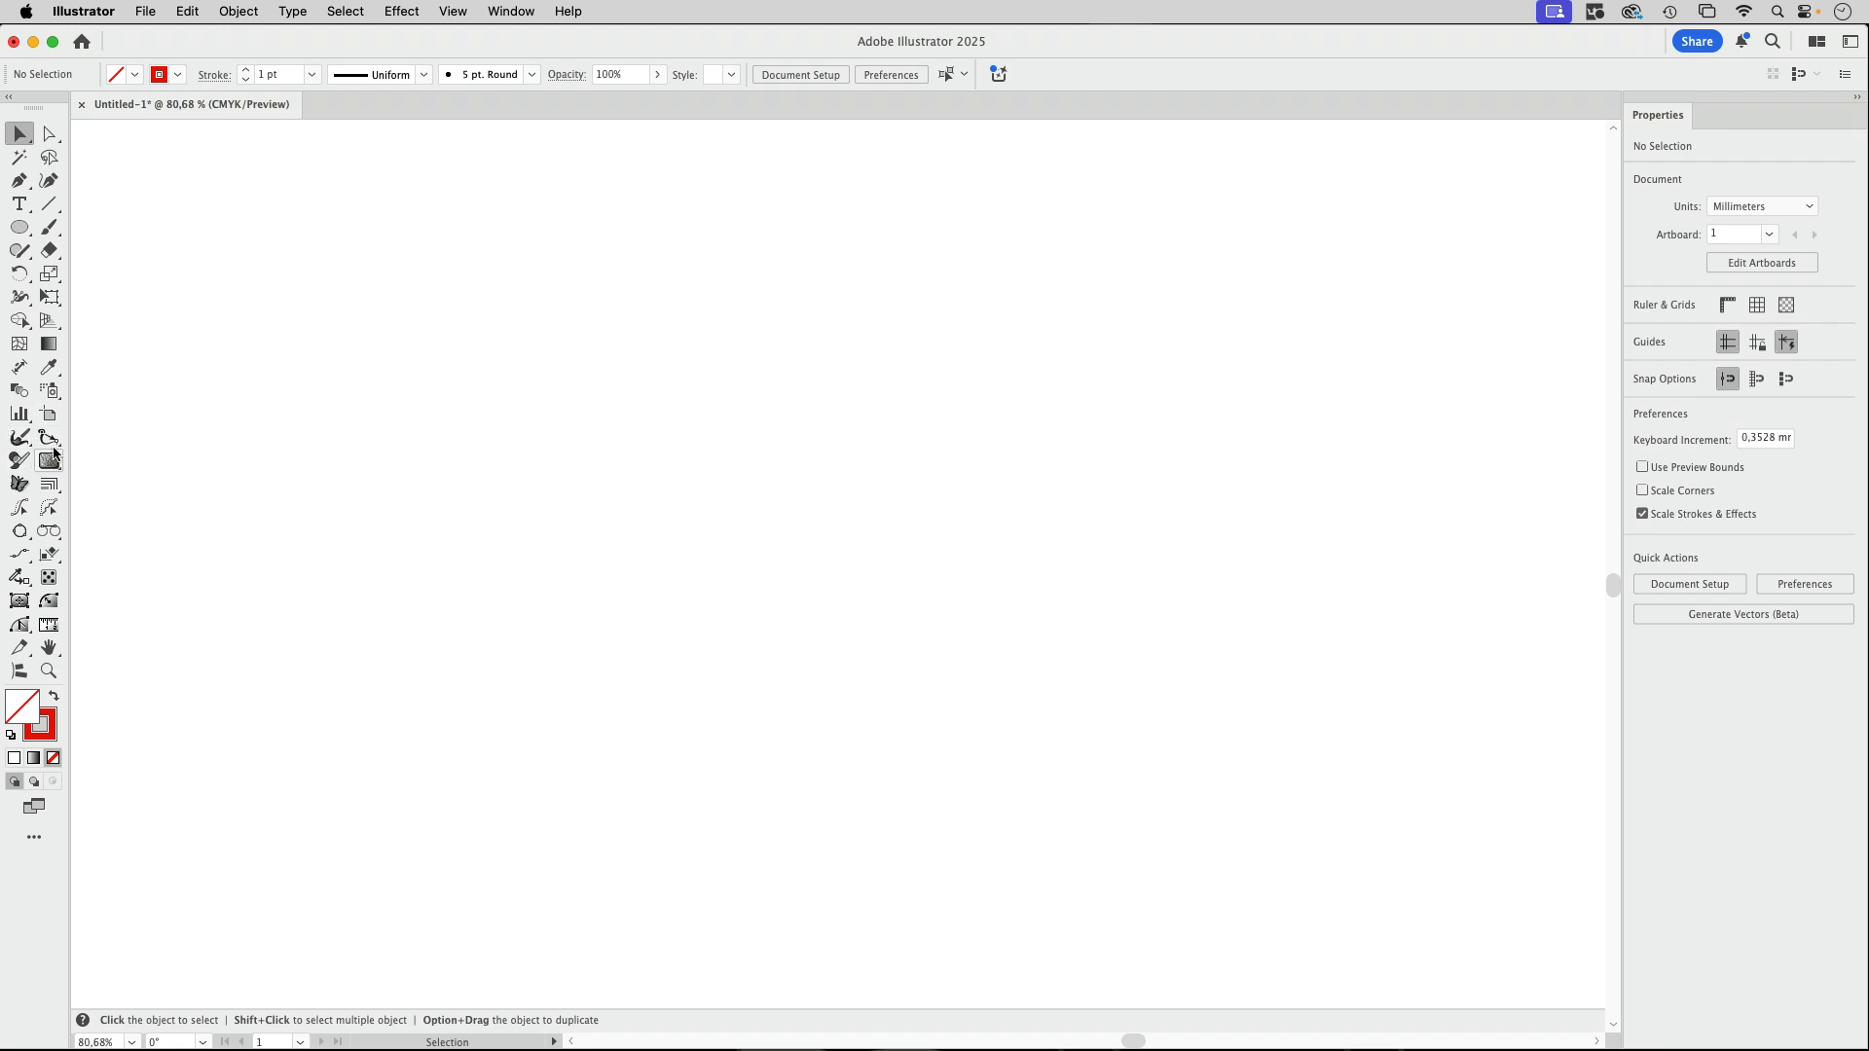
# Activate the Width Gradient tool, close its settings panel and move the AstuteBuddy panel clear of the Properties panel.
pyautogui.moveTo(20, 438)
pyautogui.mouseDown()
pyautogui.moveTo(50, 467)
pyautogui.moveTo(20, 435)
pyautogui.moveTo(49, 443)
pyautogui.mouseUp()
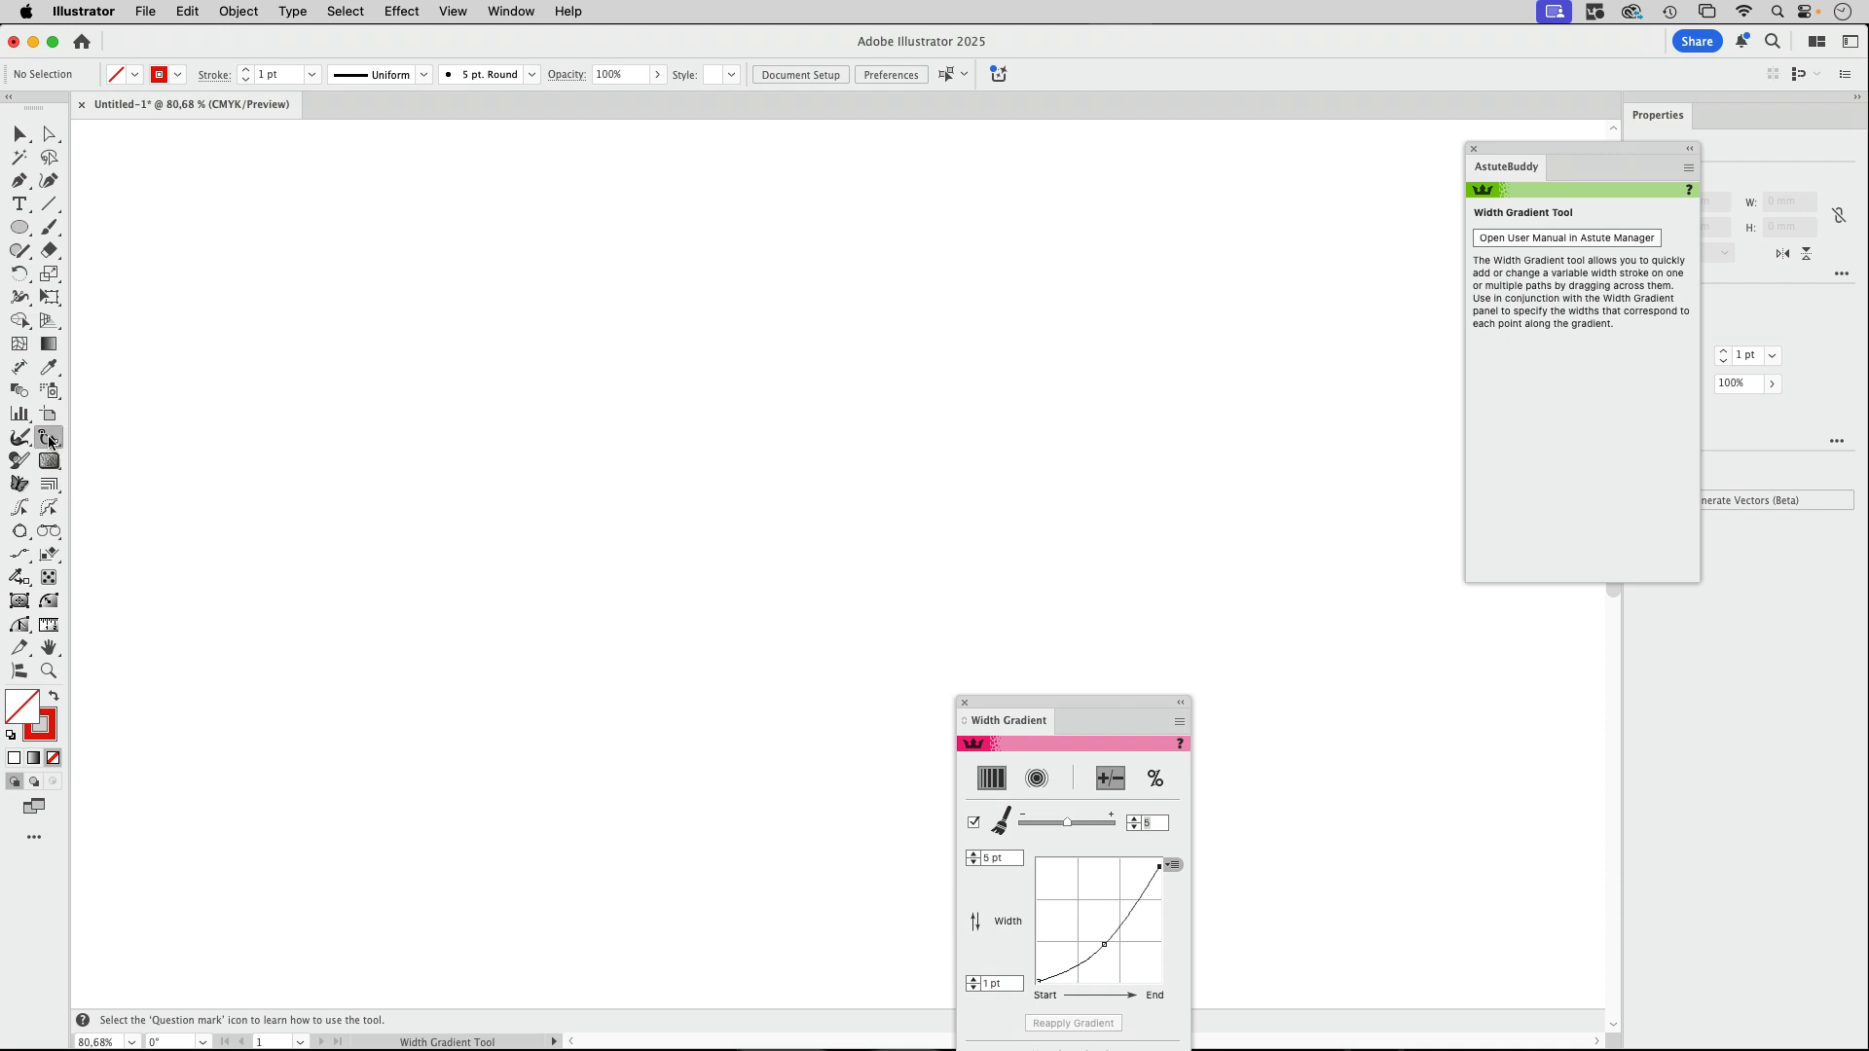
pyautogui.click(965, 703)
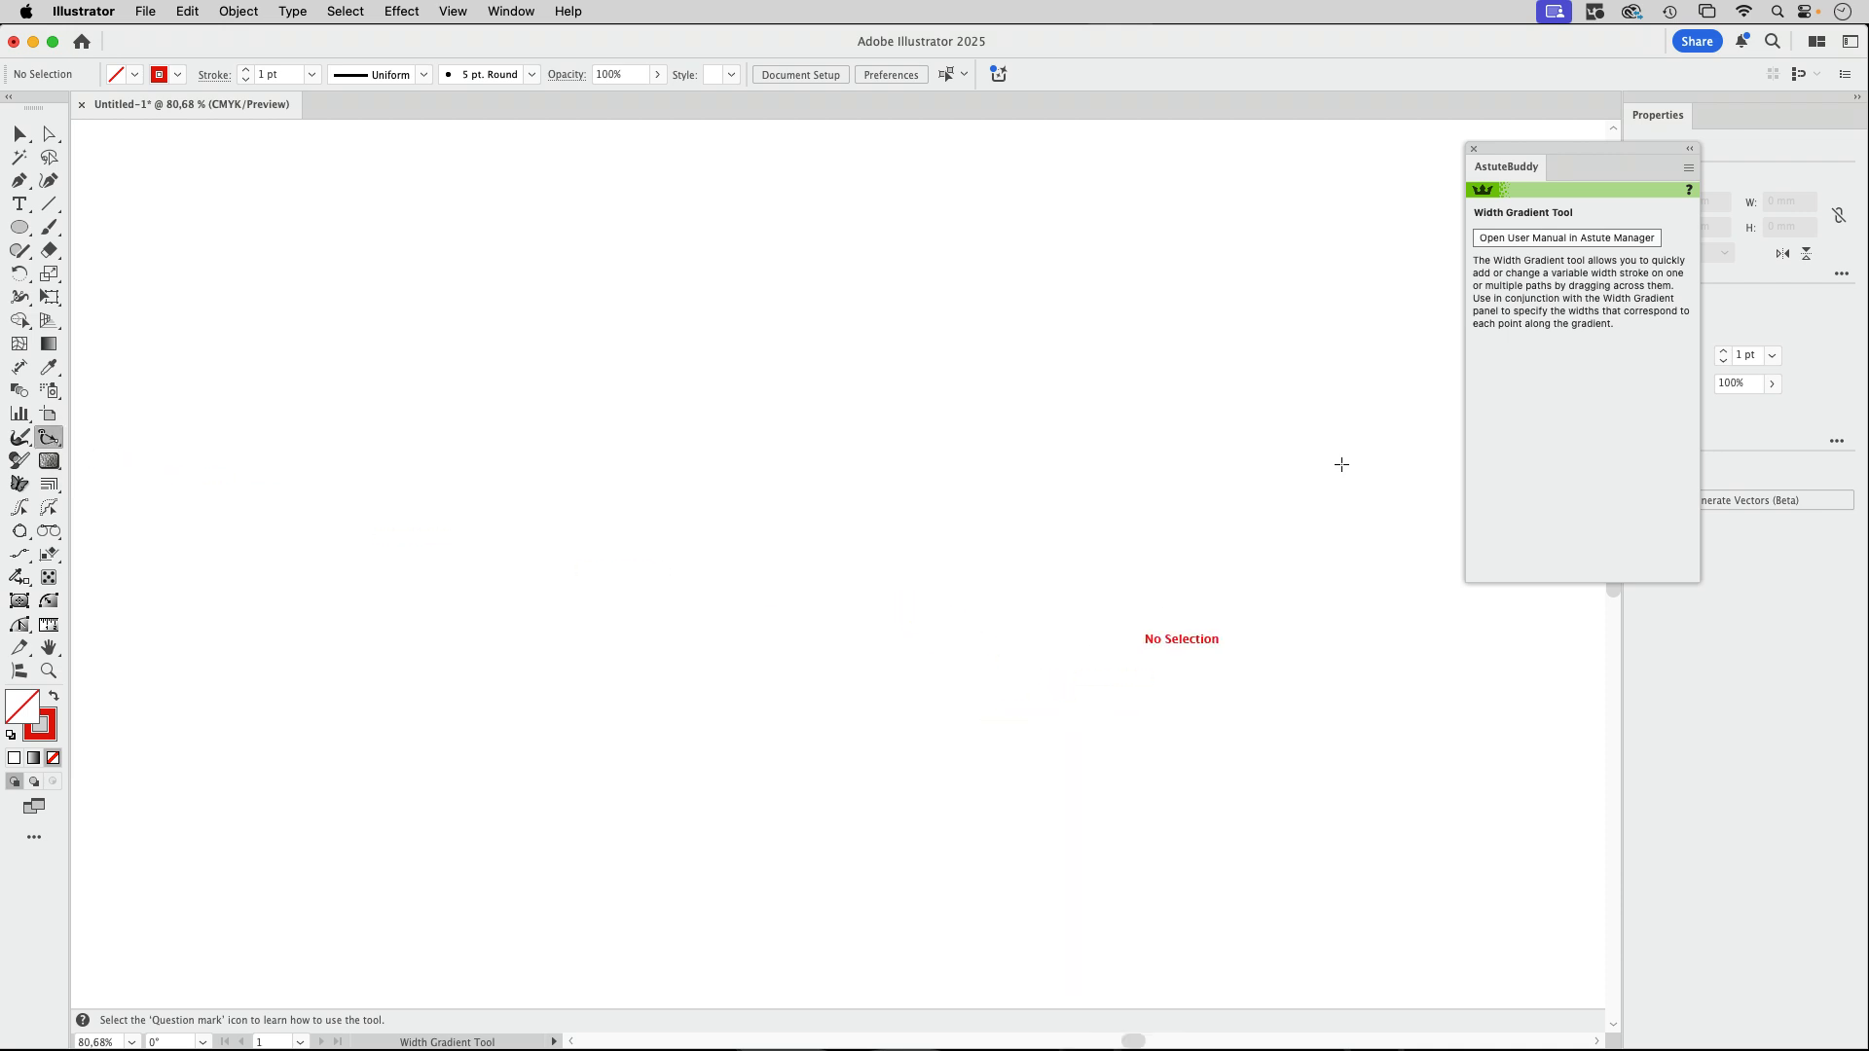
pyautogui.moveTo(1536, 160); pyautogui.dragTo(1421, 134)
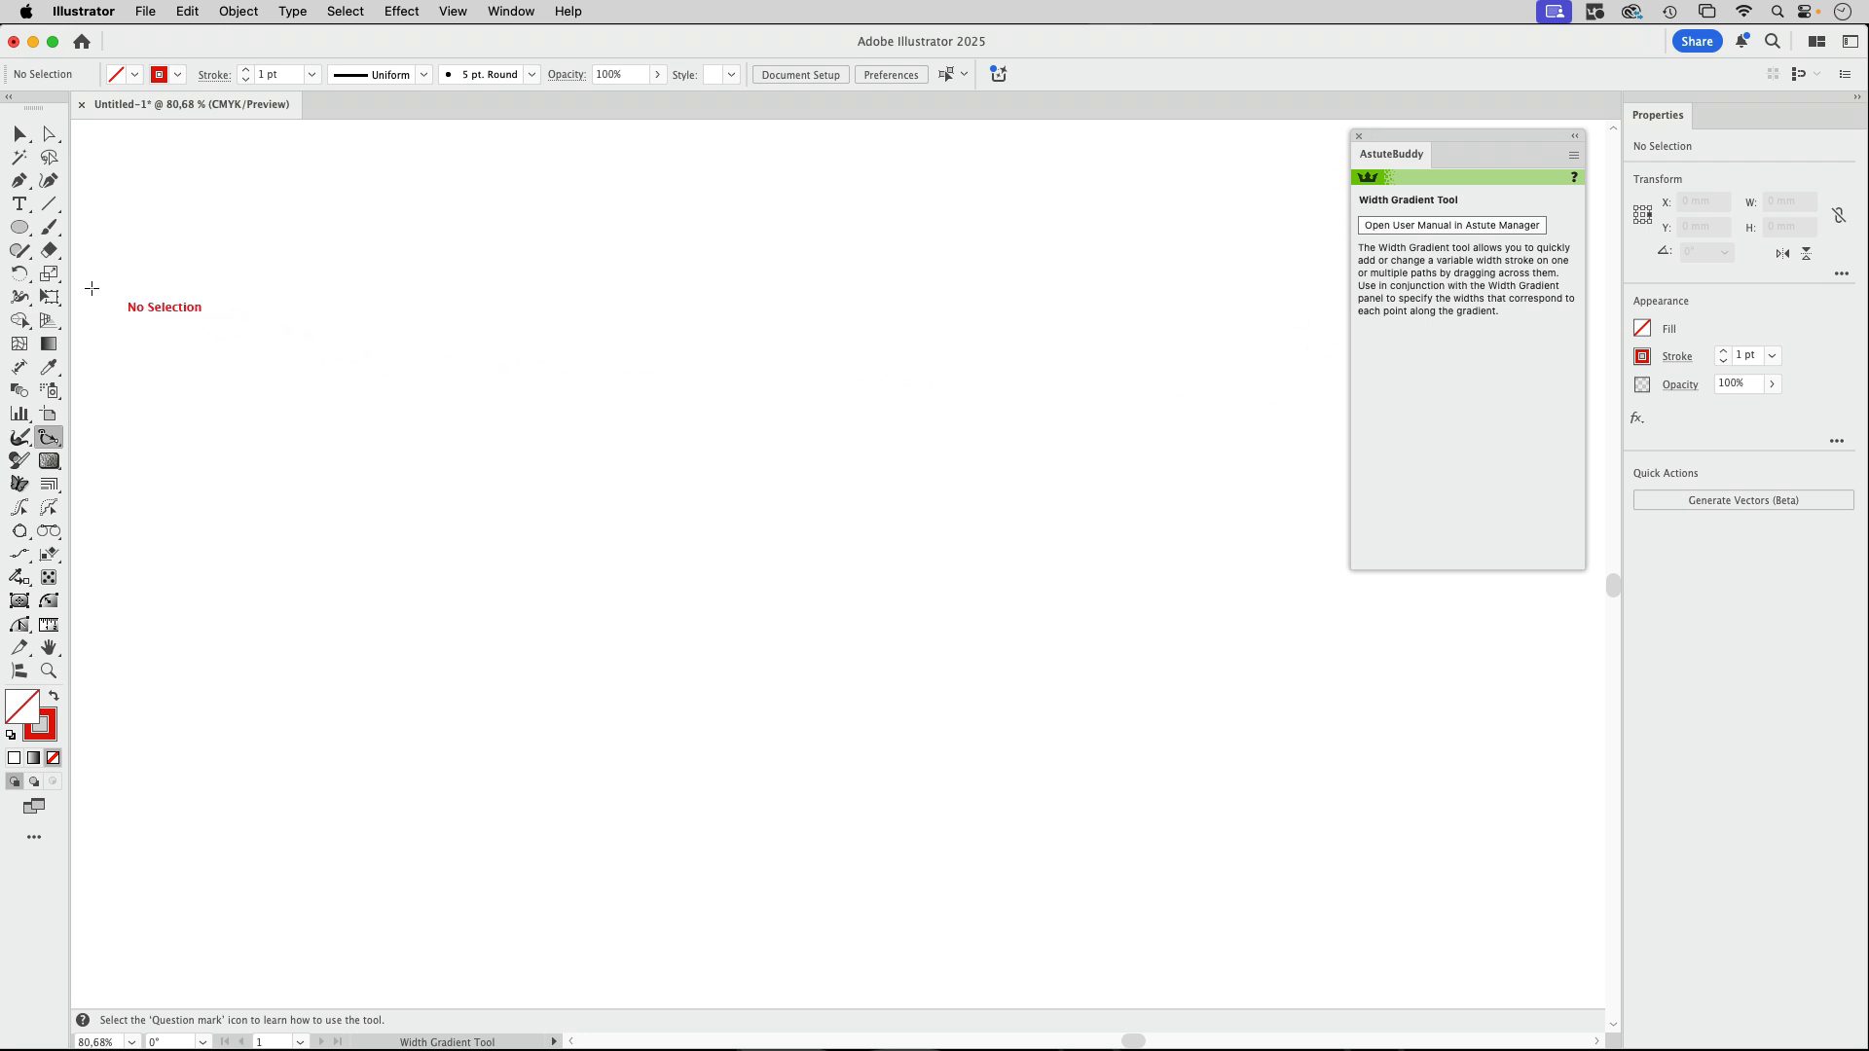
# Activate the Dynamic Sketch tool, place its panel below the AstuteBuddy panel and return to the Selection tool.
pyautogui.click(22, 253)
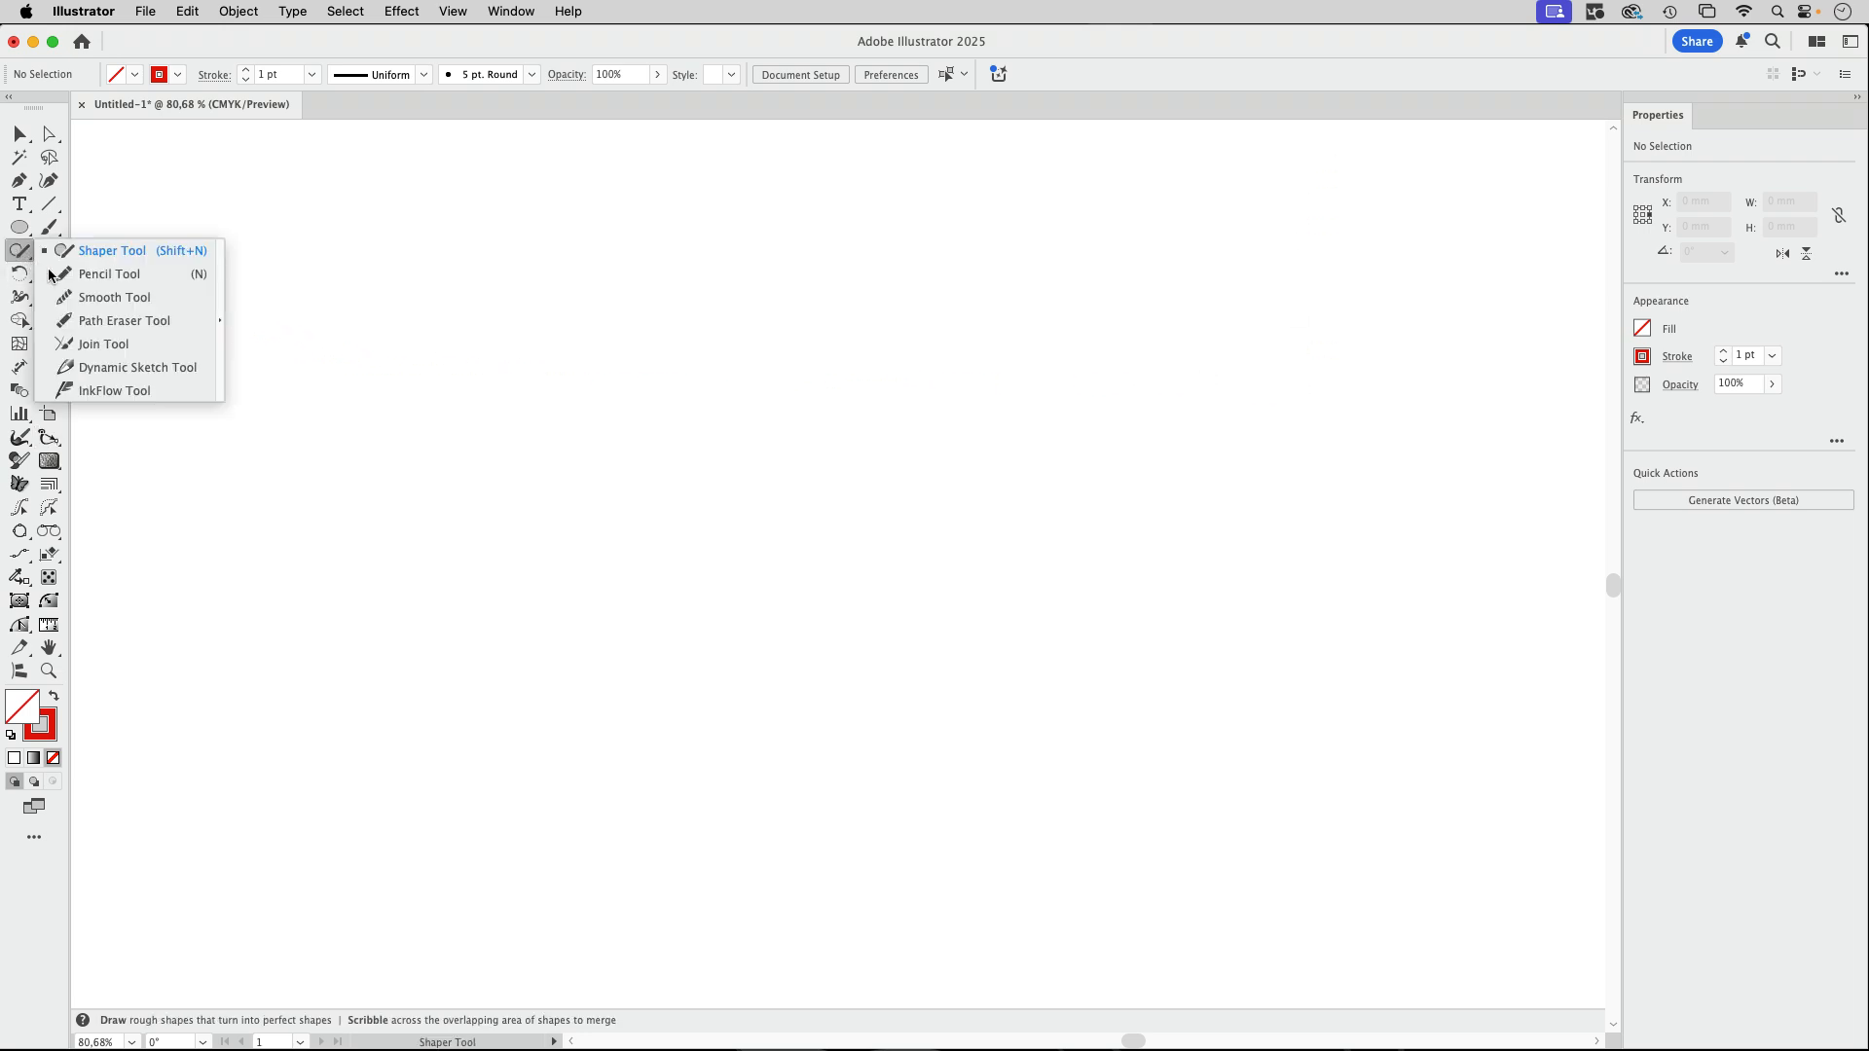
pyautogui.click(107, 370)
pyautogui.moveTo(263, 184); pyautogui.dragTo(1418, 601)
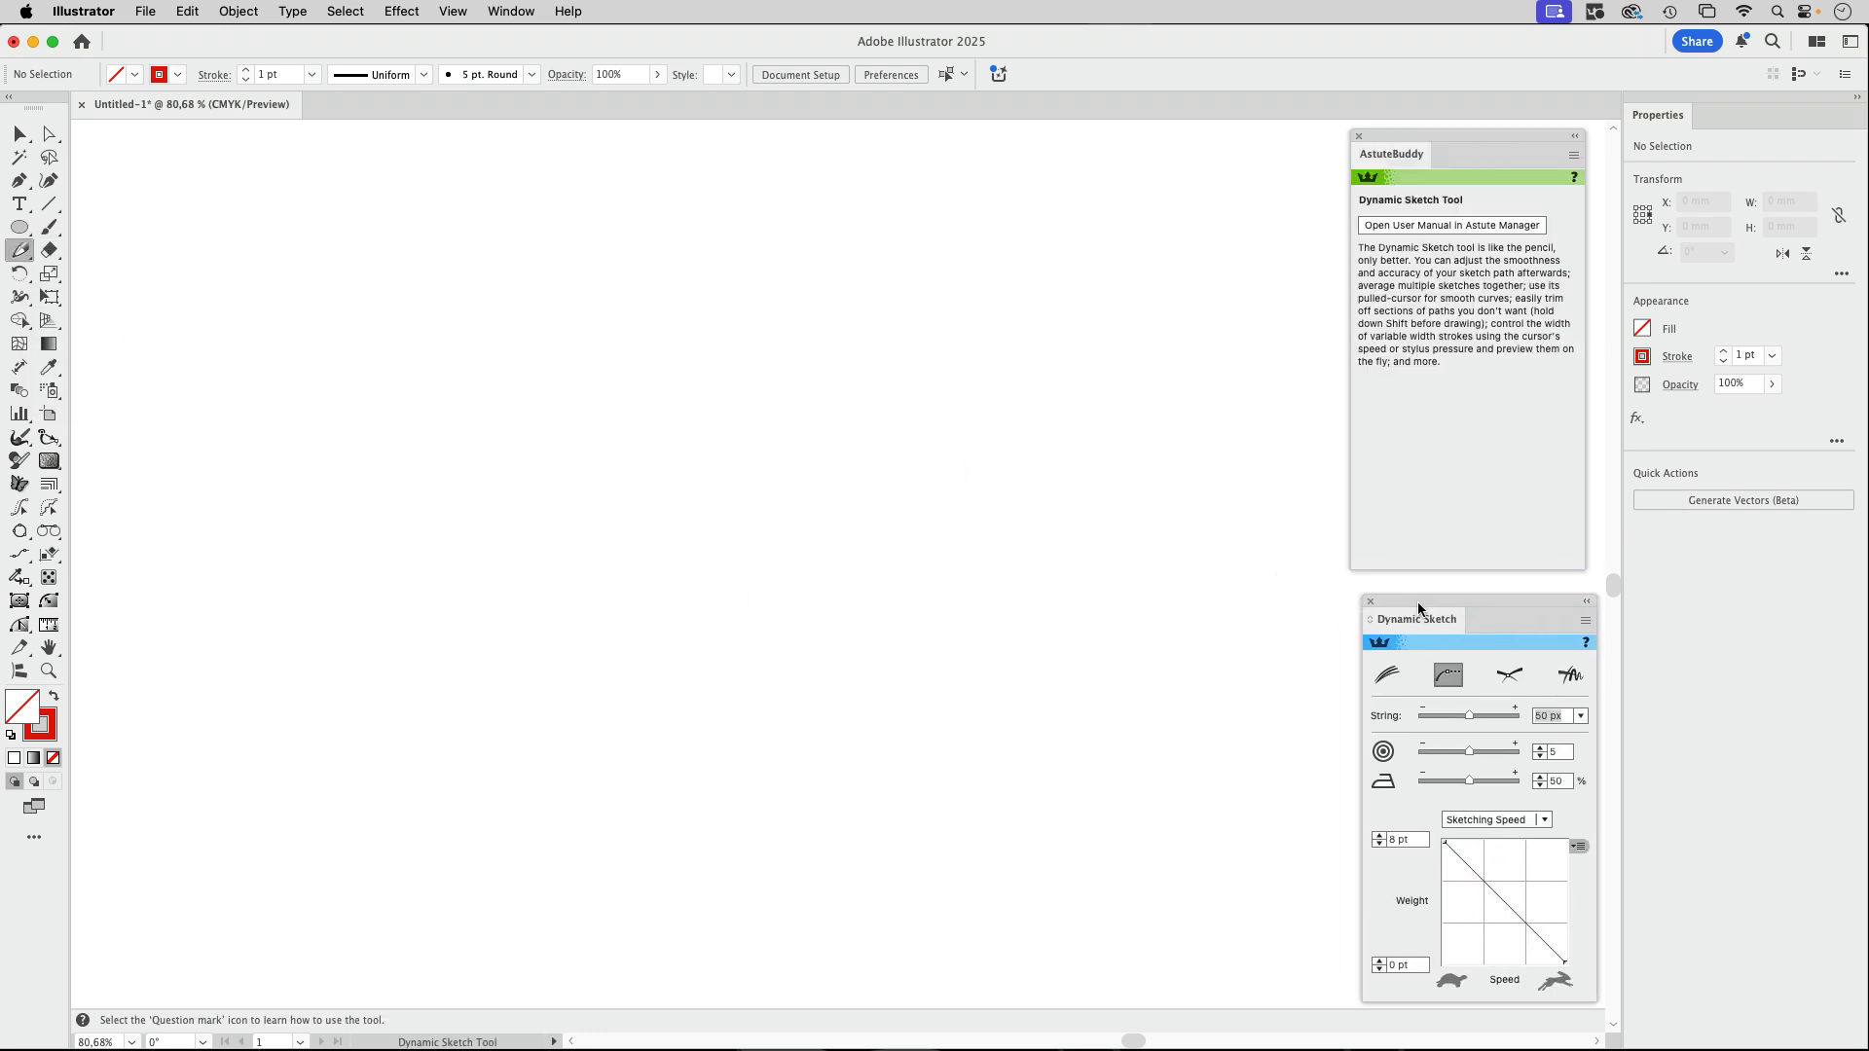
pyautogui.click(20, 136)
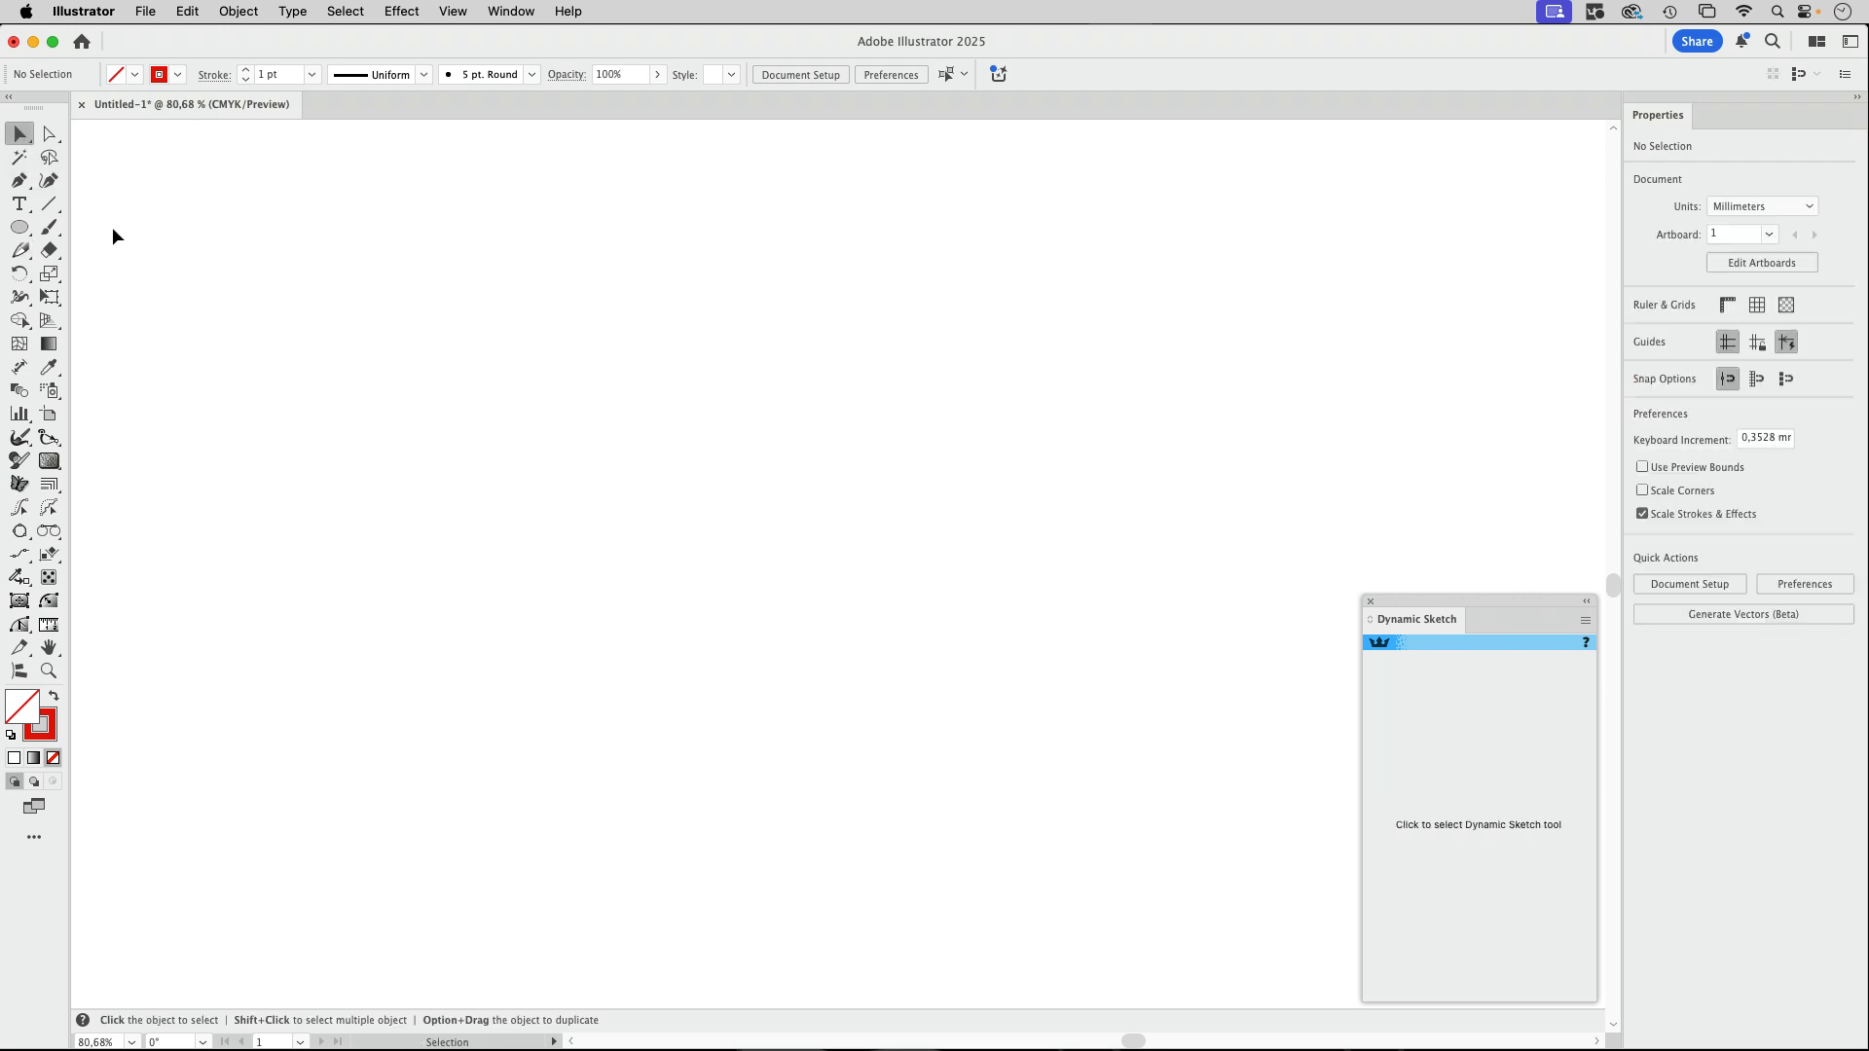
# Activate the Paintbrush and open the options of the 15 pt. Round calligraphic brush.
pyautogui.click(53, 227)
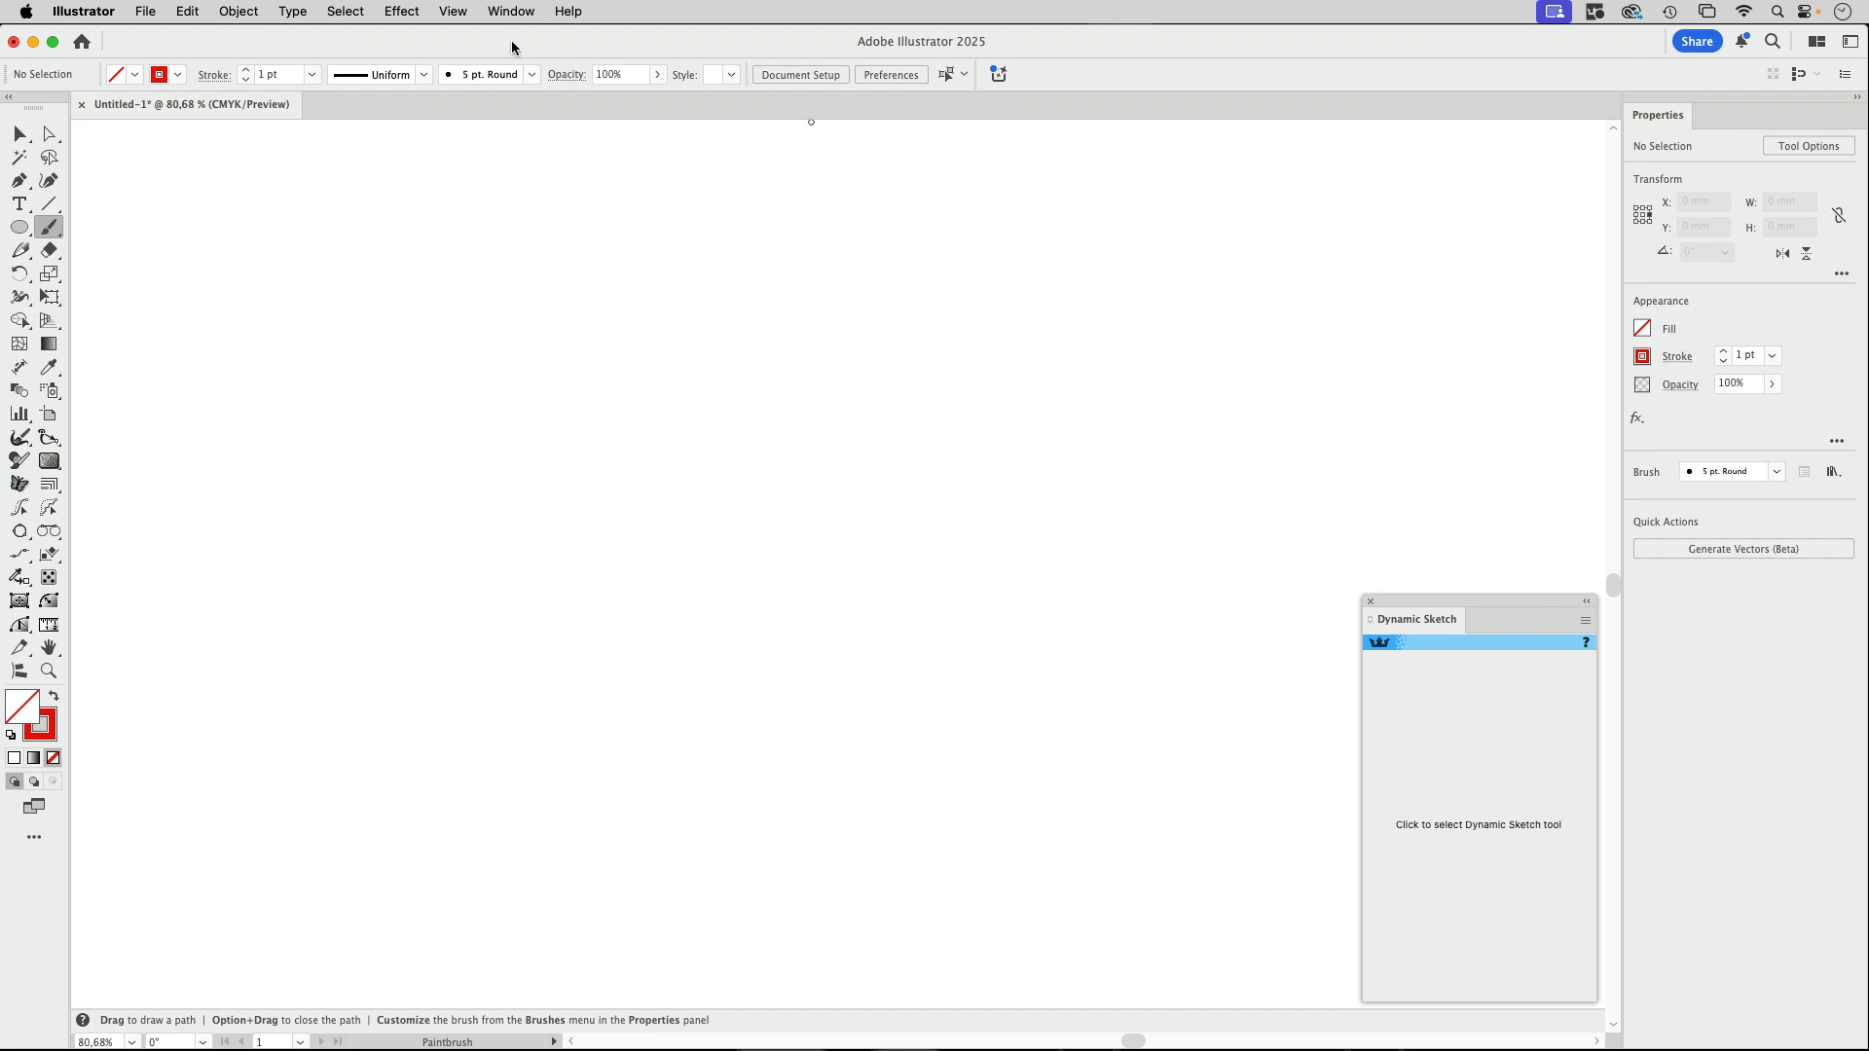
pyautogui.click(532, 75)
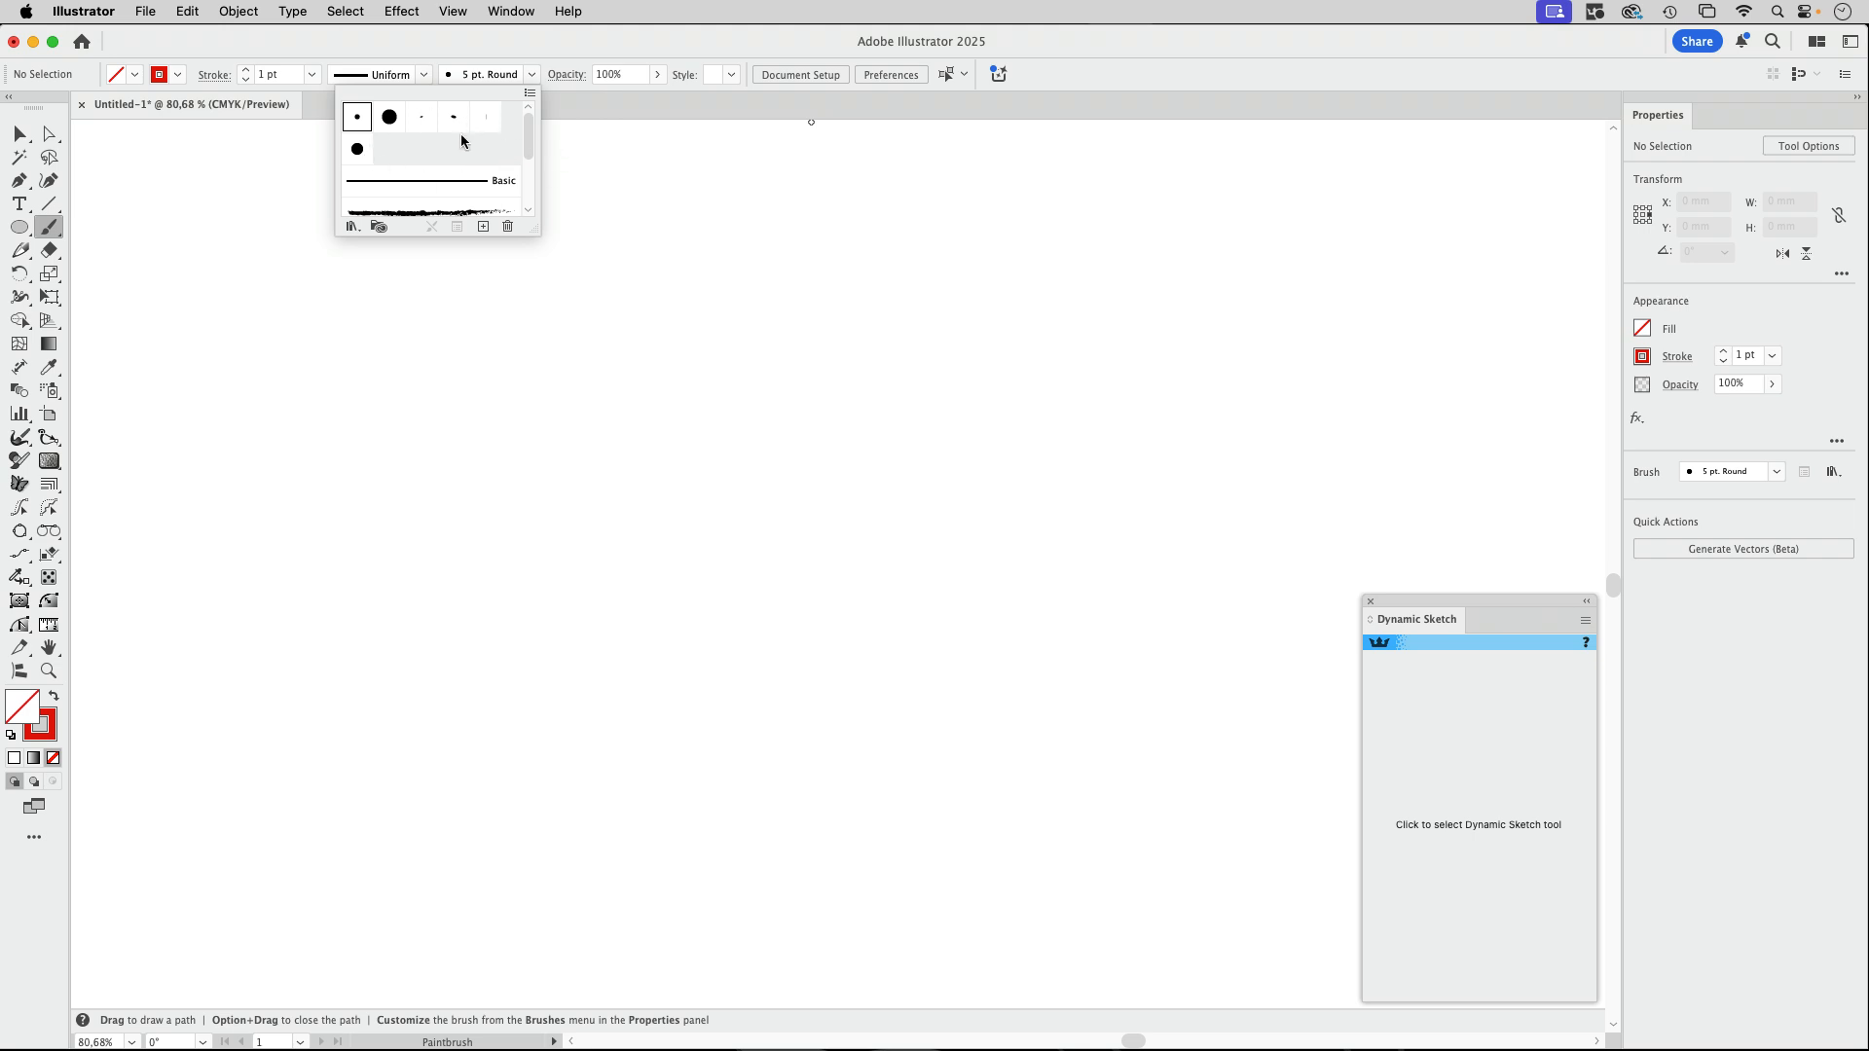
pyautogui.doubleClick(389, 118)
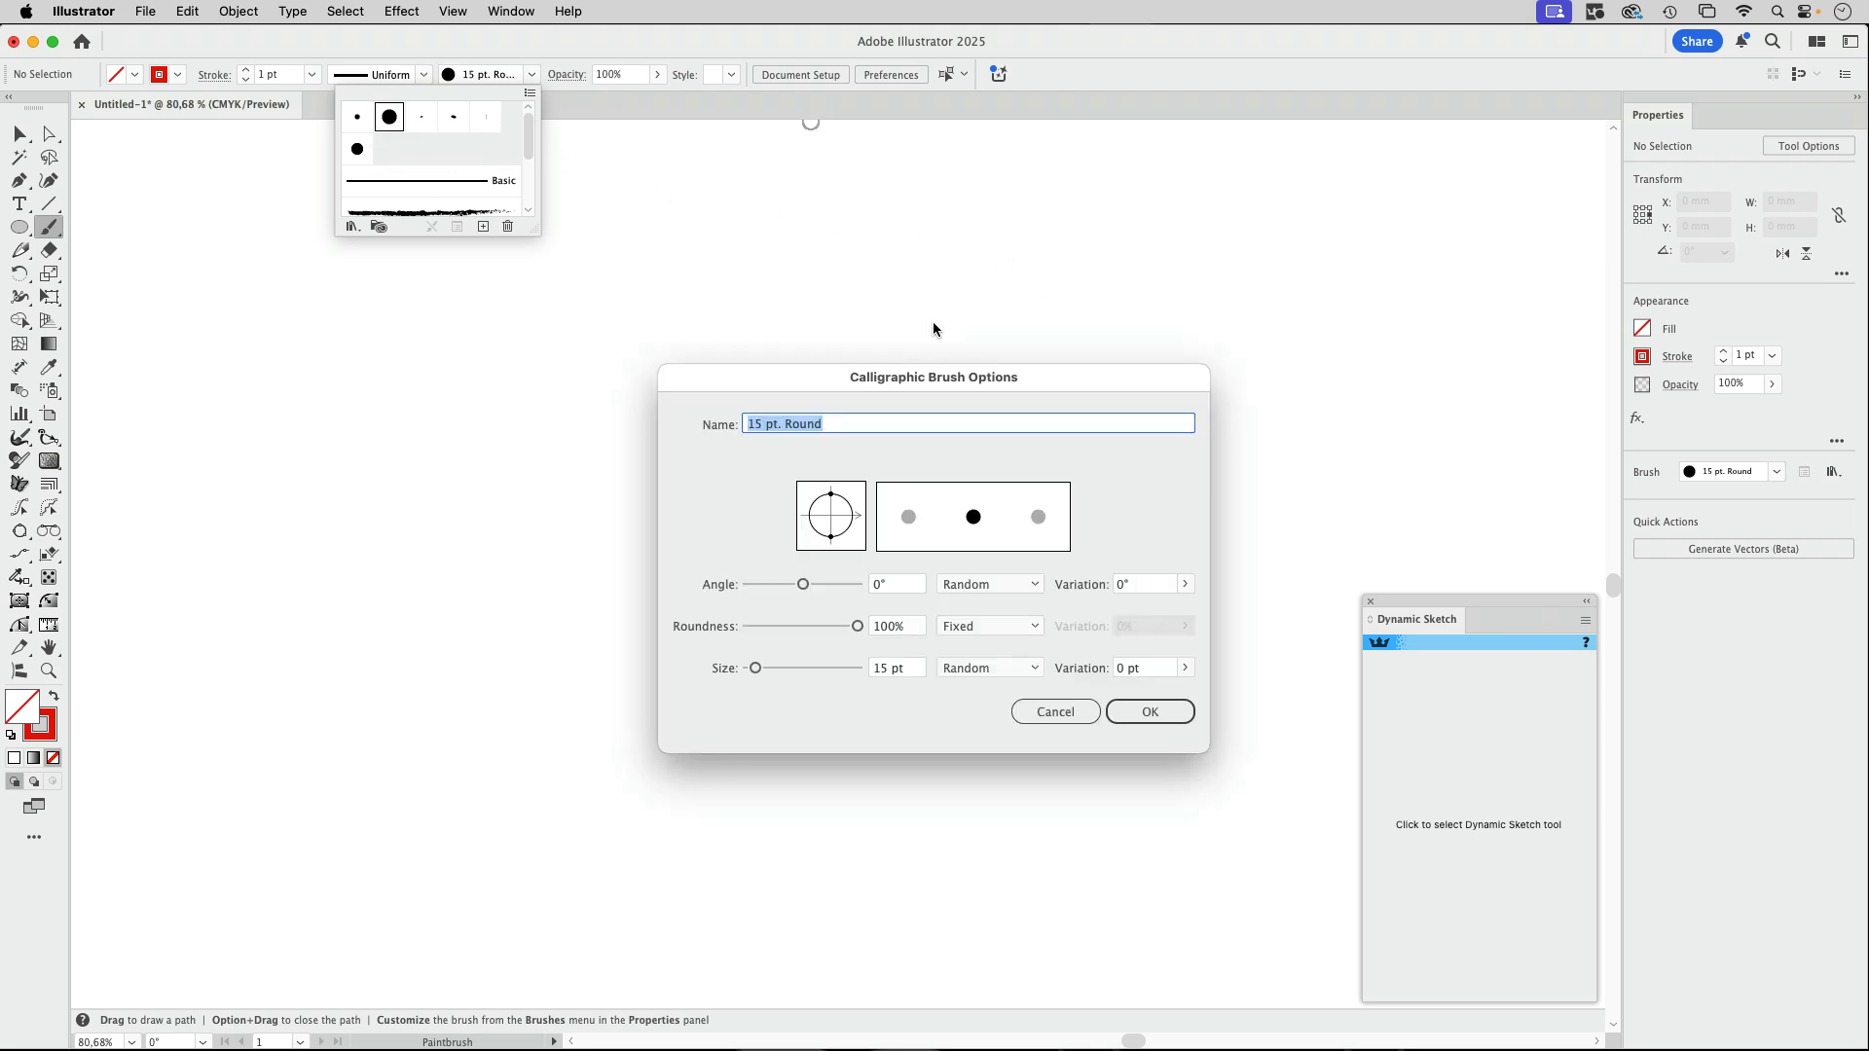
pyautogui.moveTo(926, 376); pyautogui.dragTo(791, 341)
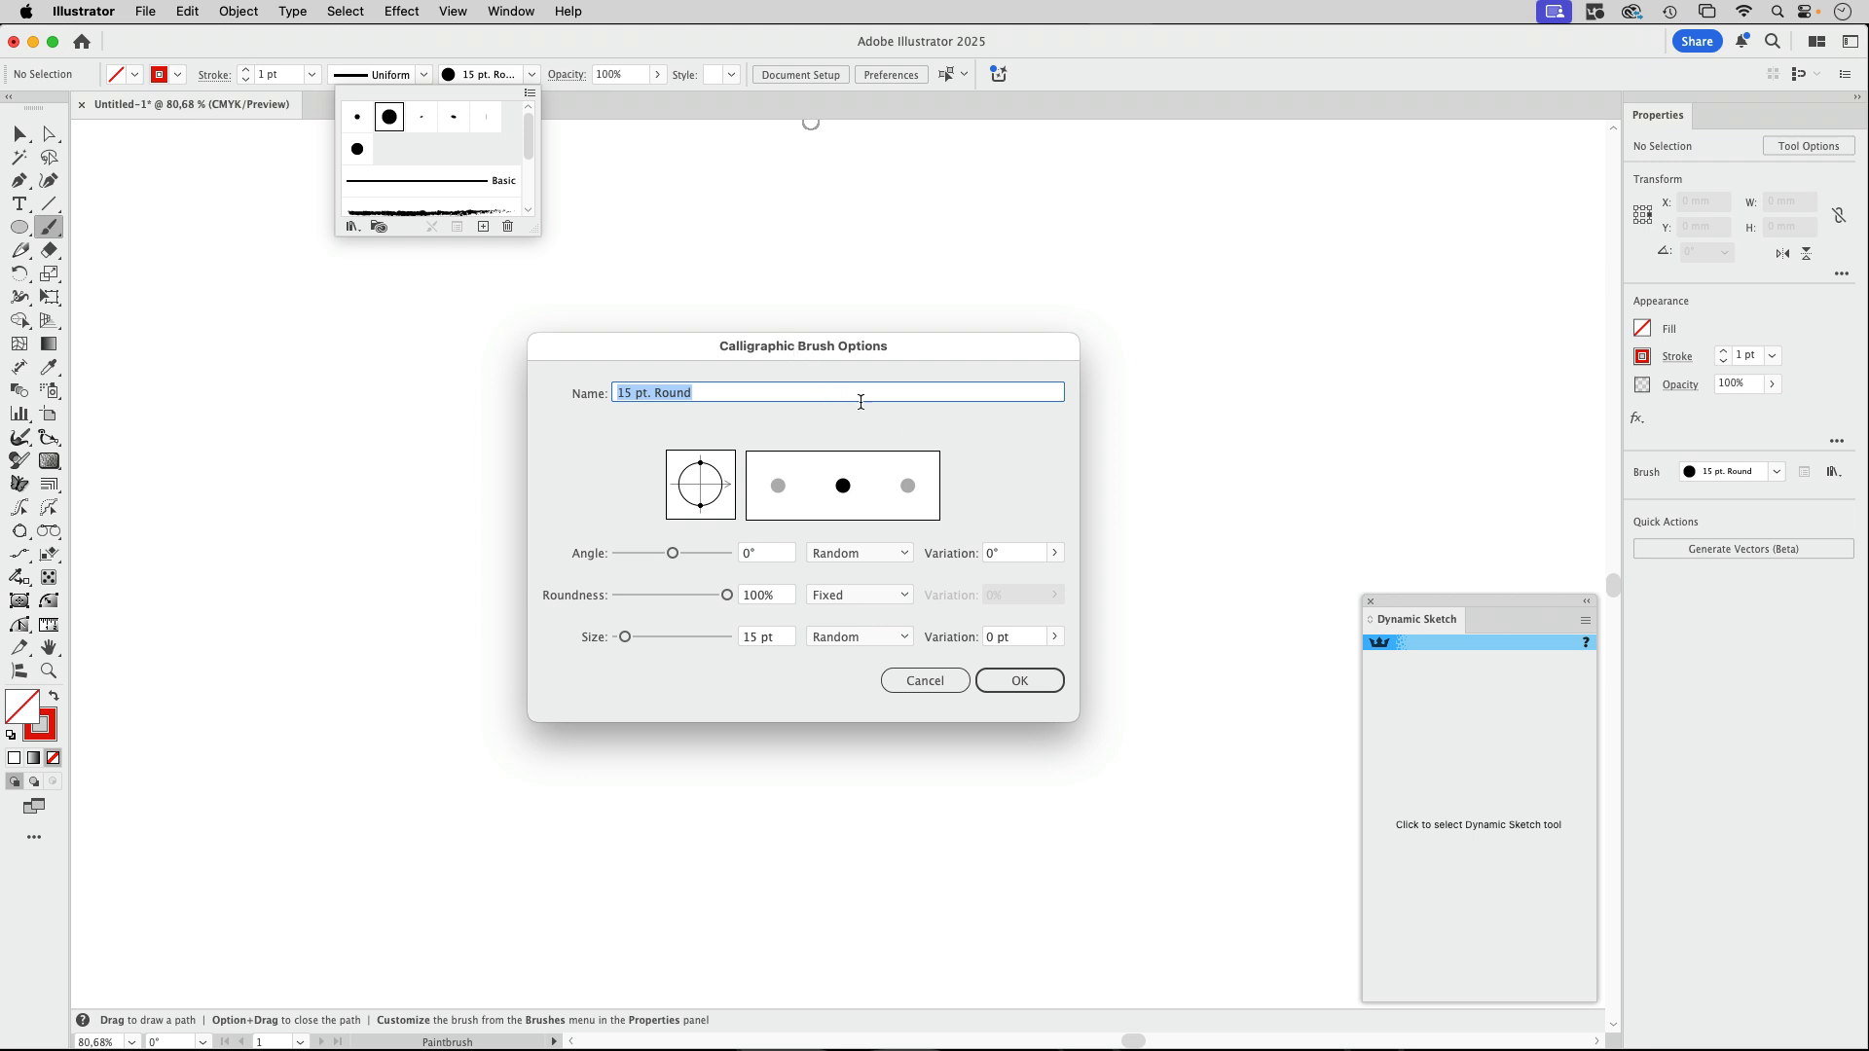
# Set the brush angle to 47° with Pressure control and 154° variation, and its roundness to 19%.
pyautogui.click(898, 554)
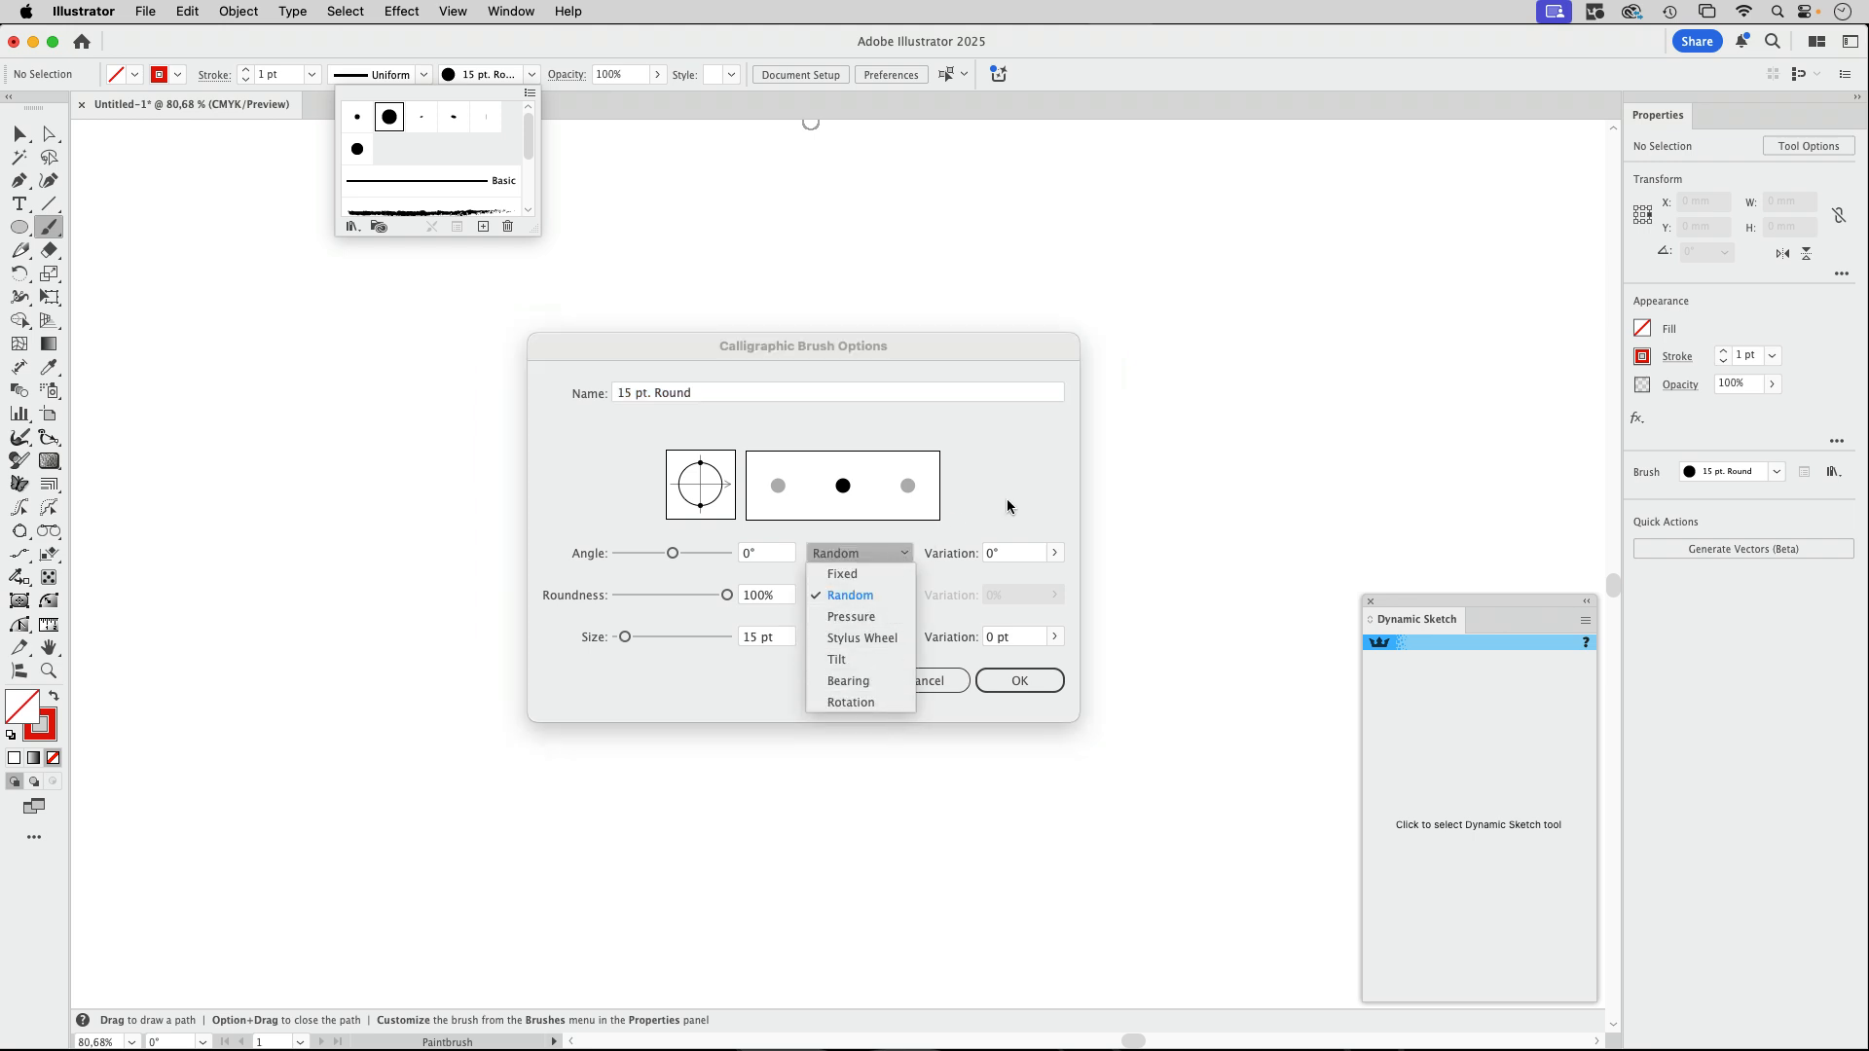
pyautogui.click(1020, 477)
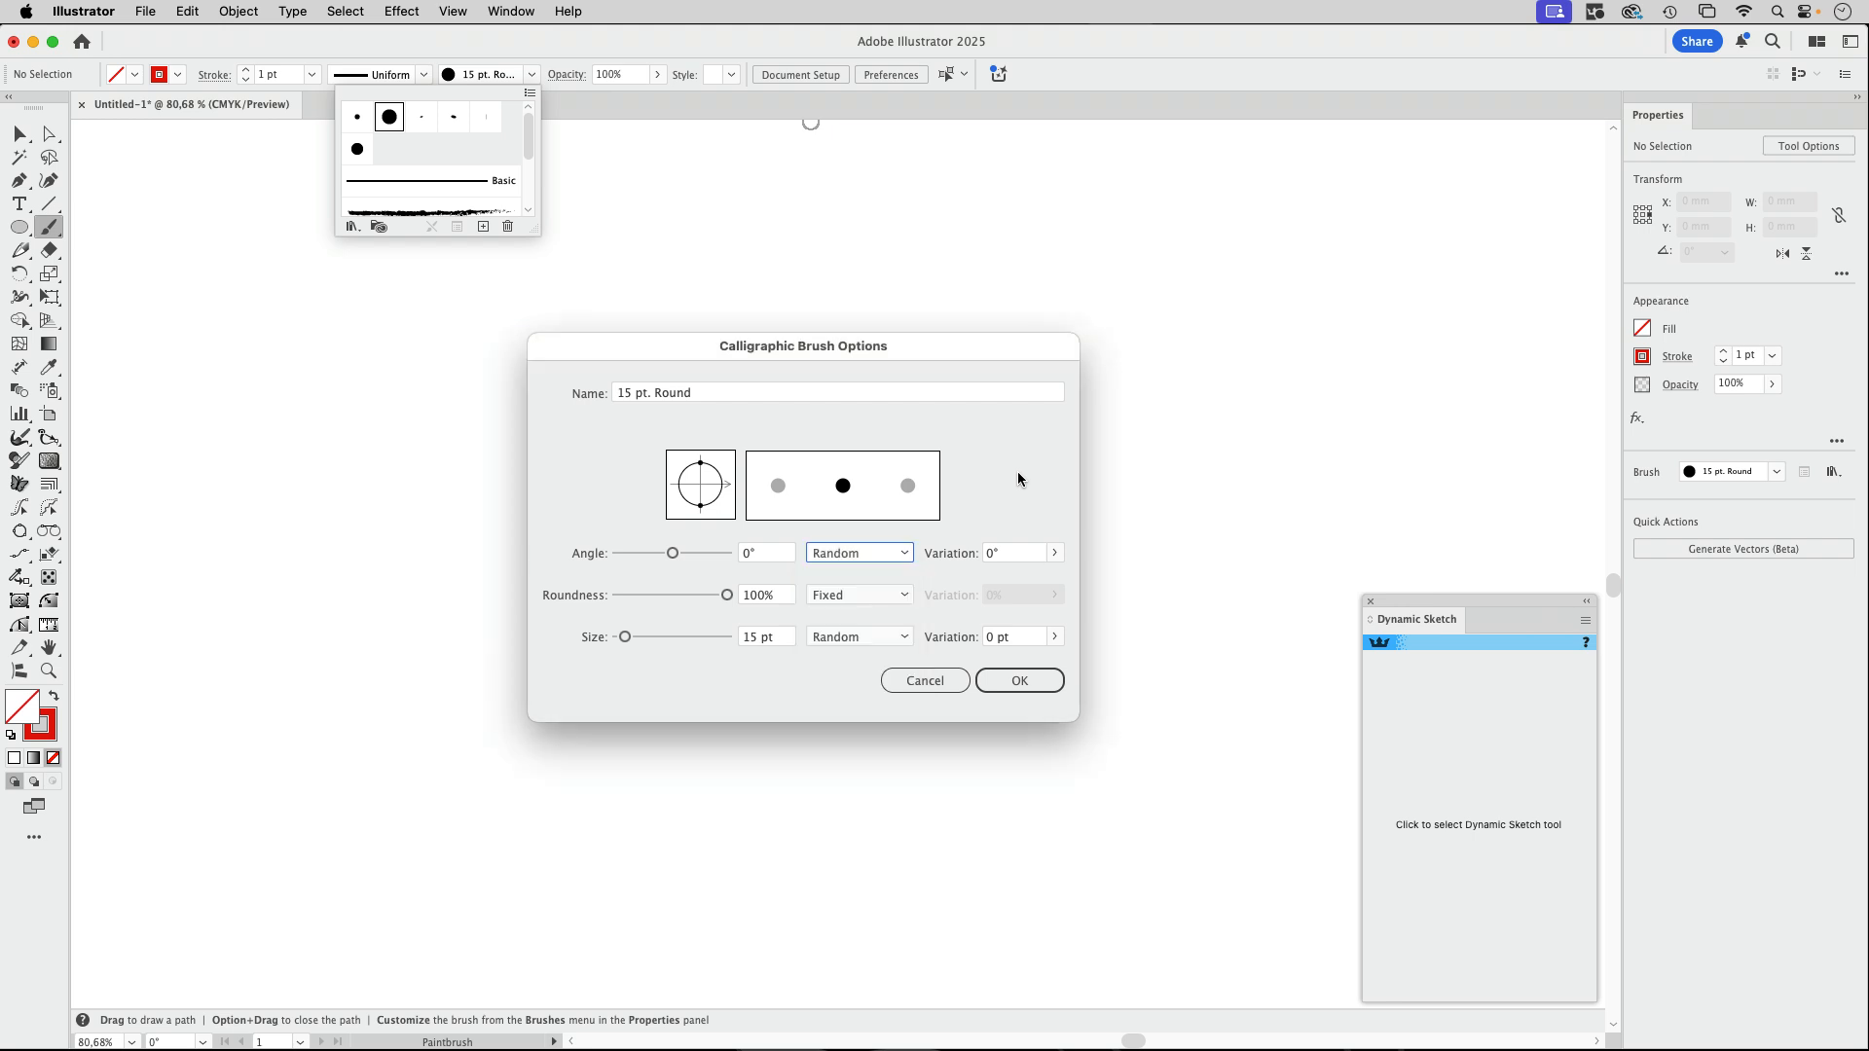
pyautogui.click(1055, 553)
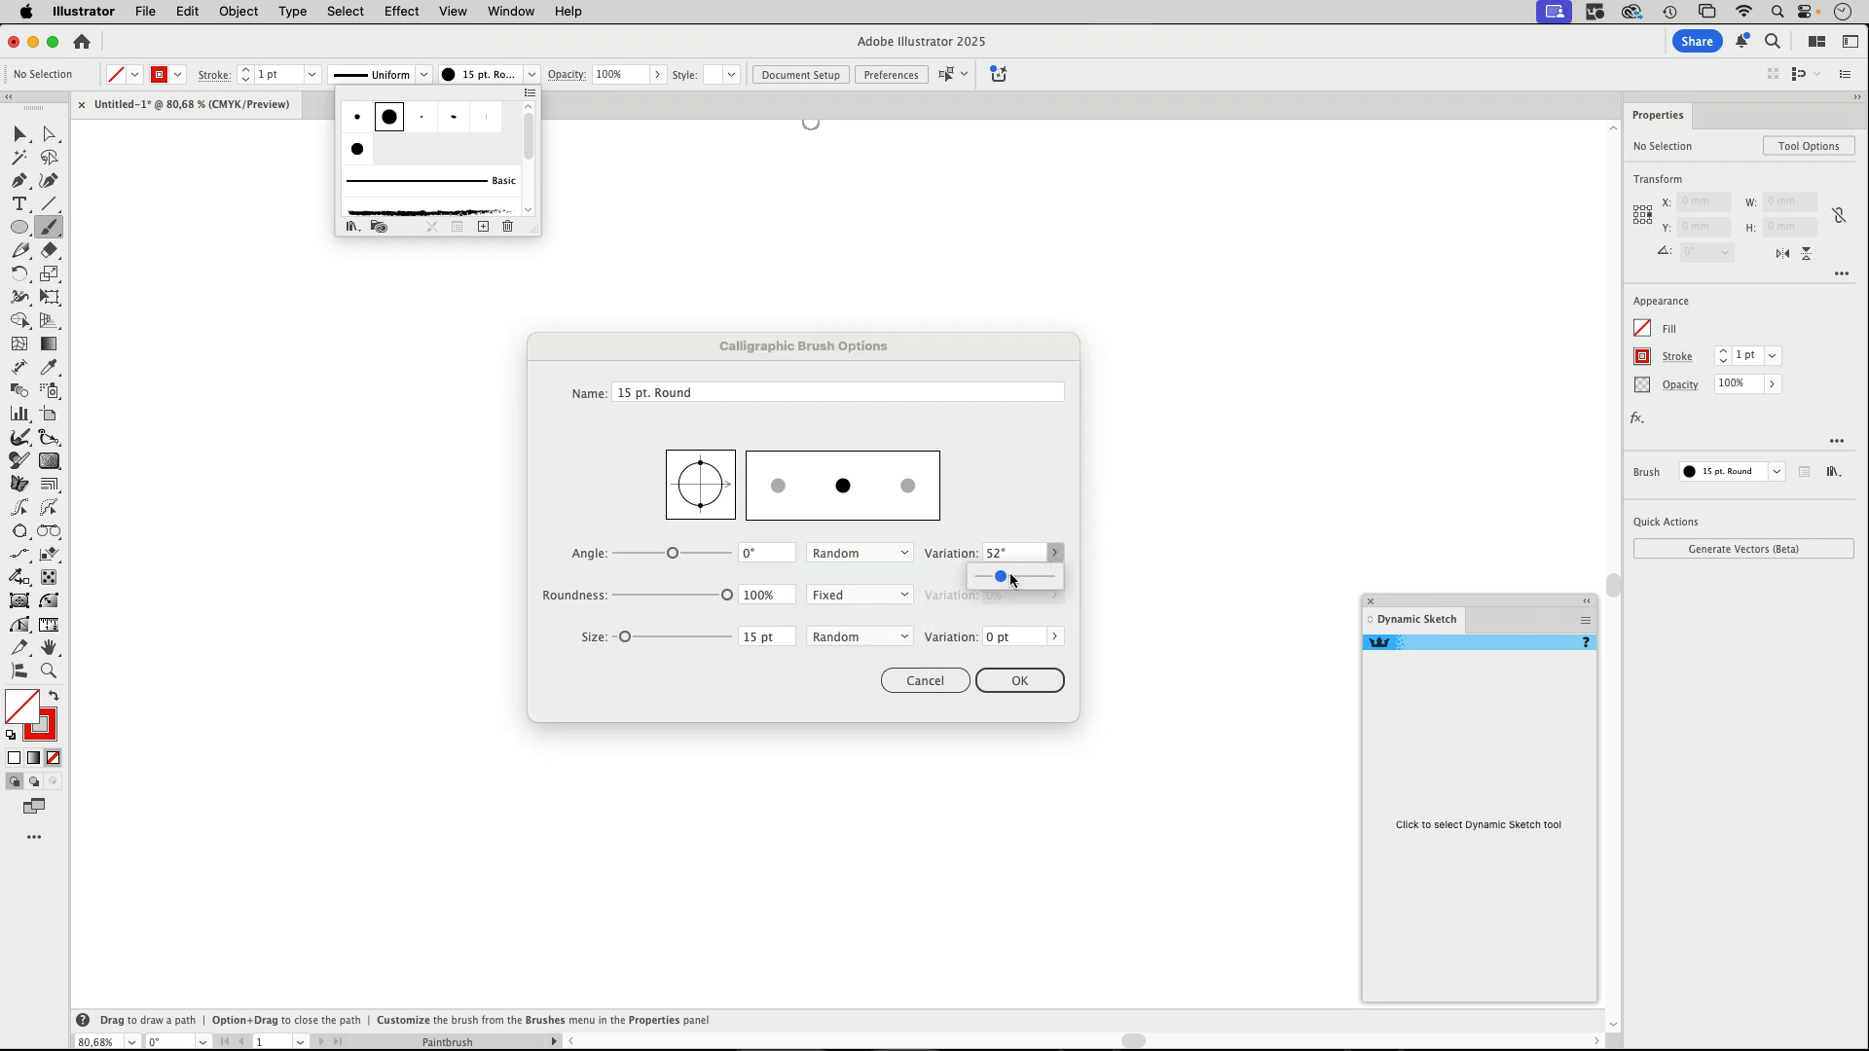
pyautogui.click(855, 553)
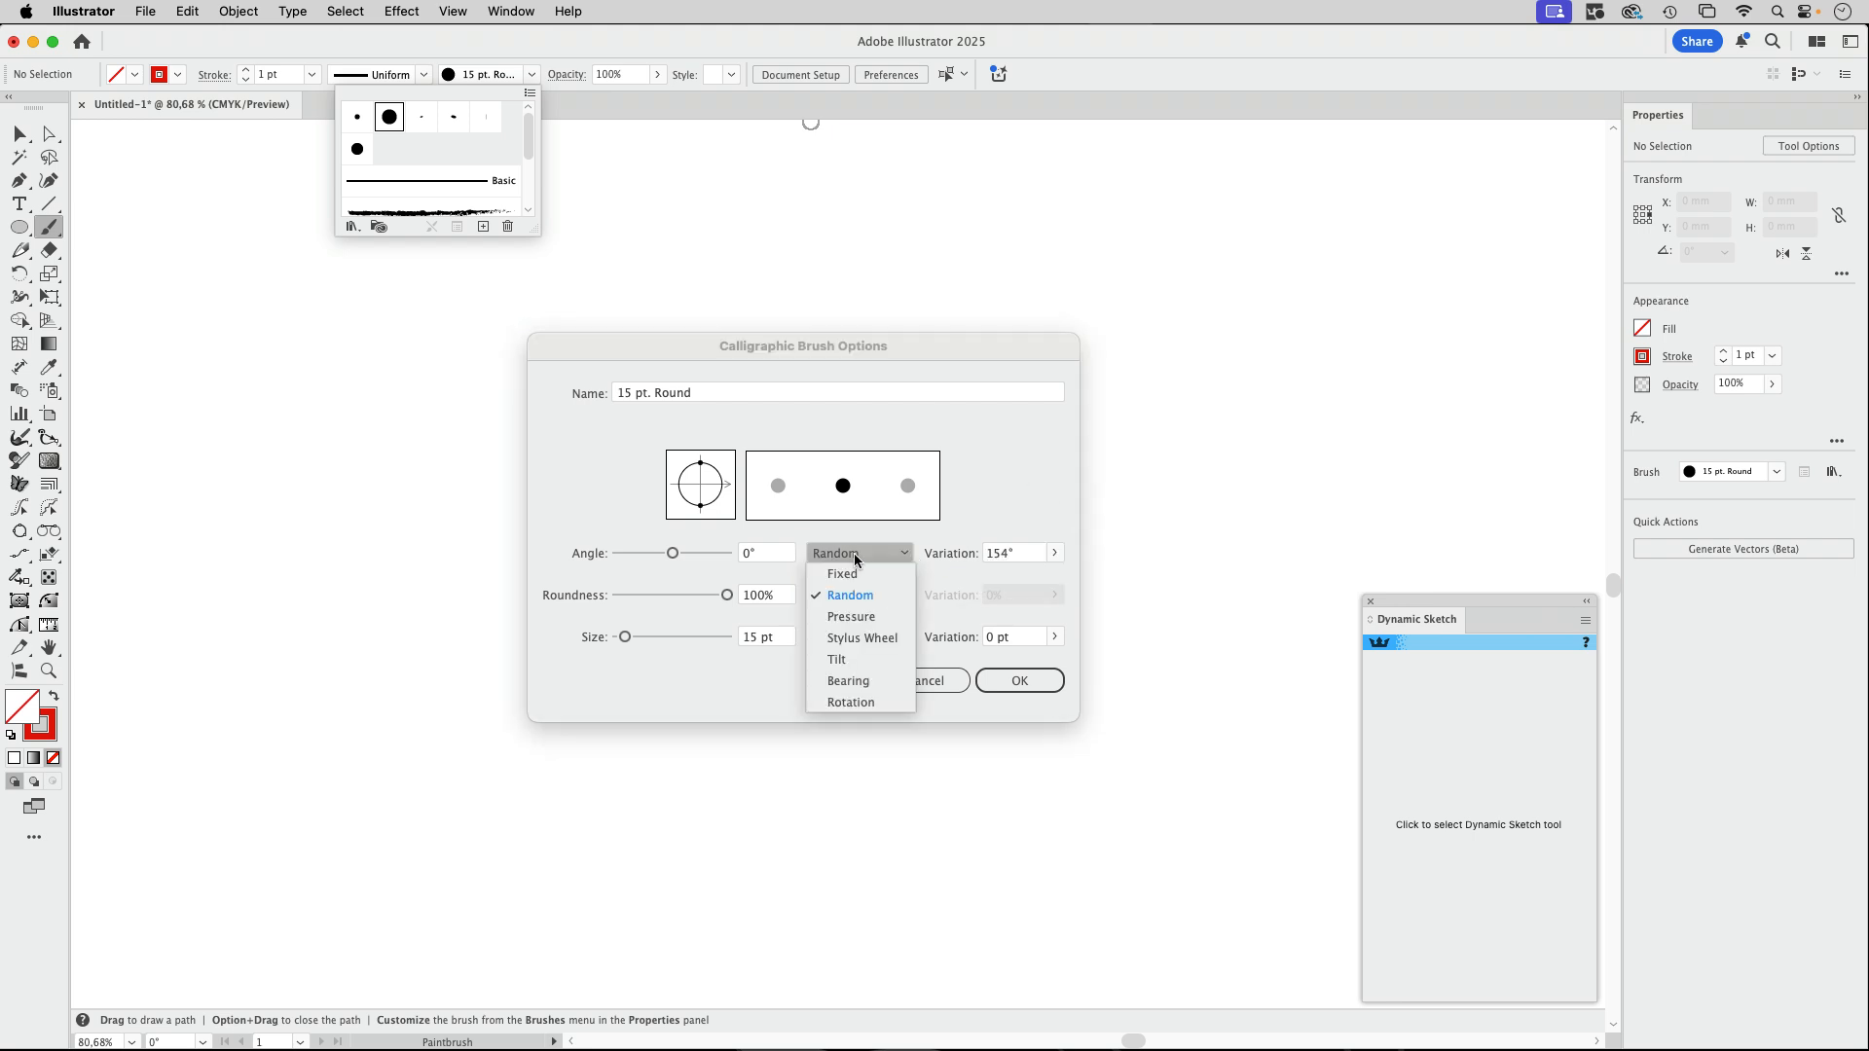
pyautogui.click(857, 617)
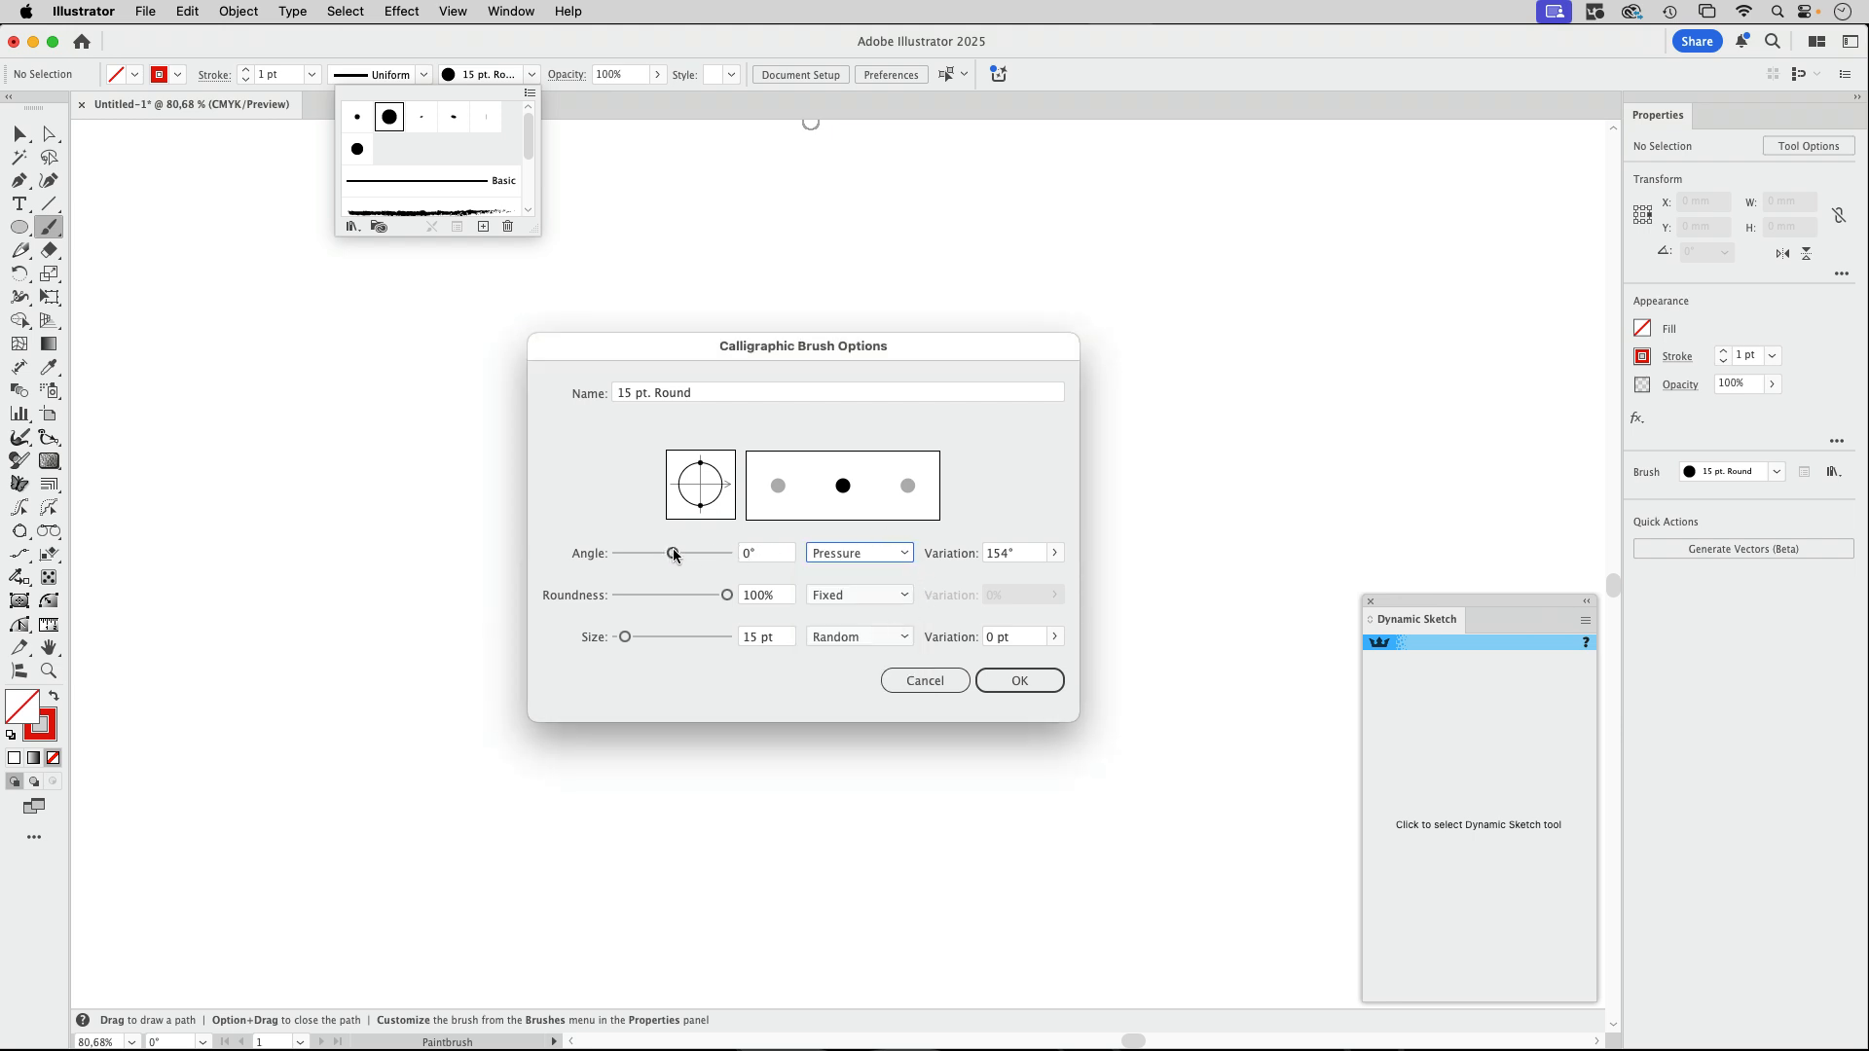
pyautogui.moveTo(673, 552); pyautogui.dragTo(703, 489)
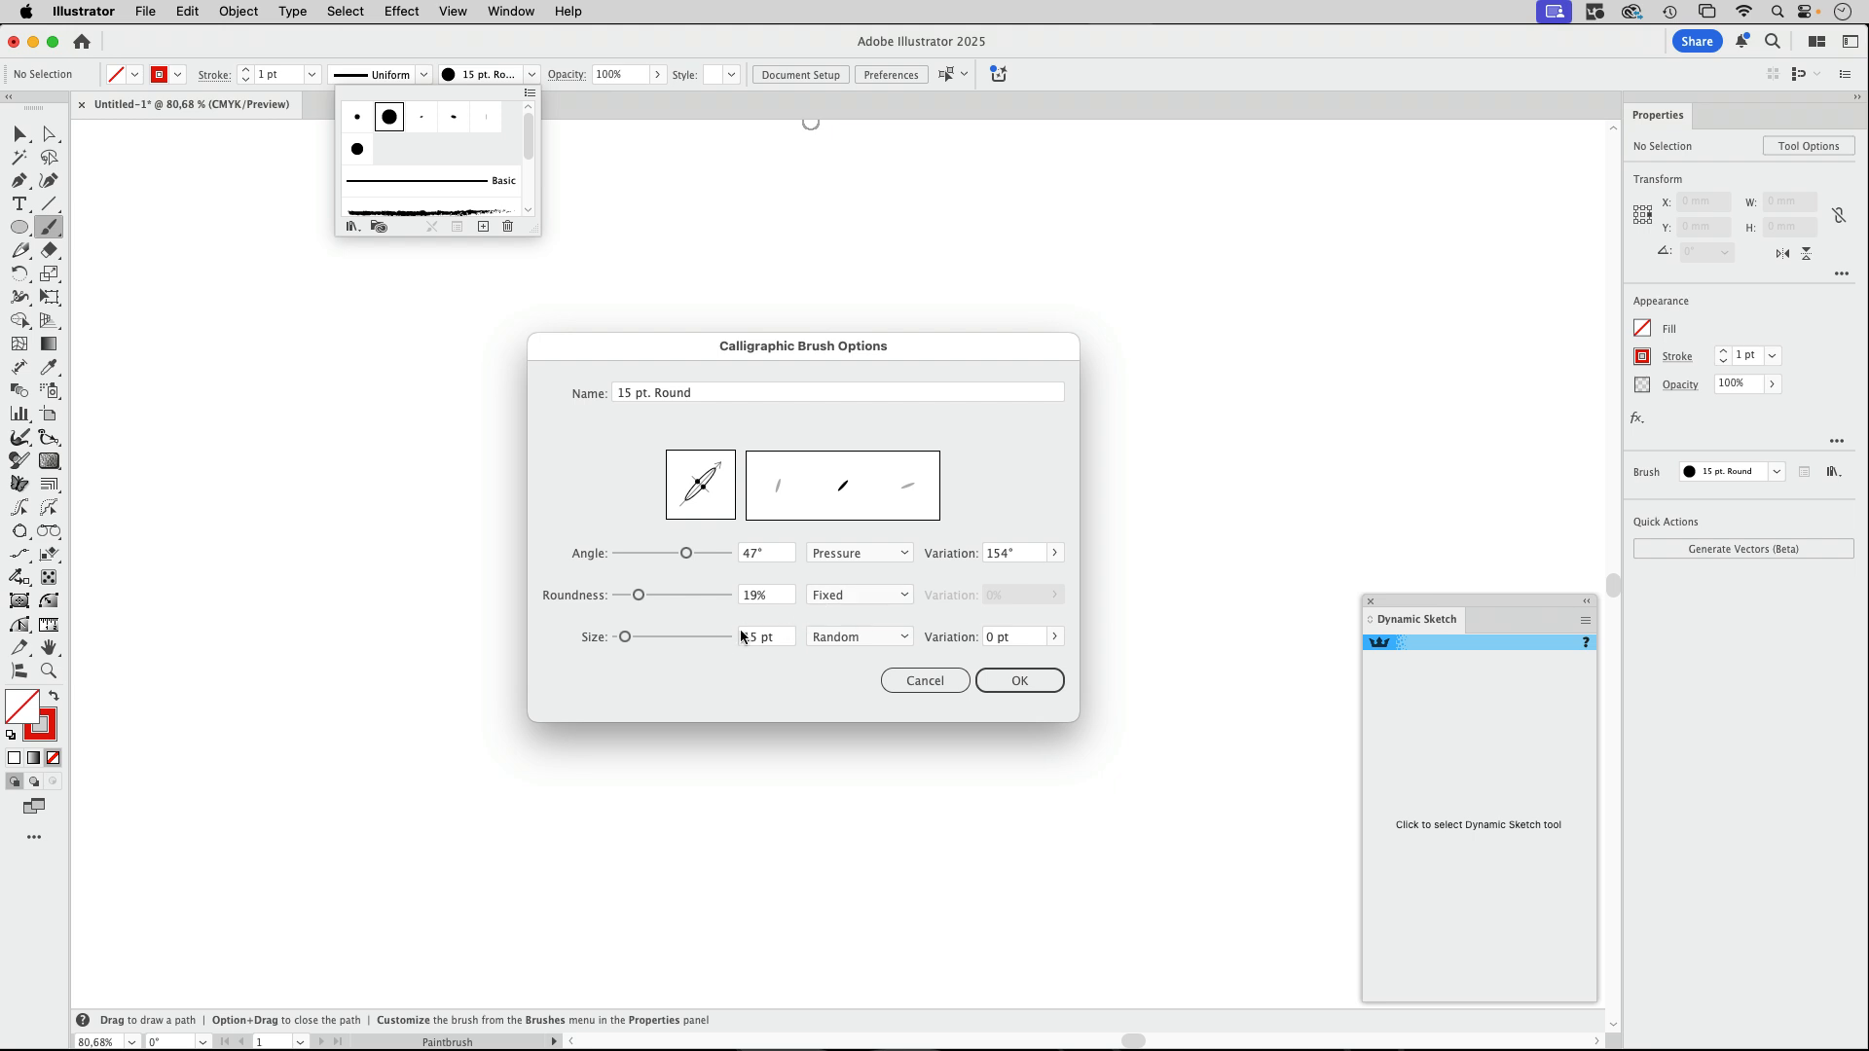
# Set the brush size to 90 pt with Pressure control and 58 pt variation, and discard the brush changes.
pyautogui.moveTo(627, 637); pyautogui.dragTo(670, 635)
pyautogui.click(838, 637)
pyautogui.click(847, 697)
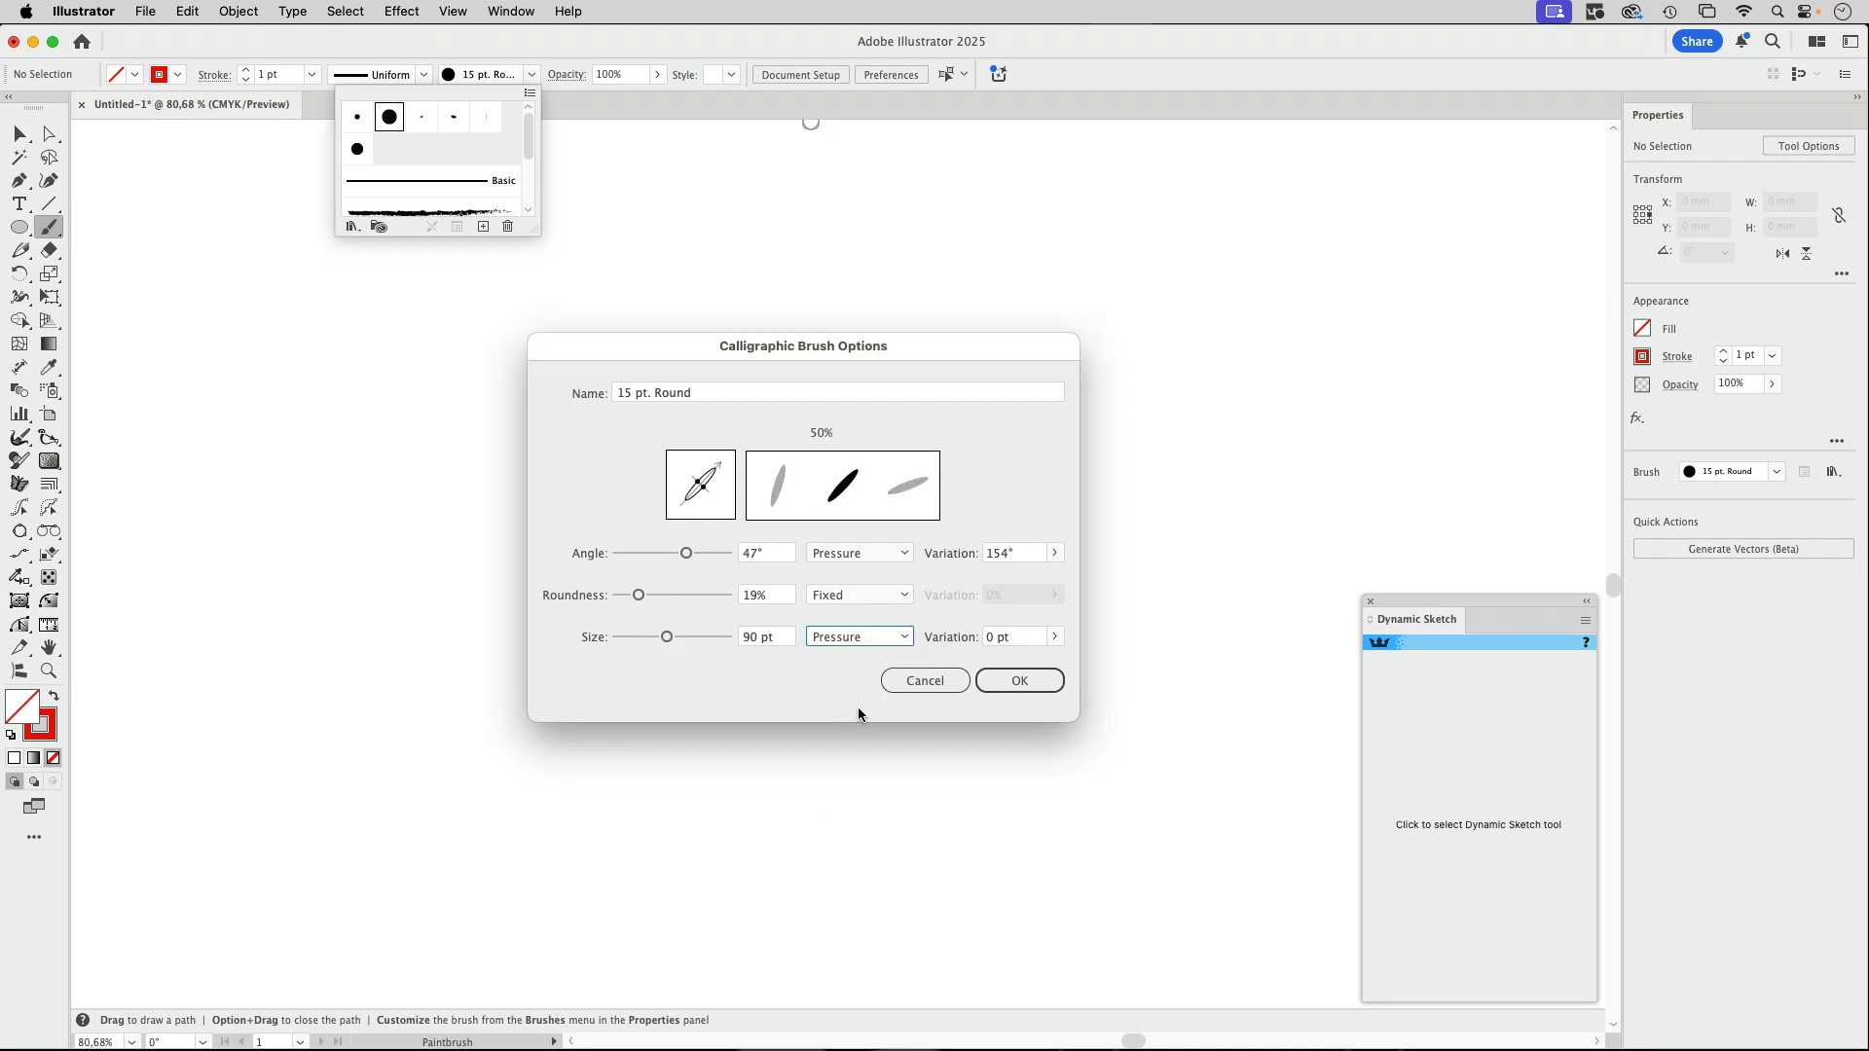
pyautogui.click(1055, 637)
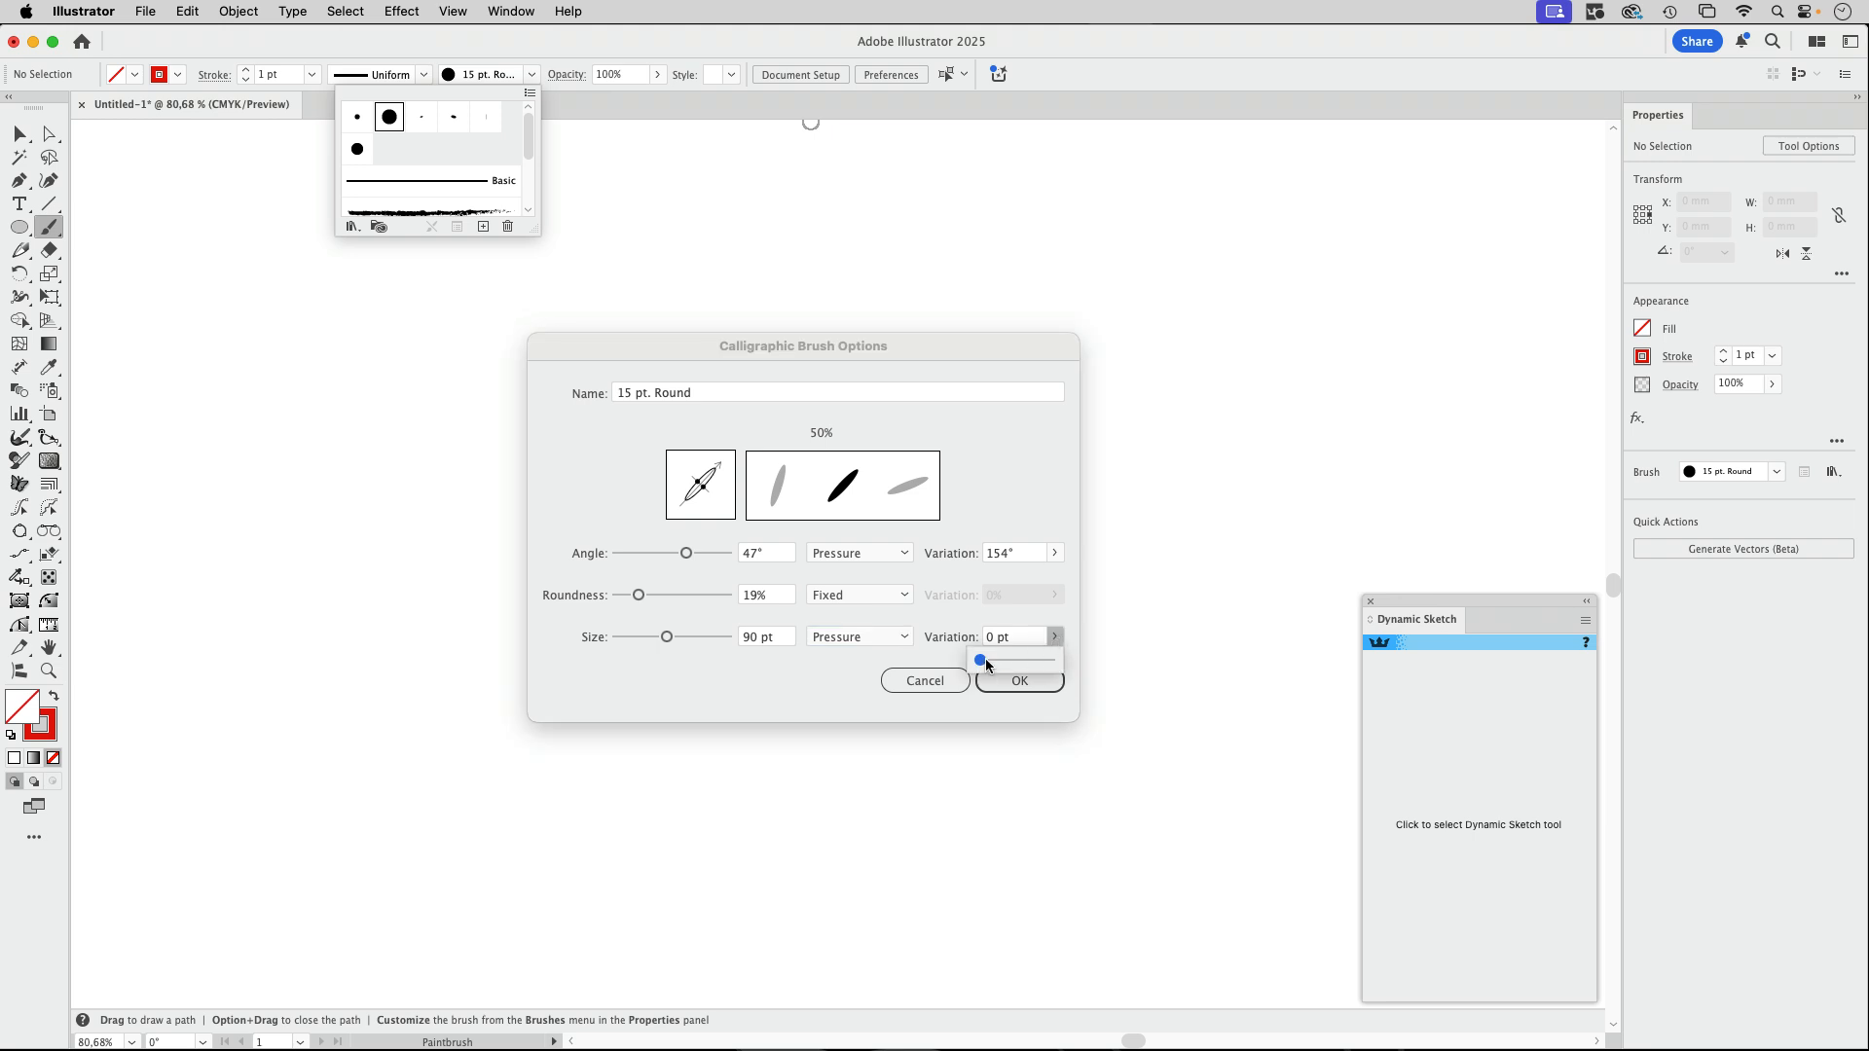
pyautogui.moveTo(981, 661); pyautogui.dragTo(1026, 661)
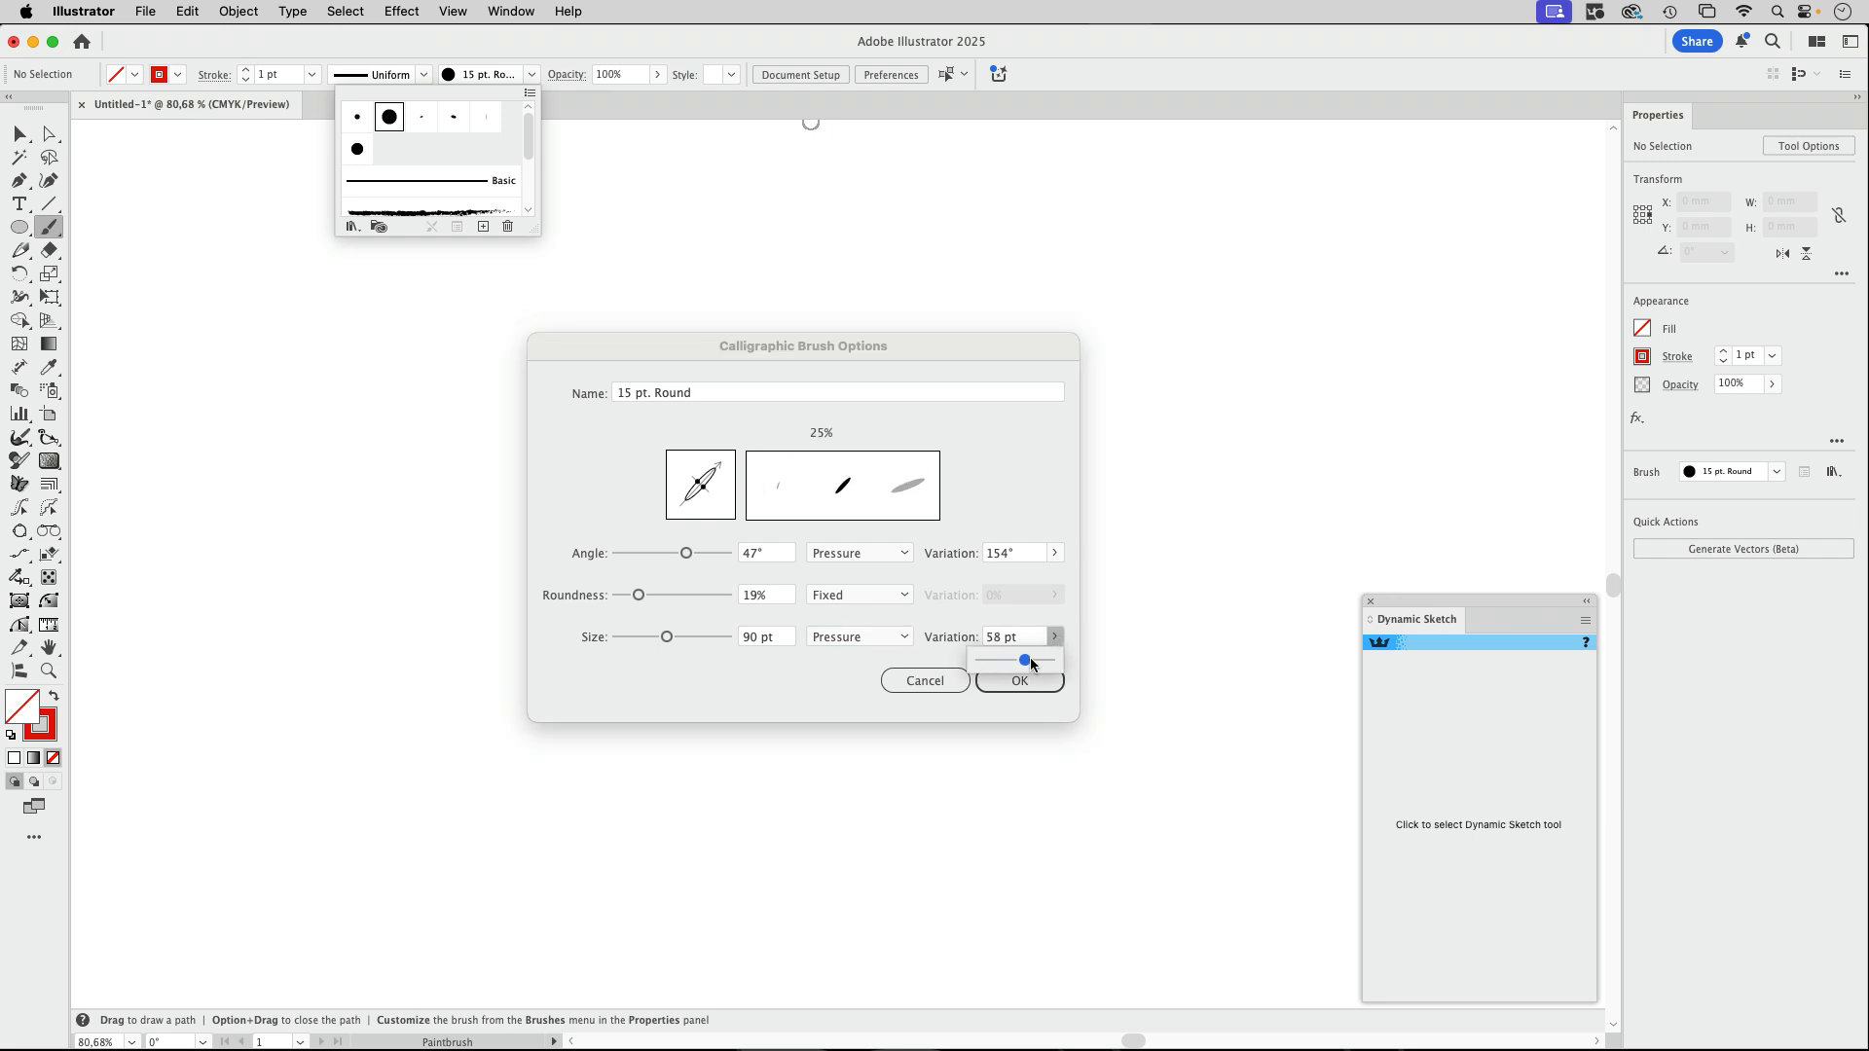
pyautogui.click(1051, 466)
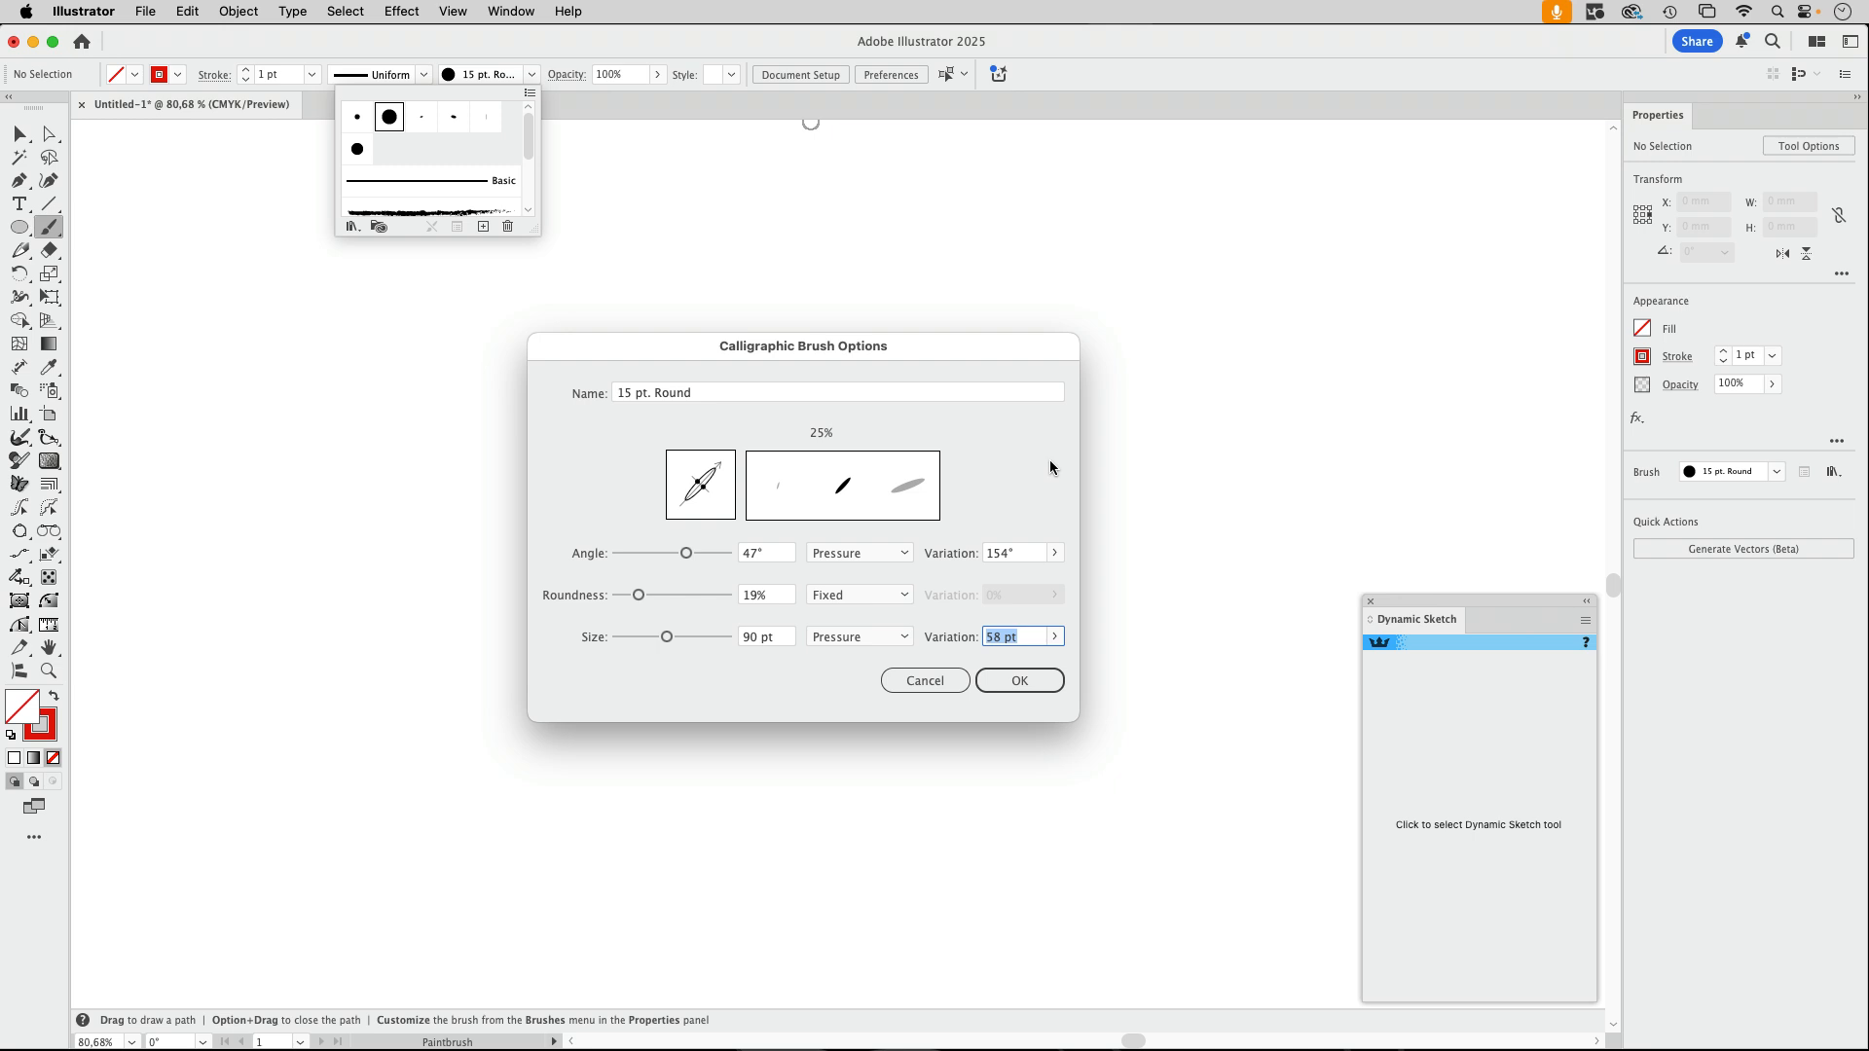
pyautogui.click(939, 684)
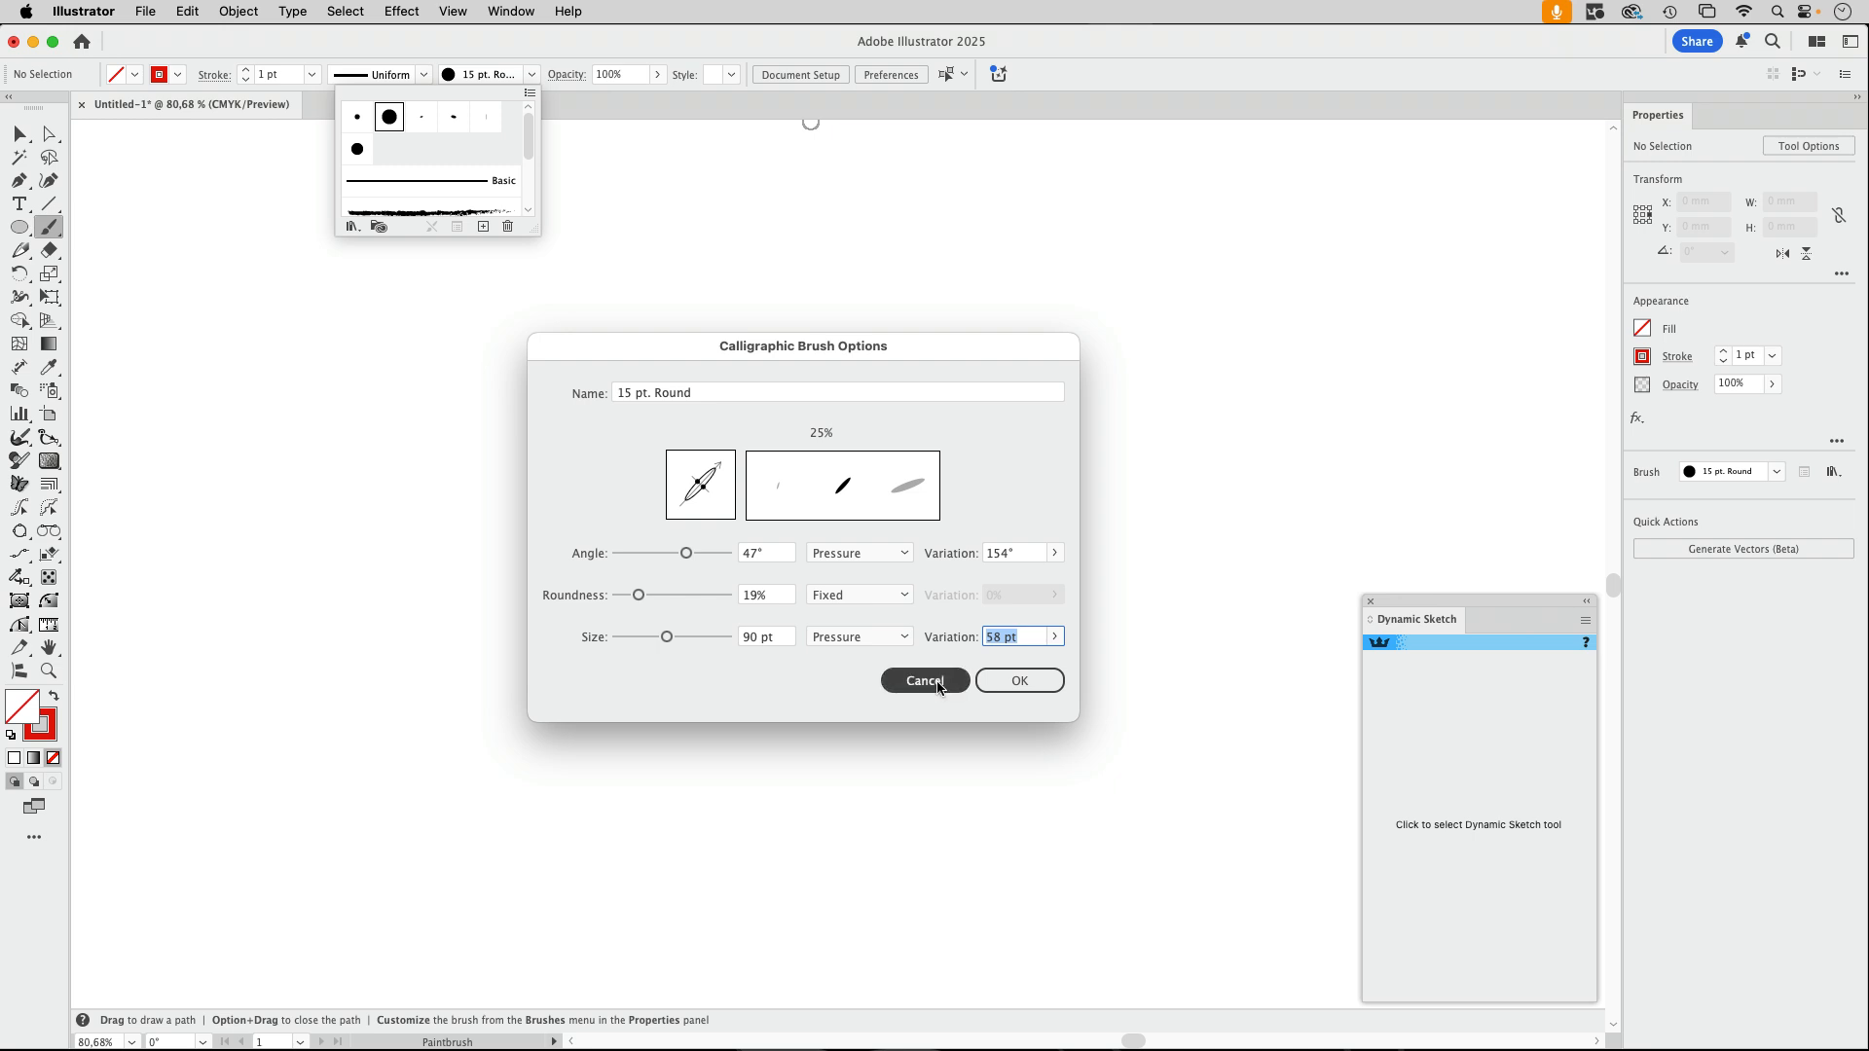
pyautogui.click(472, 40)
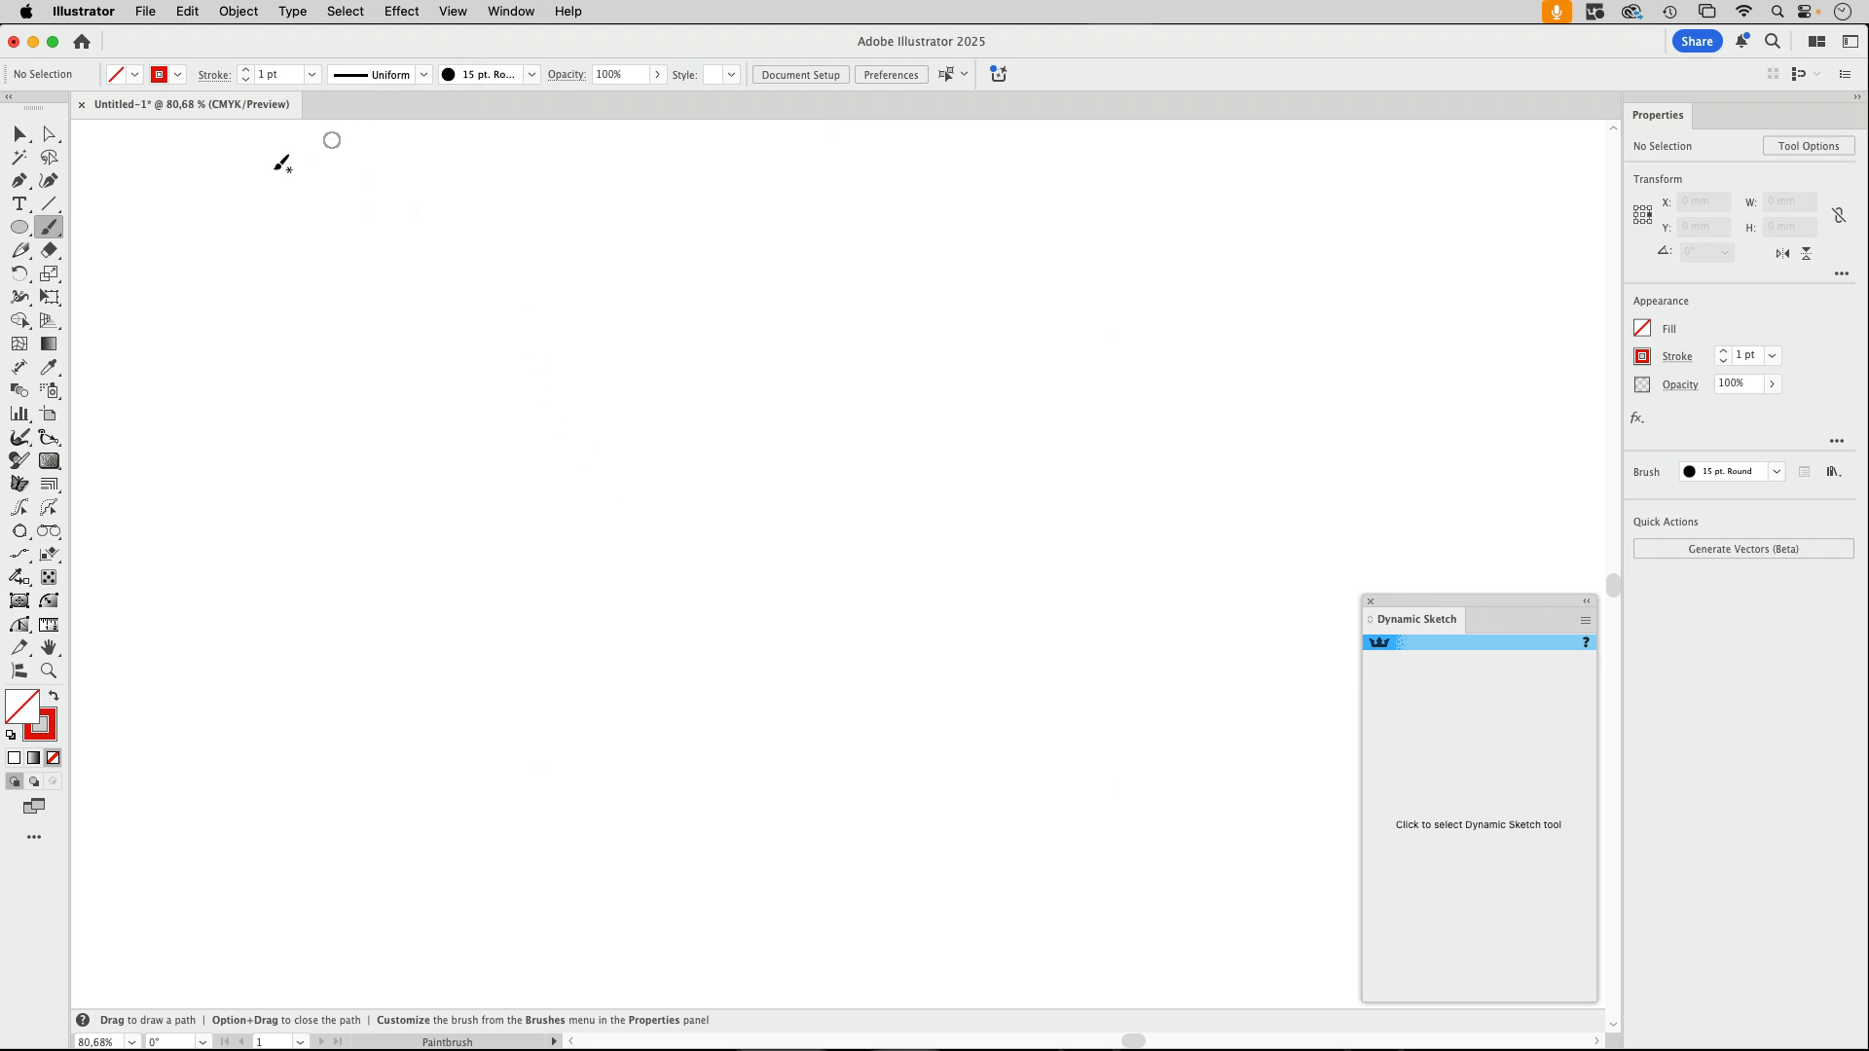
# Draw a nearly horizontal line about 134 mm long near the top of the canvas and assign it the Basic brush.
pyautogui.click(49, 205)
pyautogui.moveTo(282, 243); pyautogui.dragTo(680, 242)
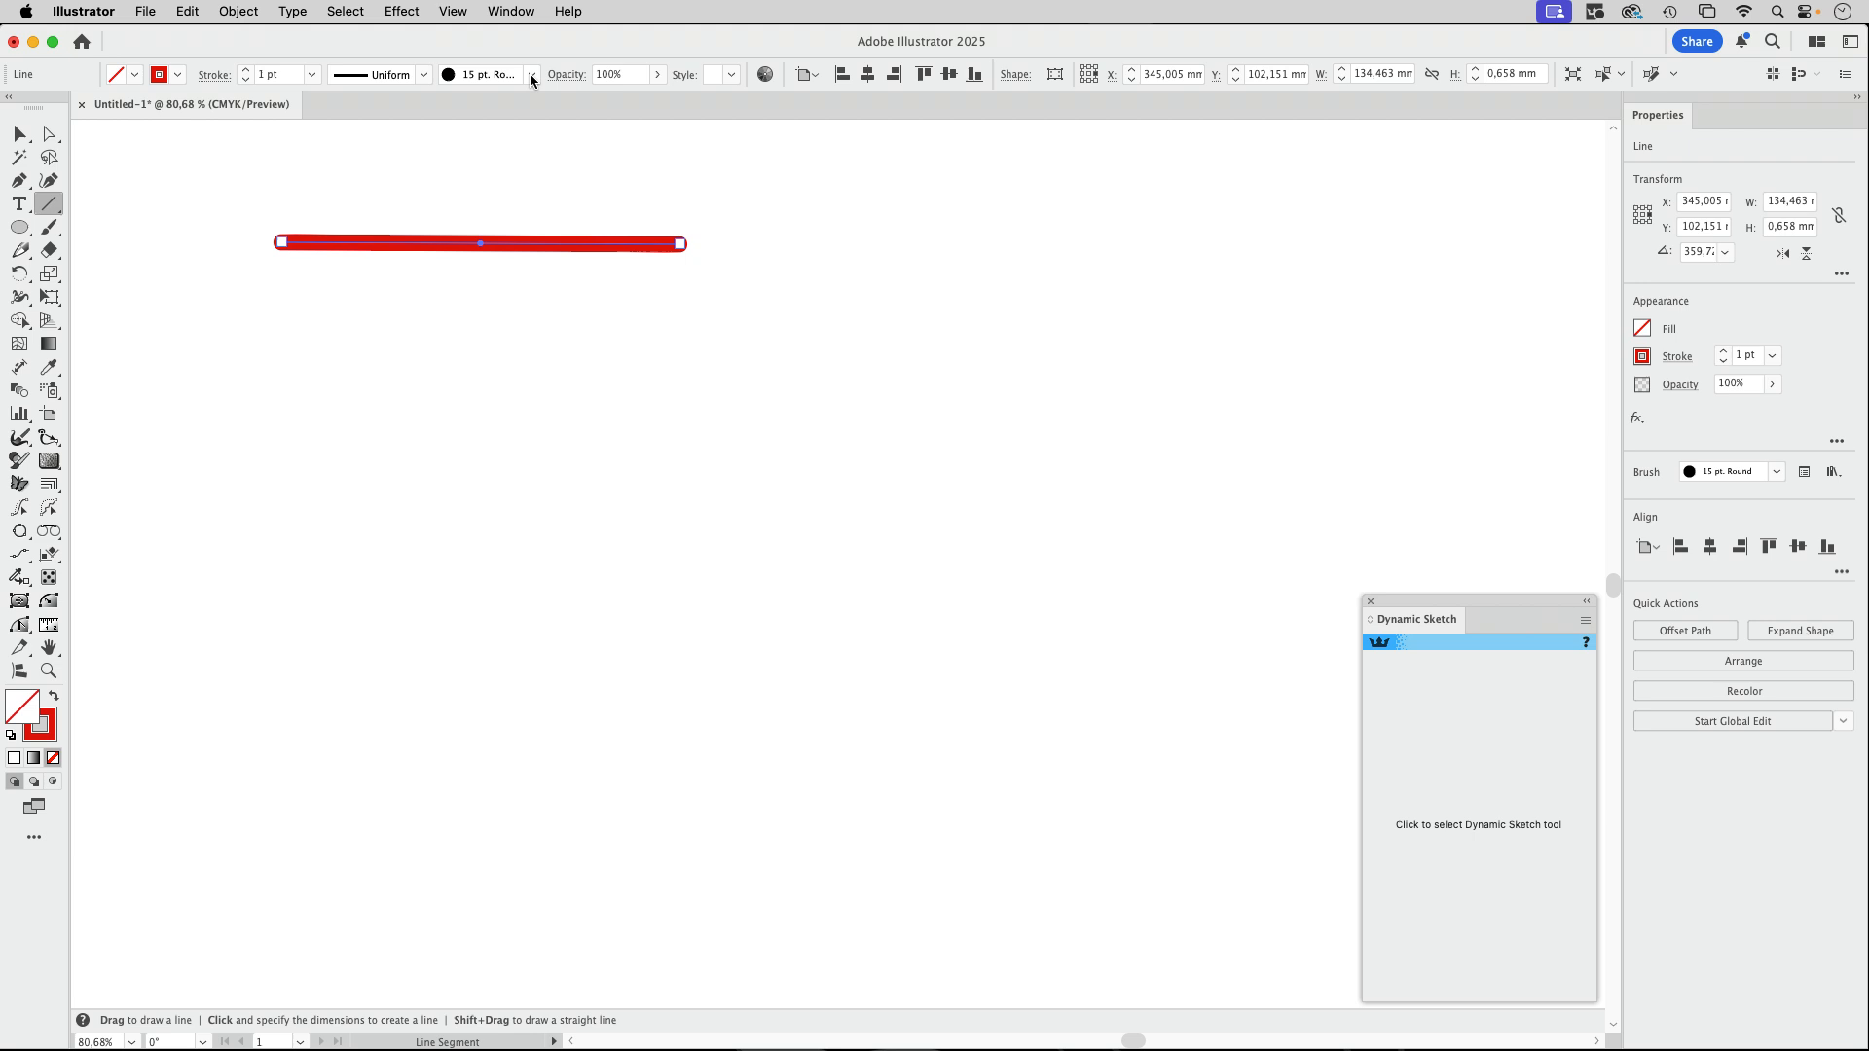
pyautogui.click(532, 74)
pyautogui.click(461, 182)
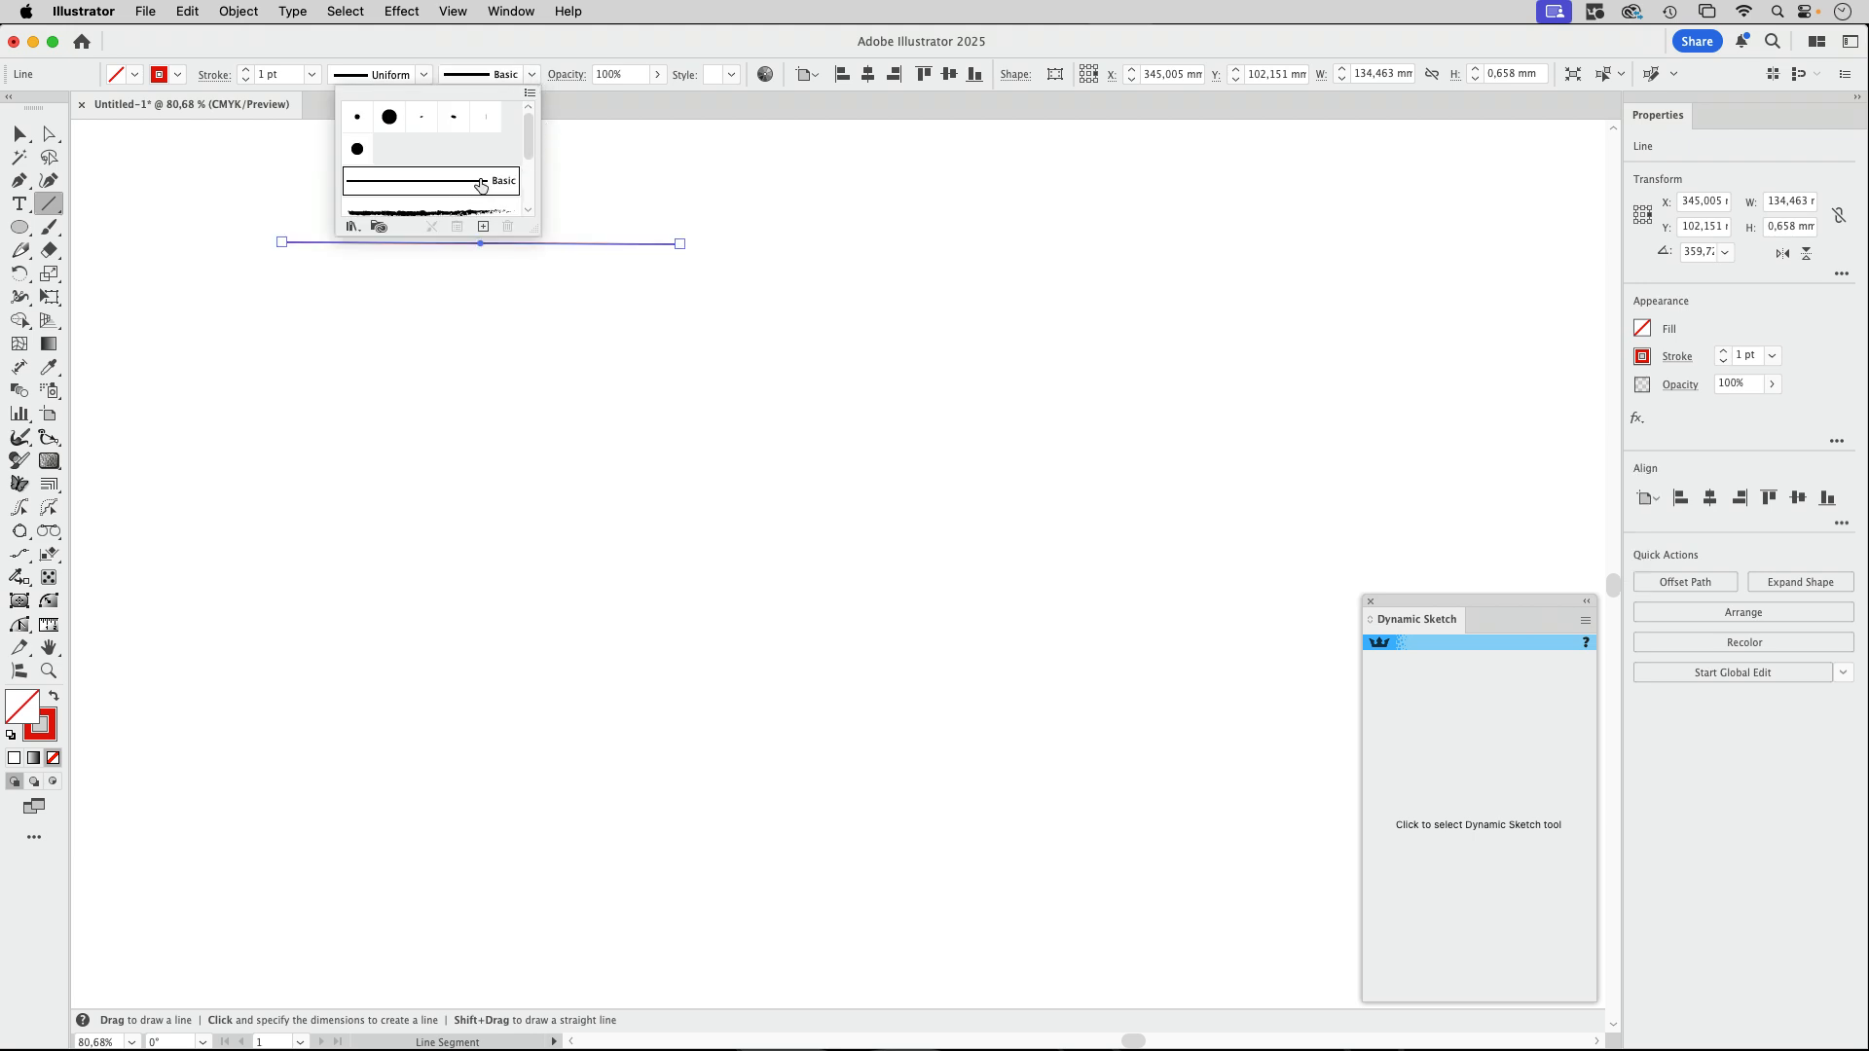
pyautogui.click(490, 48)
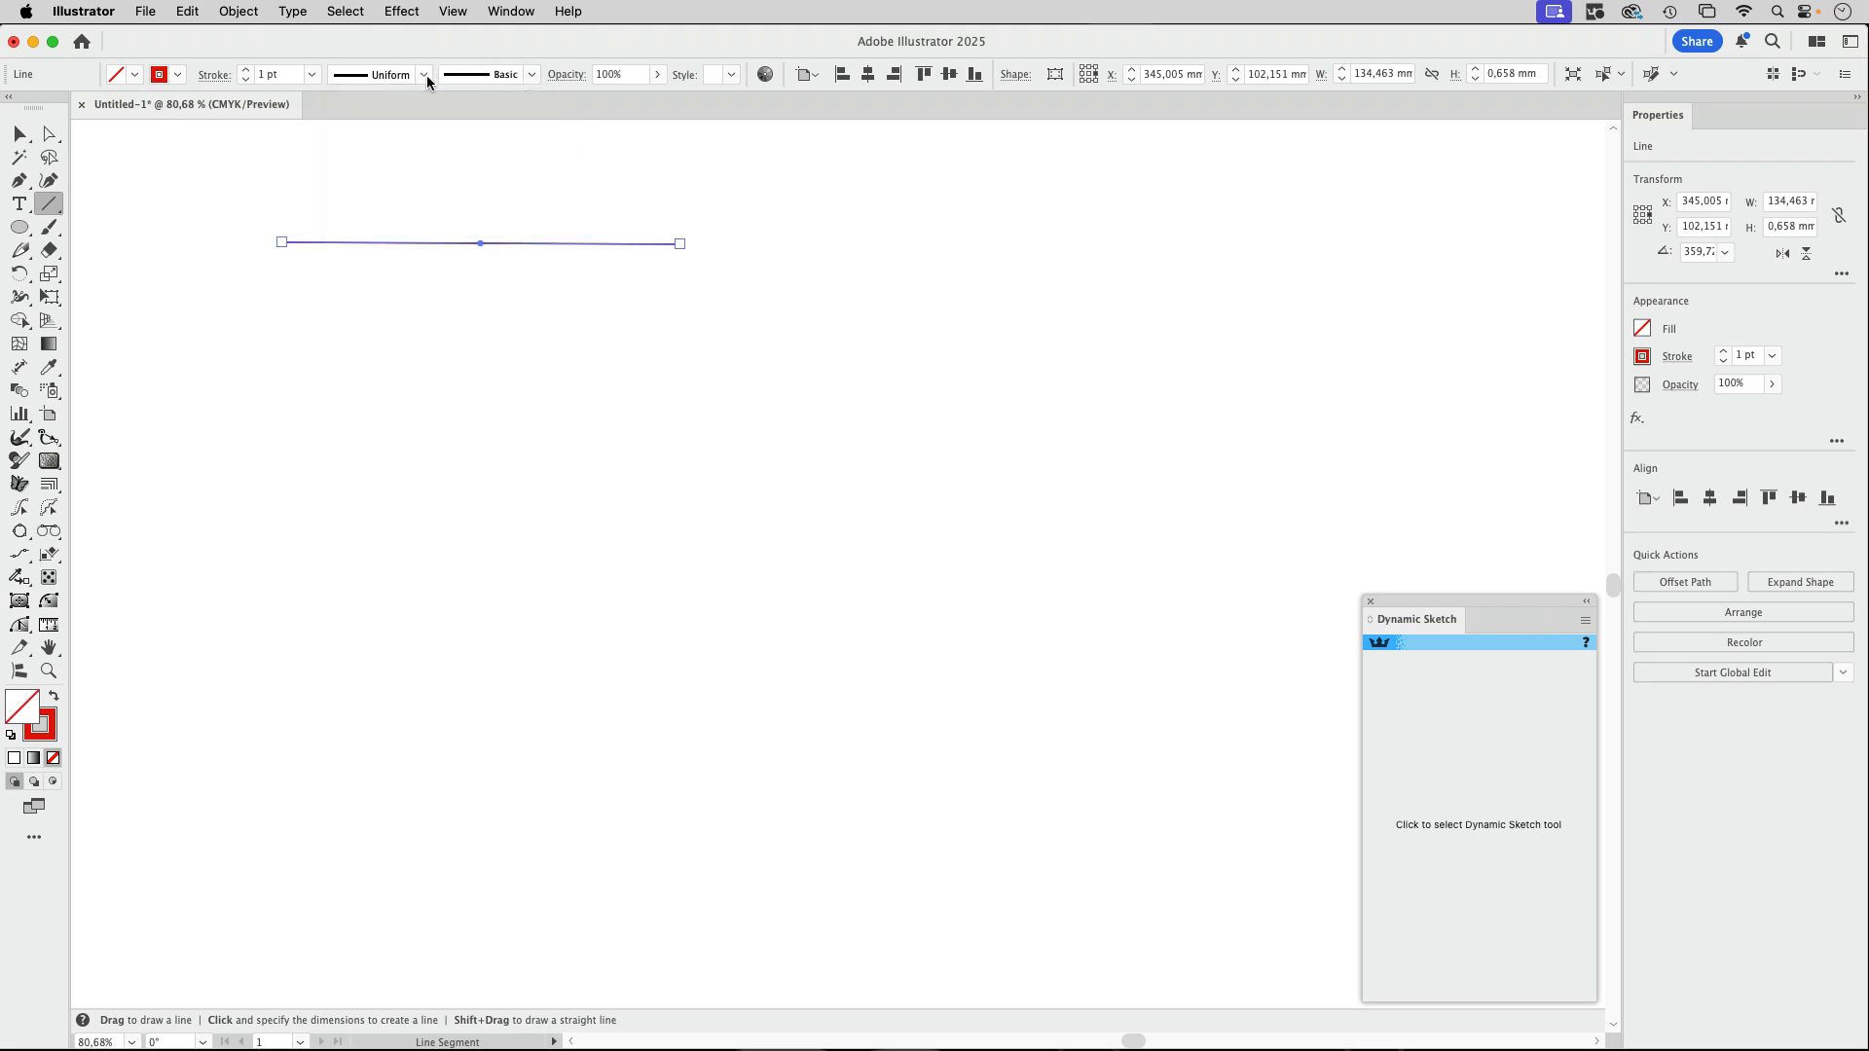
# Apply the lens-shaped variable width profile to the line and widen its middle to about 37 pt with the Width tool.
pyautogui.click(423, 77)
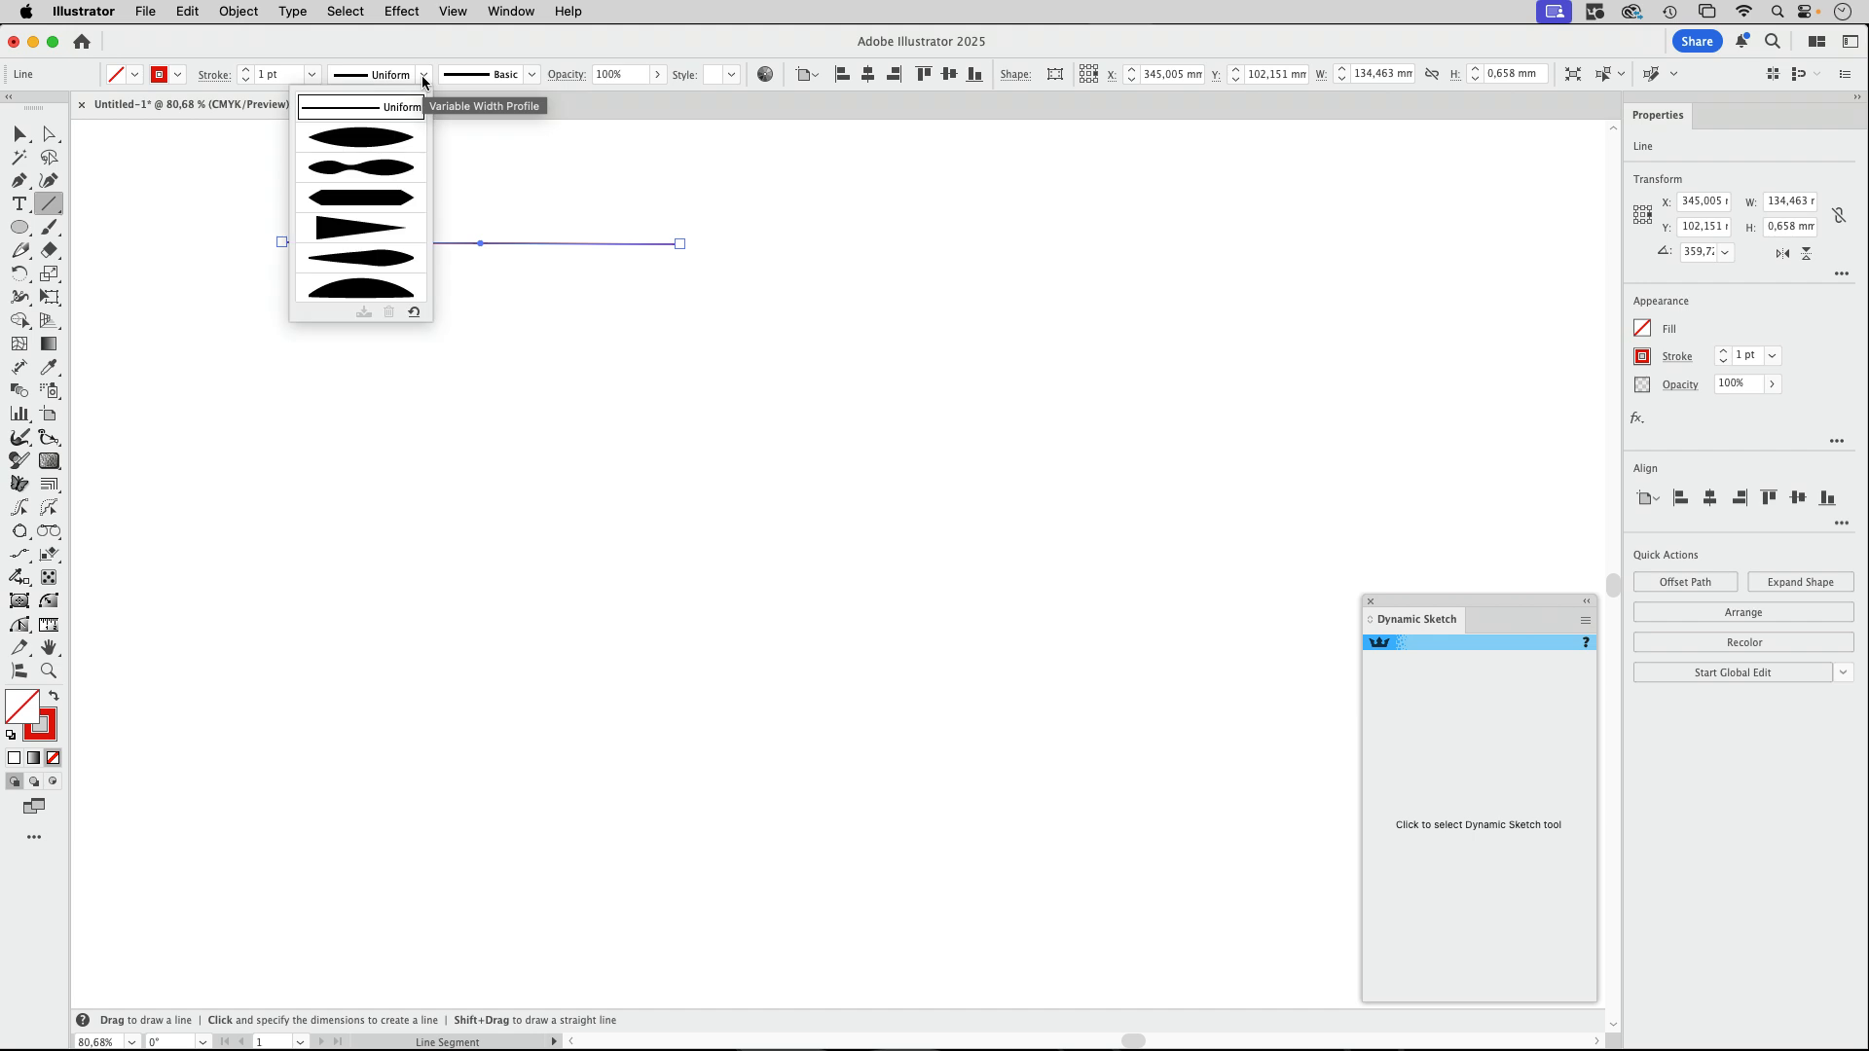
pyautogui.click(389, 147)
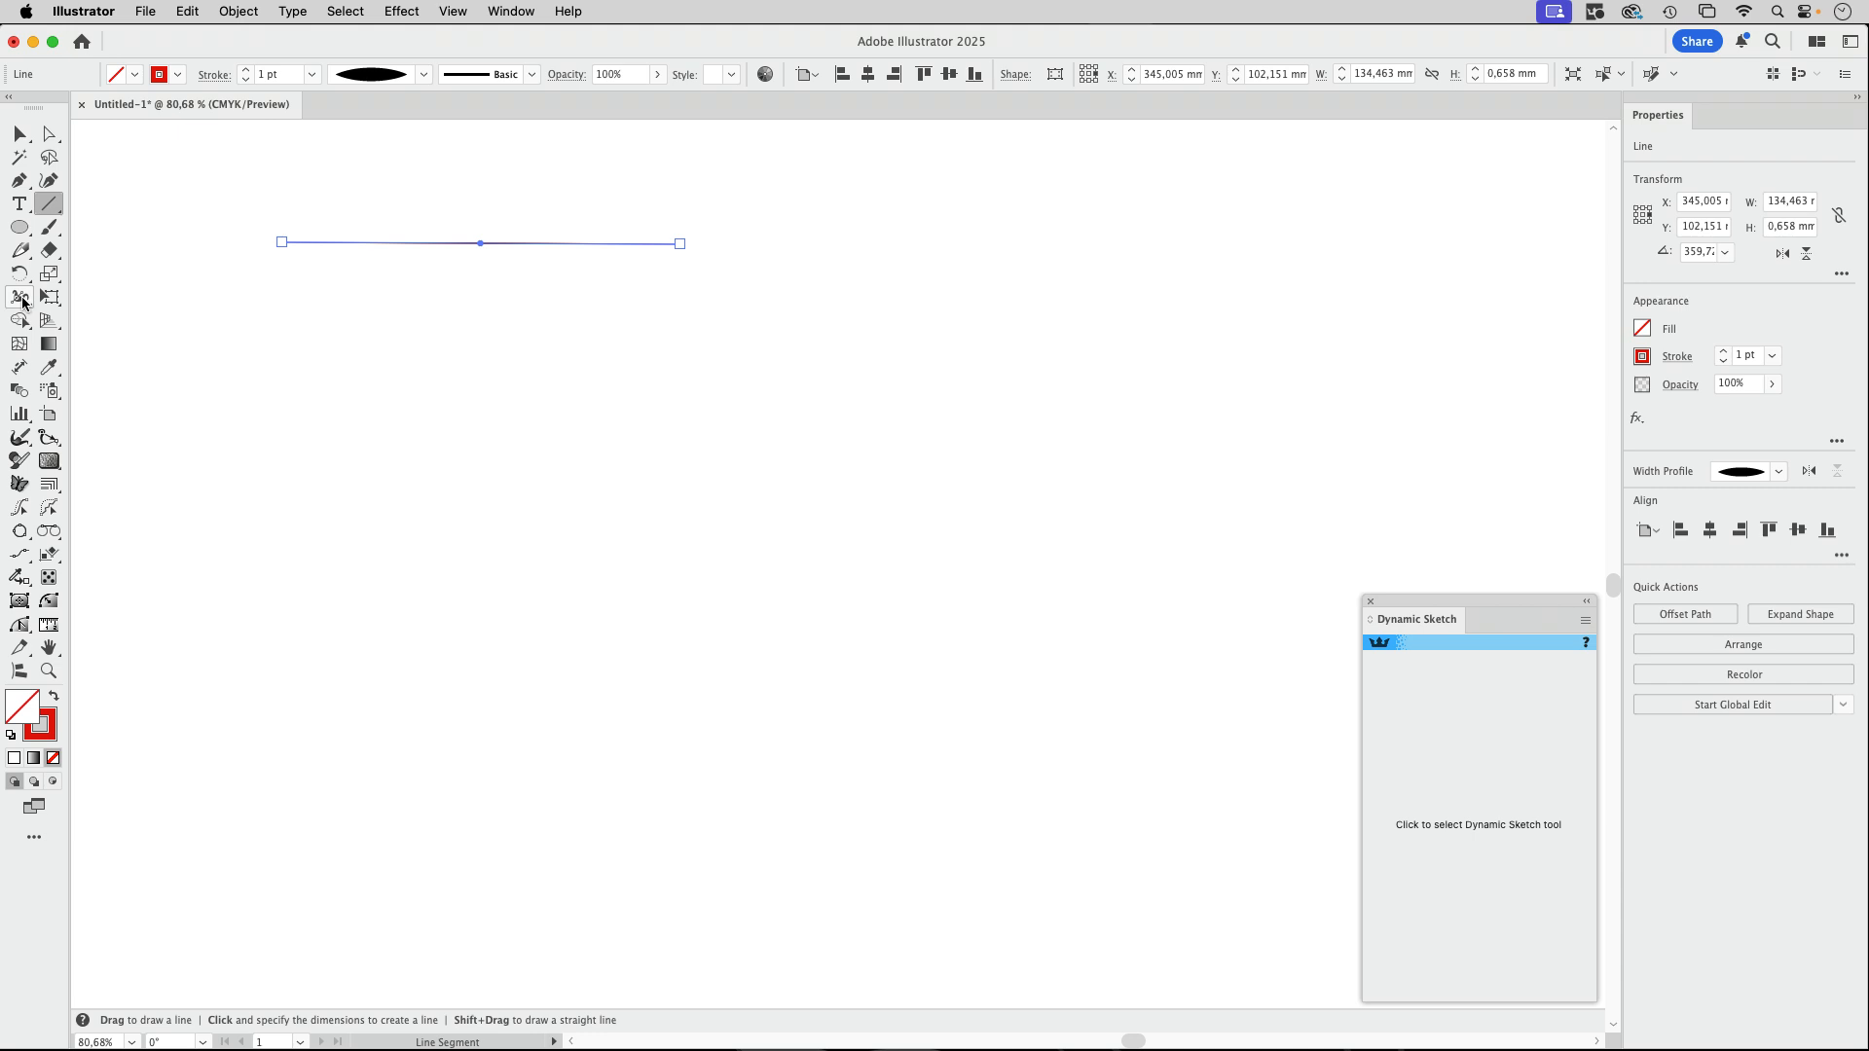
pyautogui.click(21, 300)
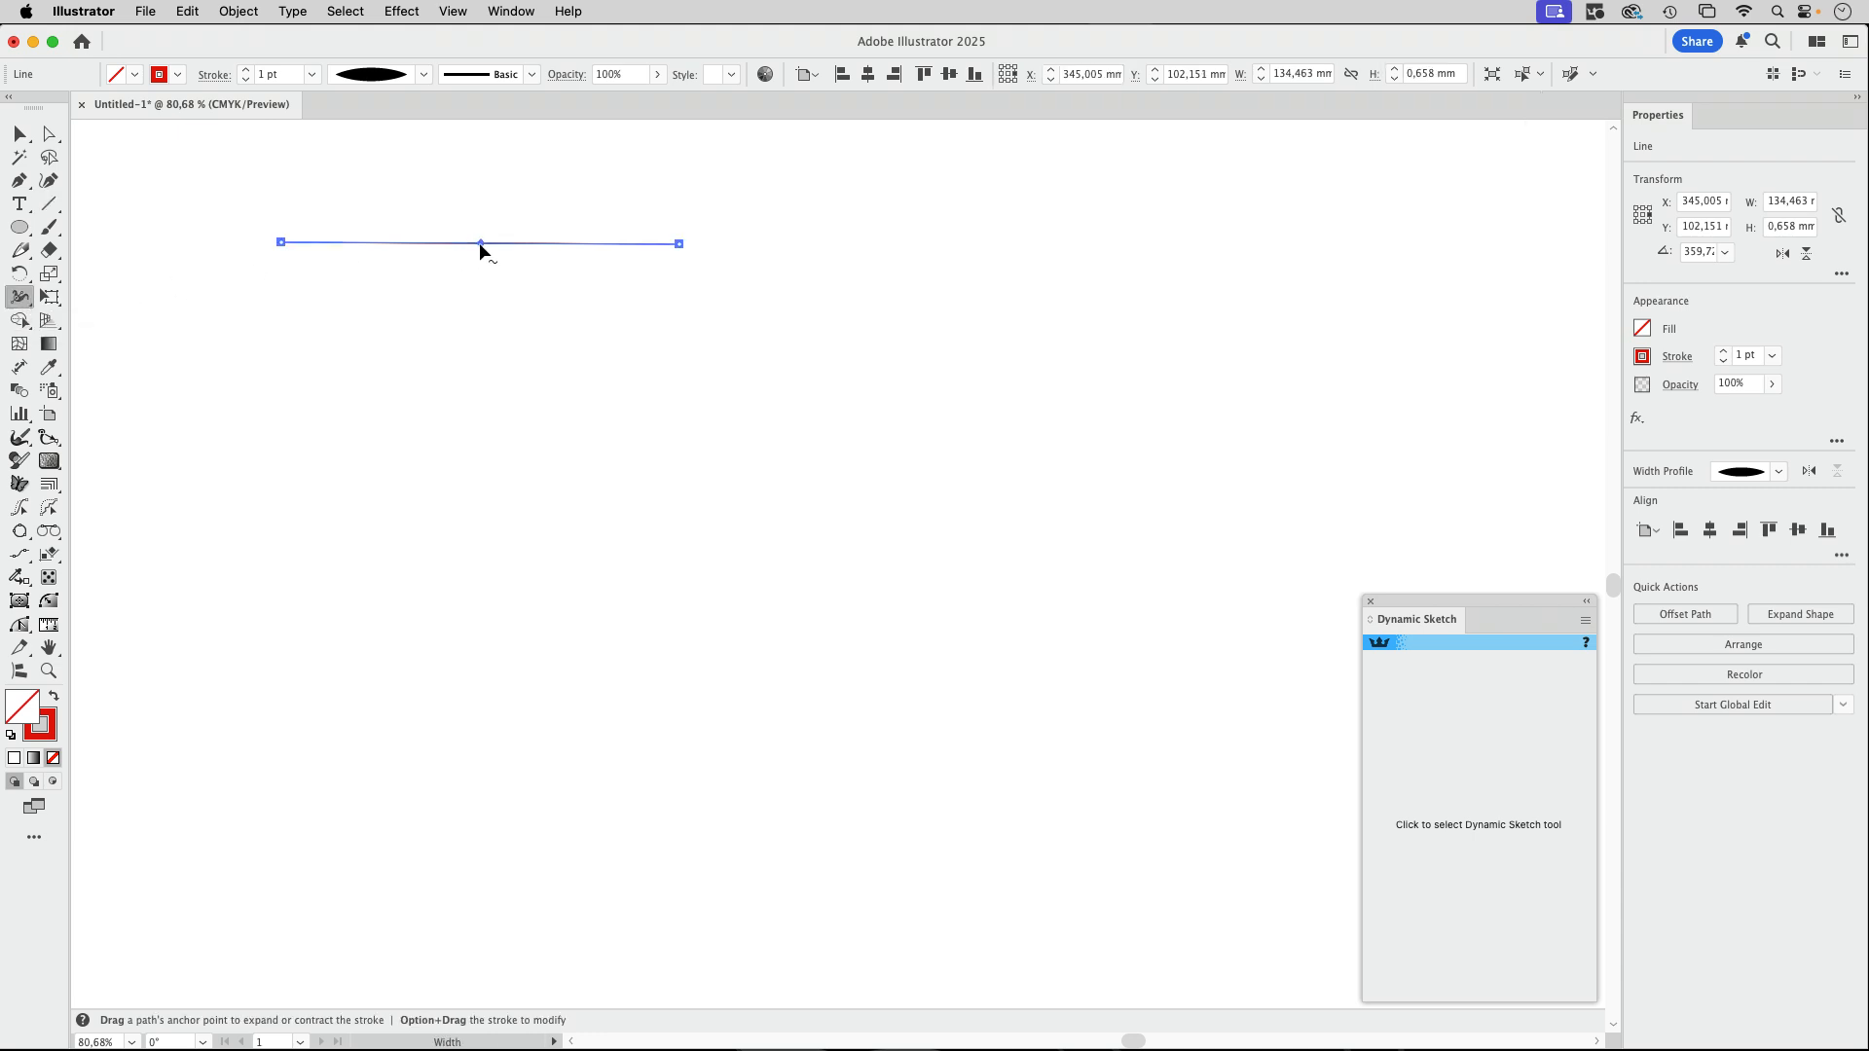
pyautogui.moveTo(479, 242)
pyautogui.mouseDown()
pyautogui.moveTo(480, 283)
pyautogui.moveTo(481, 261)
pyautogui.mouseUp()
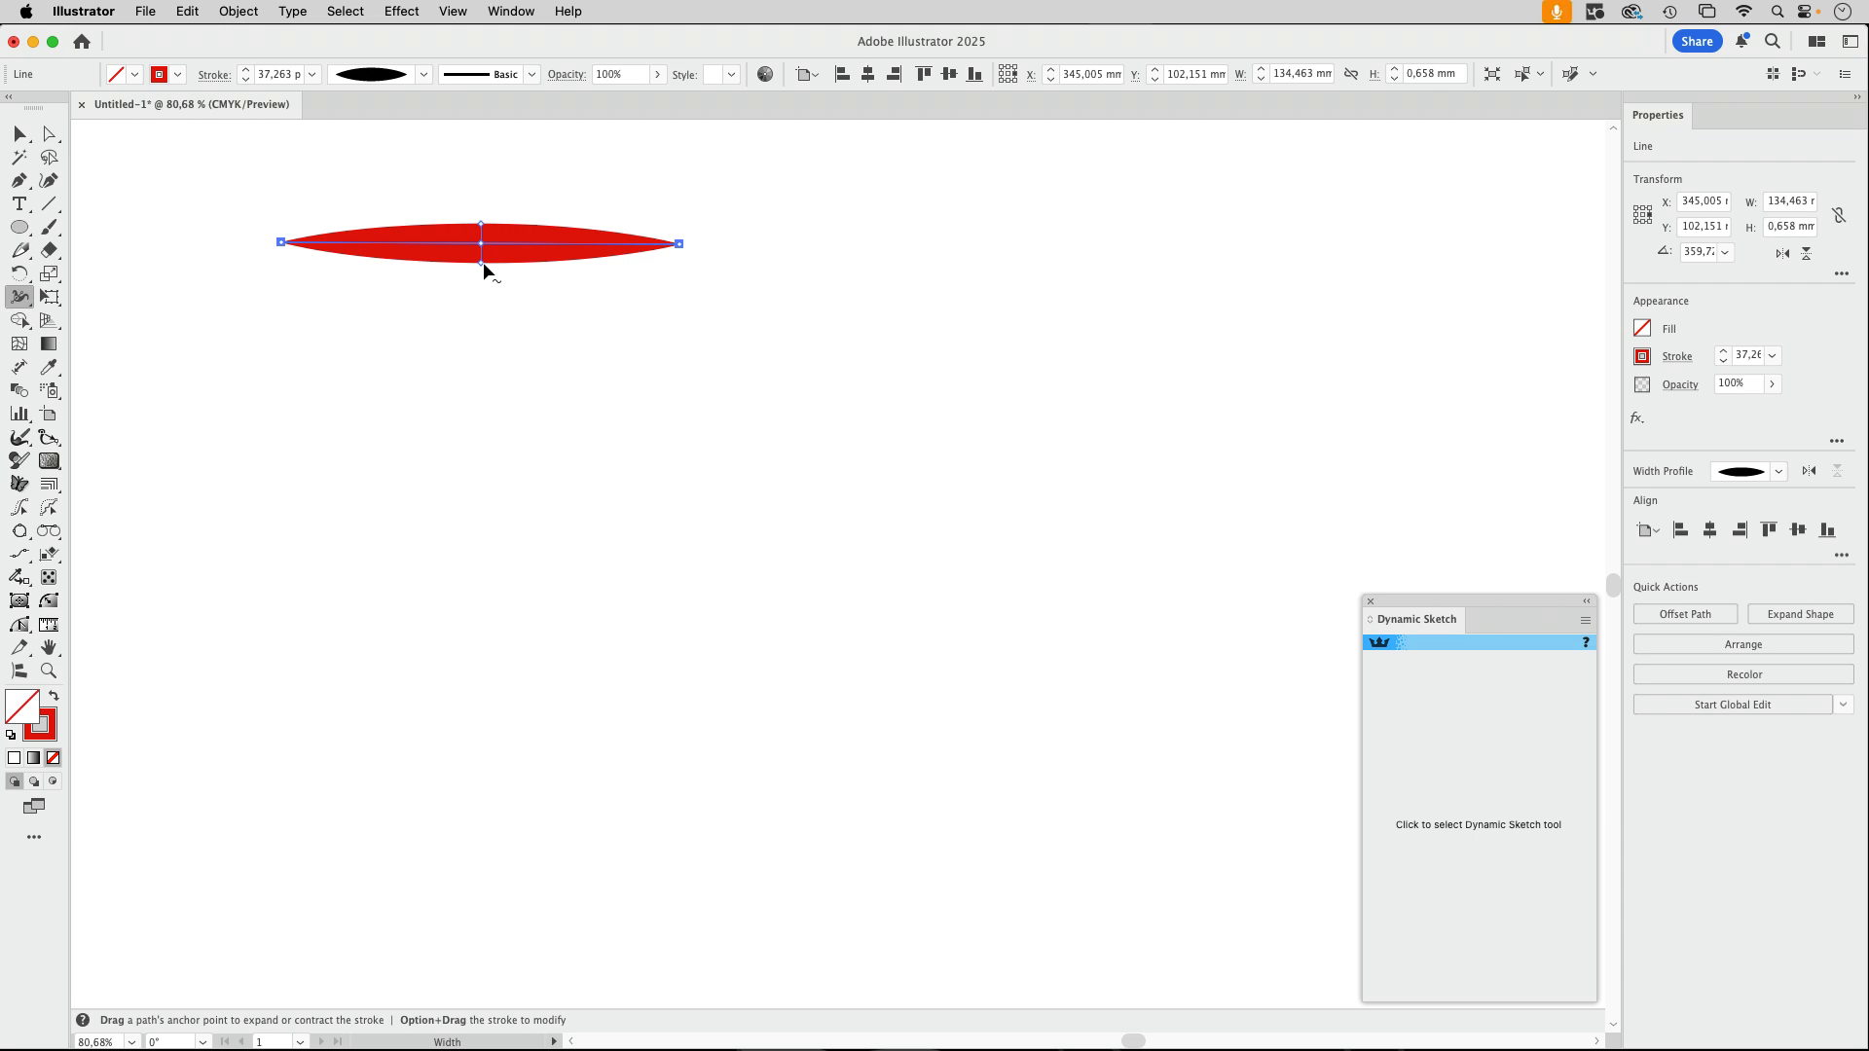
# Delete the tapered red line.
pyautogui.click(24, 251)
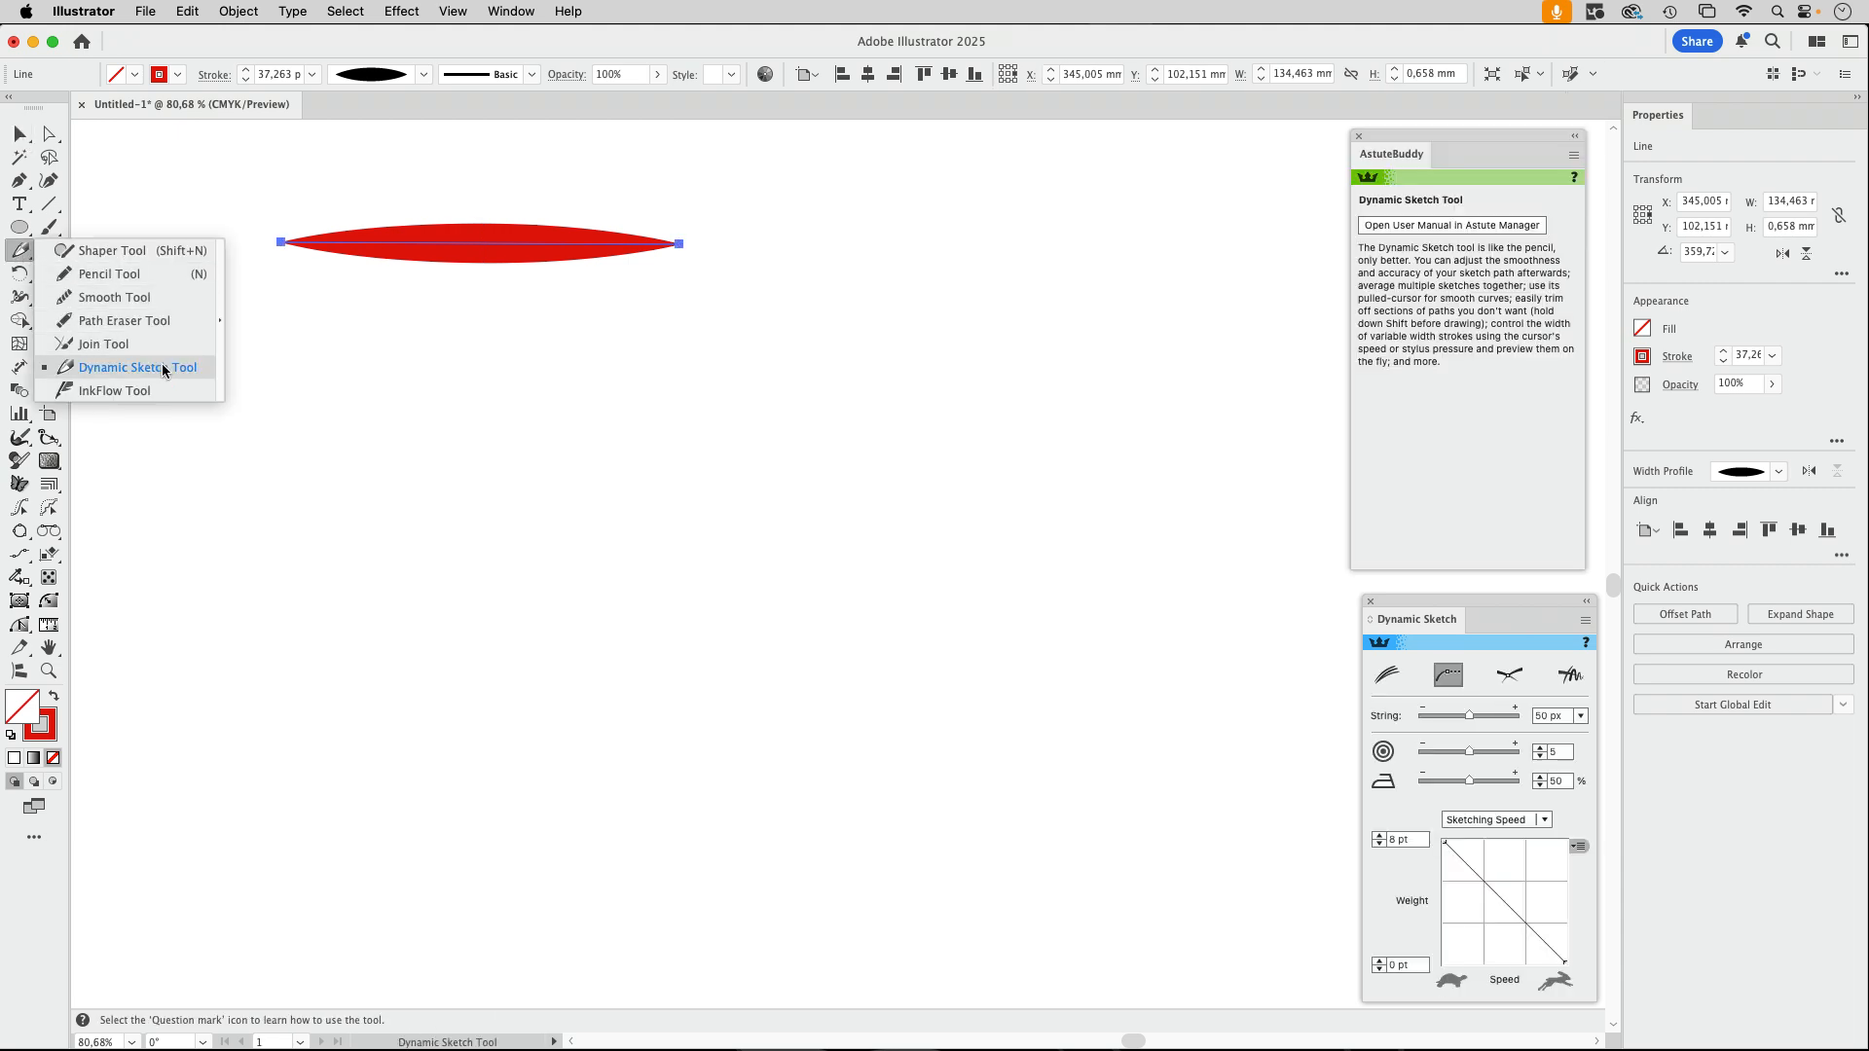
pyautogui.click(19, 134)
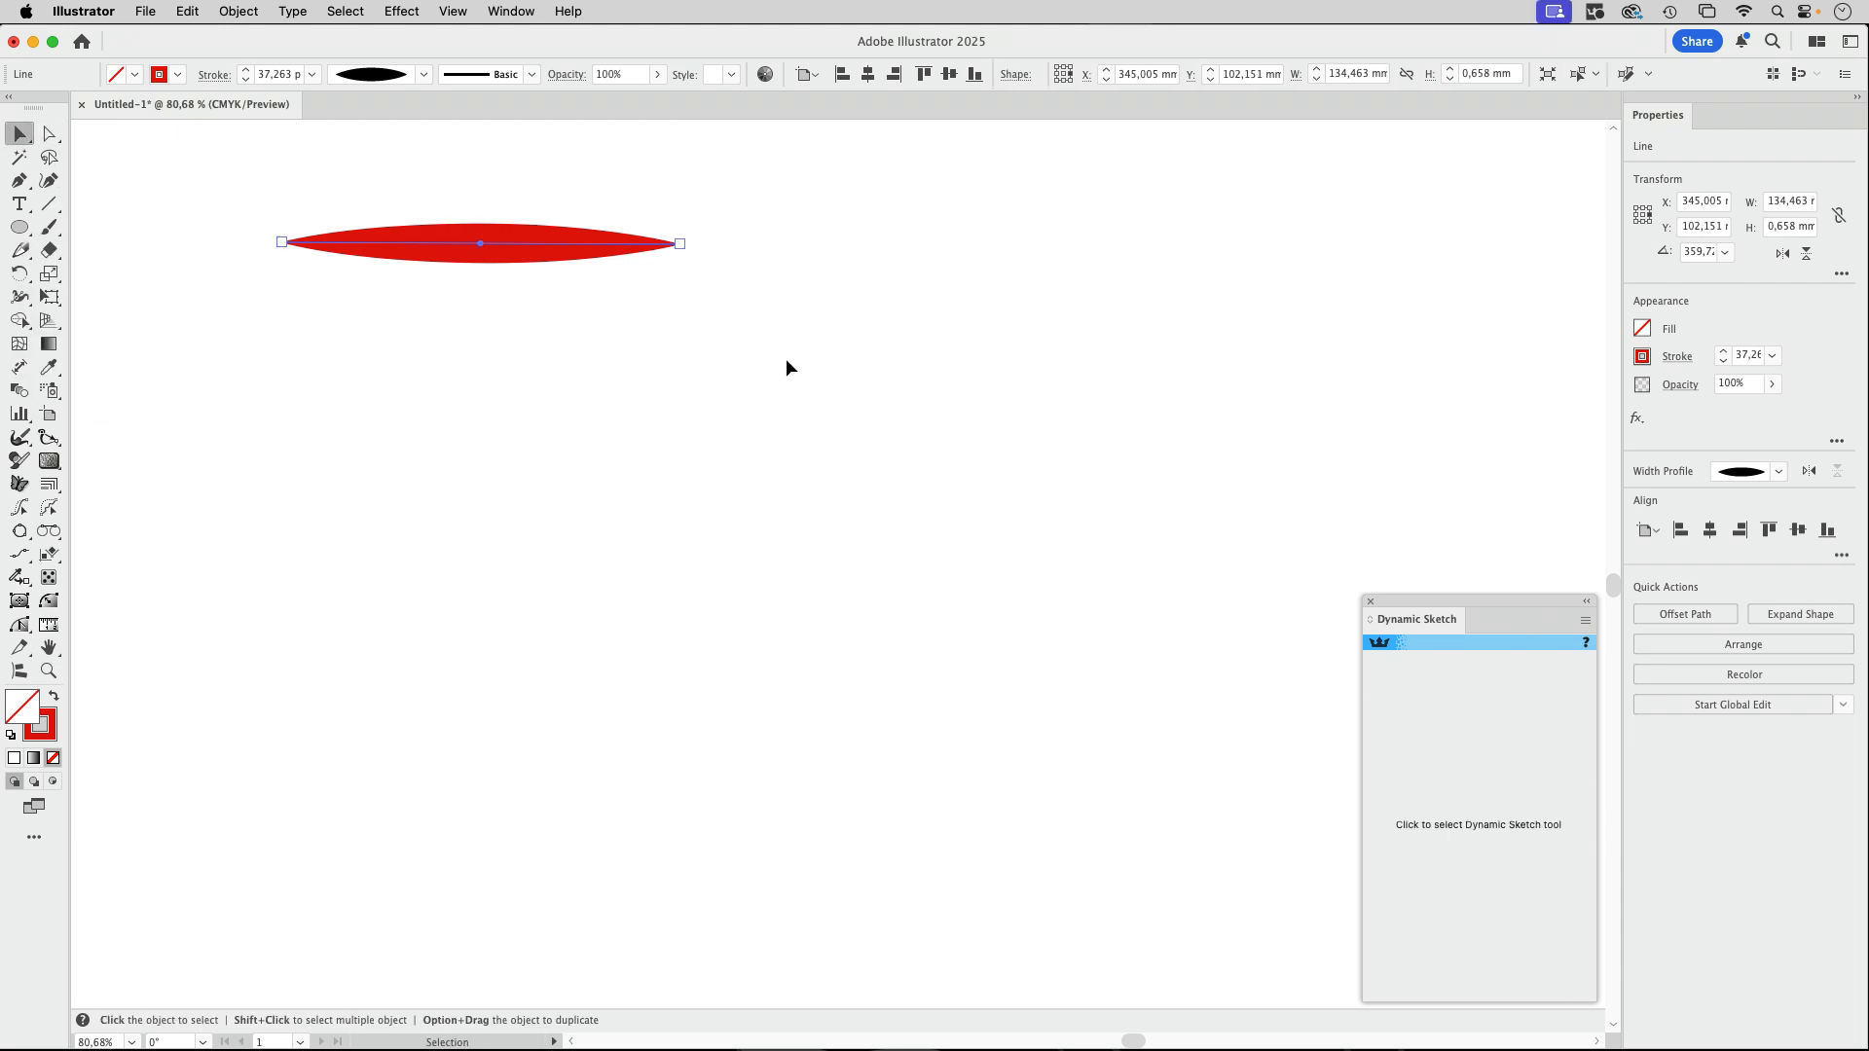
pyautogui.press('Delete')
# Activate the Dynamic Sketch tool, move its panel next to the drawing area and enable all four sketching modes.
pyautogui.click(22, 251)
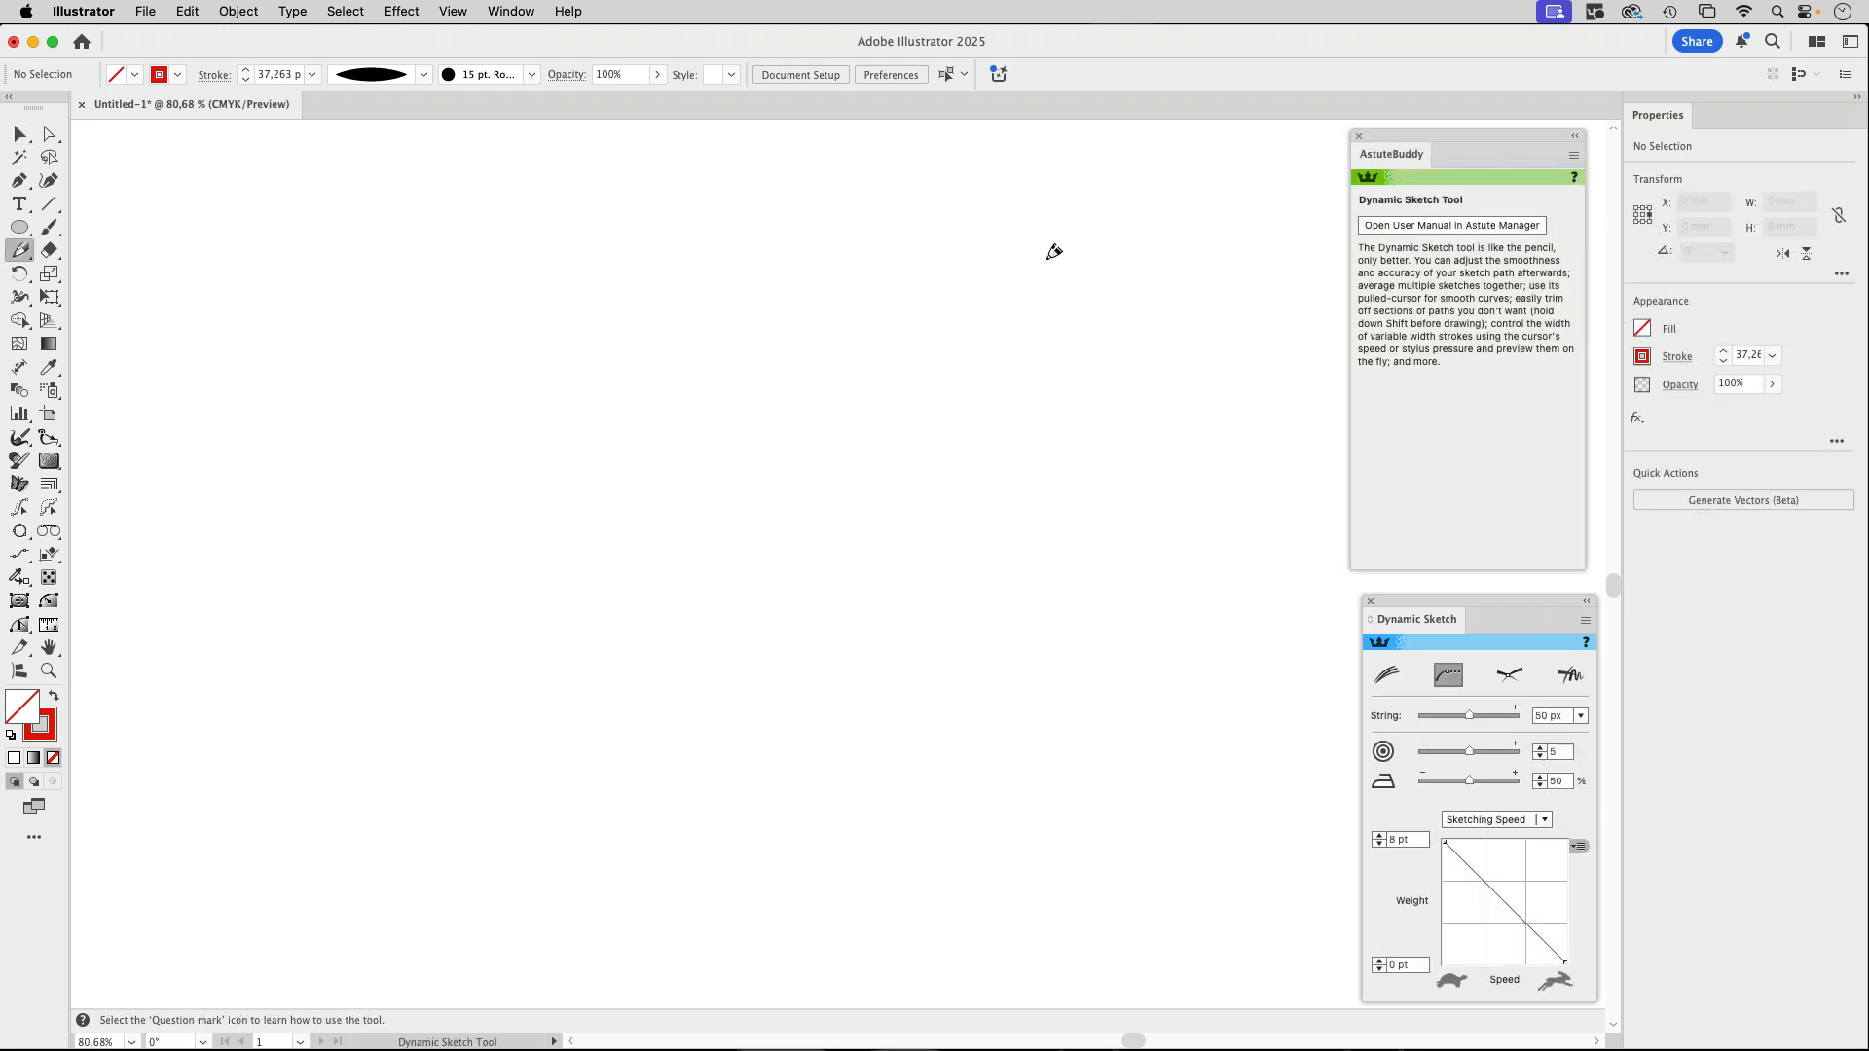
pyautogui.moveTo(1487, 601)
pyautogui.mouseDown()
pyautogui.moveTo(1001, 286)
pyautogui.moveTo(1019, 249)
pyautogui.mouseUp()
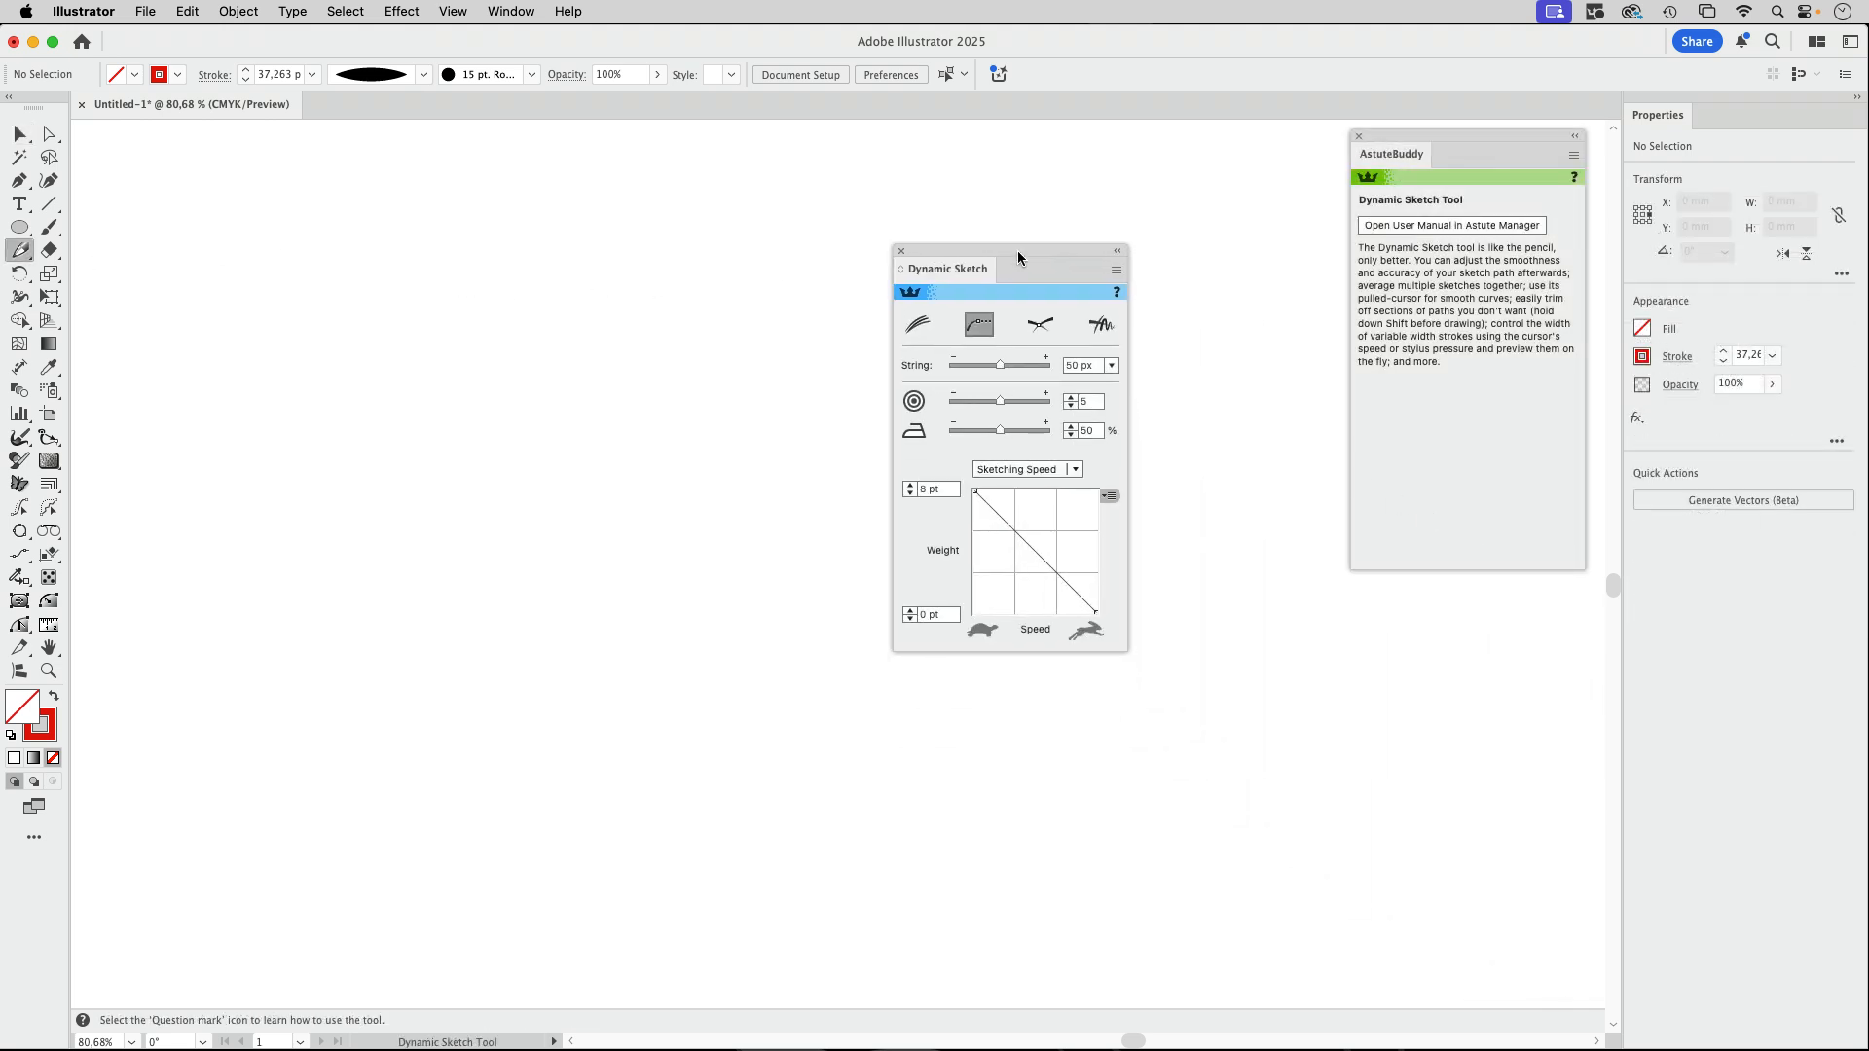
pyautogui.click(919, 327)
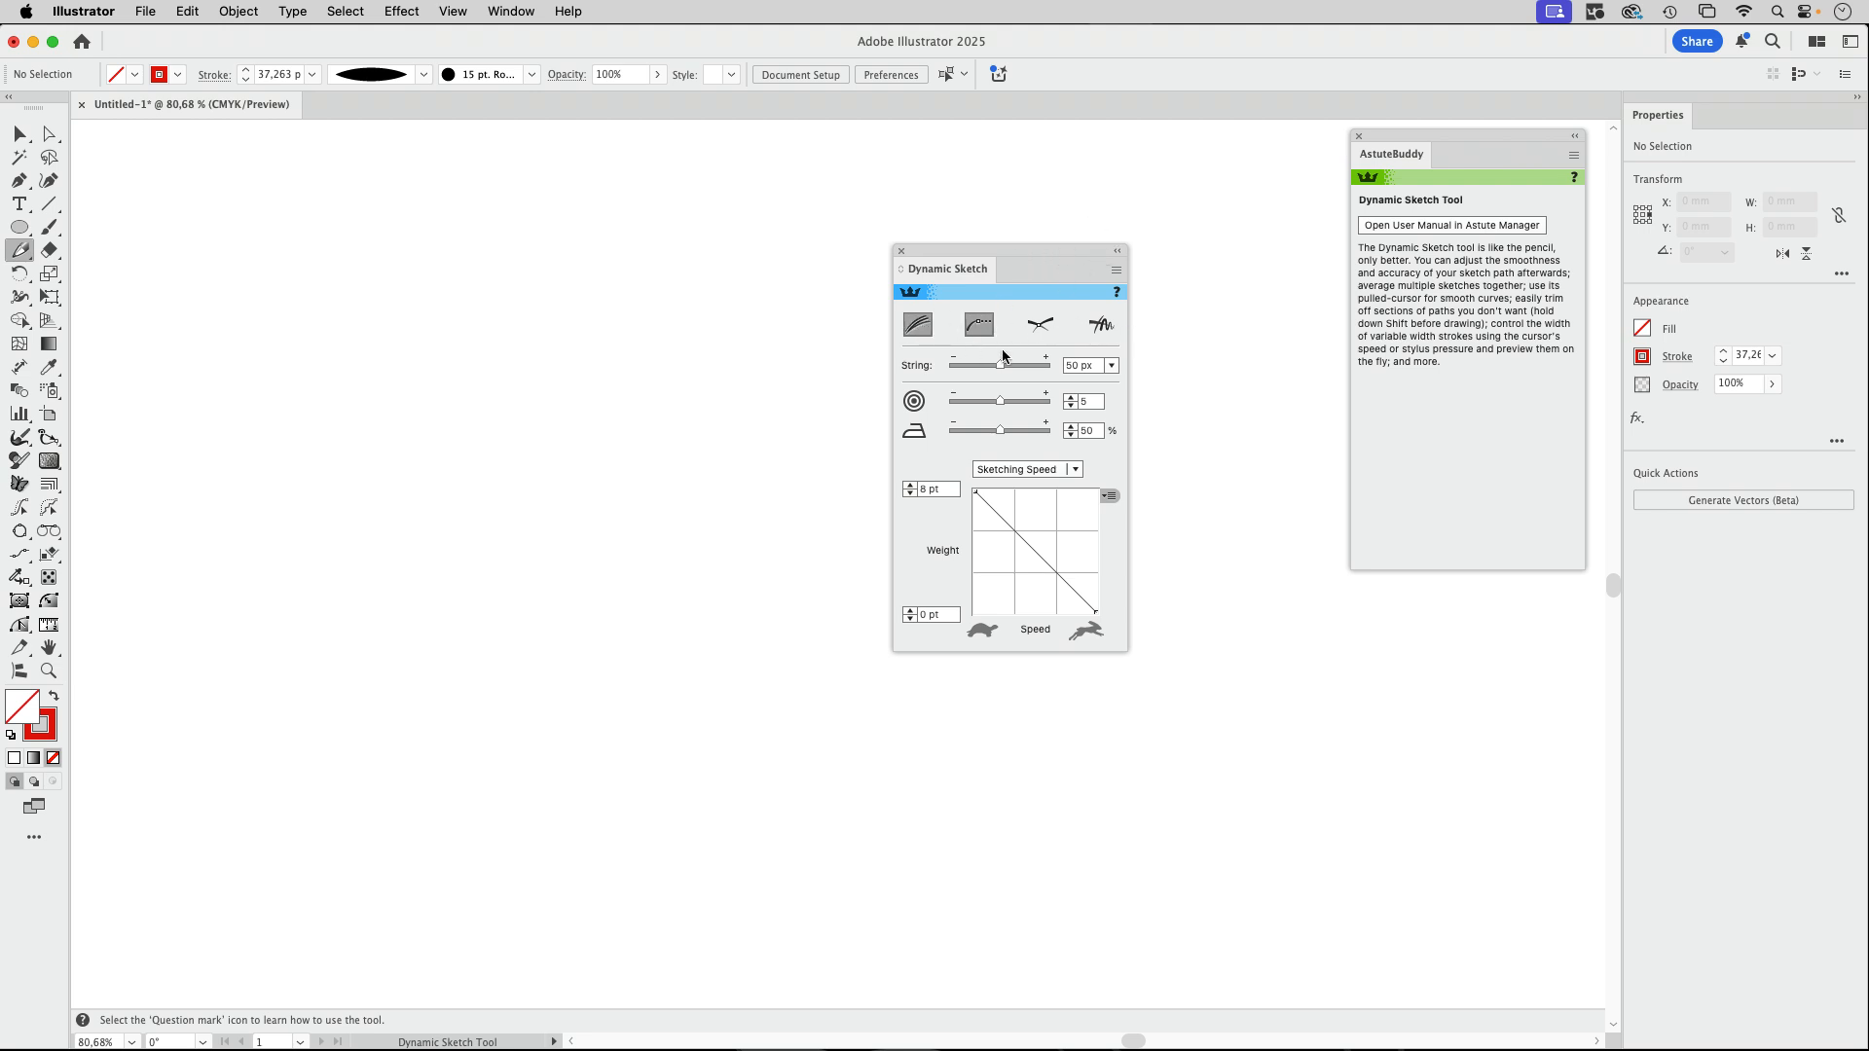
pyautogui.click(1101, 325)
pyautogui.click(1113, 416)
# Sketch a rising arched stroke about 168 mm wide and 90 mm high, drawing over it repeatedly to refine its curve.
pyautogui.moveTo(156, 530)
pyautogui.mouseDown()
pyautogui.moveTo(205, 456)
pyautogui.moveTo(545, 327)
pyautogui.mouseUp()
pyautogui.moveTo(221, 438); pyautogui.dragTo(701, 400)
pyautogui.moveTo(259, 420)
pyautogui.mouseDown()
pyautogui.moveTo(511, 280)
pyautogui.moveTo(708, 302)
pyautogui.mouseUp()
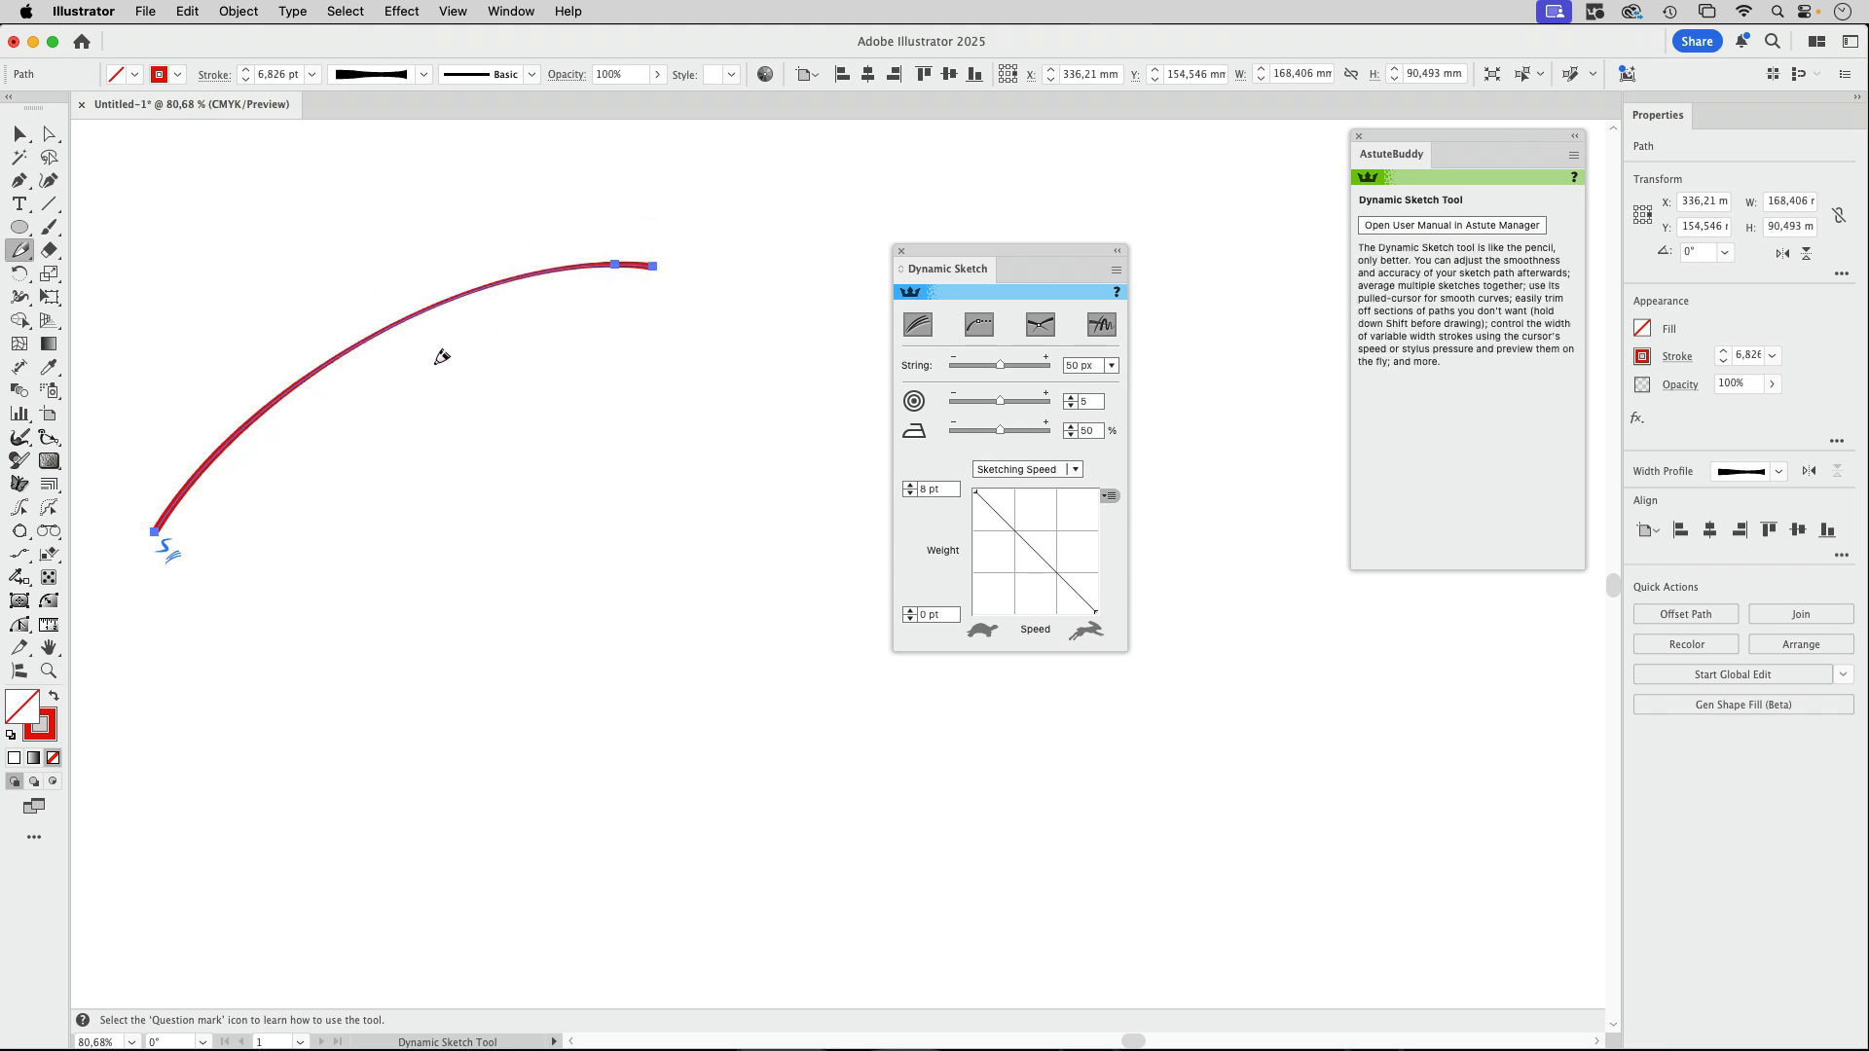
# Extend the arched stroke with a double oval loop so the whole path is about 193 mm wide and 95 mm high.
pyautogui.moveTo(234, 435)
pyautogui.mouseDown()
pyautogui.moveTo(746, 377)
pyautogui.moveTo(610, 334)
pyautogui.moveTo(588, 376)
pyautogui.mouseUp()
pyautogui.moveTo(468, 451)
pyautogui.mouseDown()
pyautogui.moveTo(440, 311)
pyautogui.moveTo(700, 299)
pyautogui.moveTo(672, 457)
pyautogui.moveTo(407, 404)
pyautogui.mouseUp()
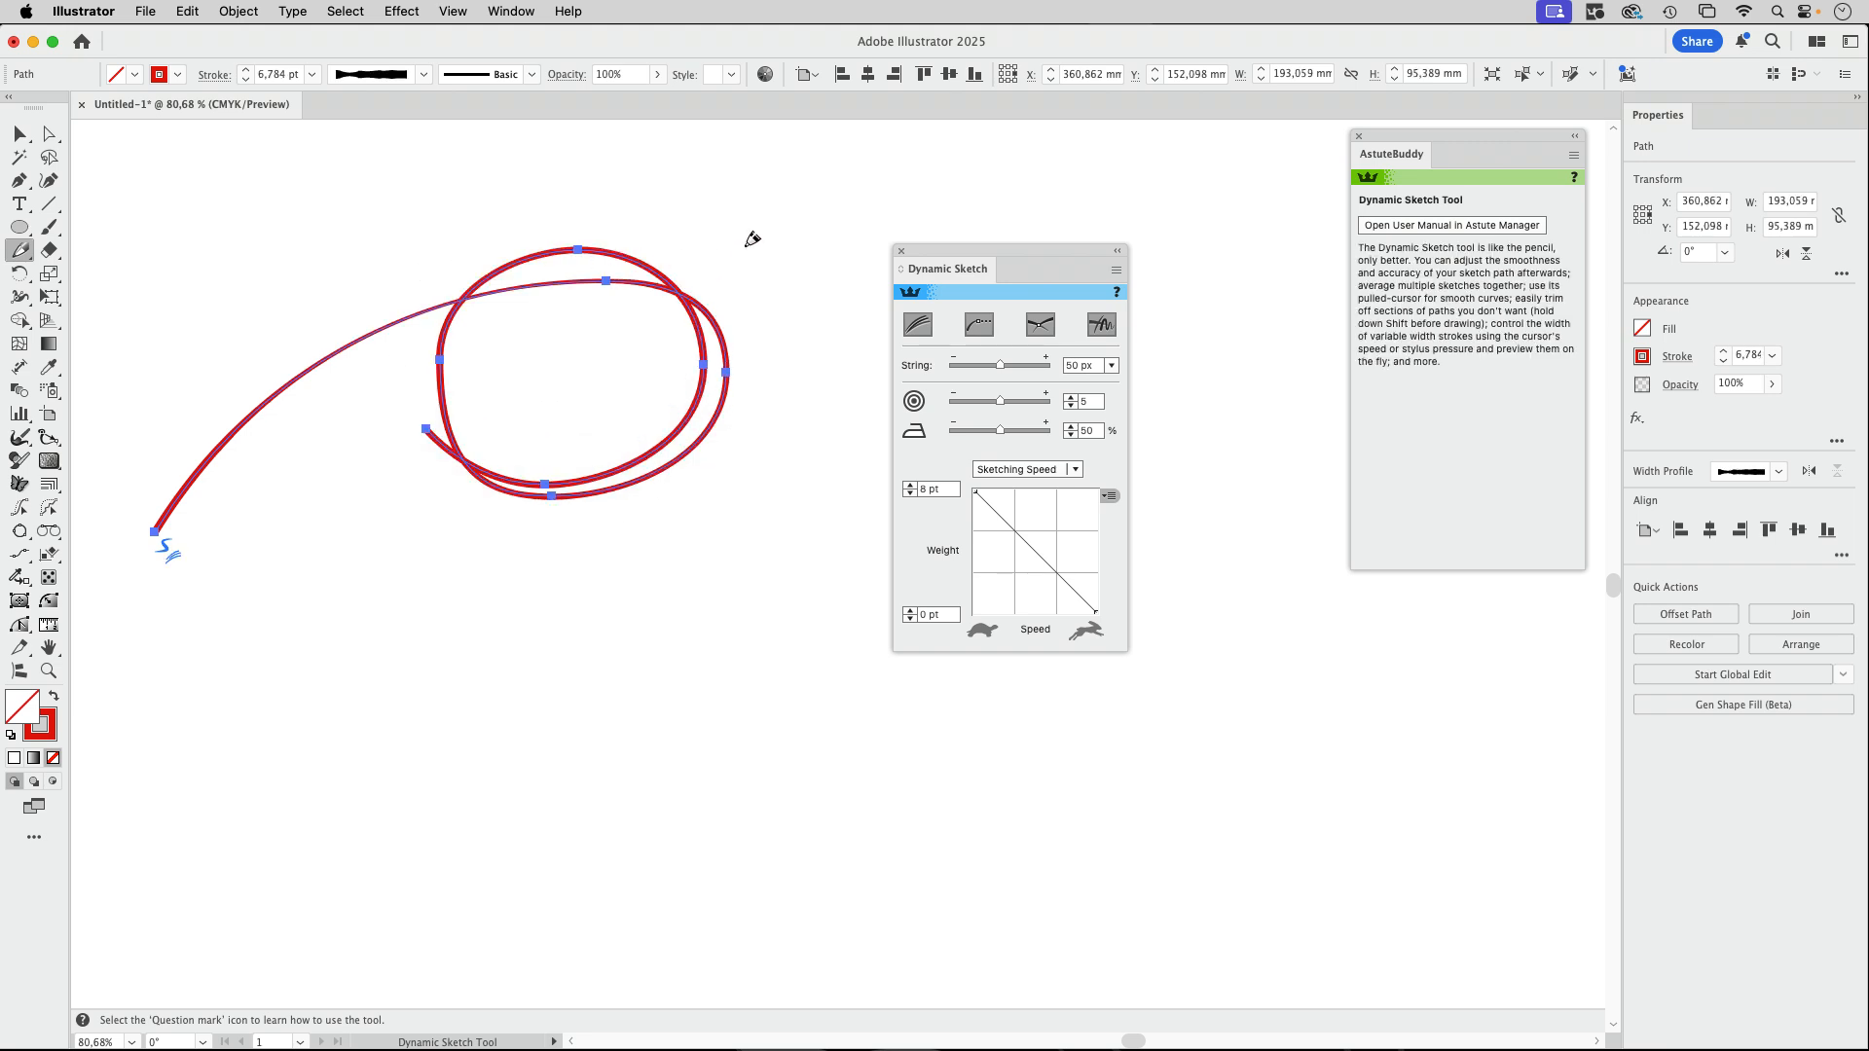
# Sketch four crossing strokes below the loop so that they trim and join into a slanted four-sided shape.
pyautogui.moveTo(434, 743); pyautogui.dragTo(824, 575)
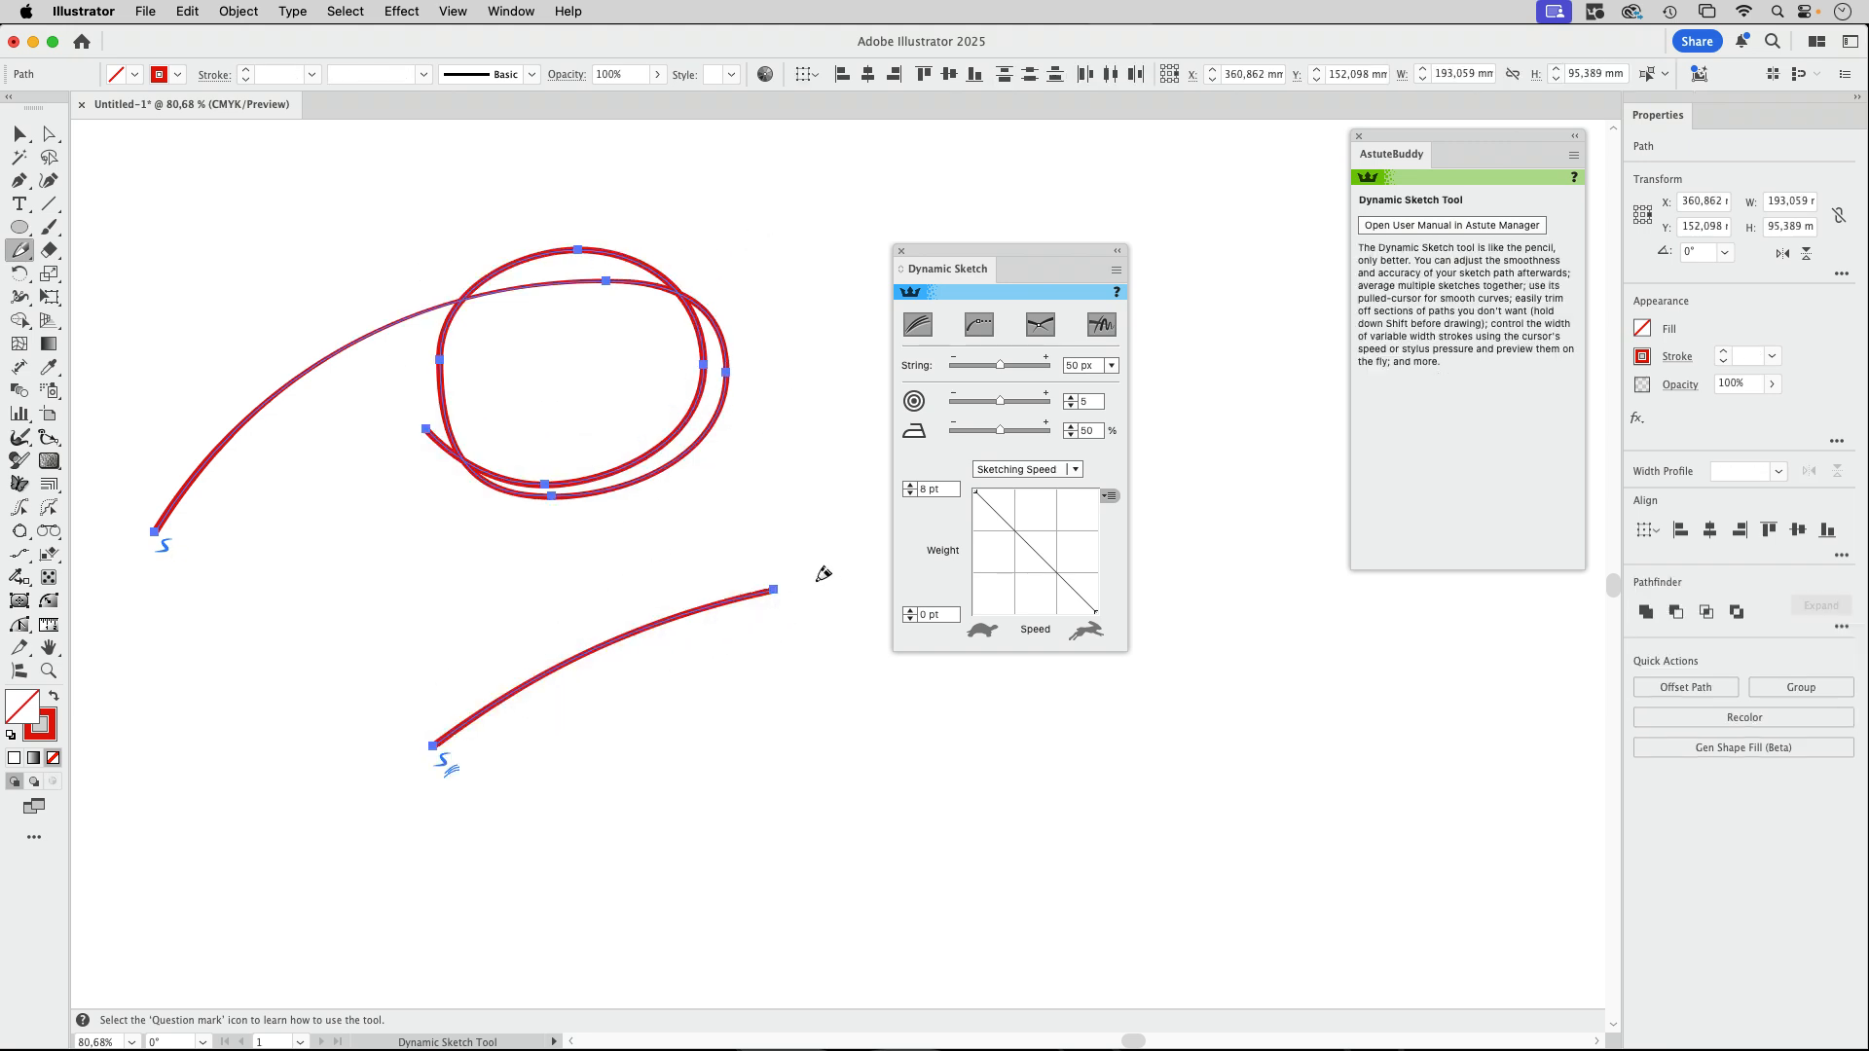
pyautogui.moveTo(680, 530); pyautogui.dragTo(943, 809)
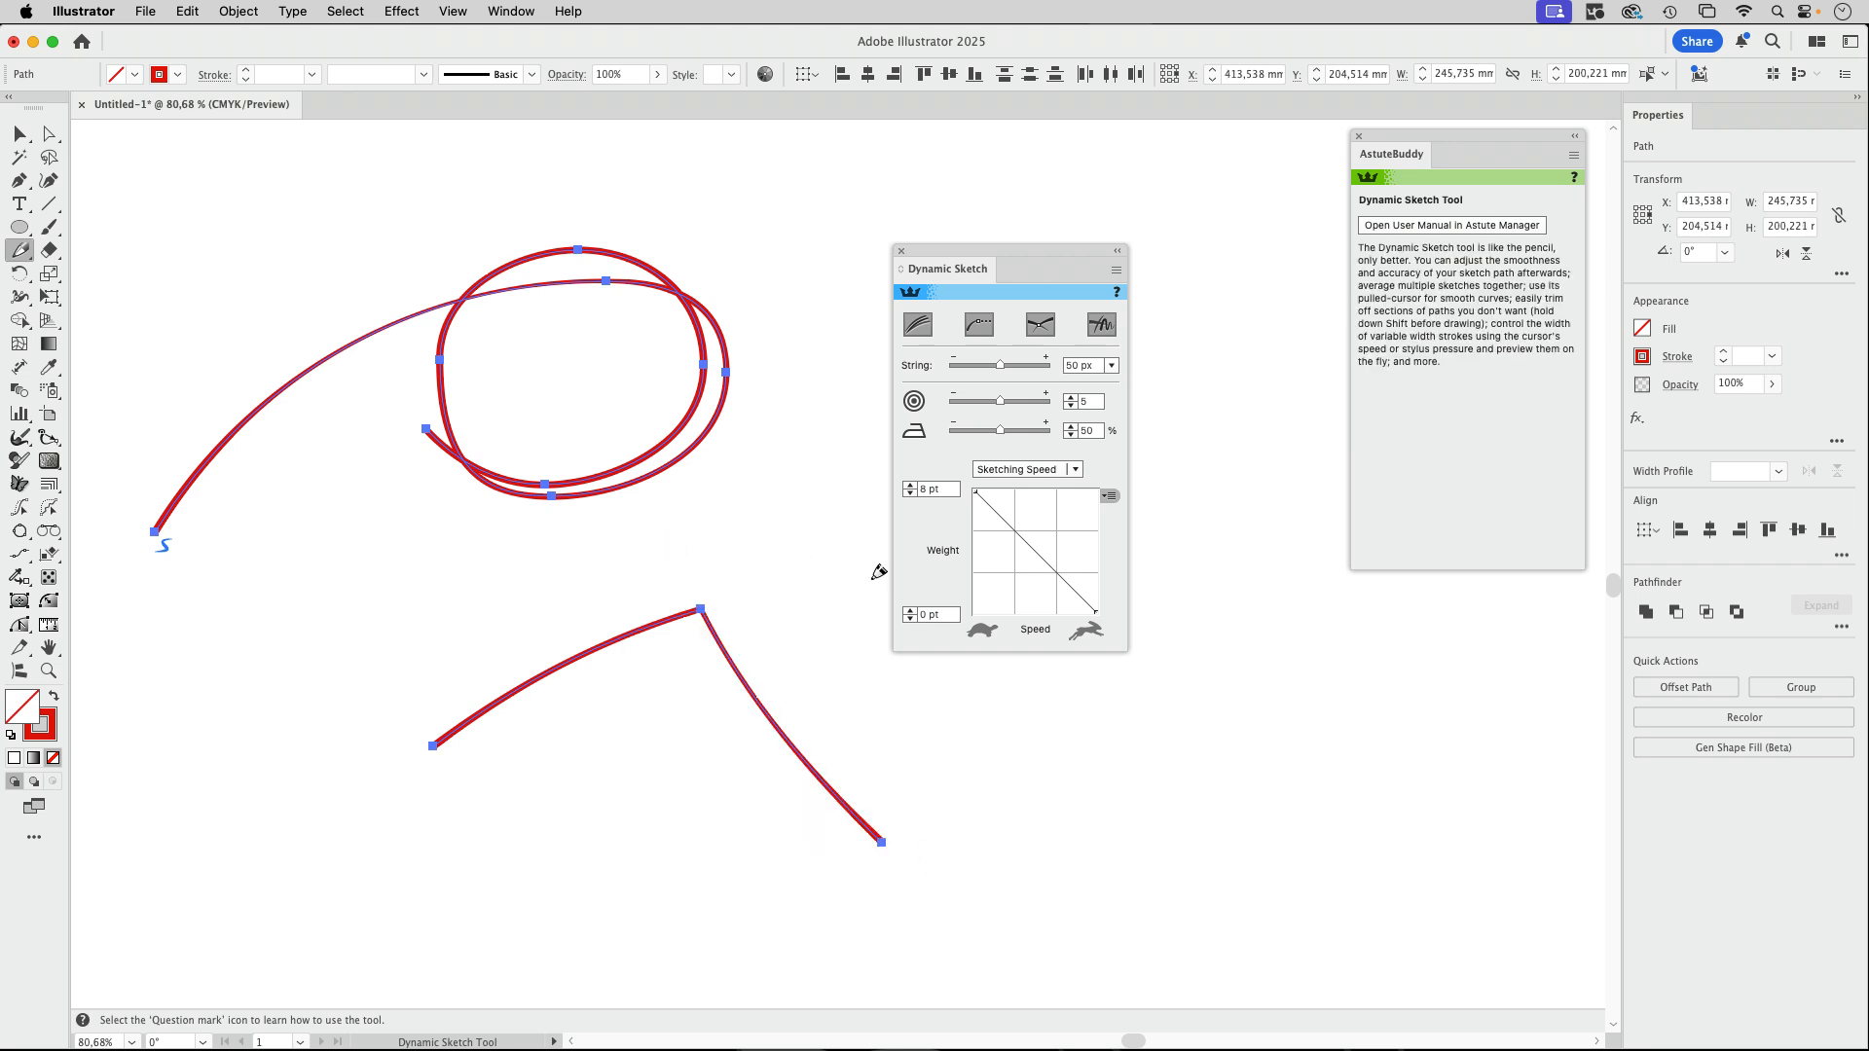
pyautogui.moveTo(450, 623)
pyautogui.mouseDown()
pyautogui.moveTo(594, 793)
pyautogui.moveTo(676, 973)
pyautogui.mouseUp()
pyautogui.moveTo(508, 939)
pyautogui.mouseDown()
pyautogui.moveTo(897, 745)
pyautogui.moveTo(973, 738)
pyautogui.mouseUp()
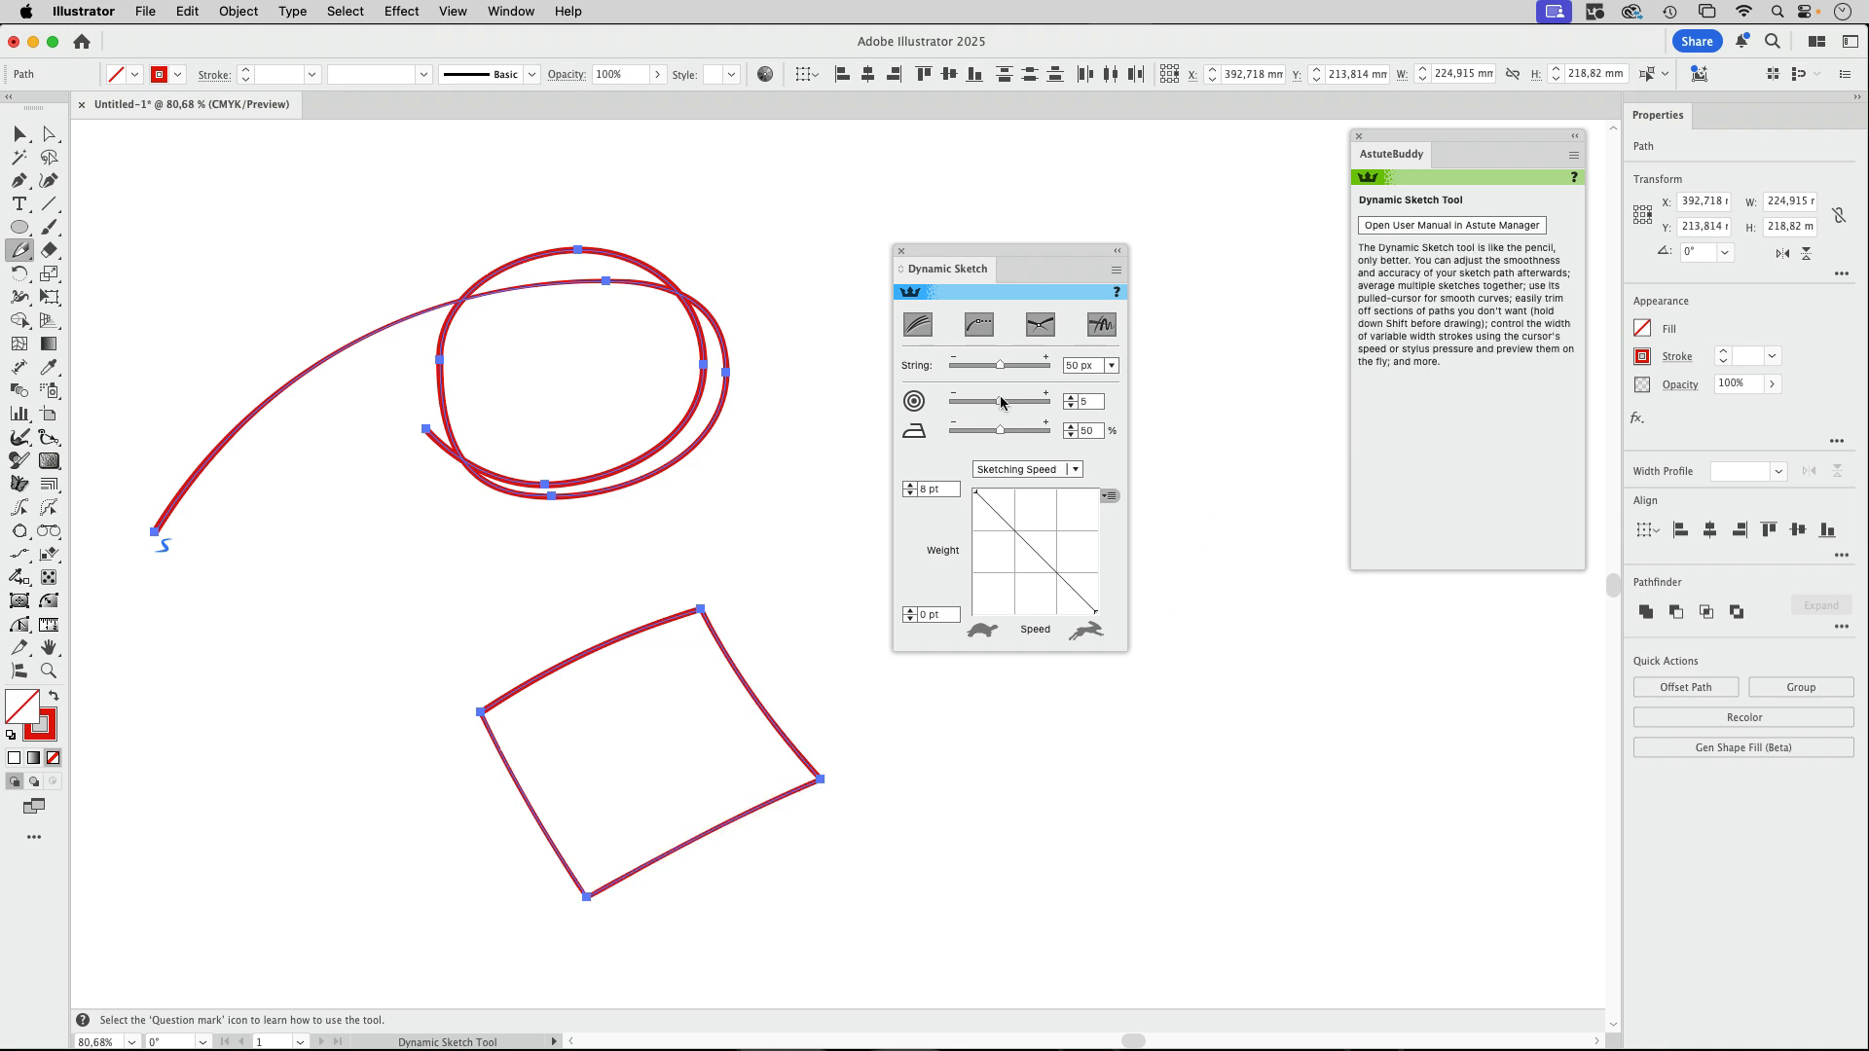
# Try sketching a trimmed corner beside the loop and redrawing its end as a small hook, with the Dynamic Sketch panel moved aside.
pyautogui.moveTo(796, 212); pyautogui.dragTo(868, 538)
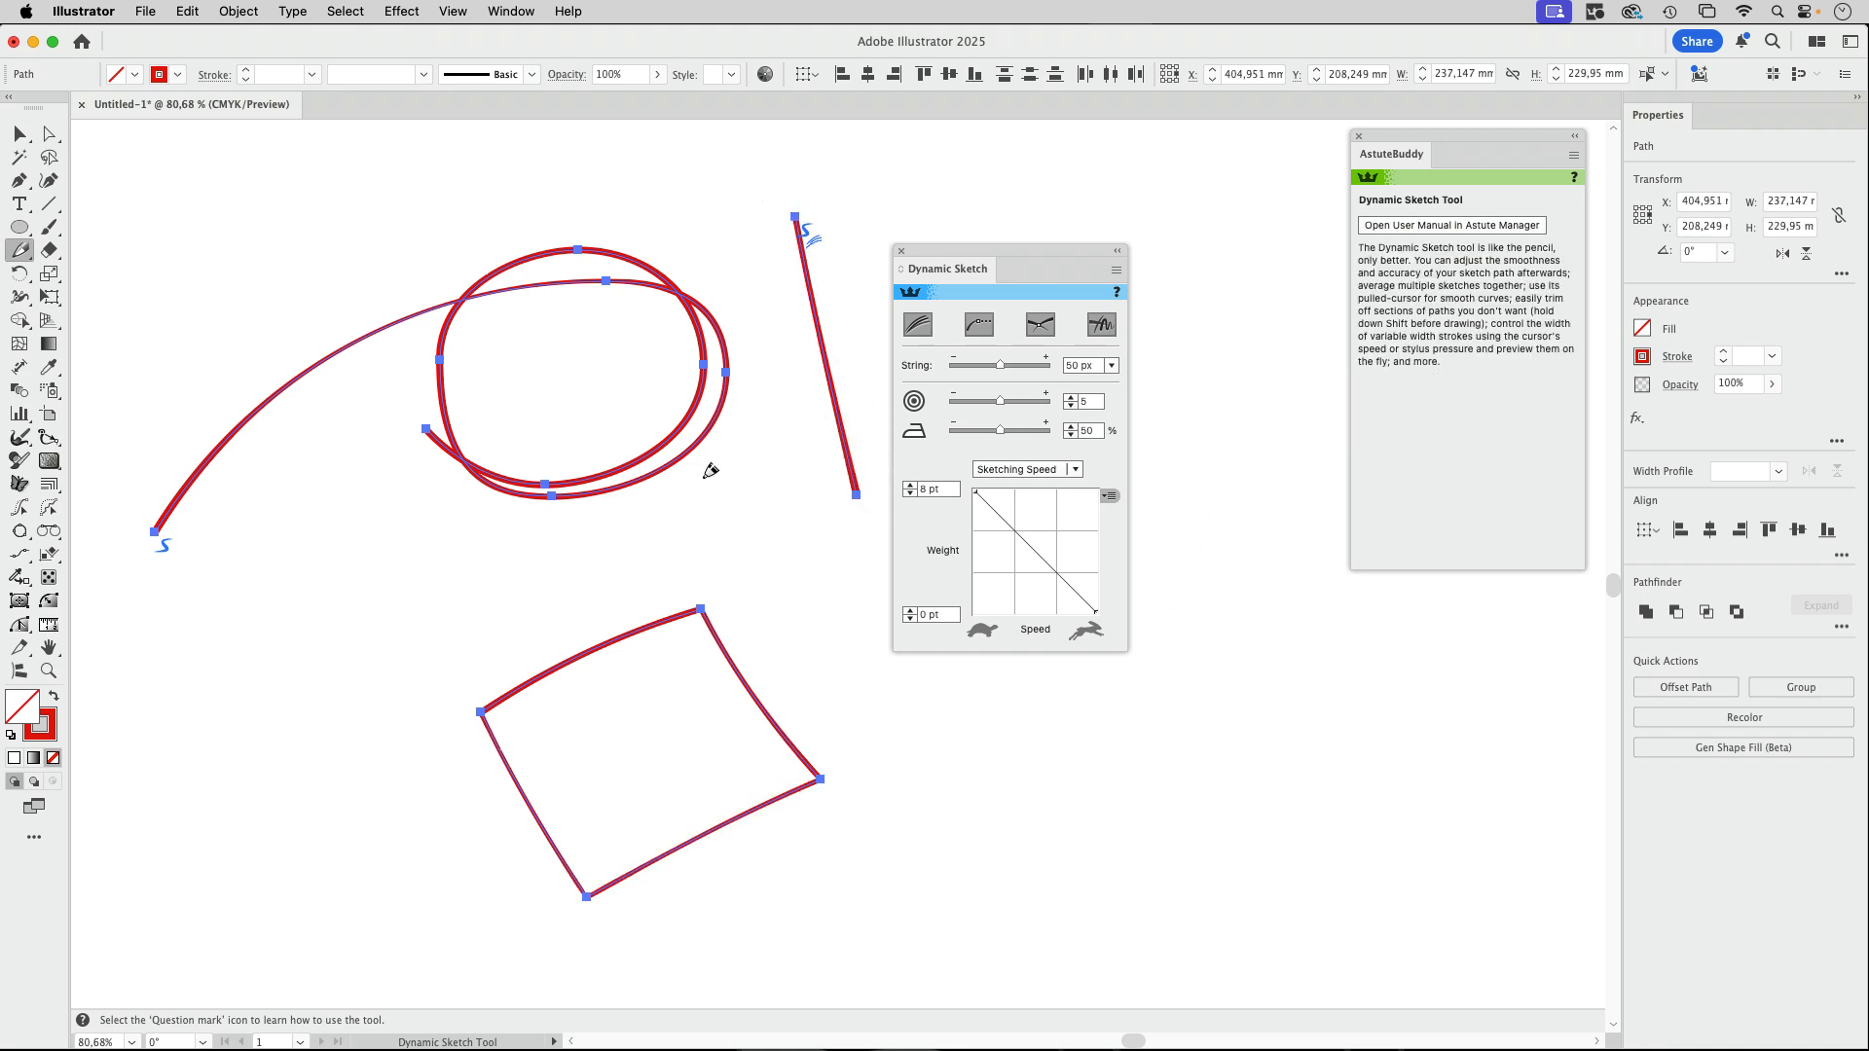
pyautogui.moveTo(706, 476); pyautogui.dragTo(808, 217)
pyautogui.moveTo(1056, 251); pyautogui.dragTo(1141, 245)
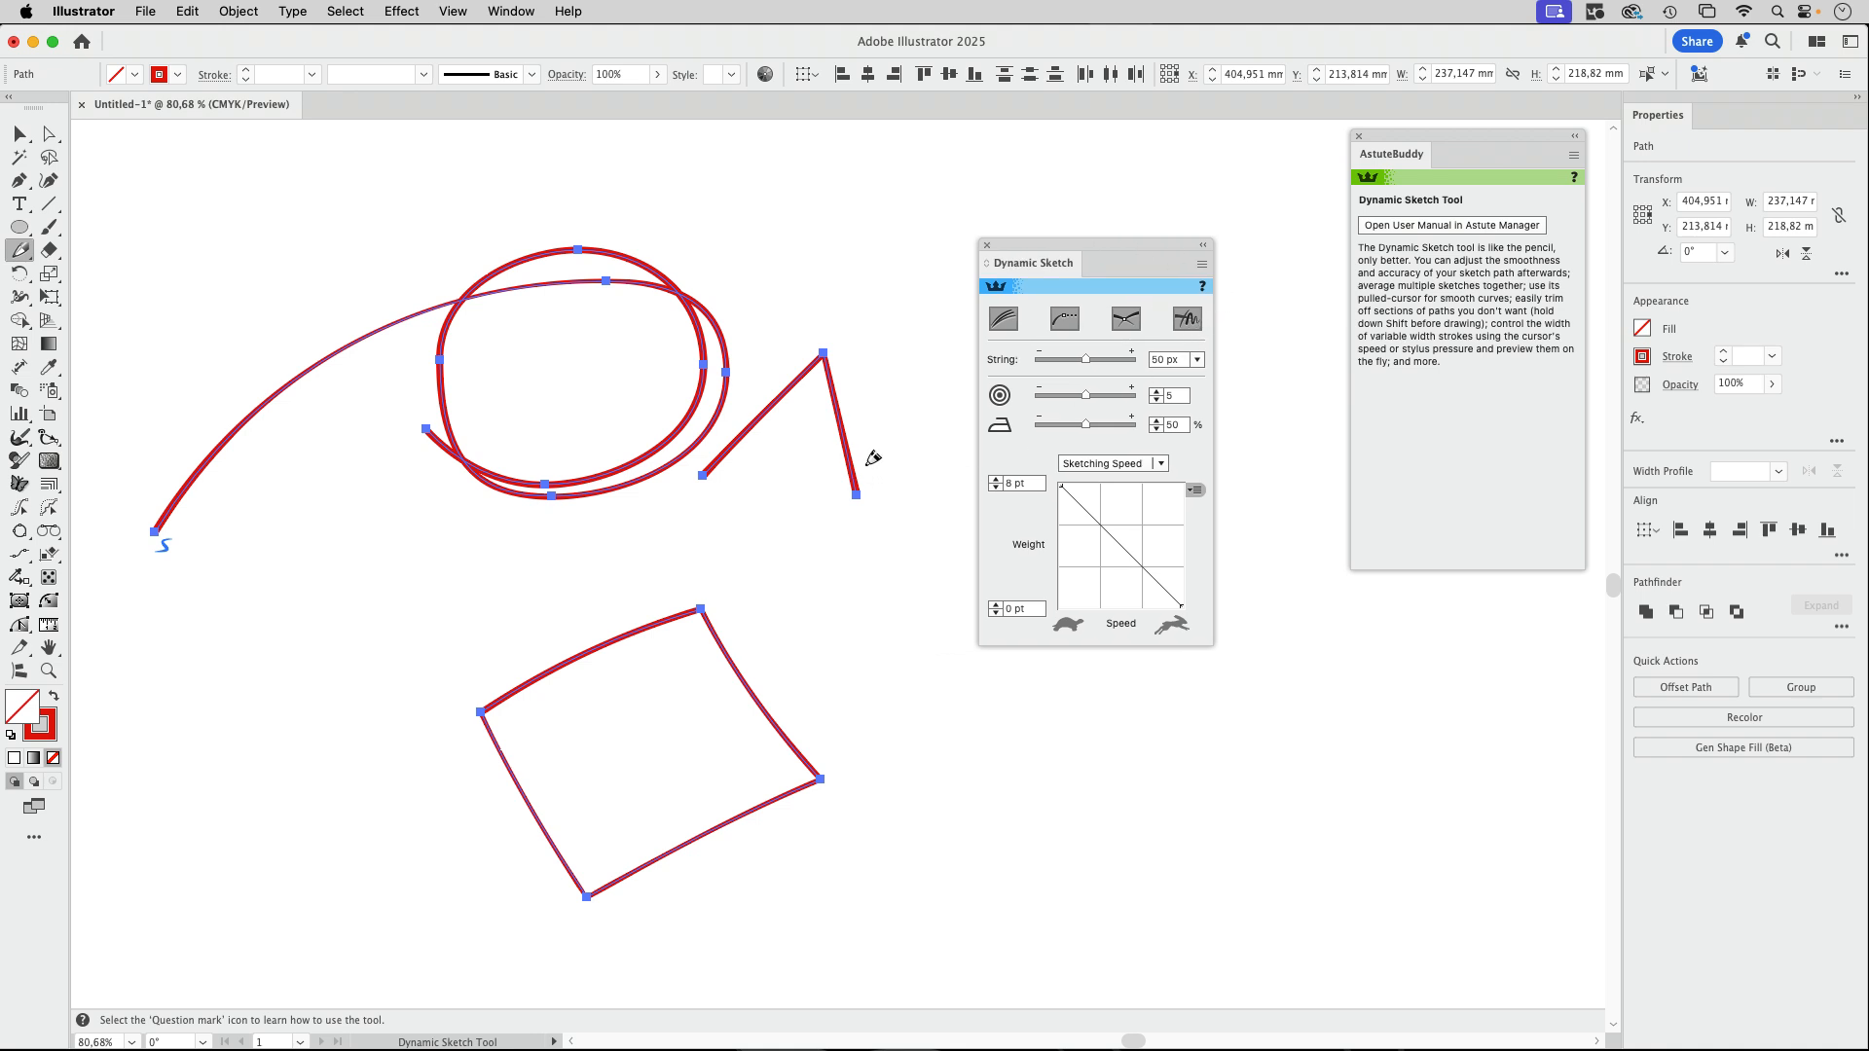
pyautogui.moveTo(866, 459)
pyautogui.mouseDown()
pyautogui.moveTo(803, 481)
pyautogui.moveTo(830, 450)
pyautogui.mouseUp()
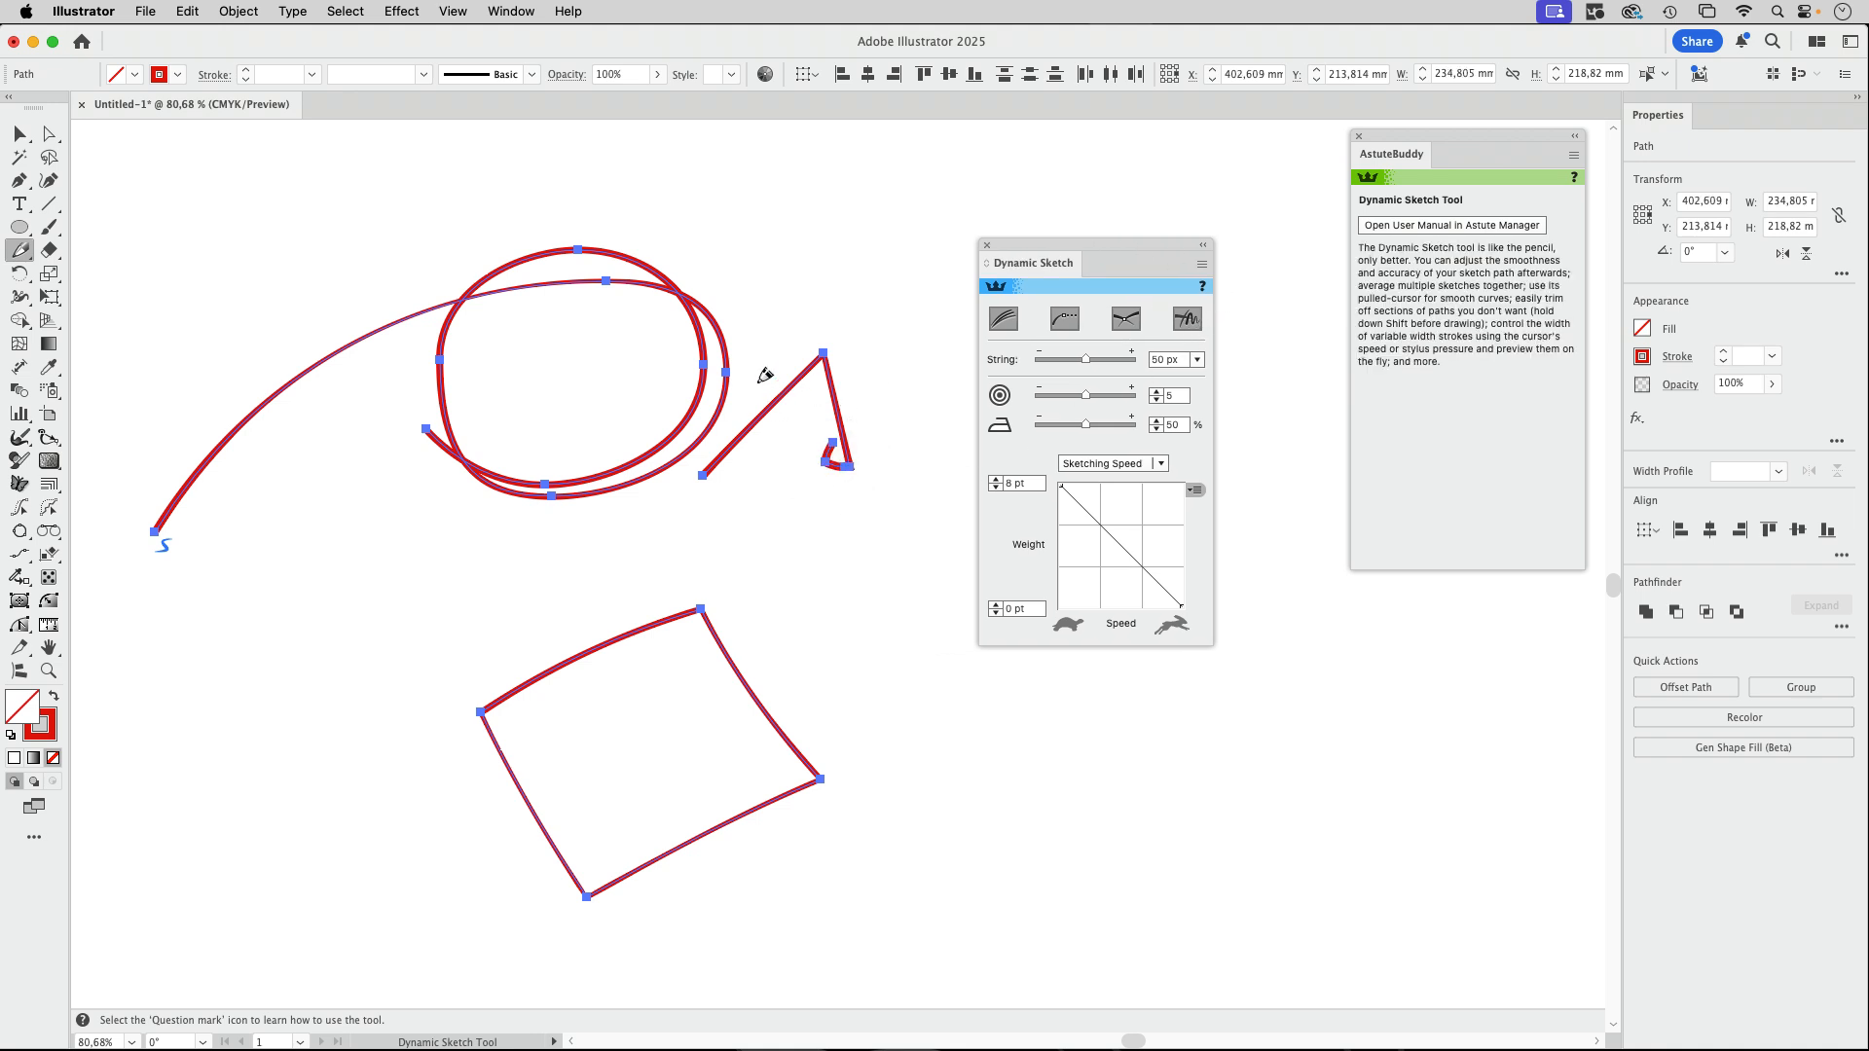
pyautogui.moveTo(757, 377); pyautogui.dragTo(805, 372)
# With the string length at 0 px and Sketching Speed controlling the weight, sketch a near-vertical line about 149 mm high beside the loop.
pyautogui.moveTo(1088, 359); pyautogui.dragTo(954, 372)
pyautogui.moveTo(793, 409)
pyautogui.mouseDown()
pyautogui.moveTo(881, 375)
pyautogui.moveTo(856, 429)
pyautogui.mouseUp()
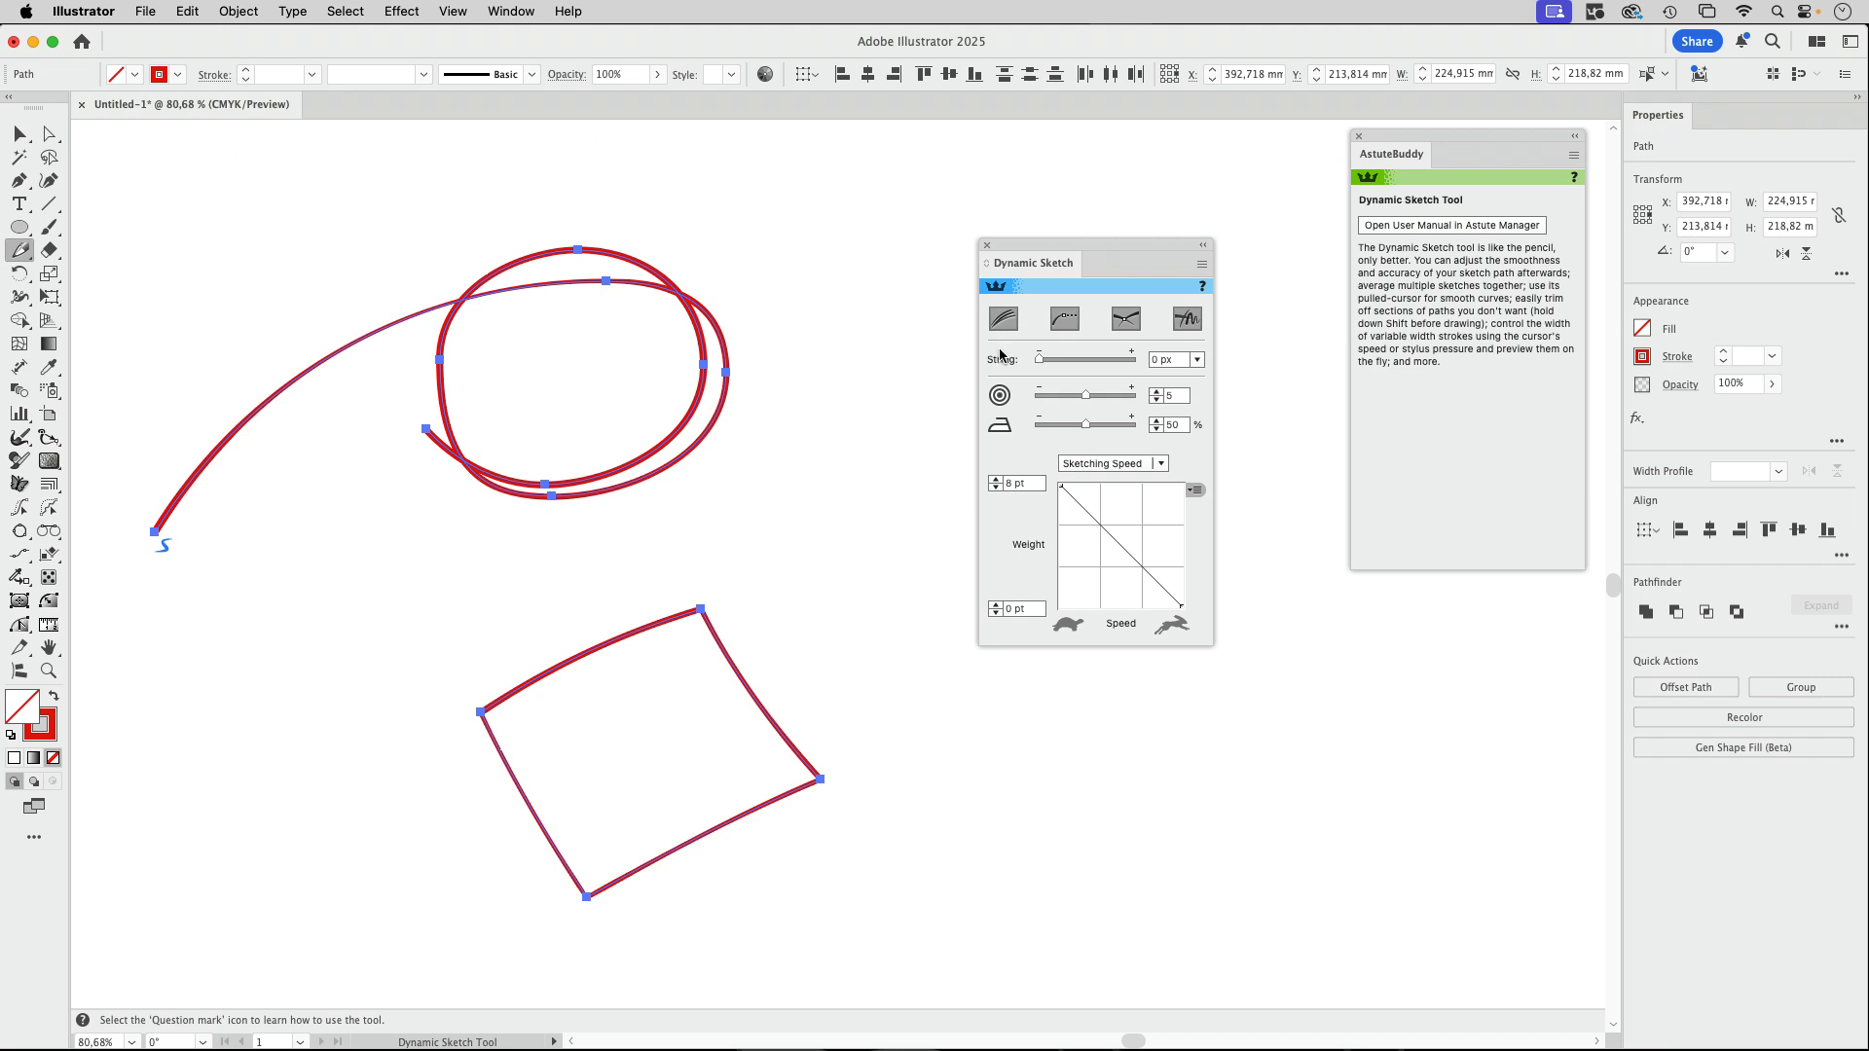
pyautogui.click(1152, 466)
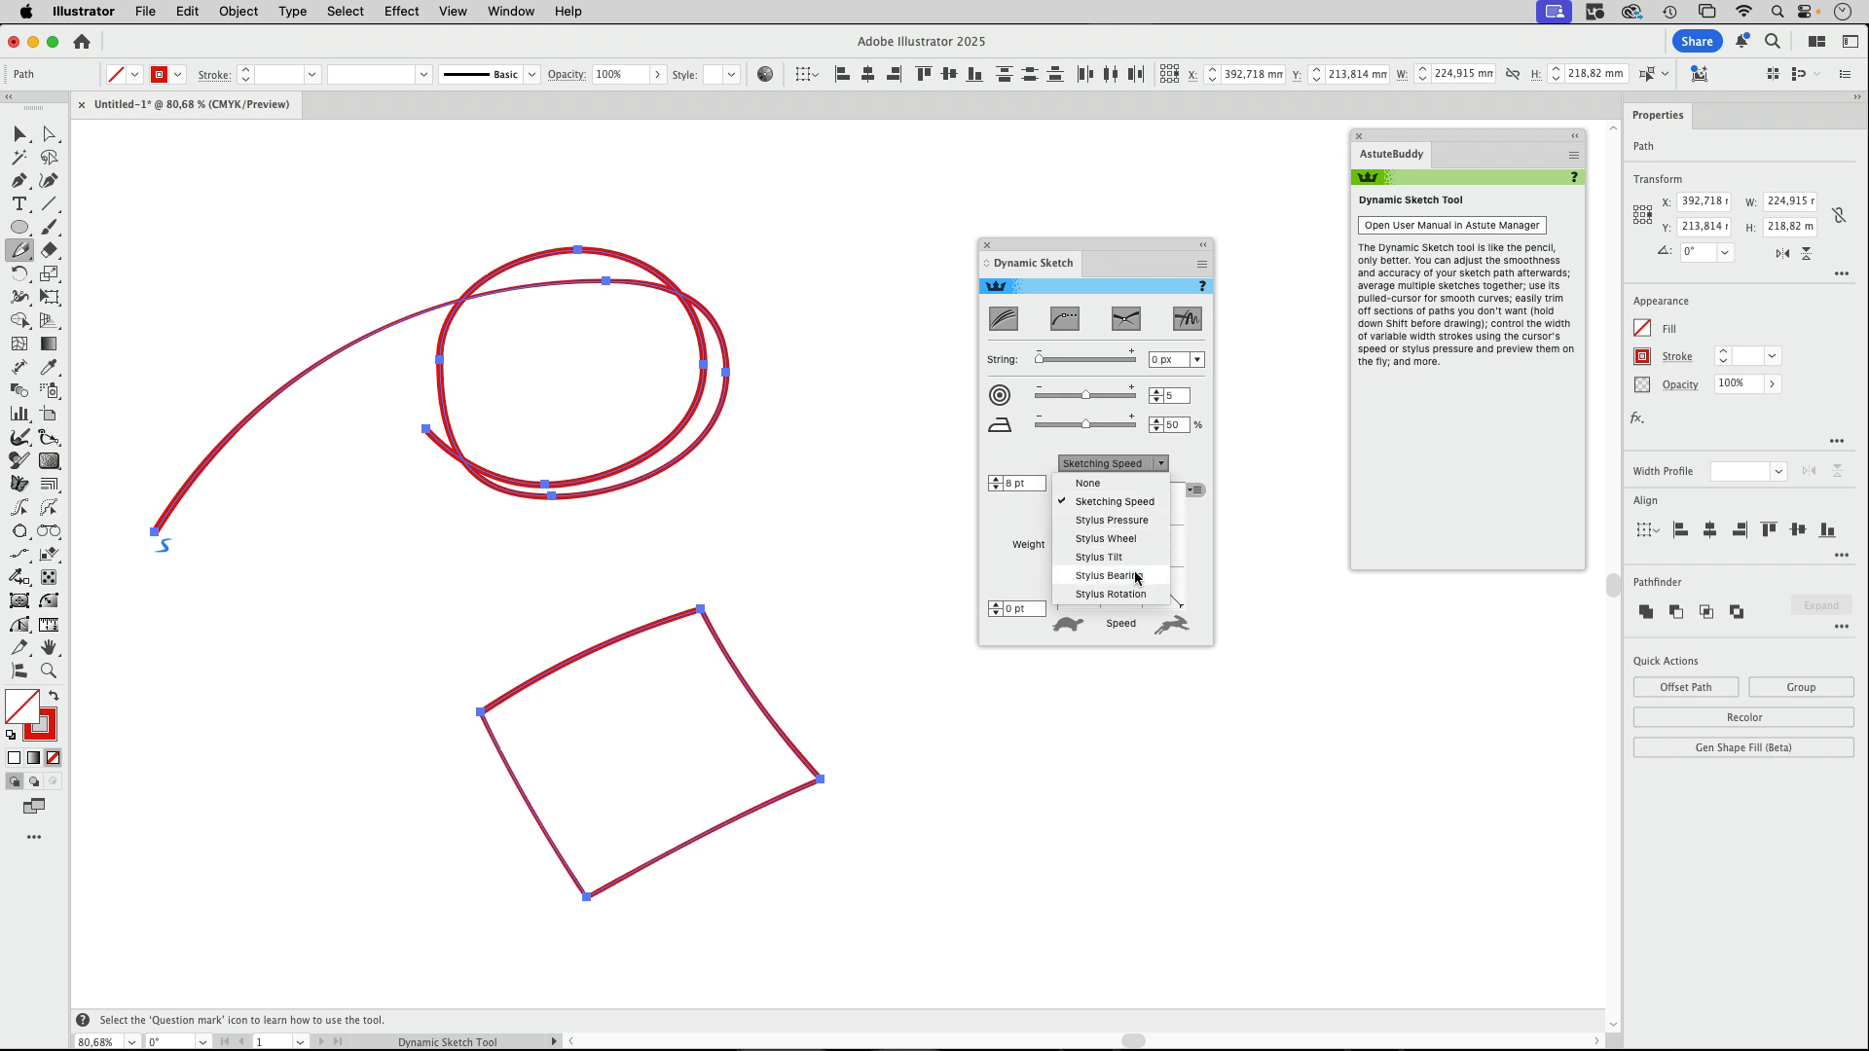
pyautogui.click(1148, 508)
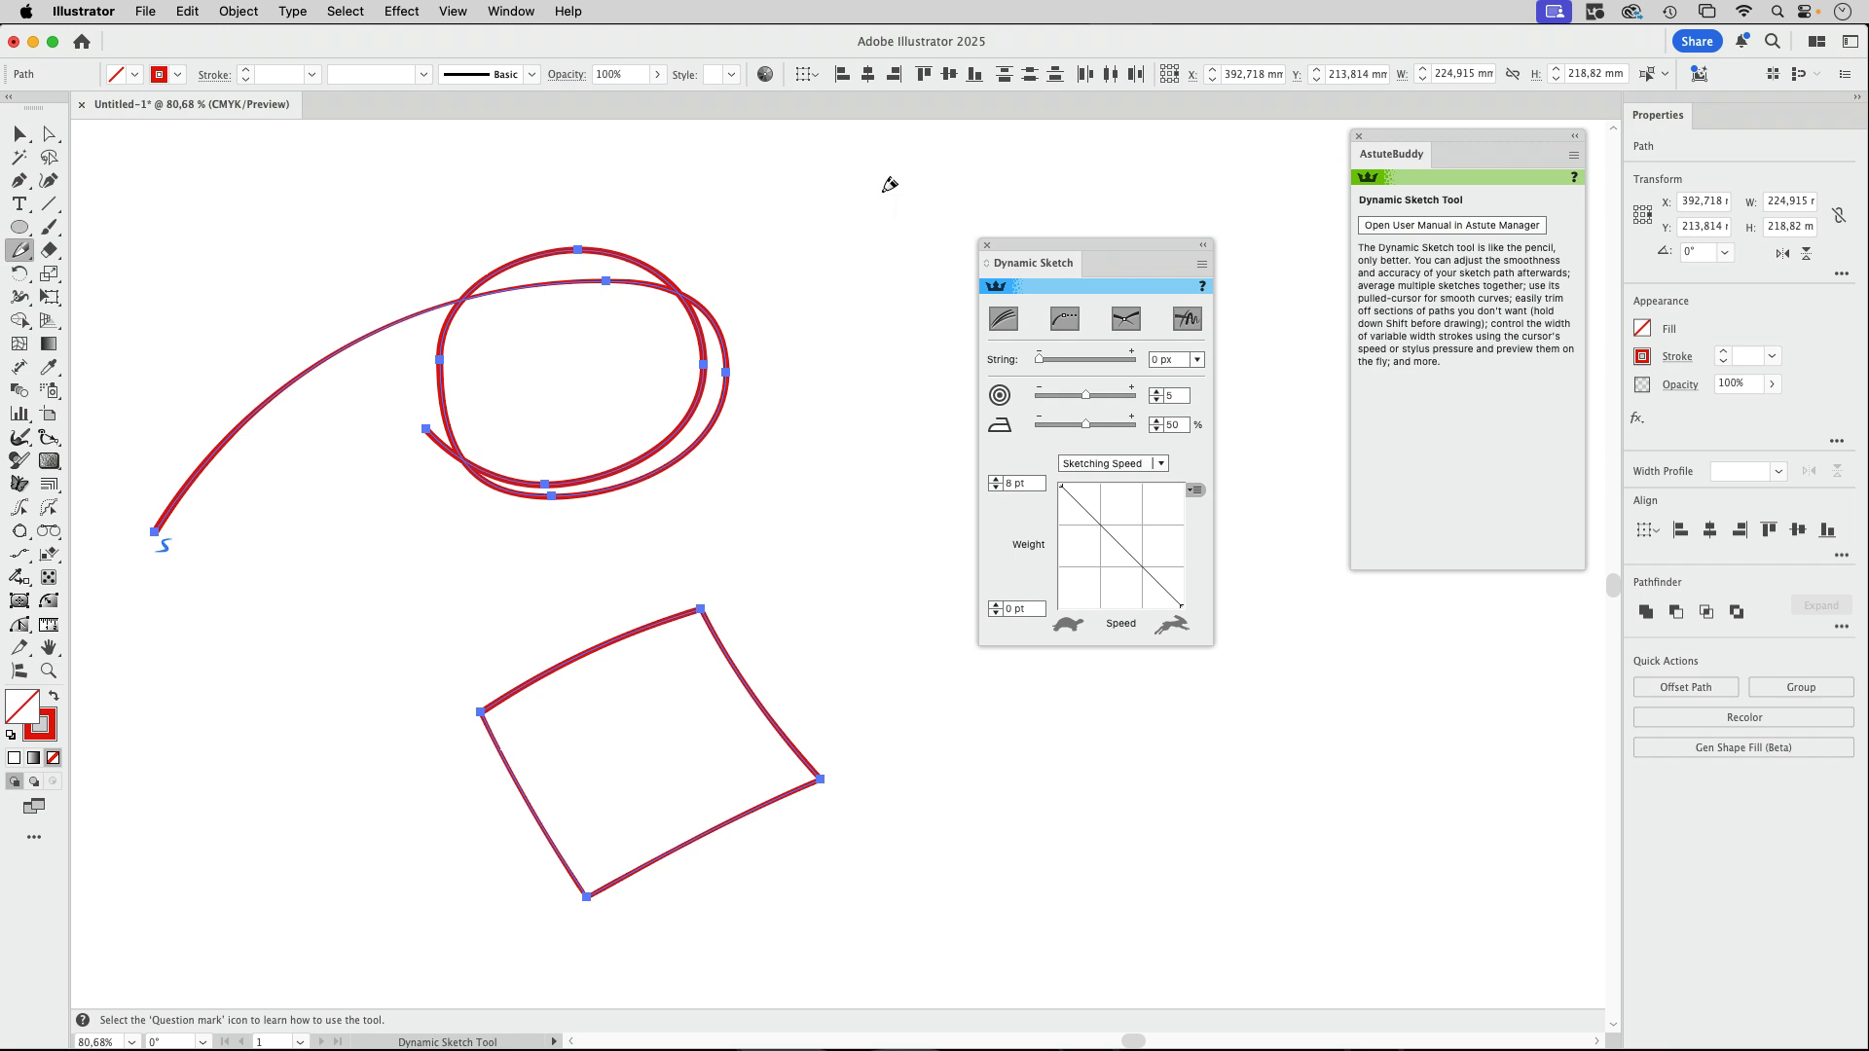
pyautogui.moveTo(883, 190); pyautogui.dragTo(910, 631)
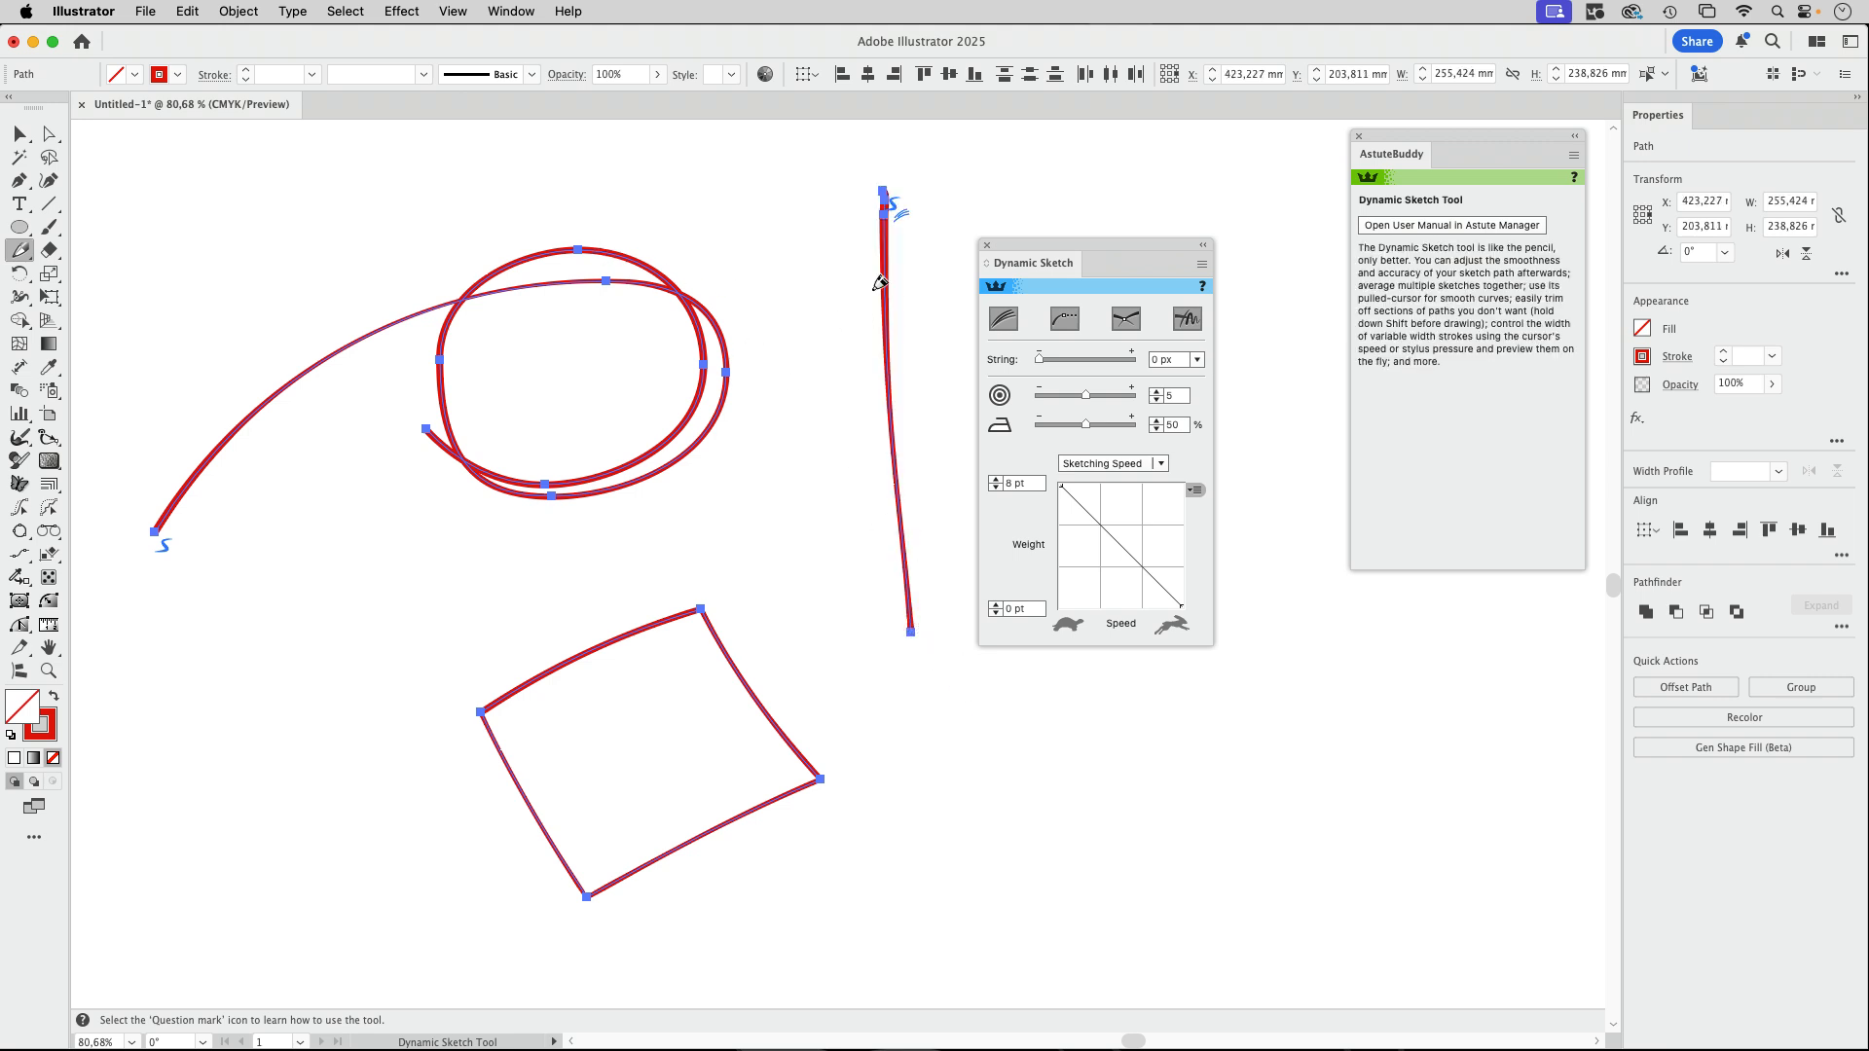
# Recolor the strokes of all selected paths light blue with C 16, M 0, Y 0, K 0 and deselect them.
pyautogui.click(177, 76)
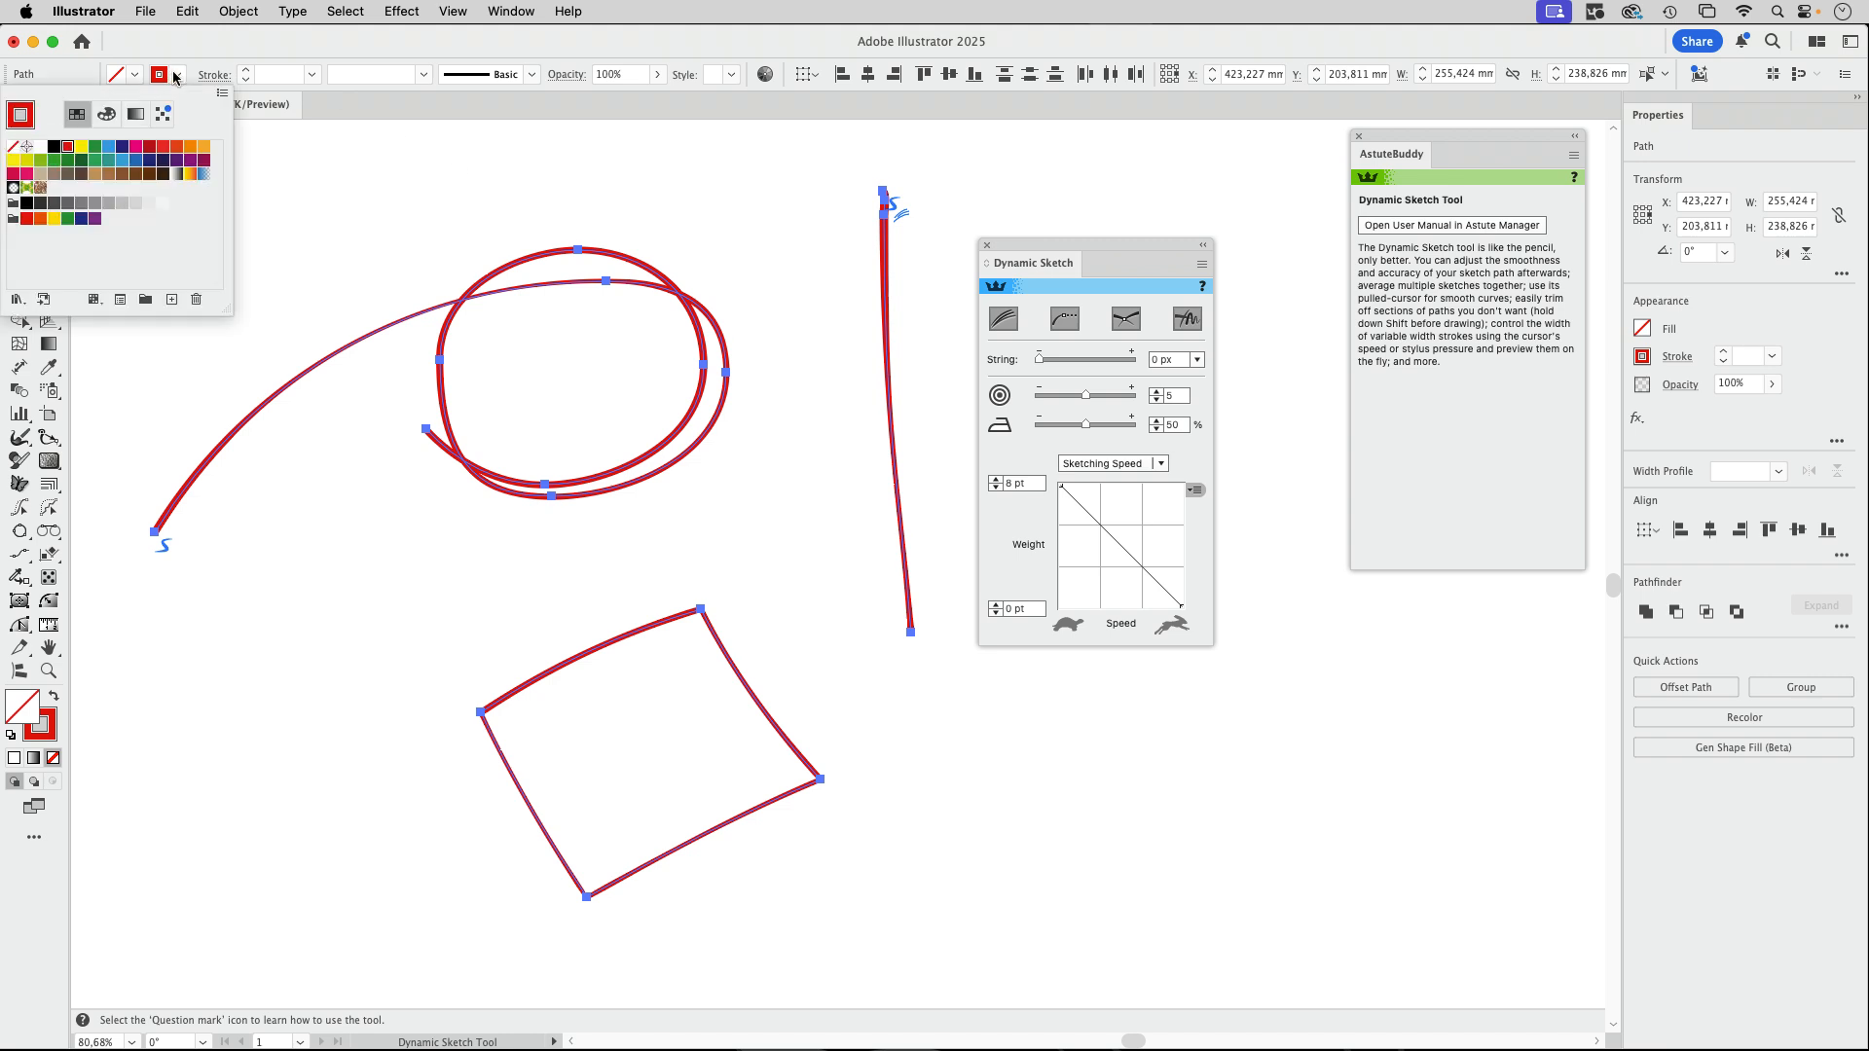
pyautogui.click(107, 113)
pyautogui.moveTo(89, 179)
pyautogui.mouseDown()
pyautogui.moveTo(68, 179)
pyautogui.moveTo(85, 156)
pyautogui.moveTo(64, 203)
pyautogui.mouseUp()
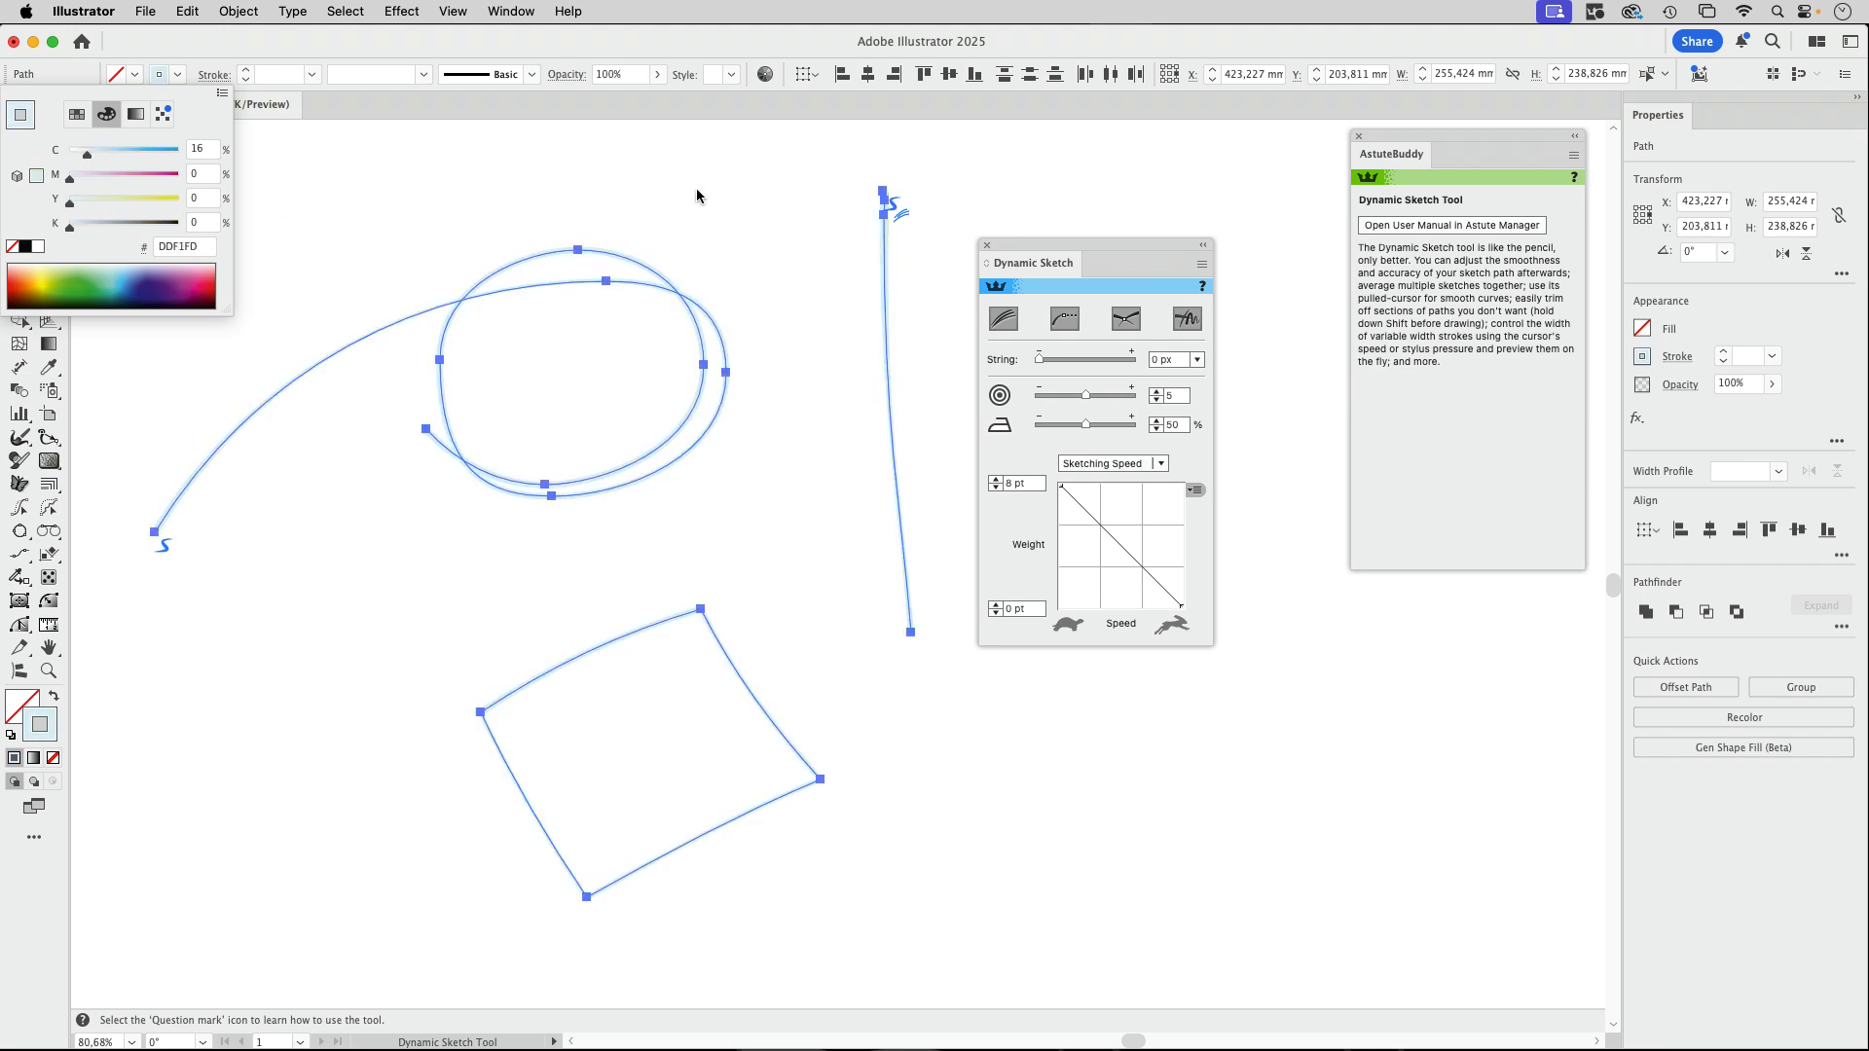
pyautogui.click(219, 53)
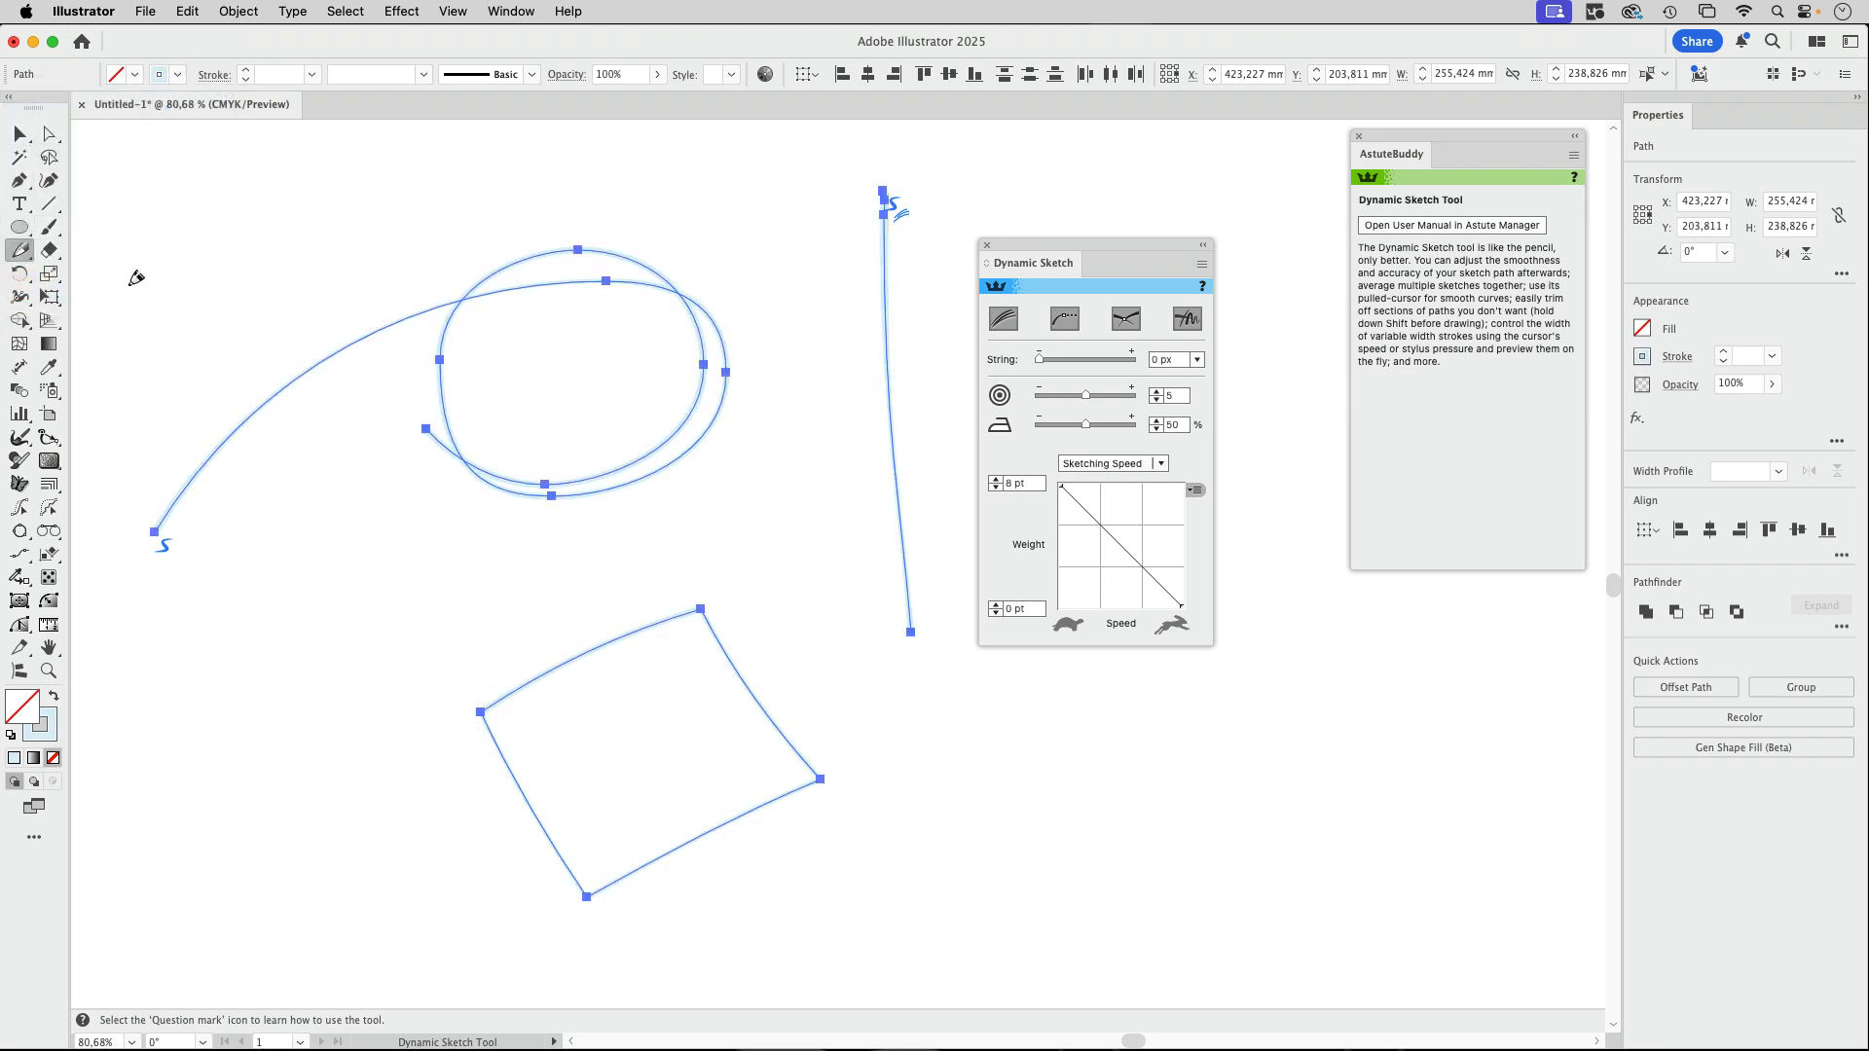
pyautogui.click(32, 142)
pyautogui.click(751, 188)
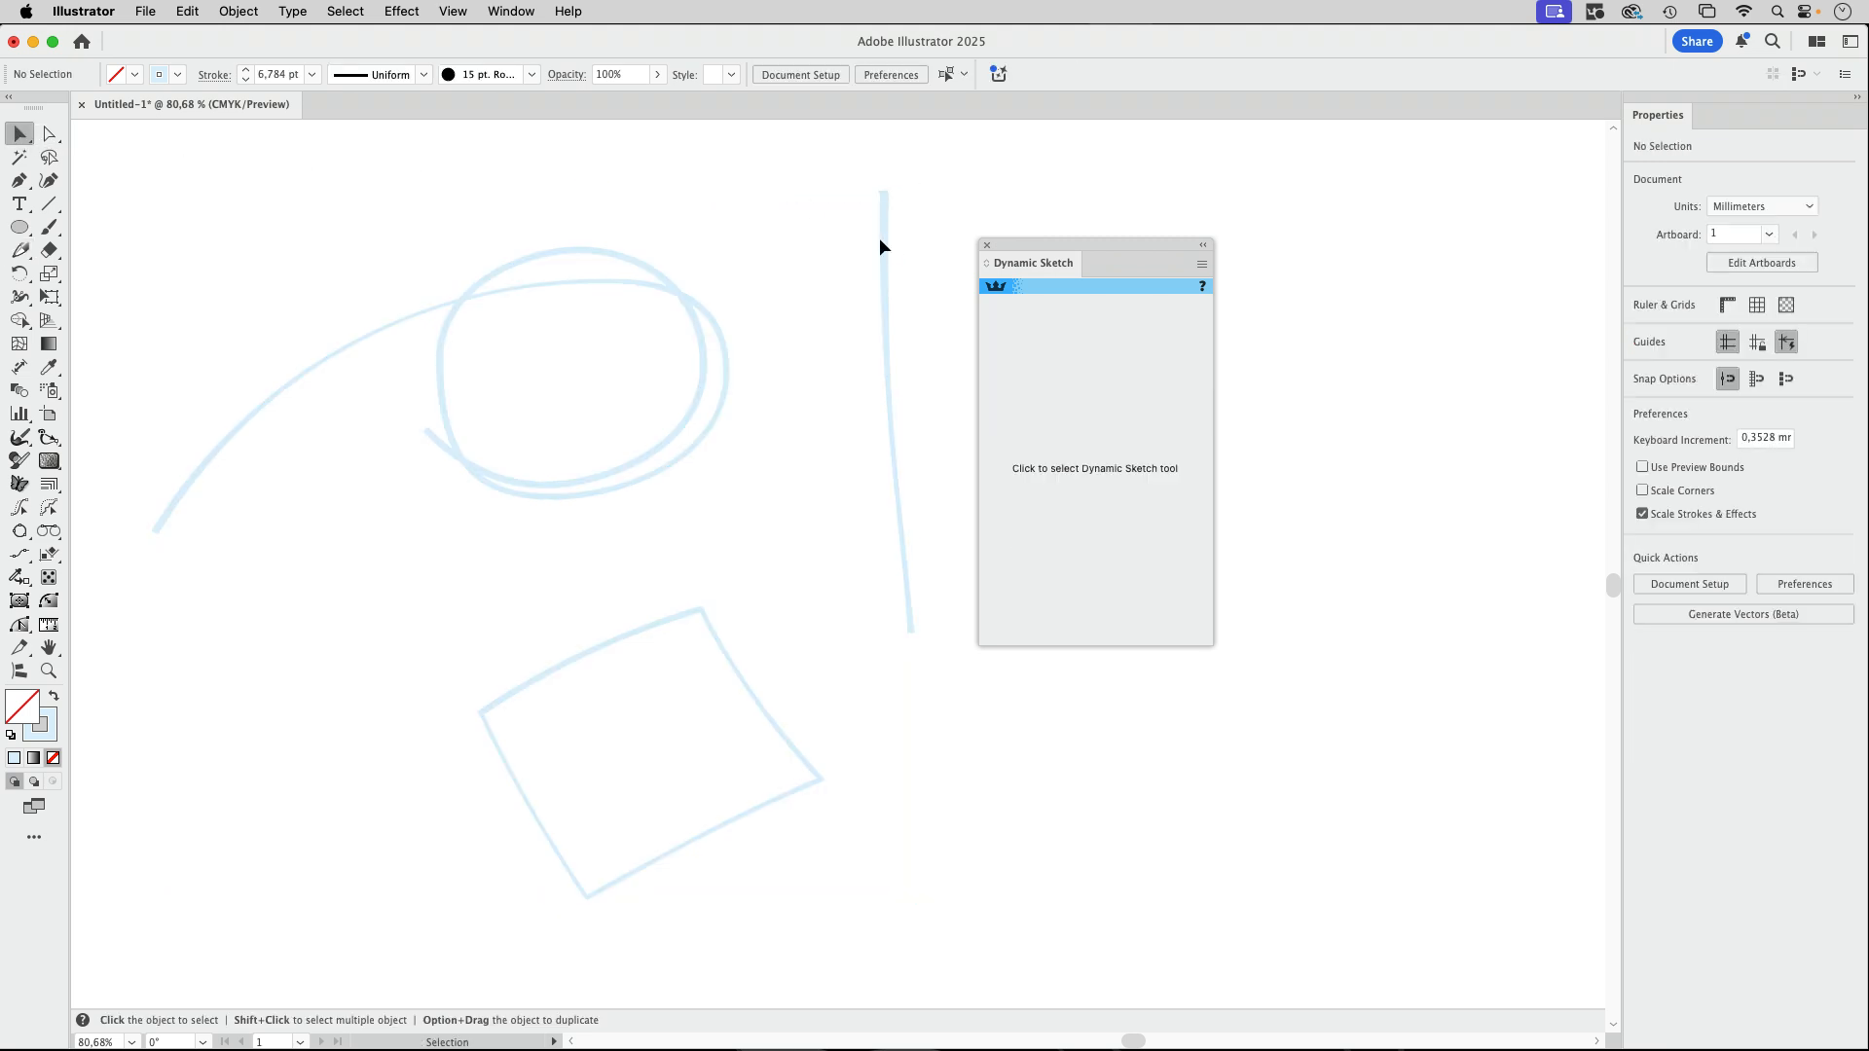
# Select the near-vertical line and examine the size, hardness and width adjustment options in the Width Brush preferences.
pyautogui.click(886, 261)
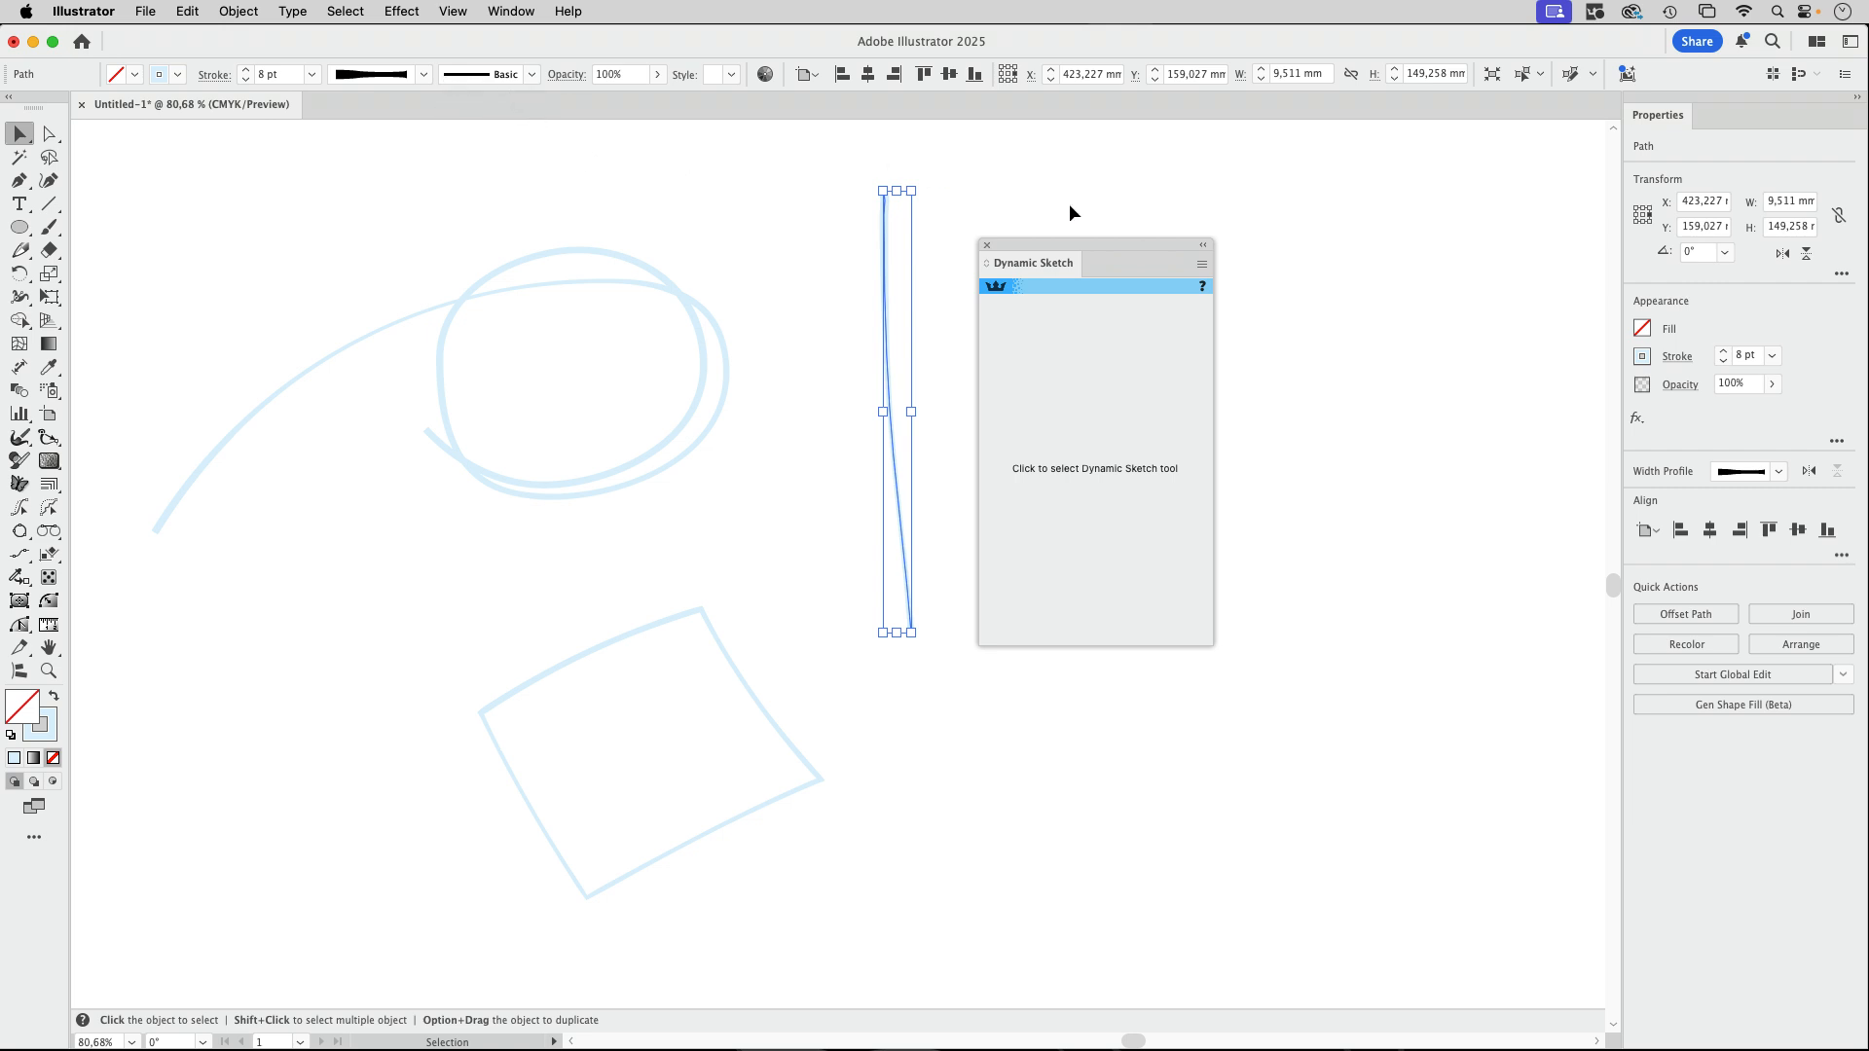
pyautogui.moveTo(1043, 241); pyautogui.dragTo(1189, 187)
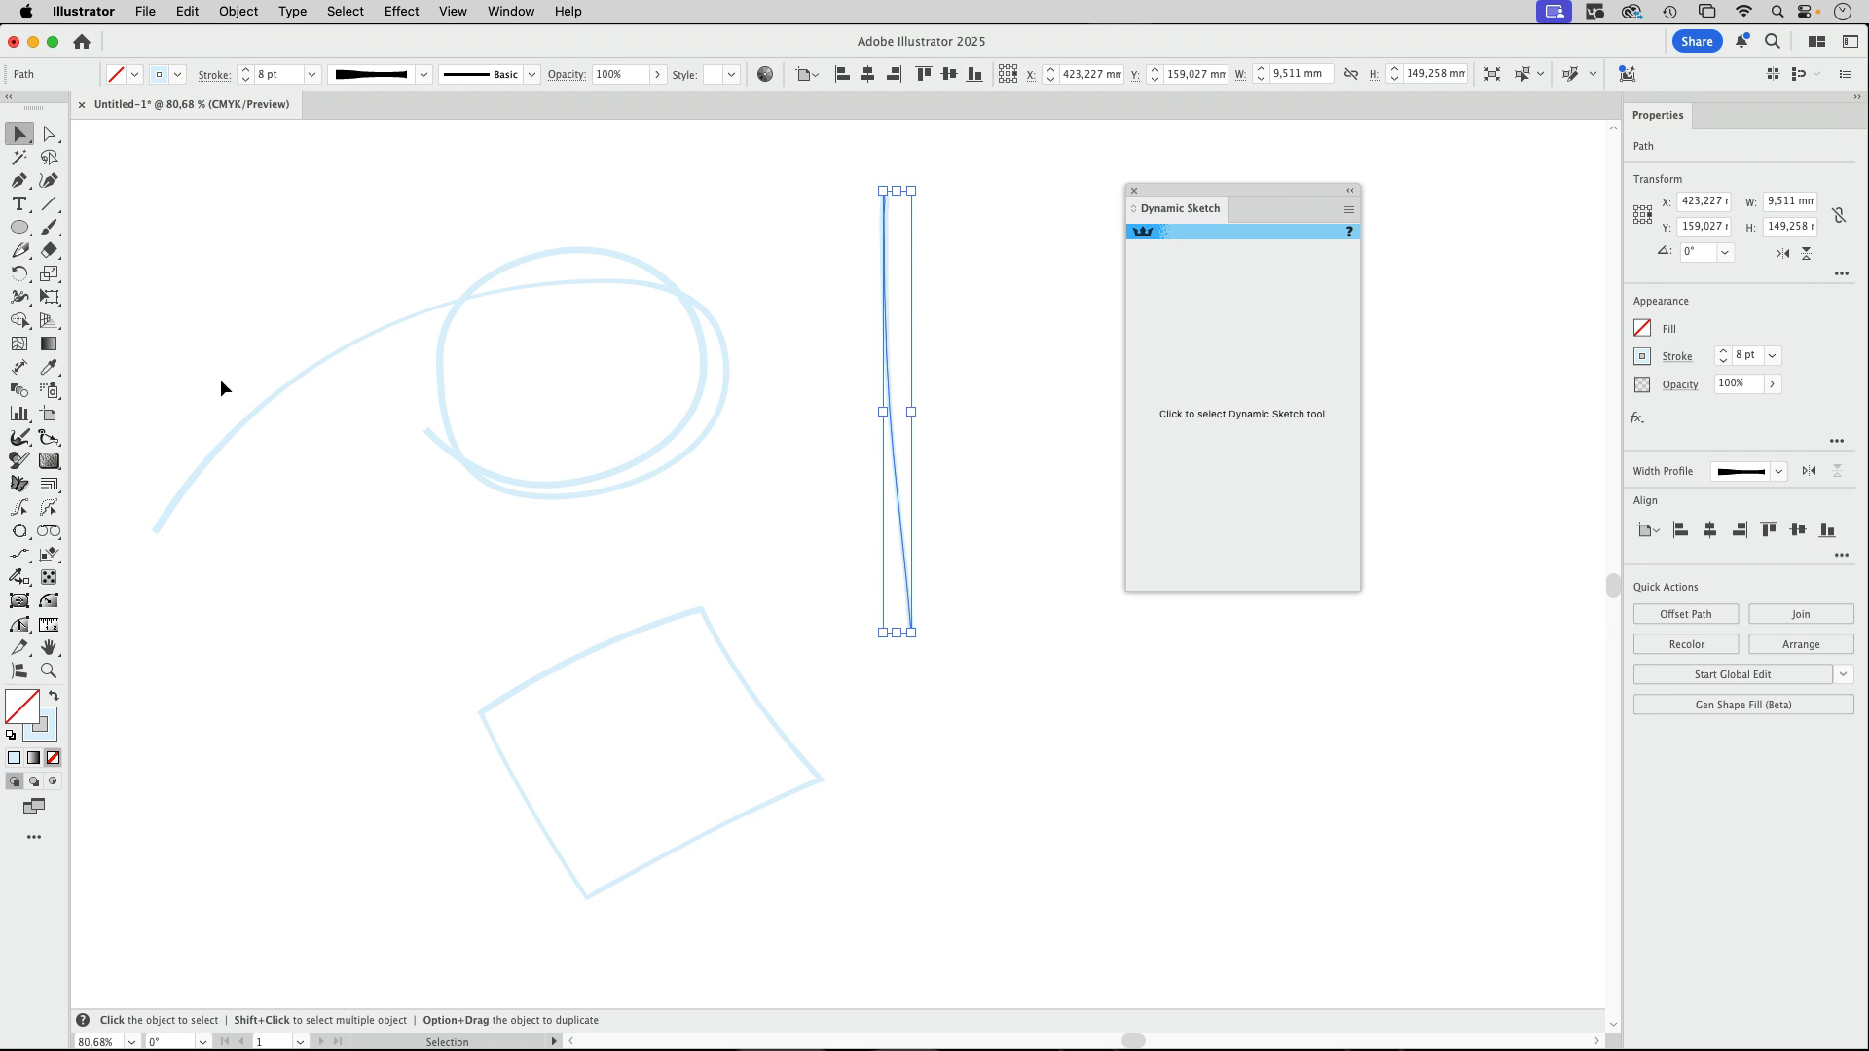
pyautogui.doubleClick(21, 446)
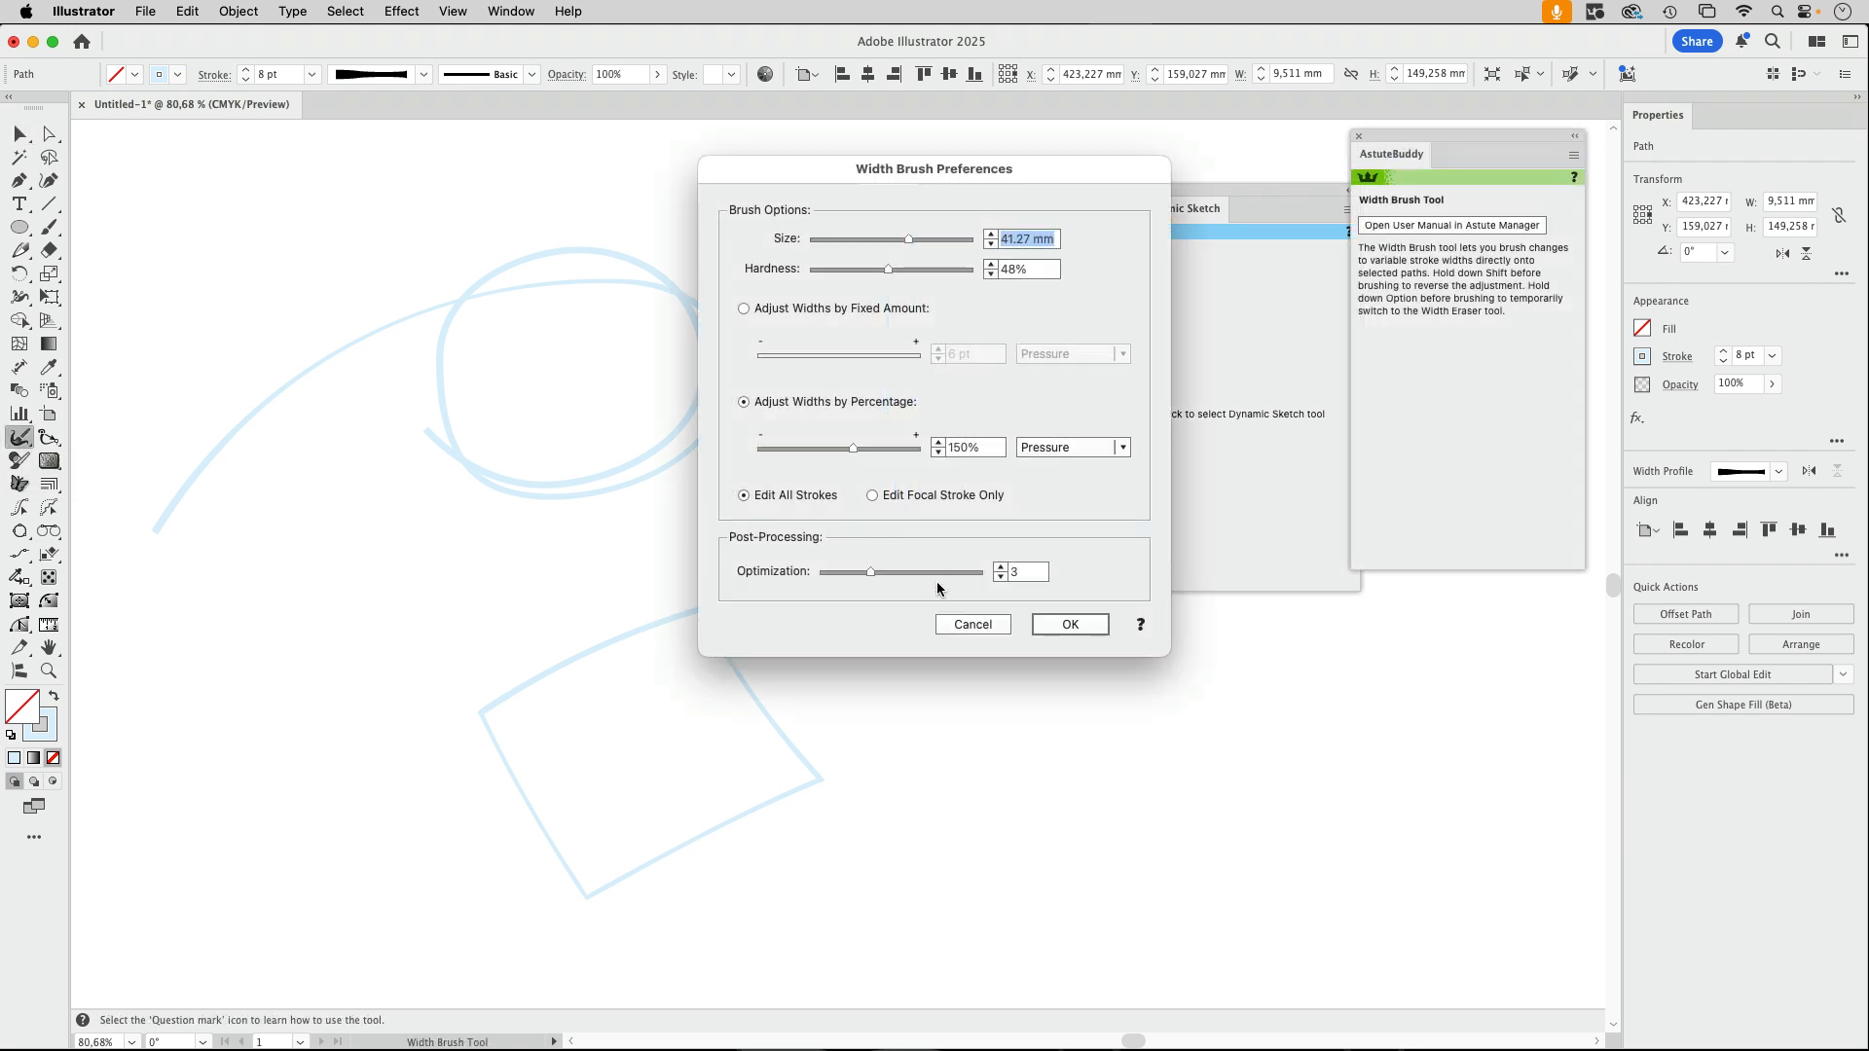
pyautogui.moveTo(926, 168); pyautogui.dragTo(608, 203)
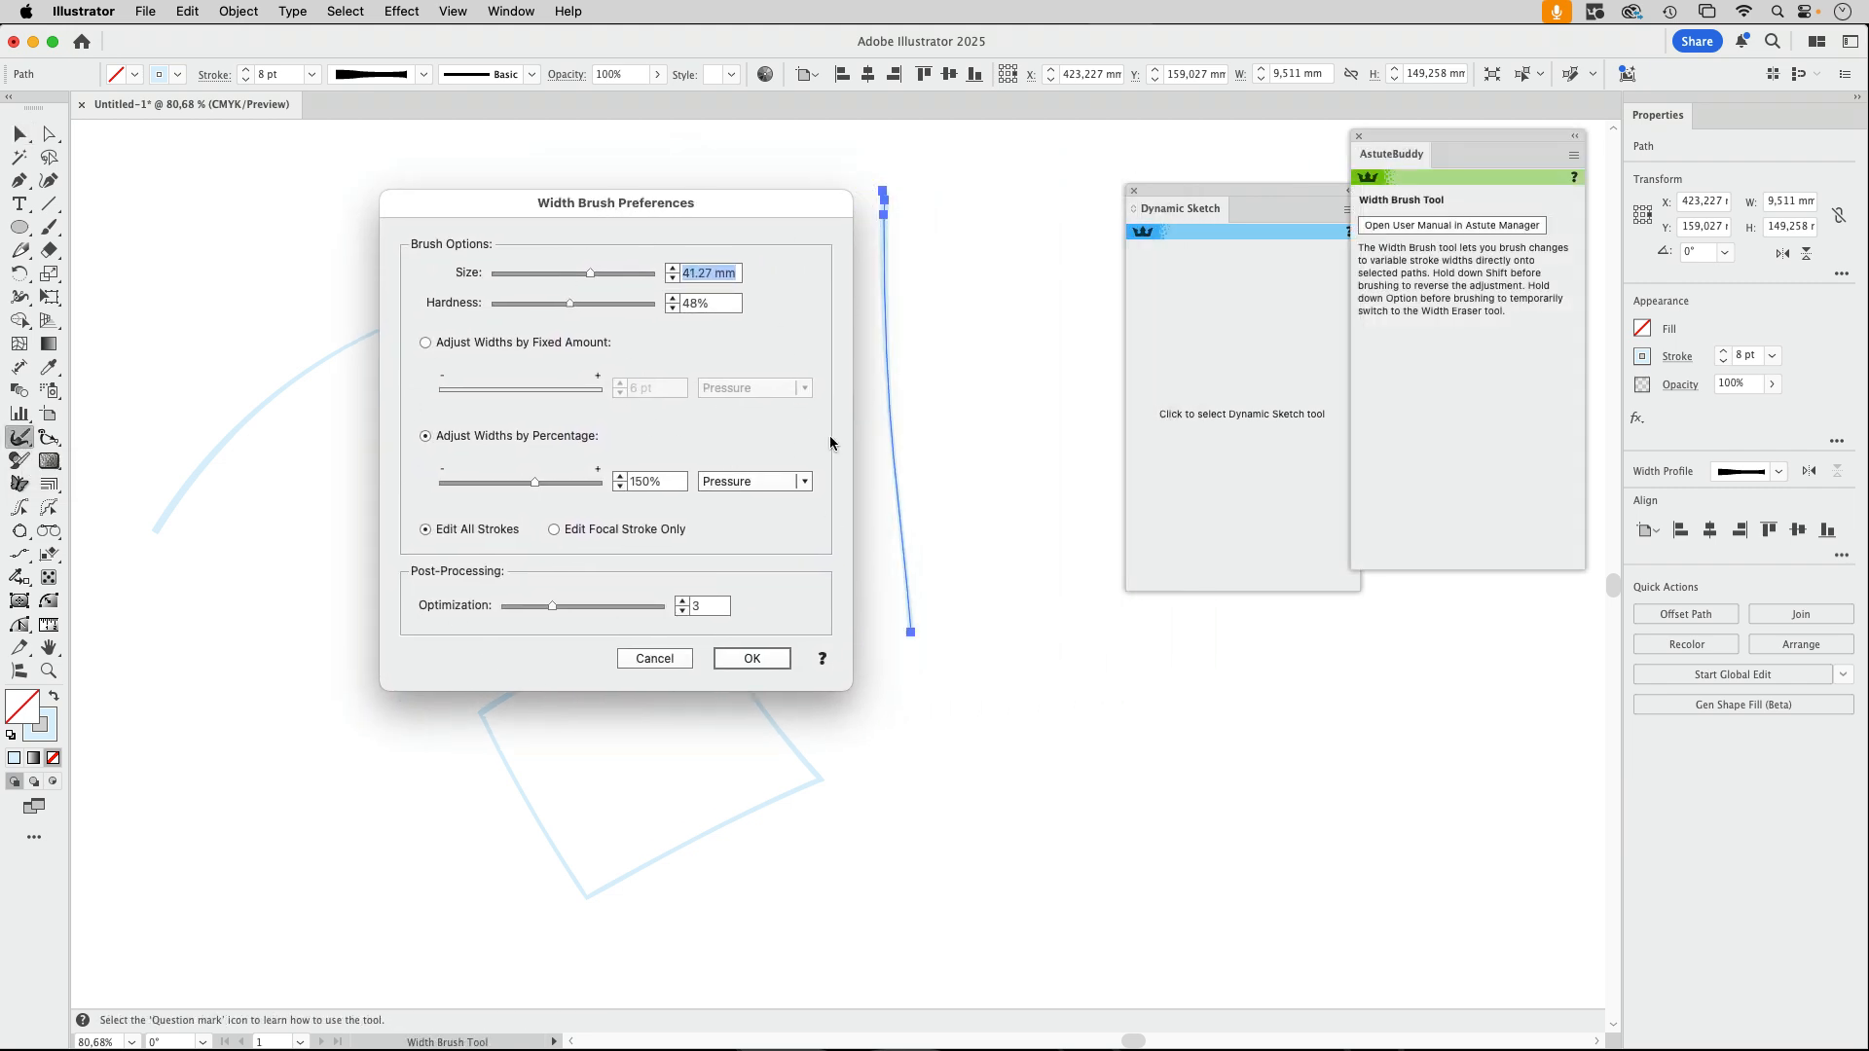
pyautogui.click(672, 661)
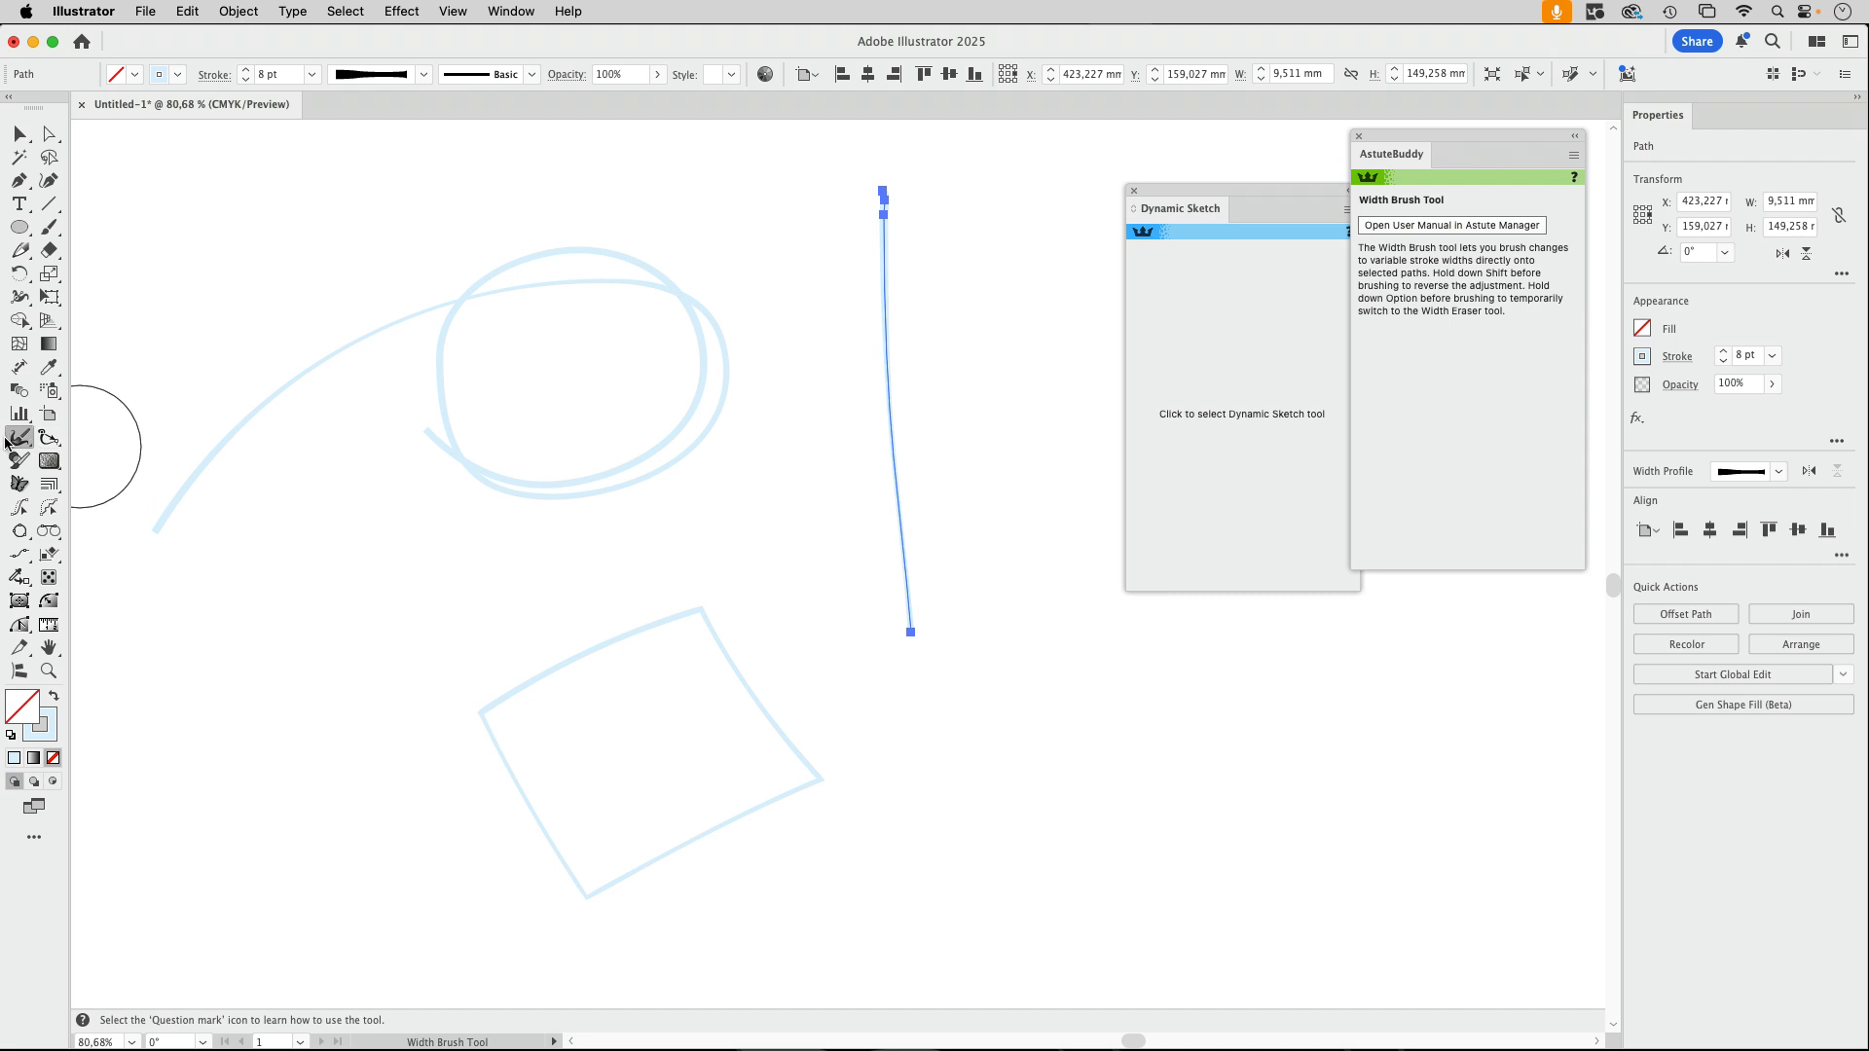
# Widen the middle of the near-vertical line to about 18.4 pt with the Width Brush tool.
pyautogui.click(17, 446)
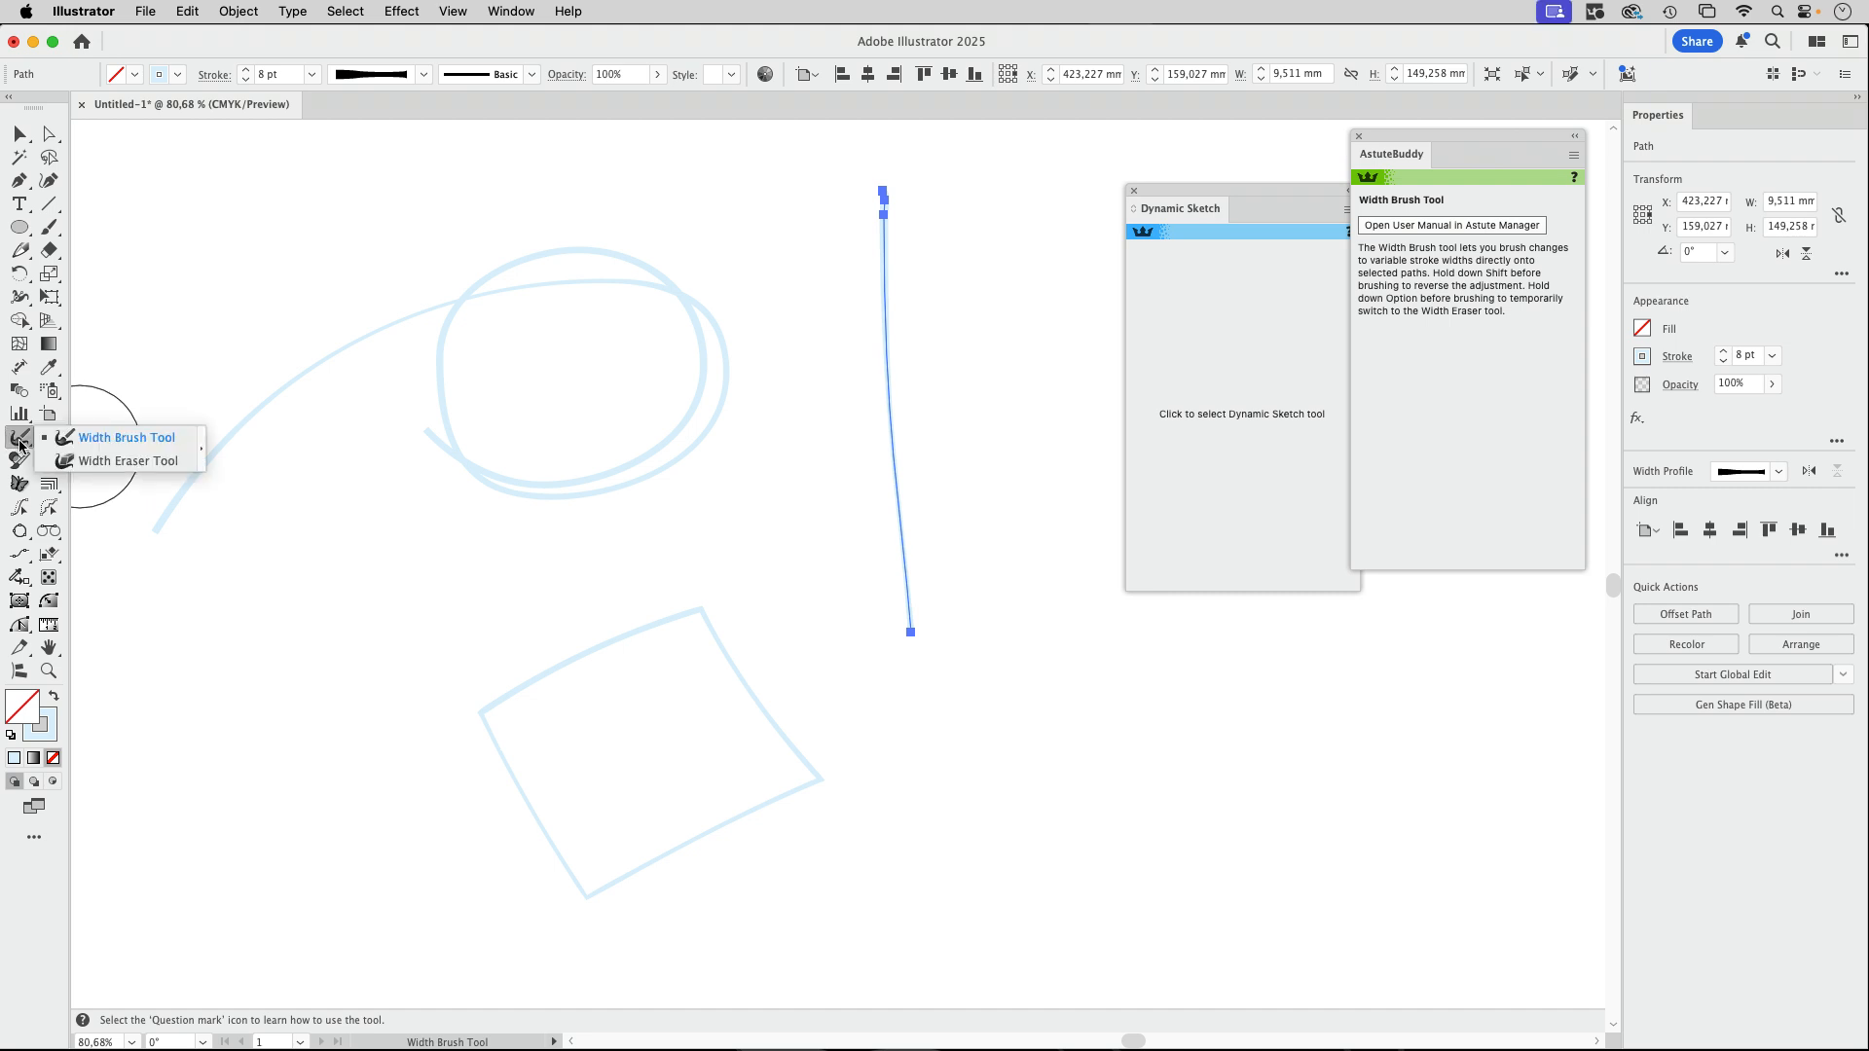
pyautogui.click(70, 440)
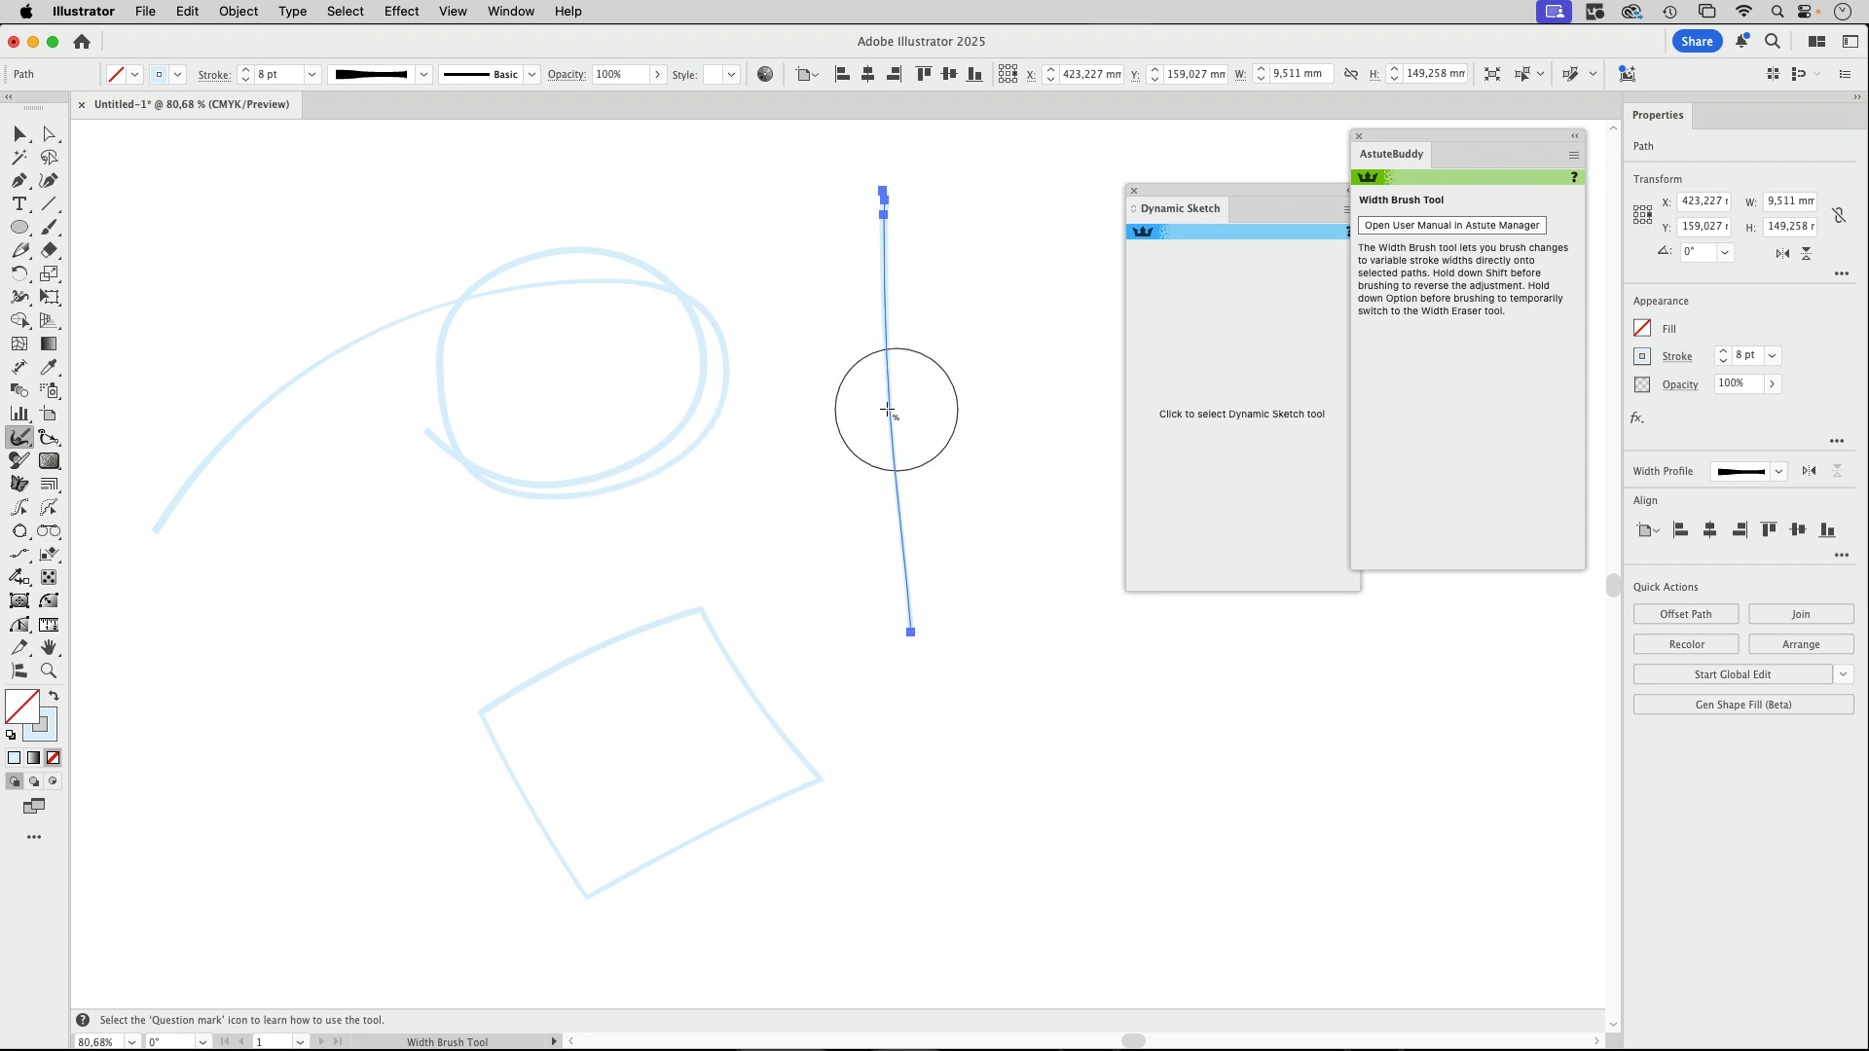
pyautogui.moveTo(882, 405)
pyautogui.mouseDown()
pyautogui.moveTo(998, 404)
pyautogui.moveTo(877, 404)
pyautogui.moveTo(972, 403)
pyautogui.mouseUp()
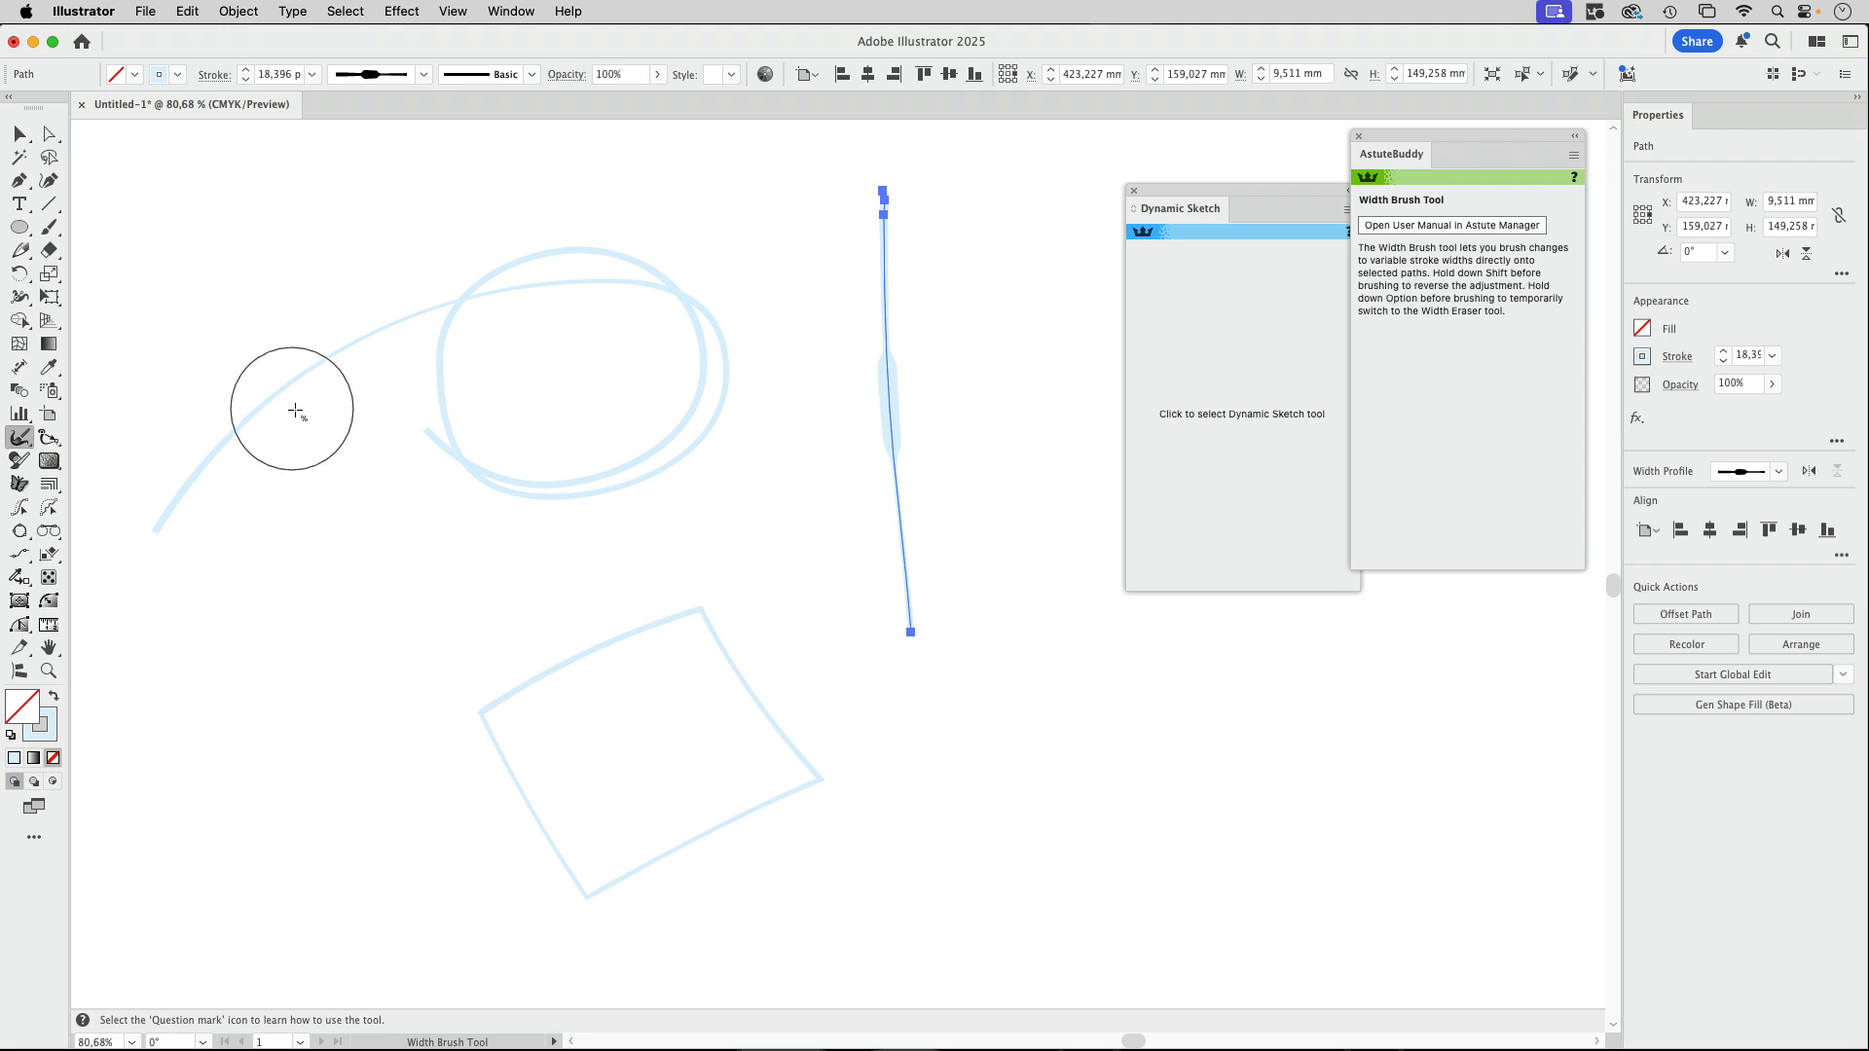
# Activate the Width Selector tool and move its panel clear of the near-vertical line.
pyautogui.click(57, 447)
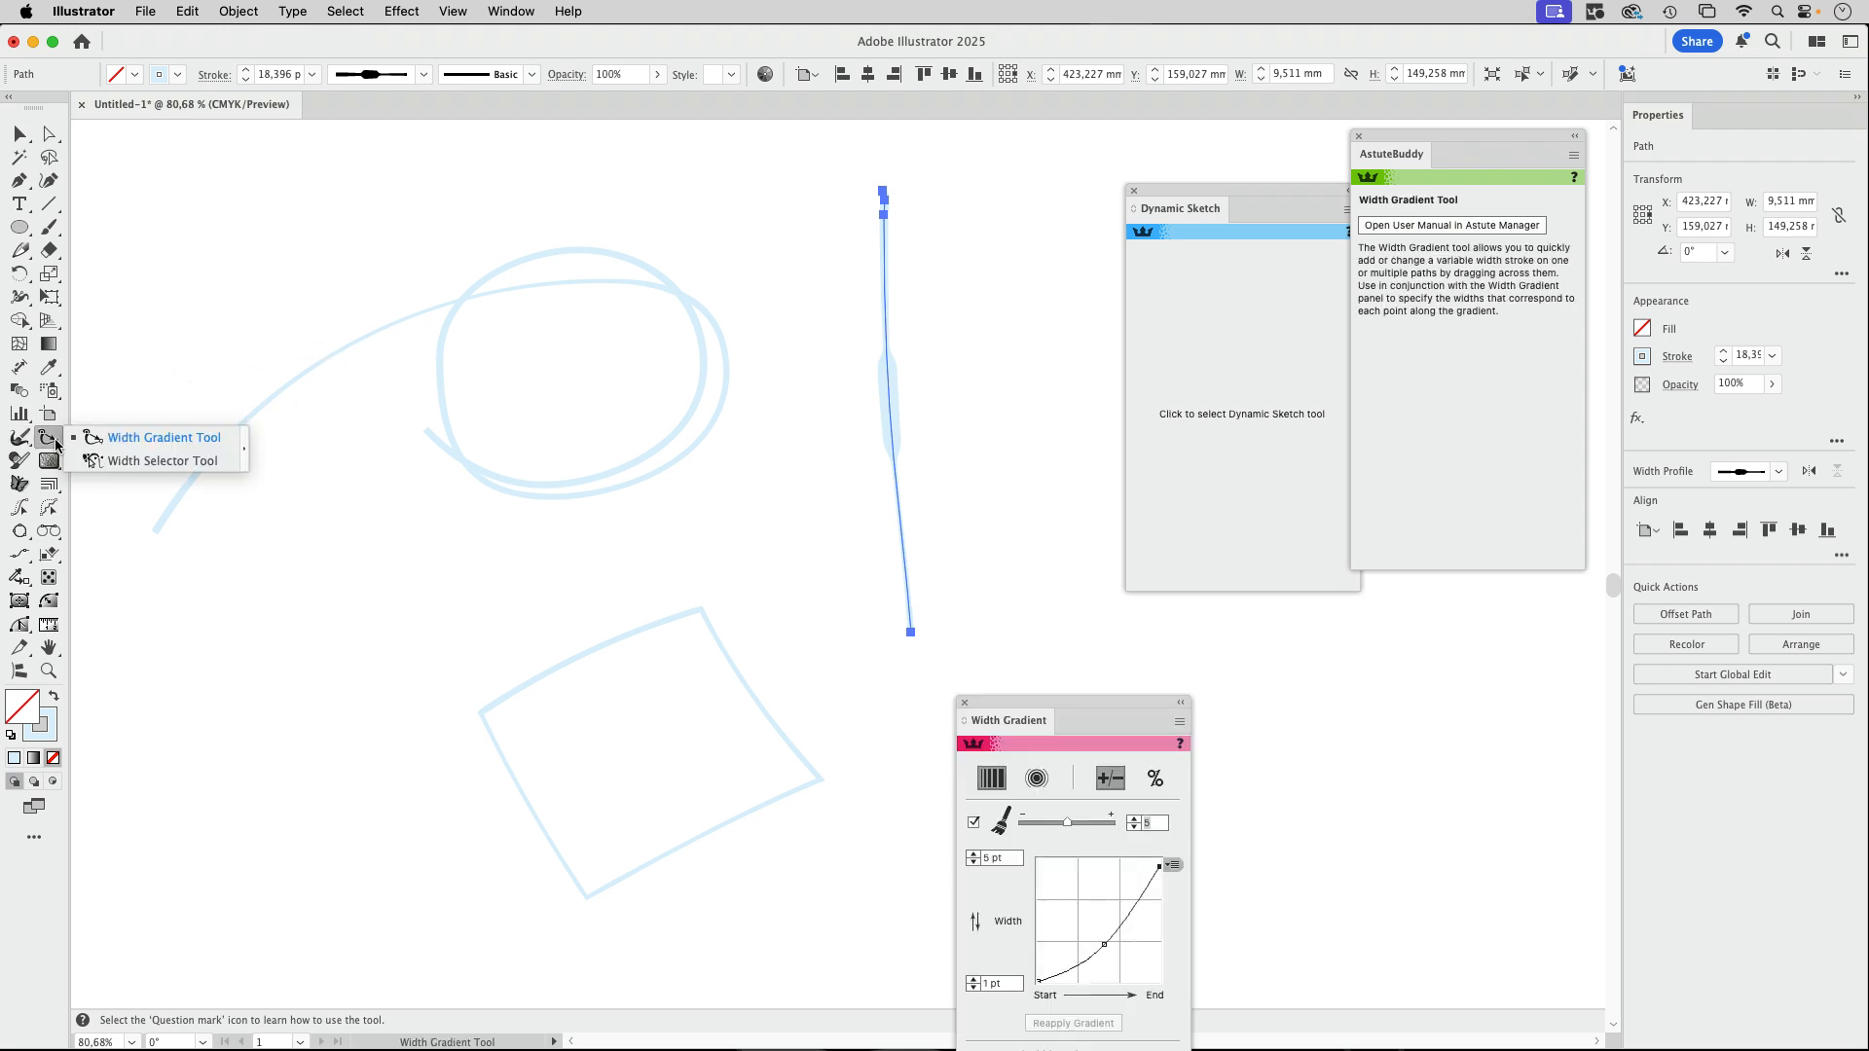
pyautogui.click(93, 461)
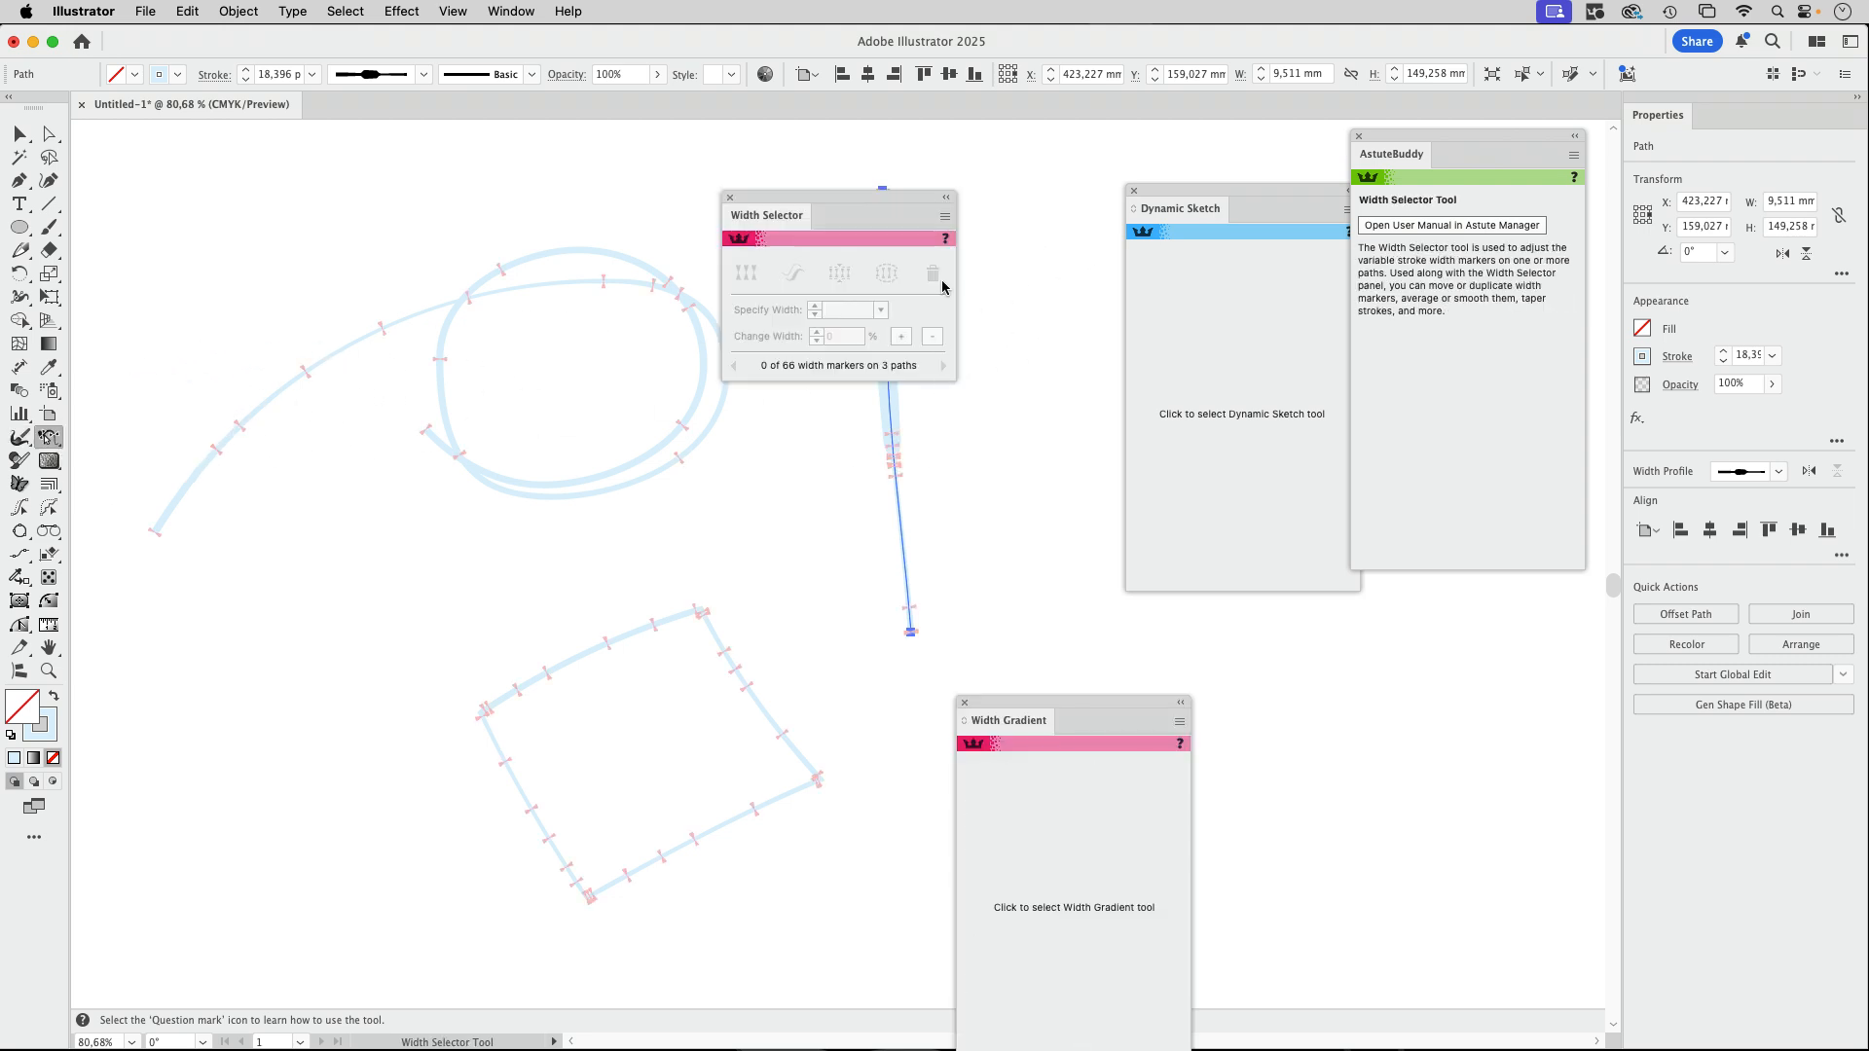
pyautogui.moveTo(902, 198)
pyautogui.mouseDown()
pyautogui.moveTo(752, 179)
pyautogui.moveTo(750, 145)
pyautogui.moveTo(1066, 221)
pyautogui.moveTo(1163, 223)
pyautogui.mouseUp()
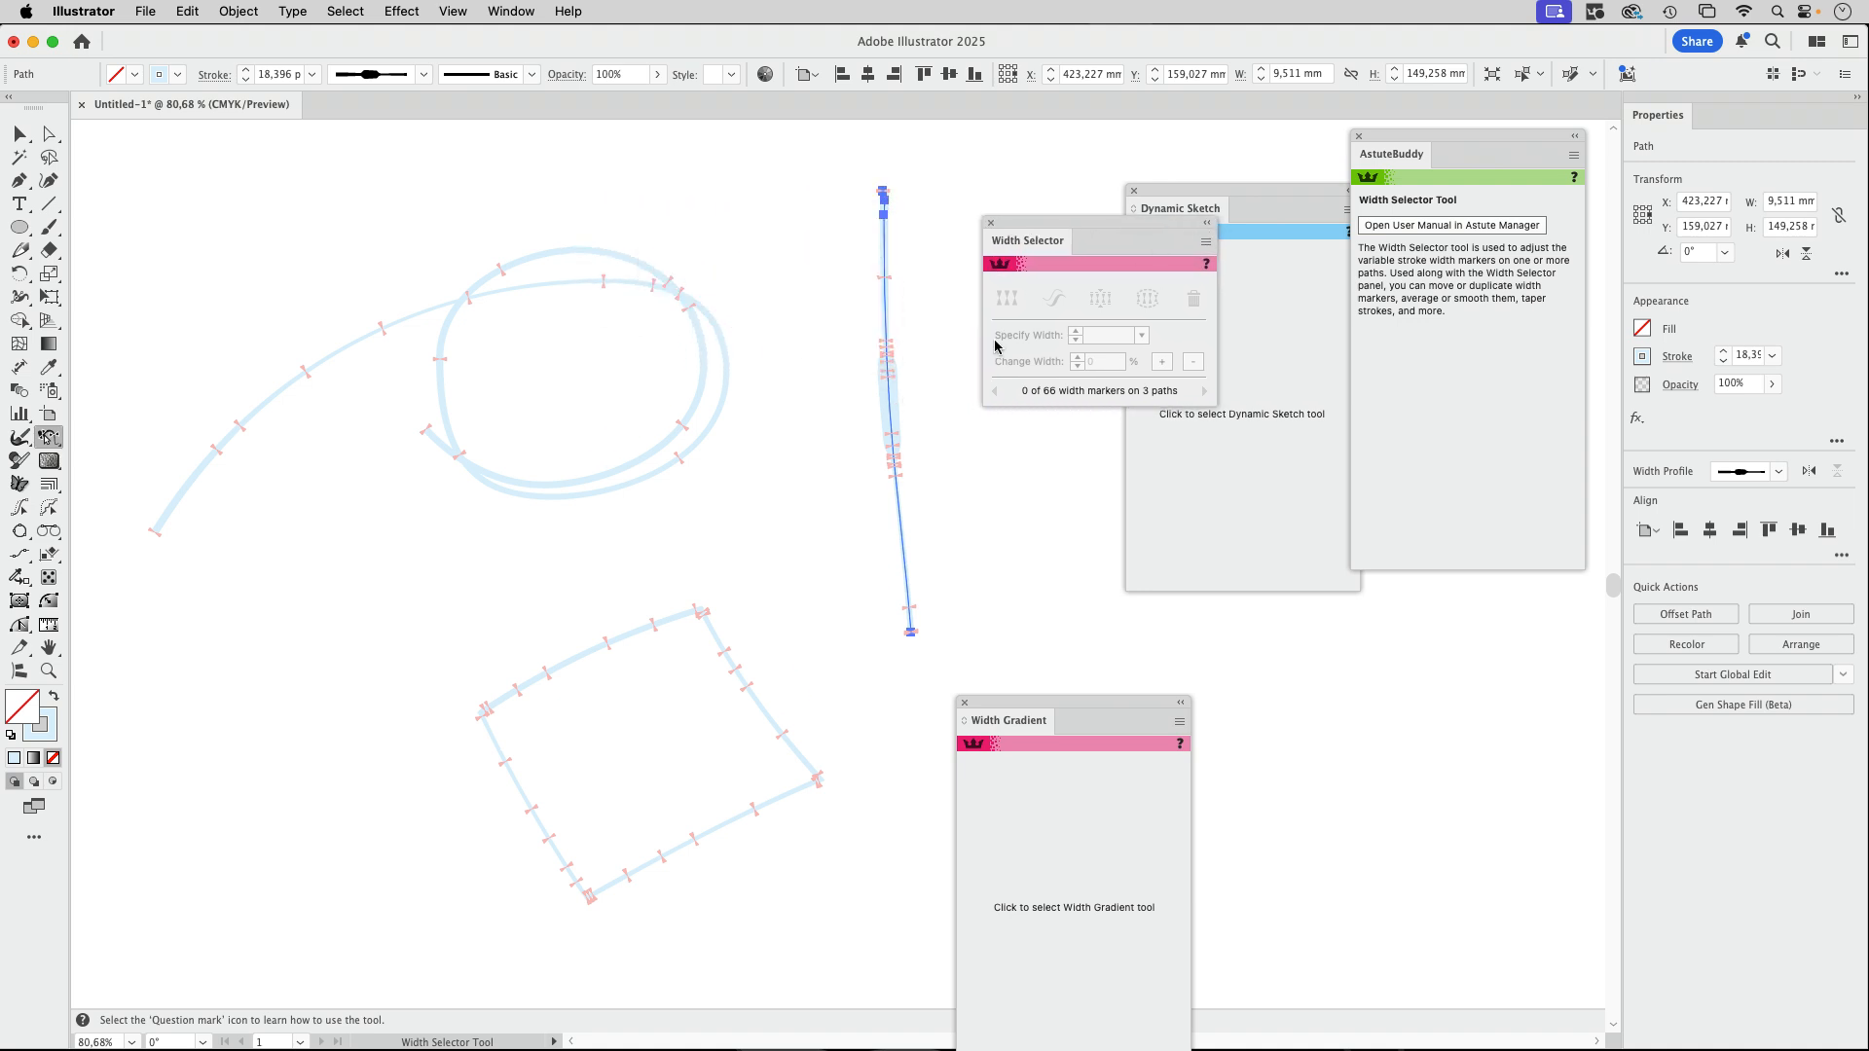
# Inspect the settings of a width point in the line's widened middle with Illustrator's own Width tool, leaving them unedited.
pyautogui.click(21, 300)
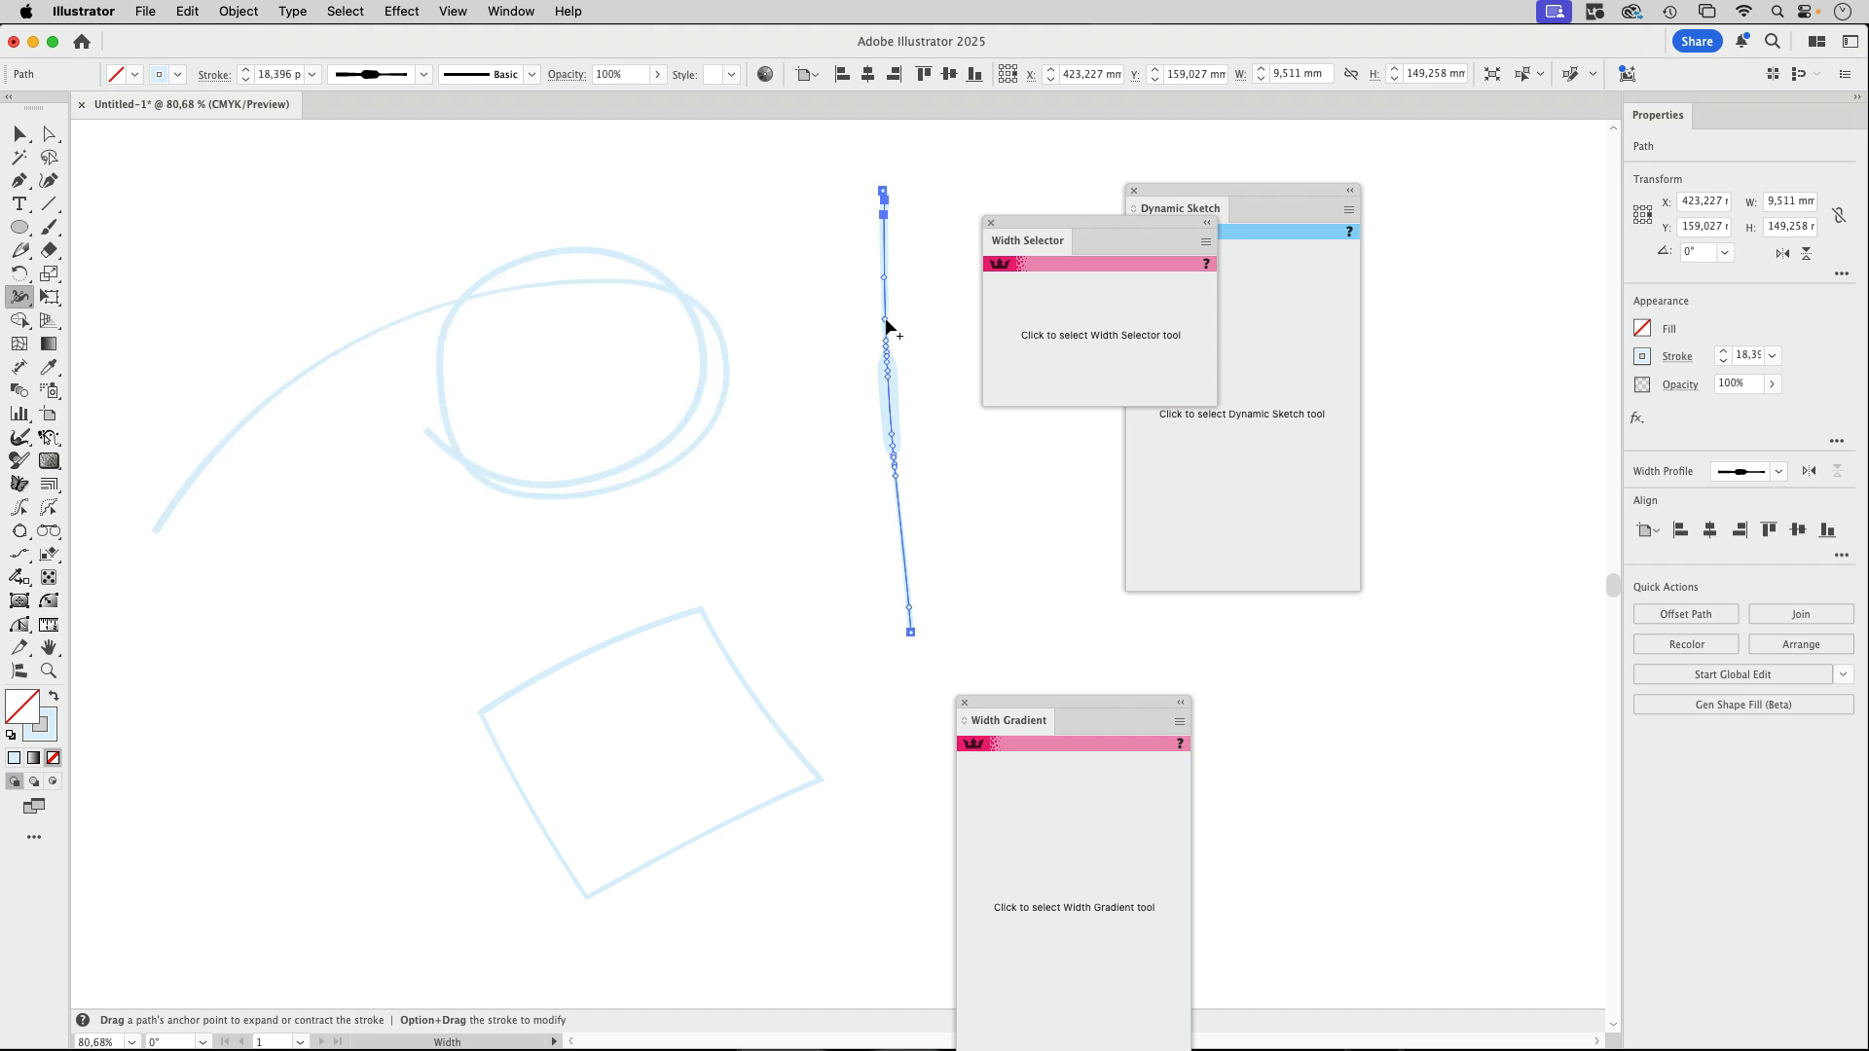
pyautogui.doubleClick(888, 380)
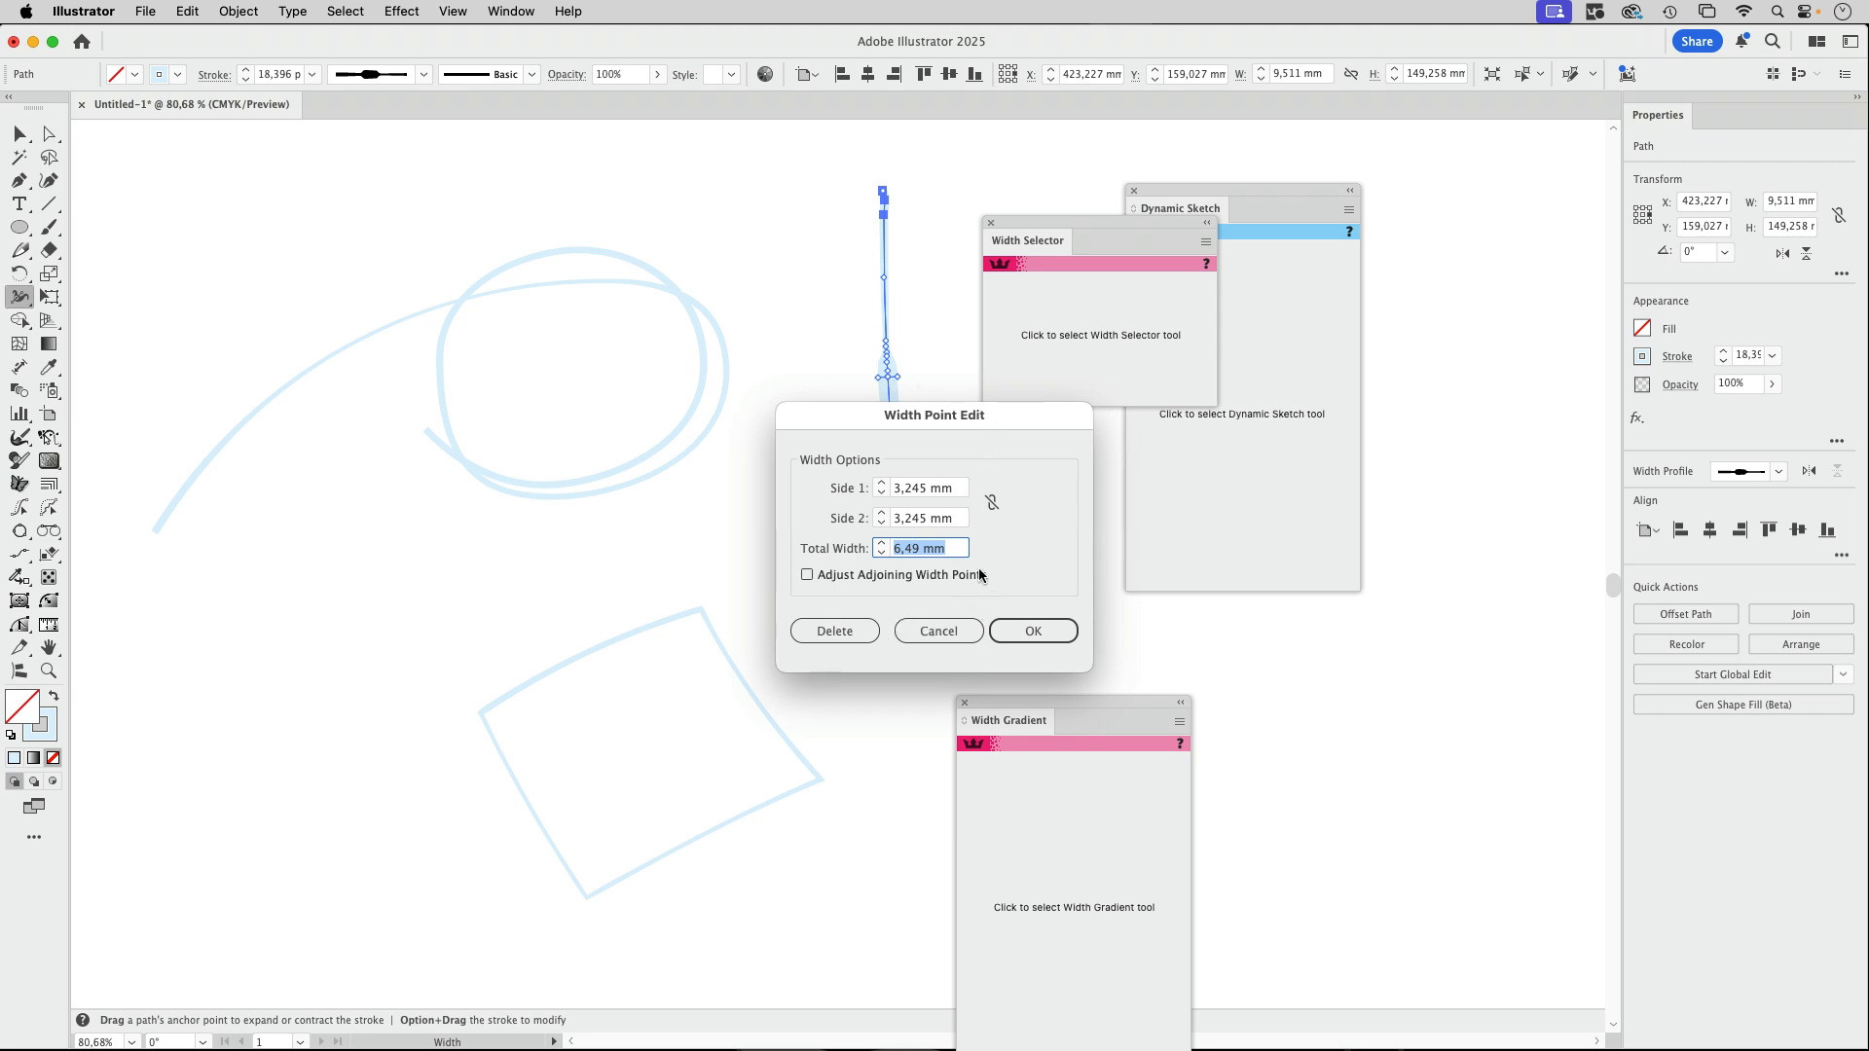
pyautogui.click(959, 633)
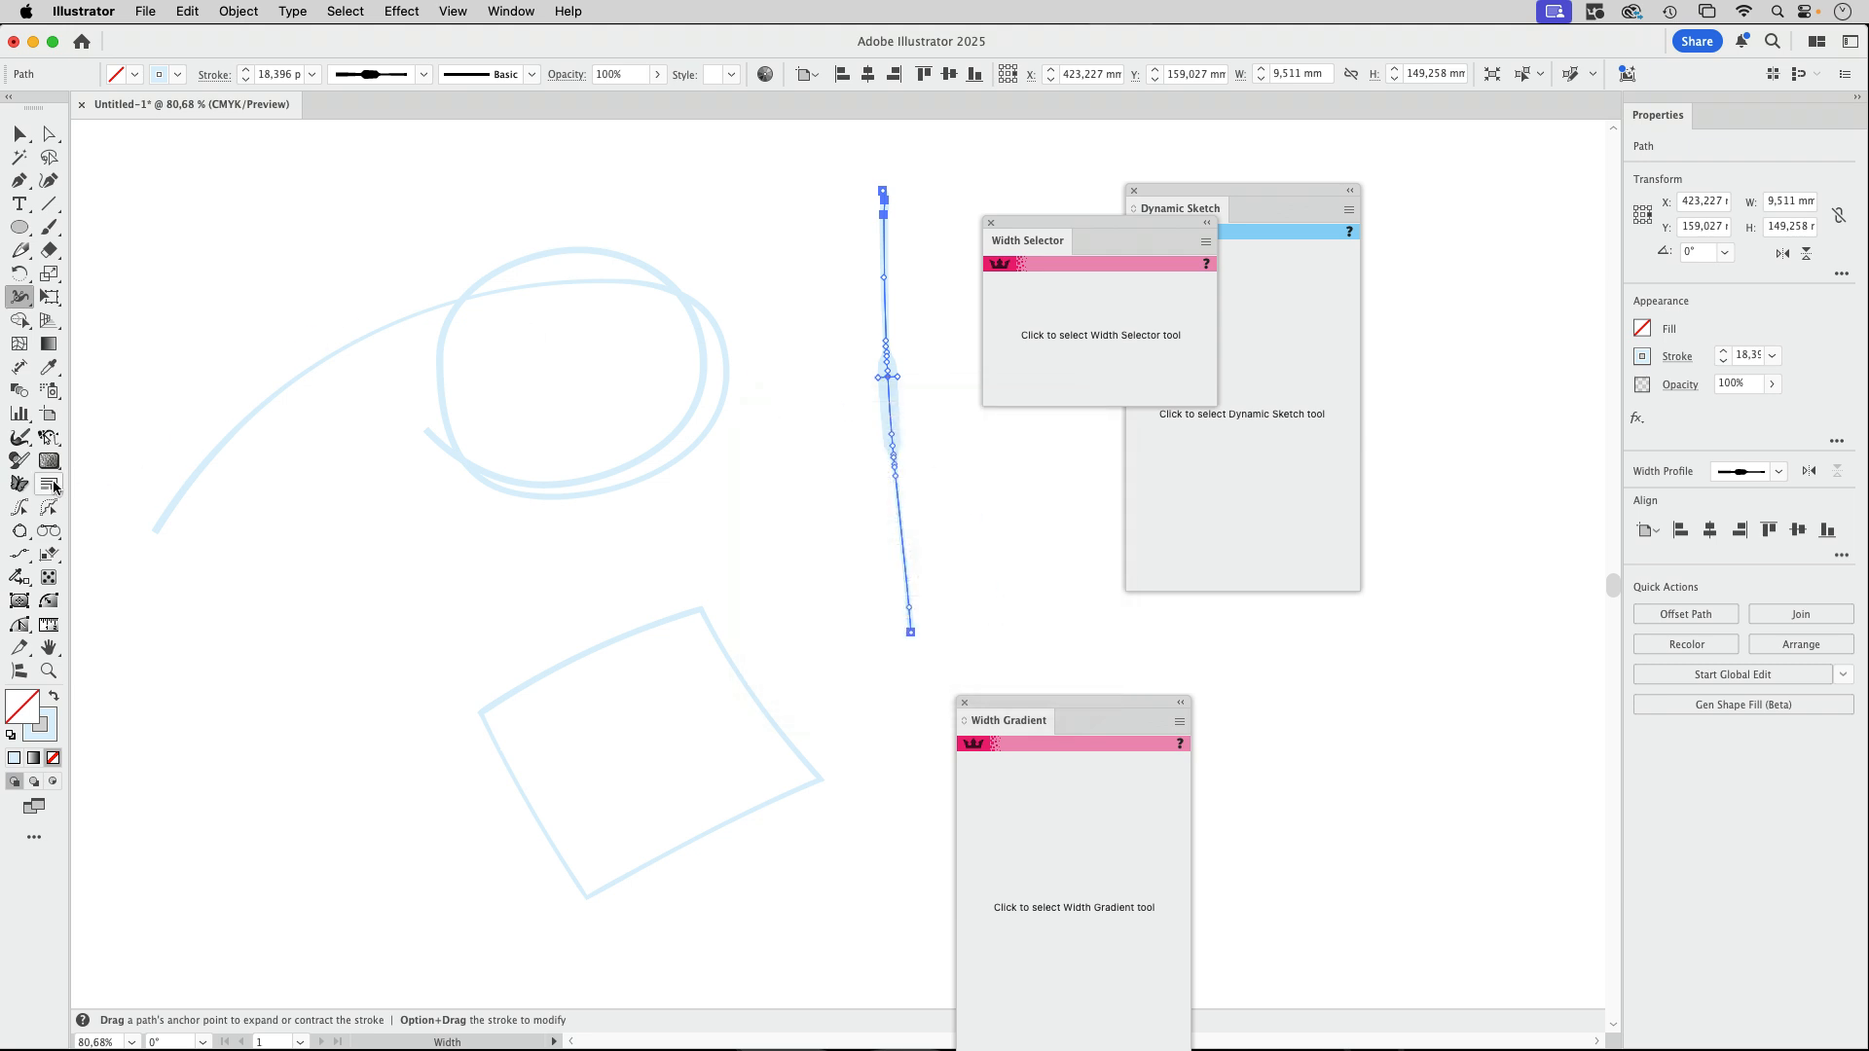
# With the Width Selector tool, select all width markers around the widened middle of the near-vertical line.
pyautogui.click(52, 440)
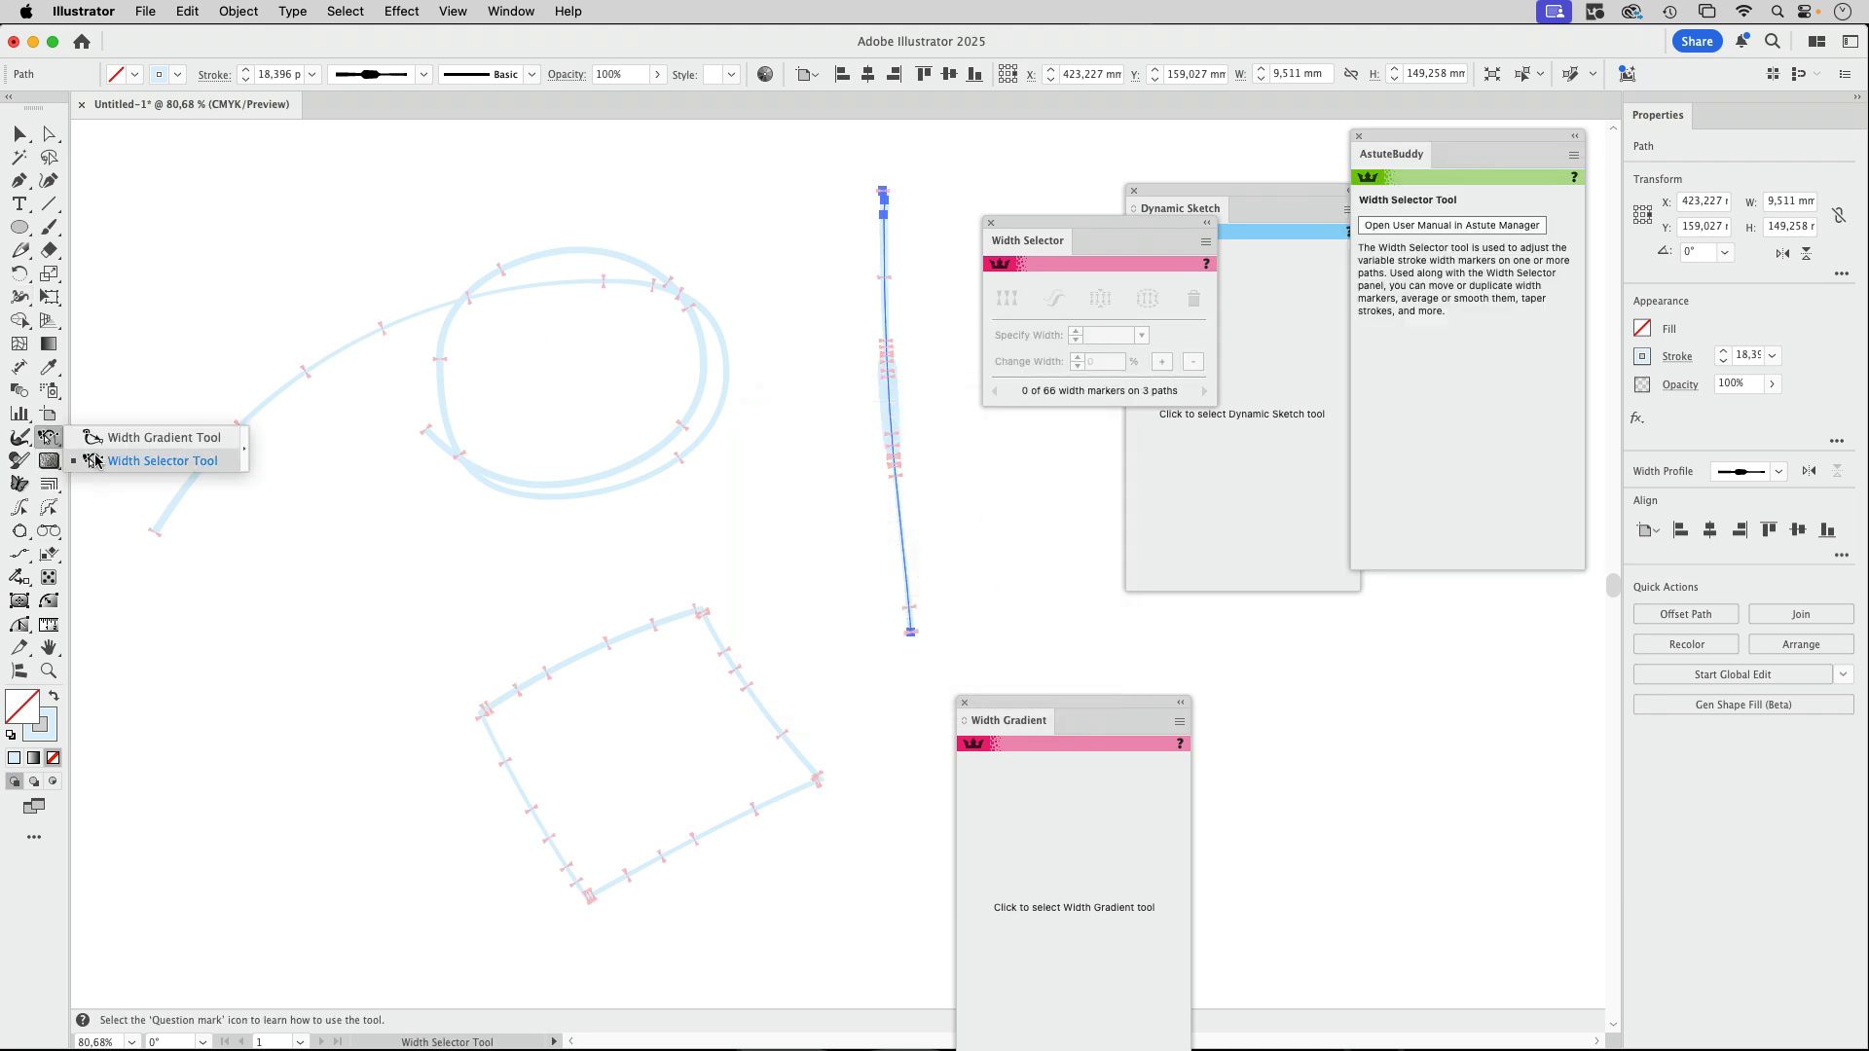
pyautogui.click(98, 461)
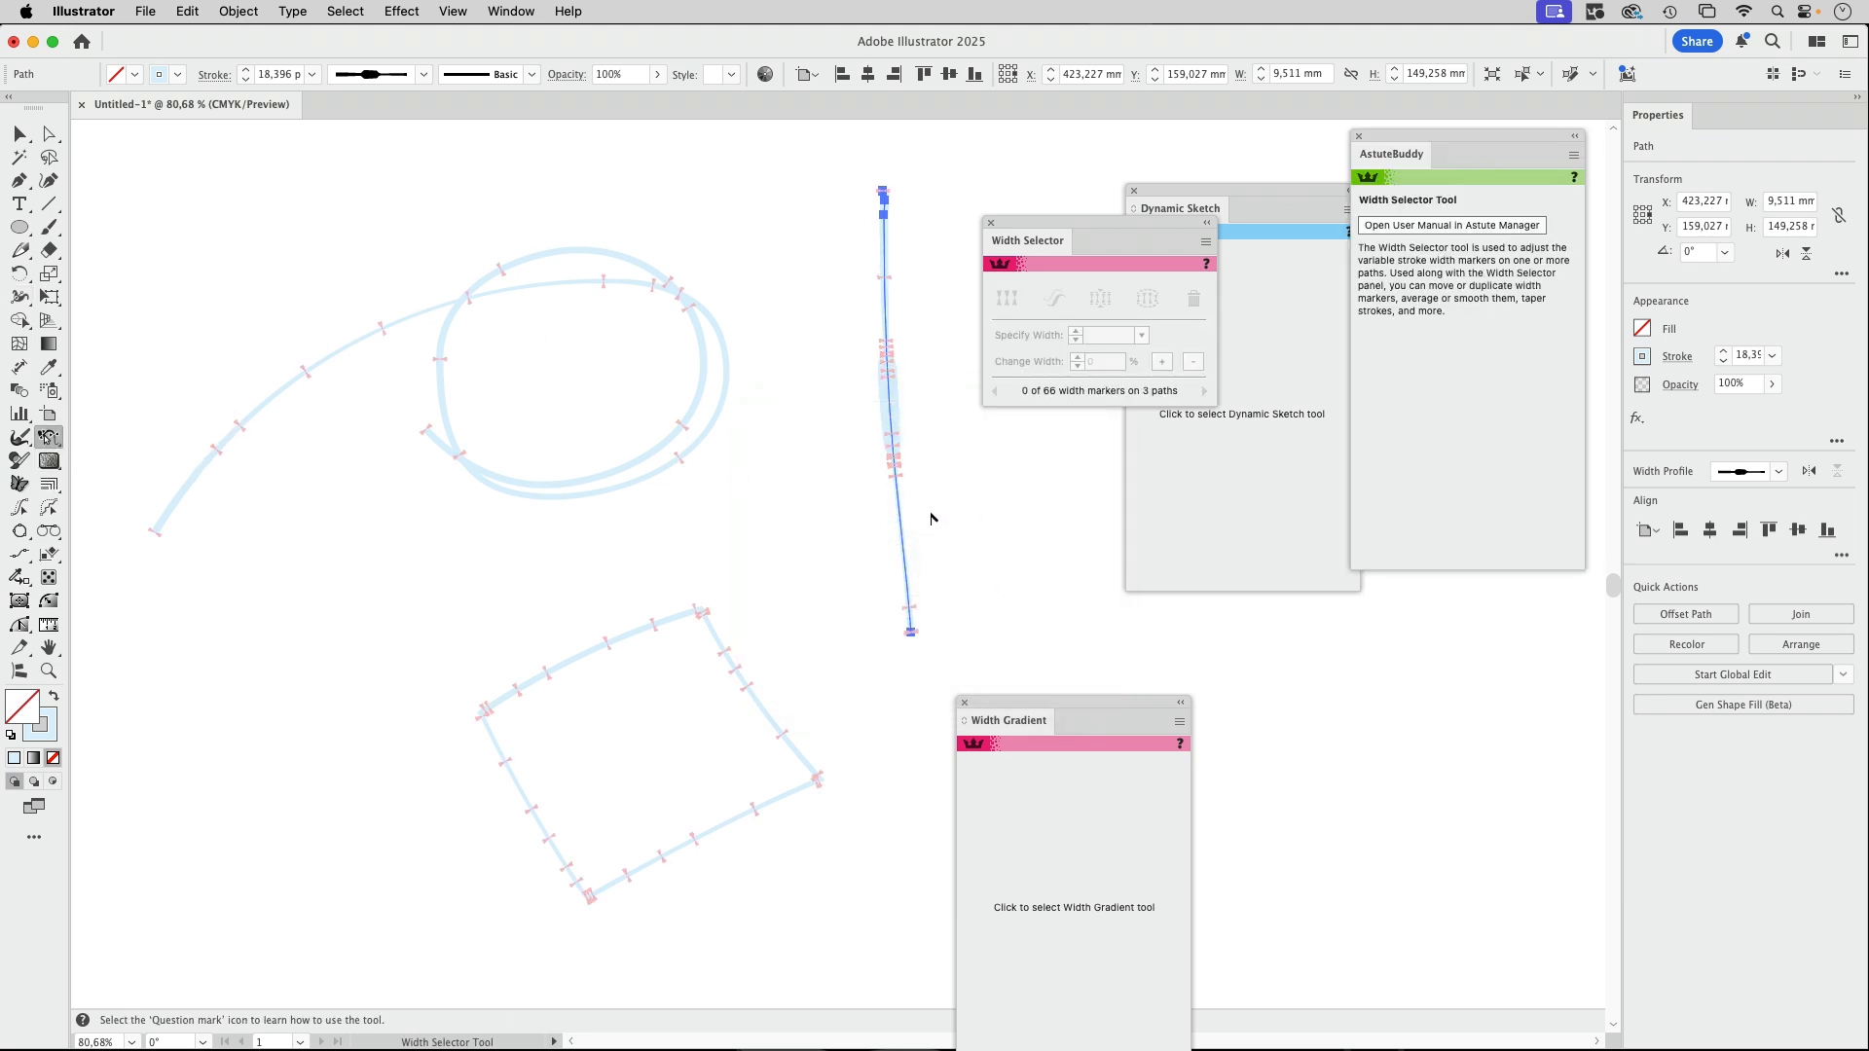
pyautogui.click(895, 478)
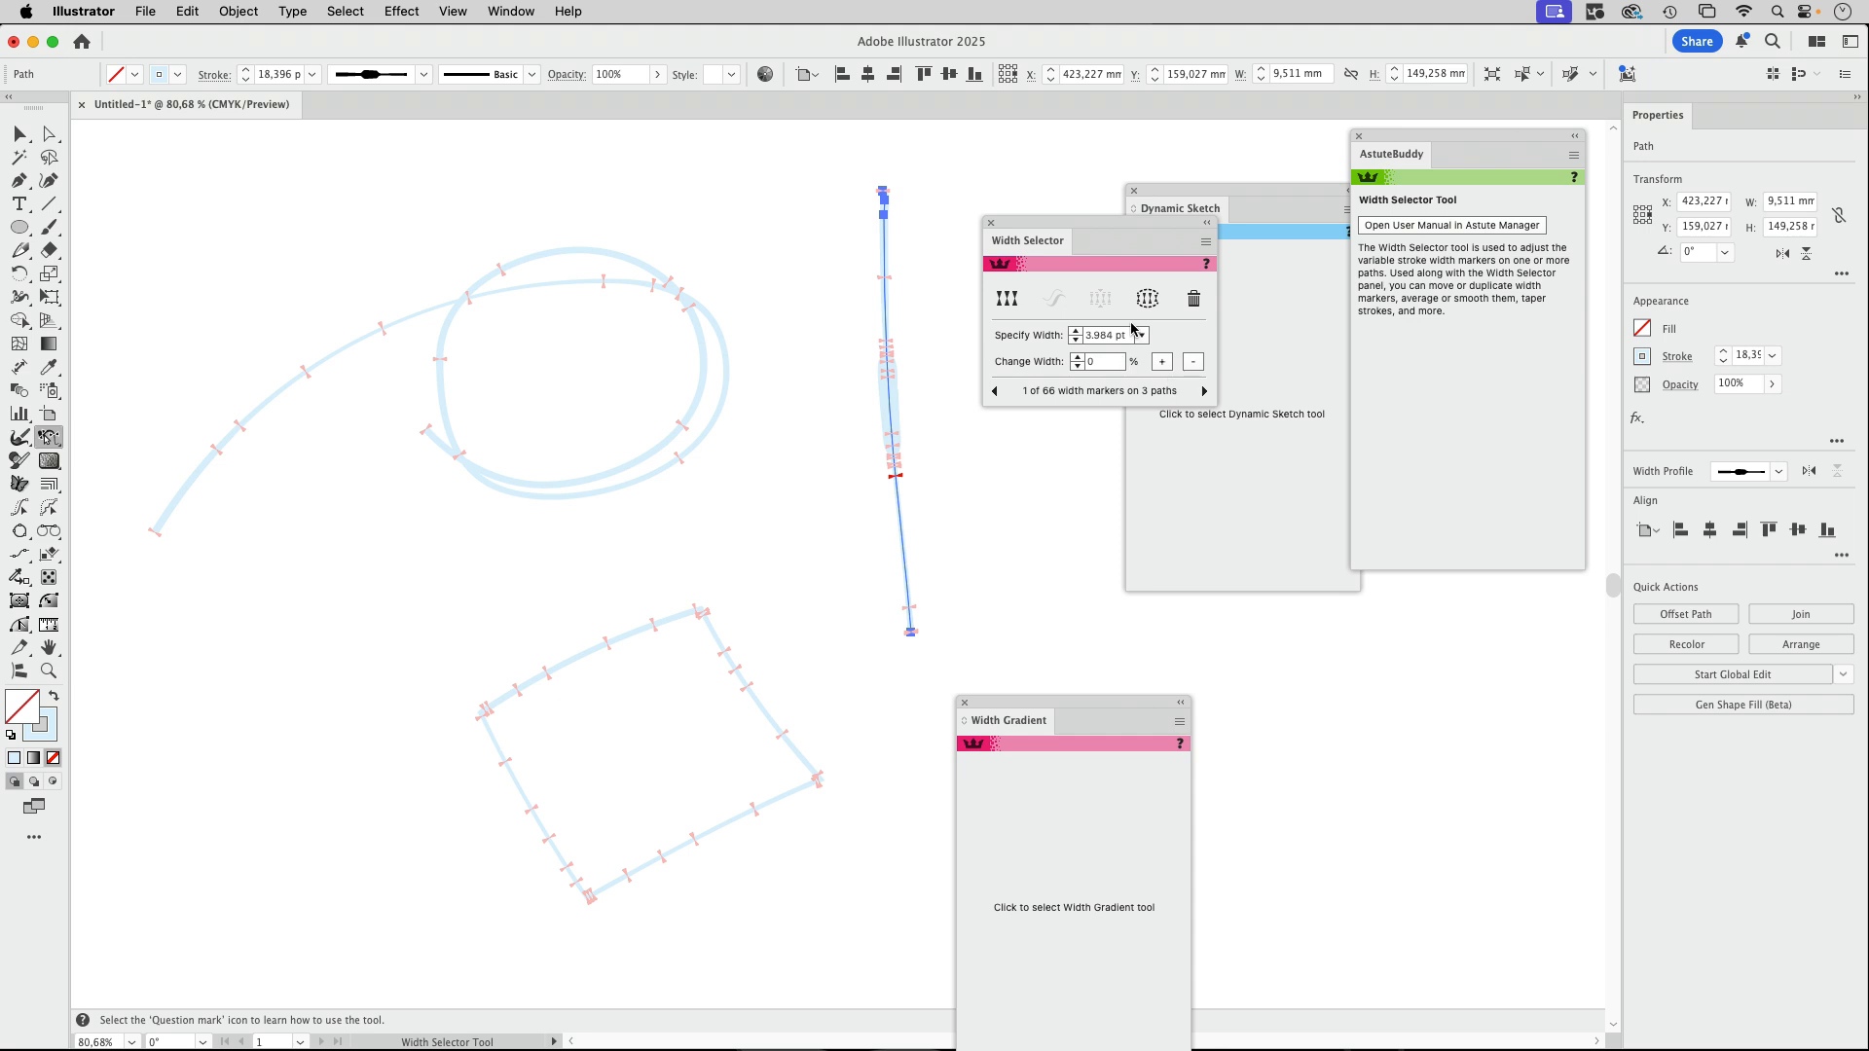
pyautogui.moveTo(866, 319); pyautogui.dragTo(928, 517)
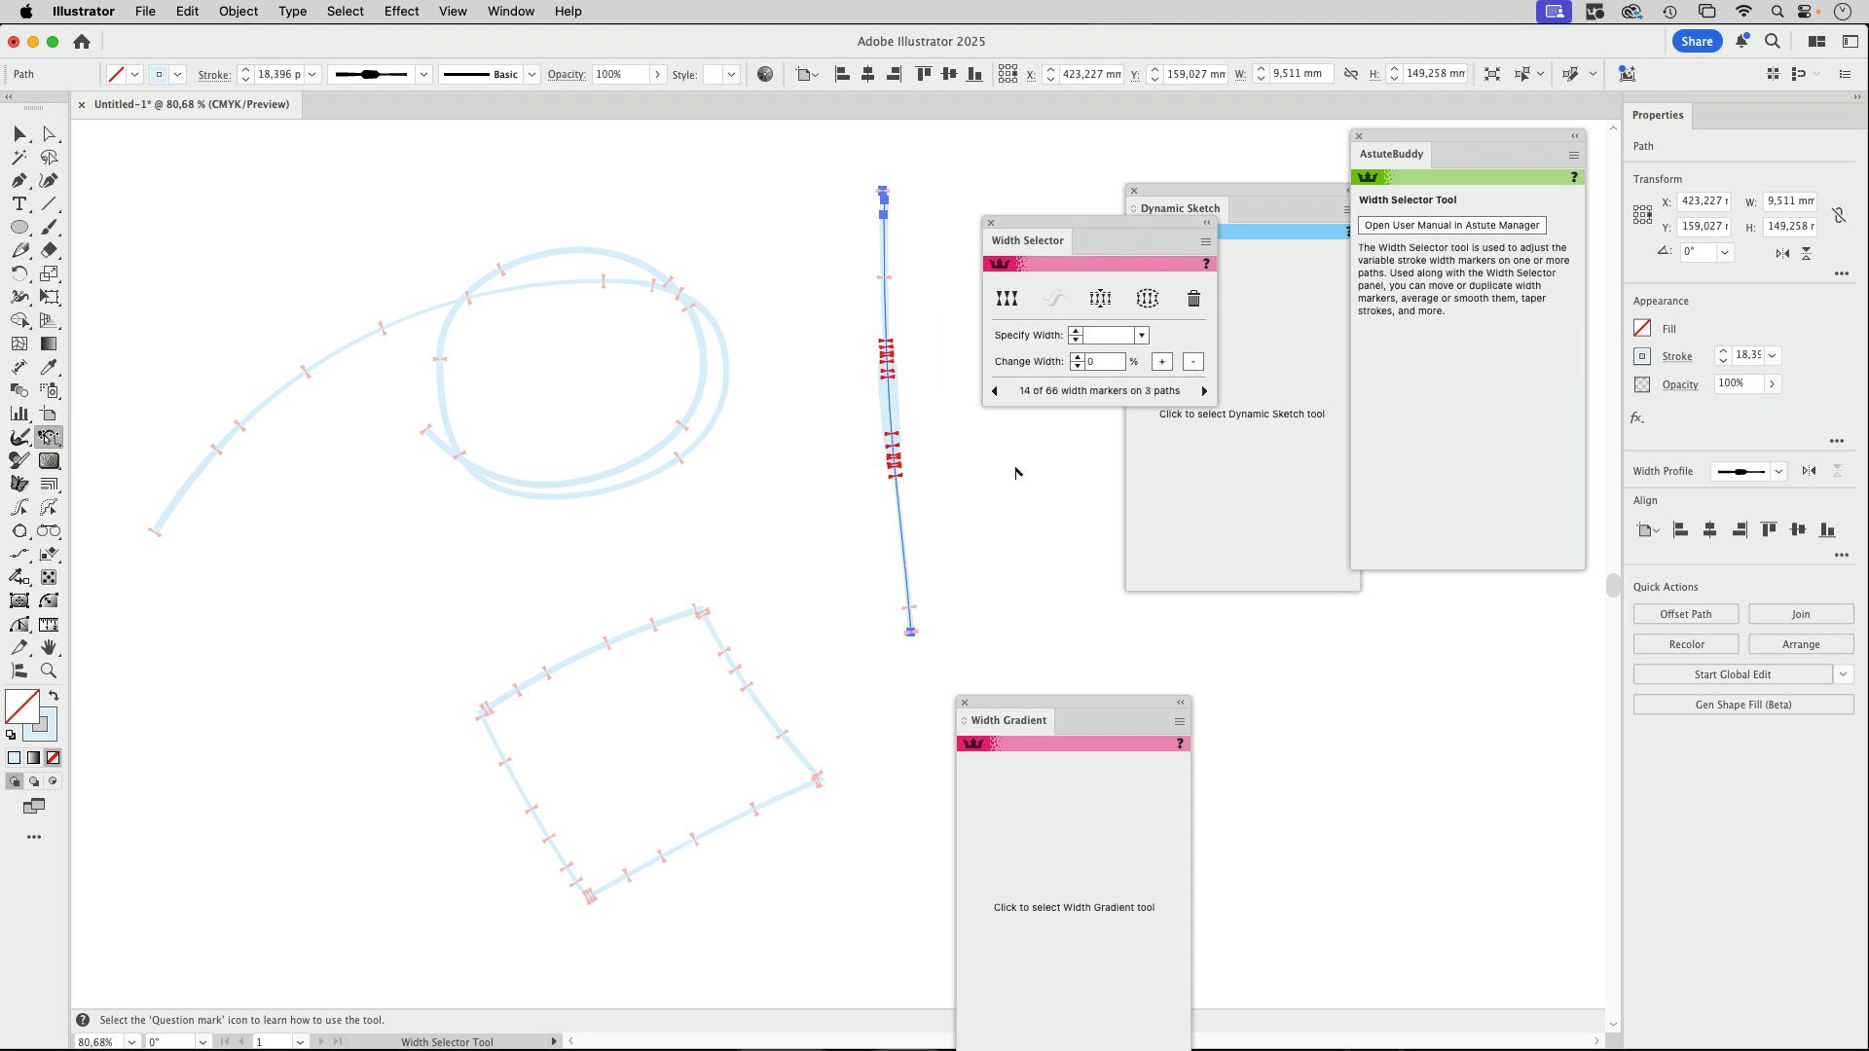
# Average the widths of the selected markers and undo the averaging.
pyautogui.click(1101, 303)
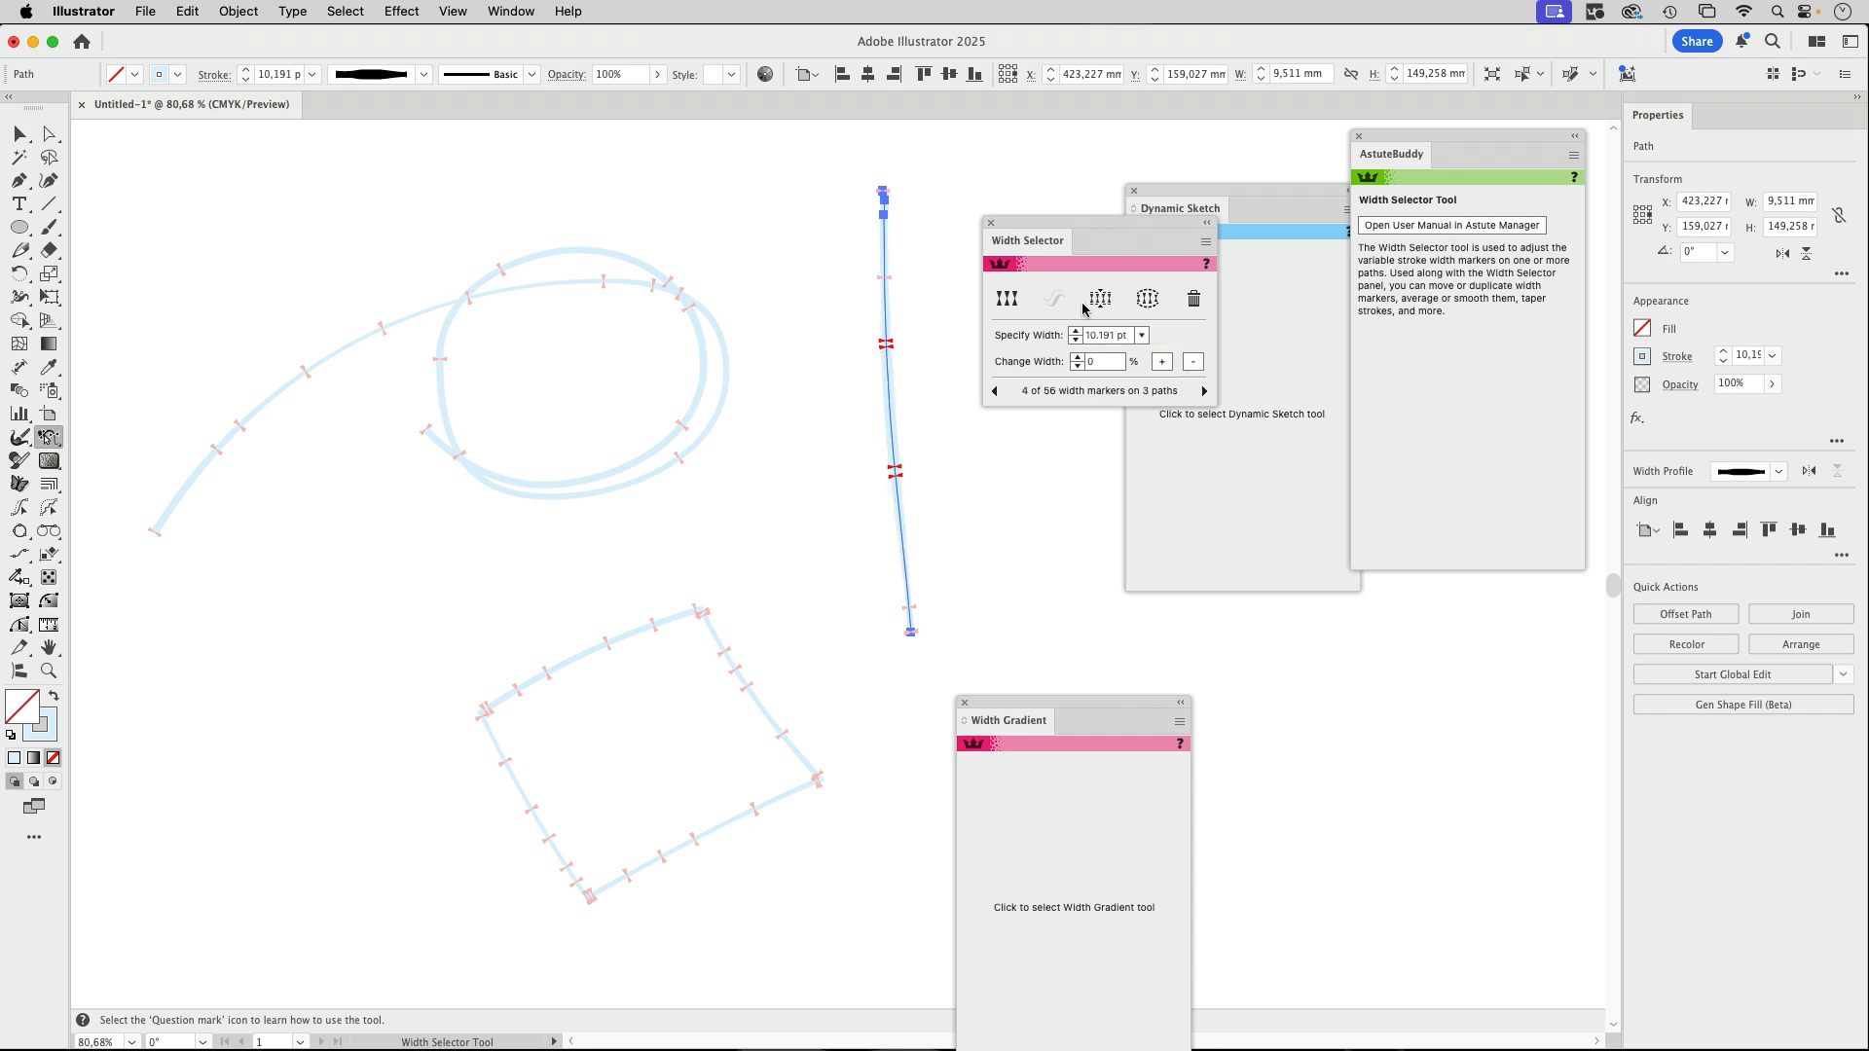
pyautogui.press('super+z')
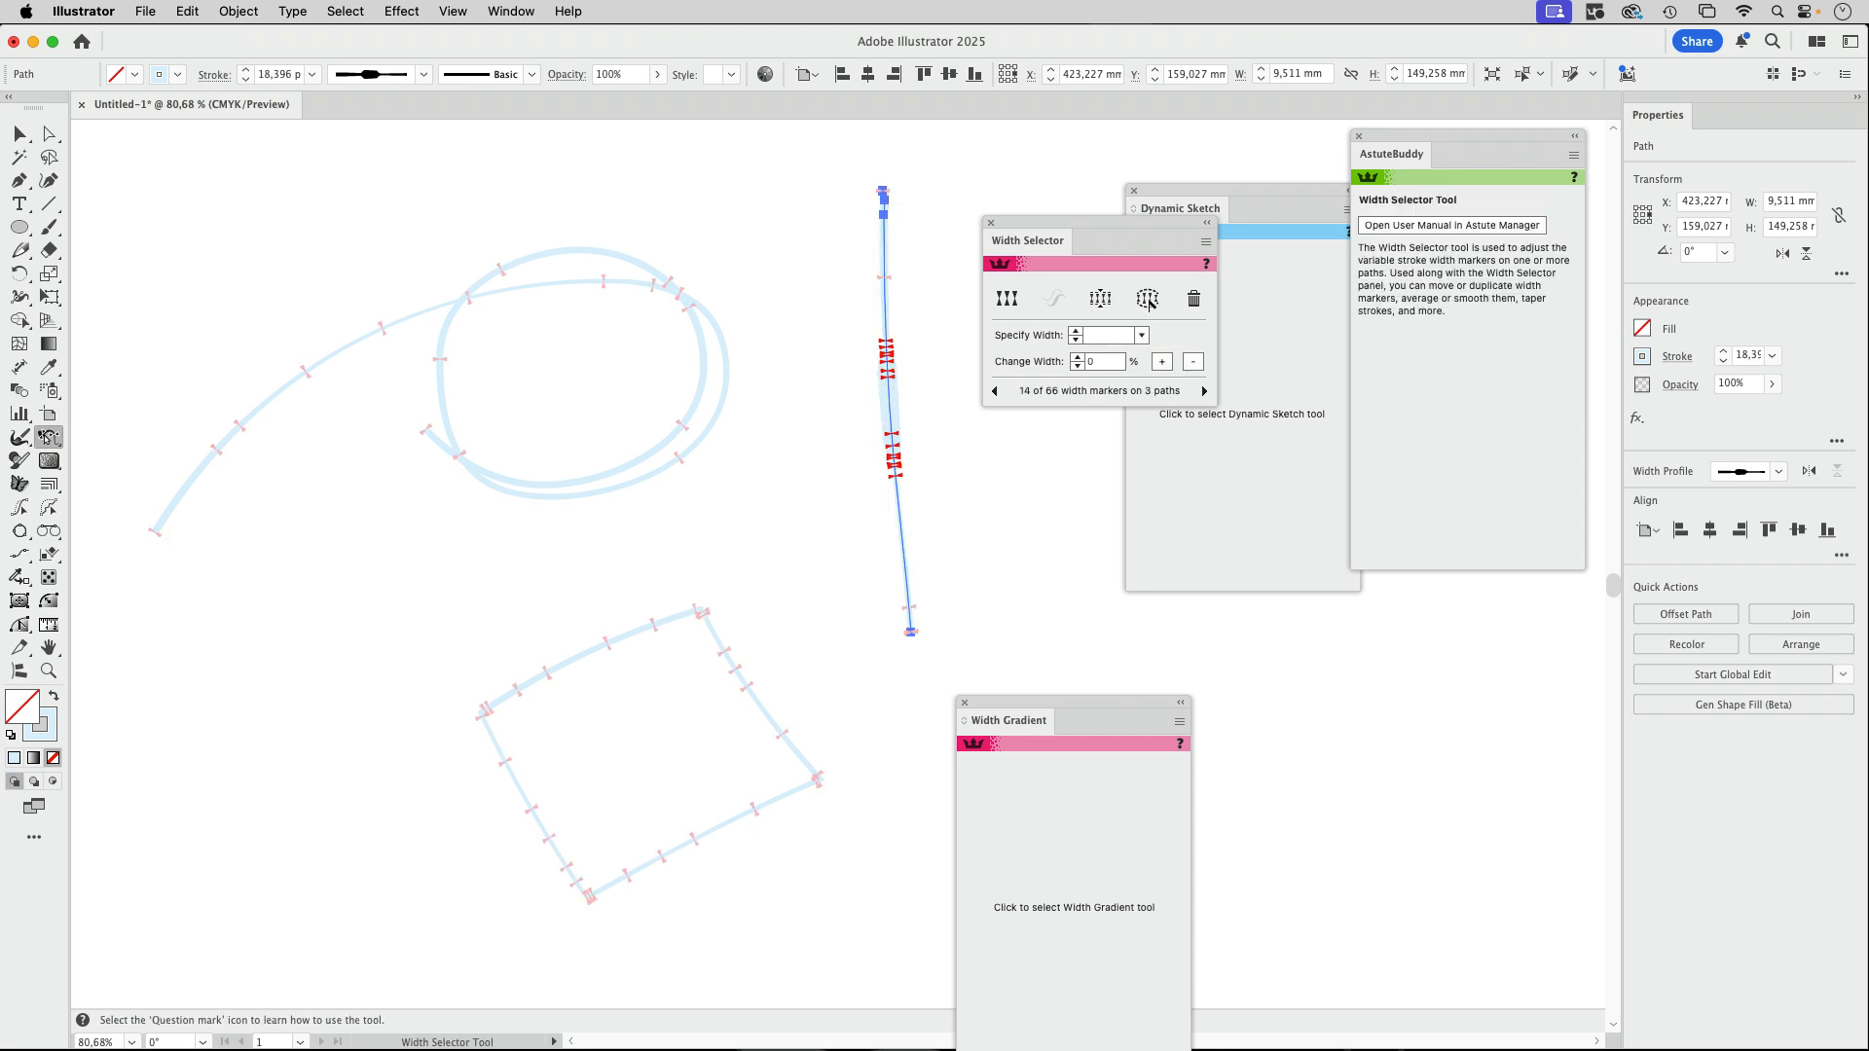
# Smooth the width markers along the upper half of the near-vertical line and delete the markers around its middle.
pyautogui.click(1148, 301)
pyautogui.moveTo(841, 164); pyautogui.dragTo(943, 413)
pyautogui.click(1056, 301)
pyautogui.moveTo(839, 337); pyautogui.dragTo(921, 421)
pyautogui.click(1194, 298)
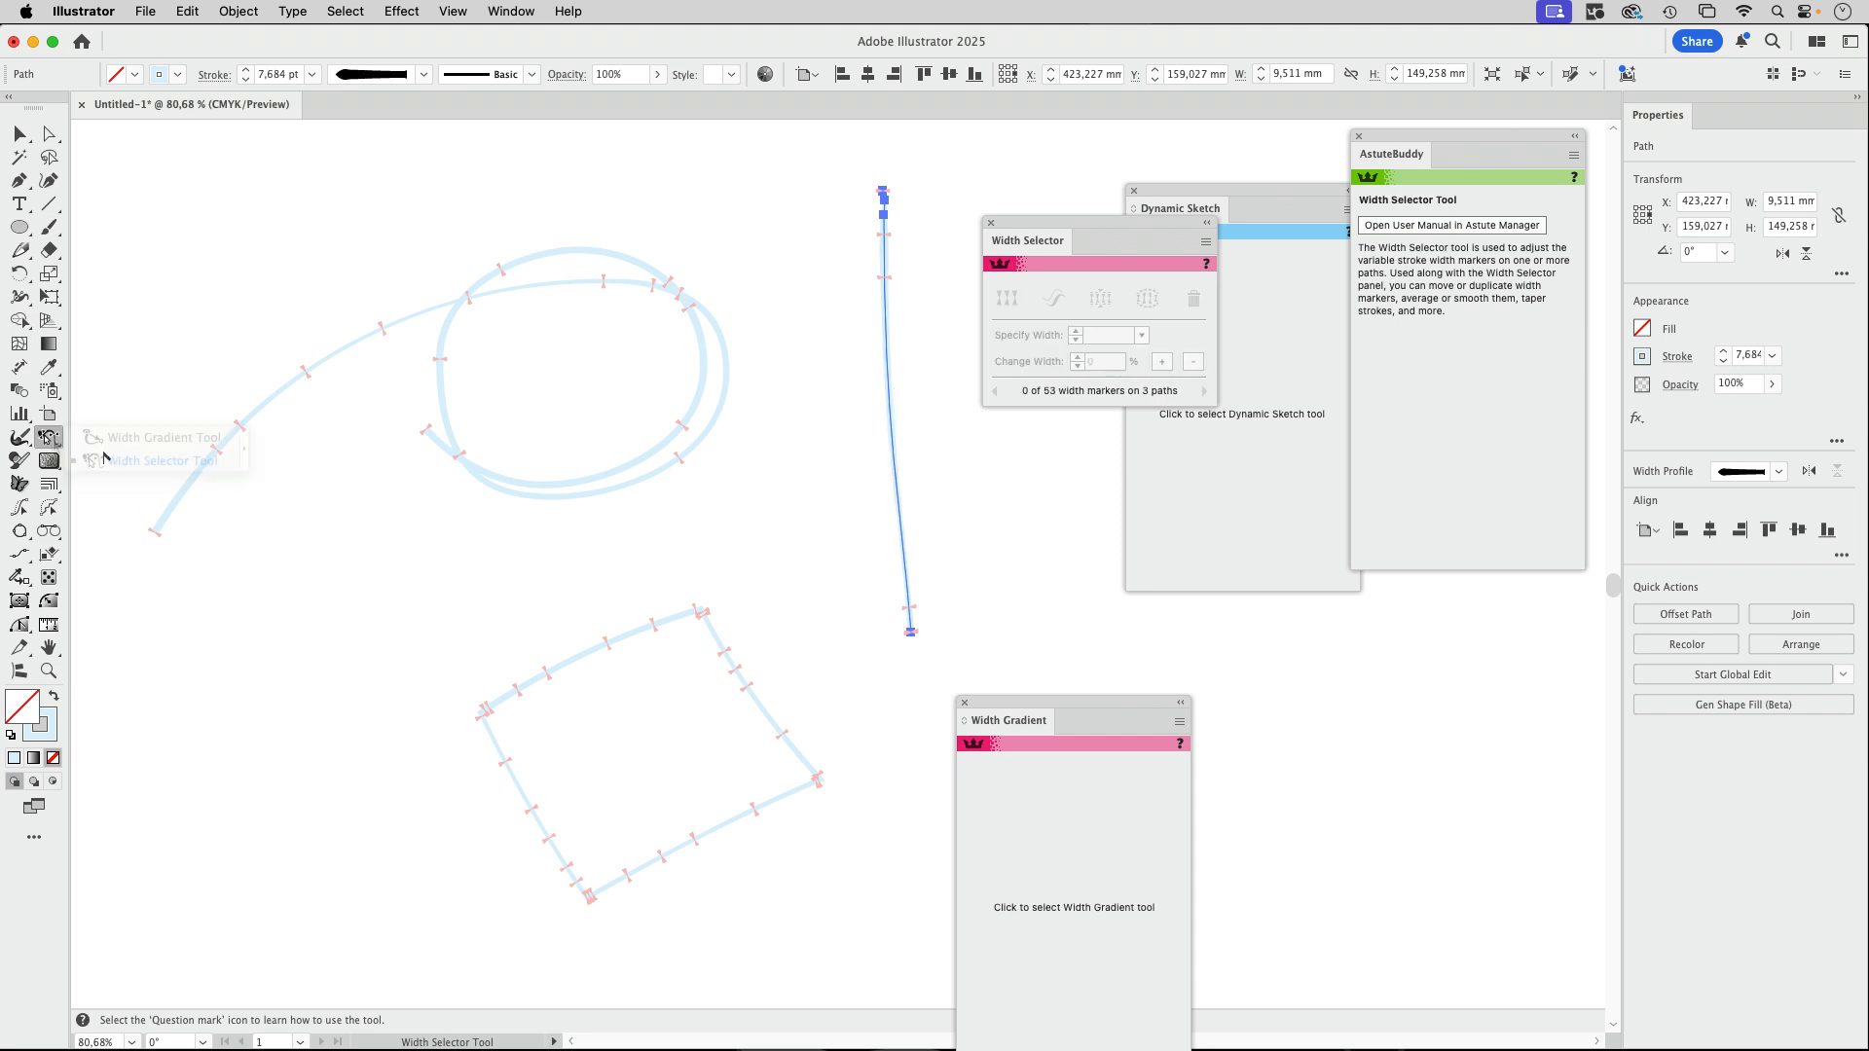
# Erase the width markers on the upper part of the near-vertical line with the Width Eraser tool.
pyautogui.moveTo(48, 437); pyautogui.dragTo(89, 444)
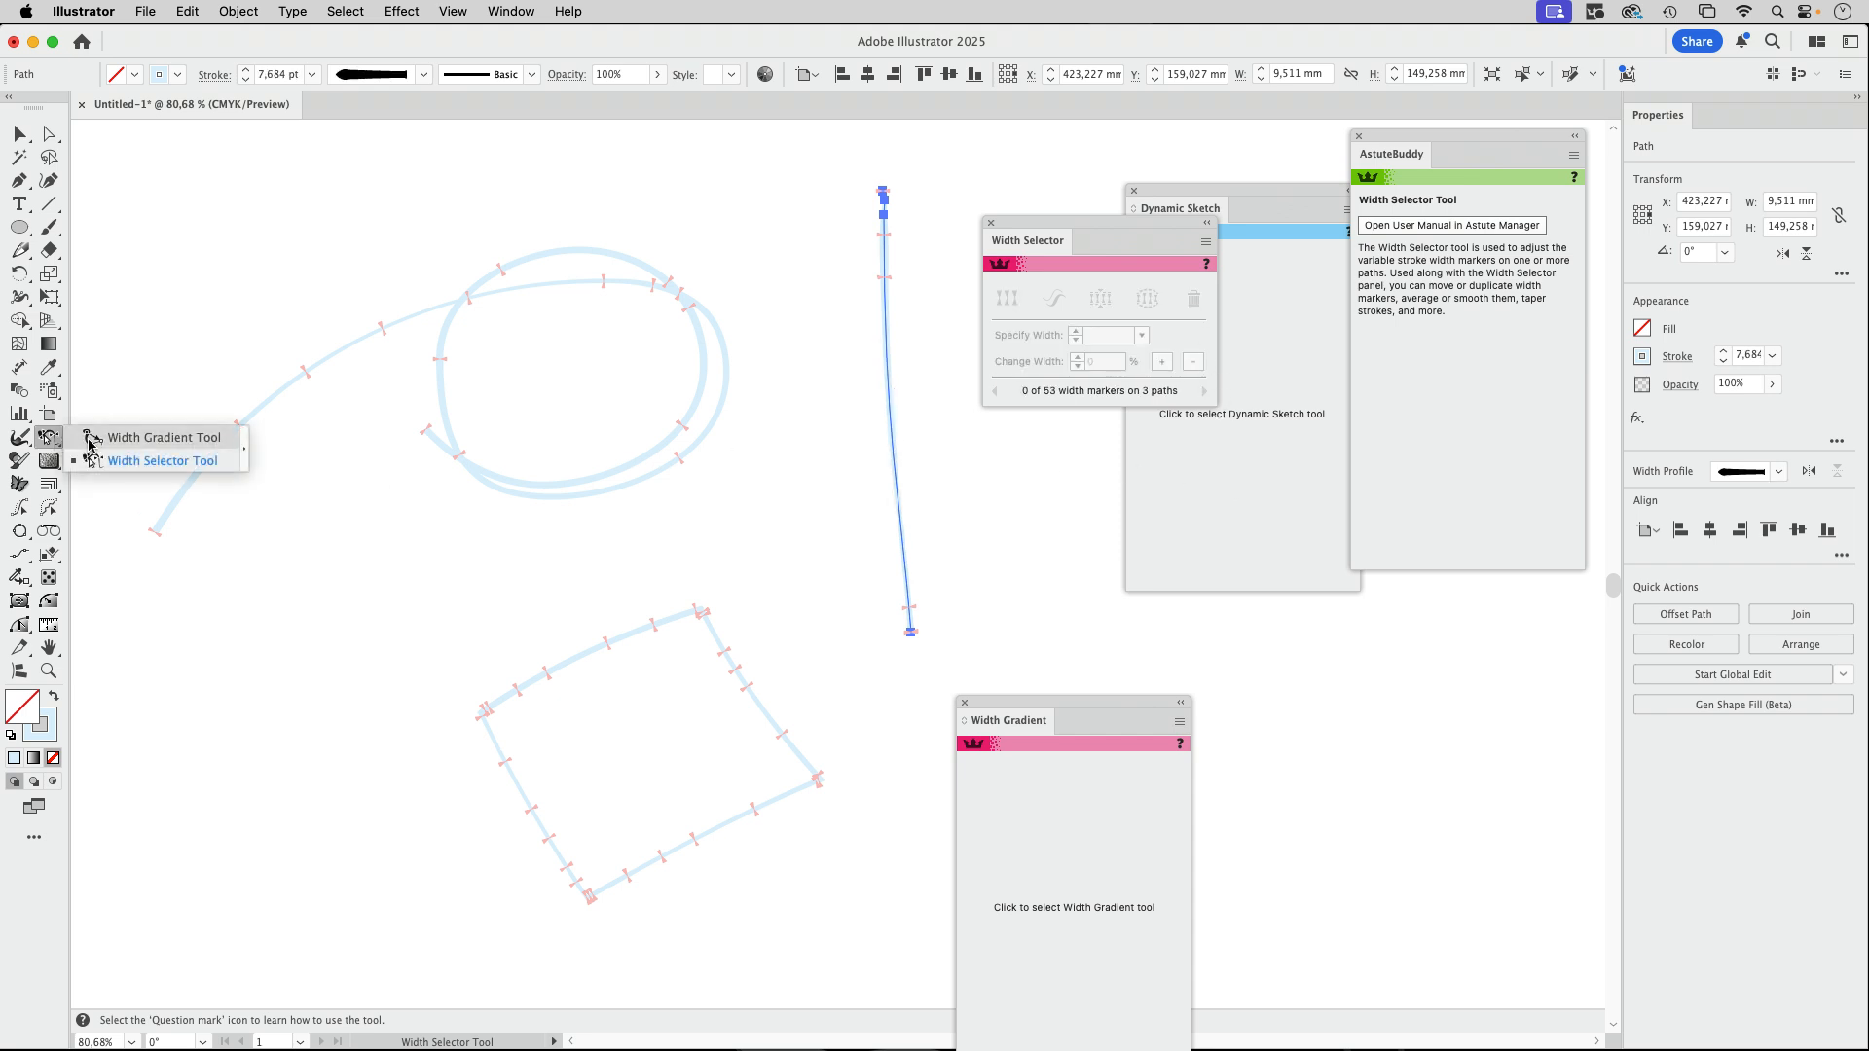
pyautogui.click(21, 442)
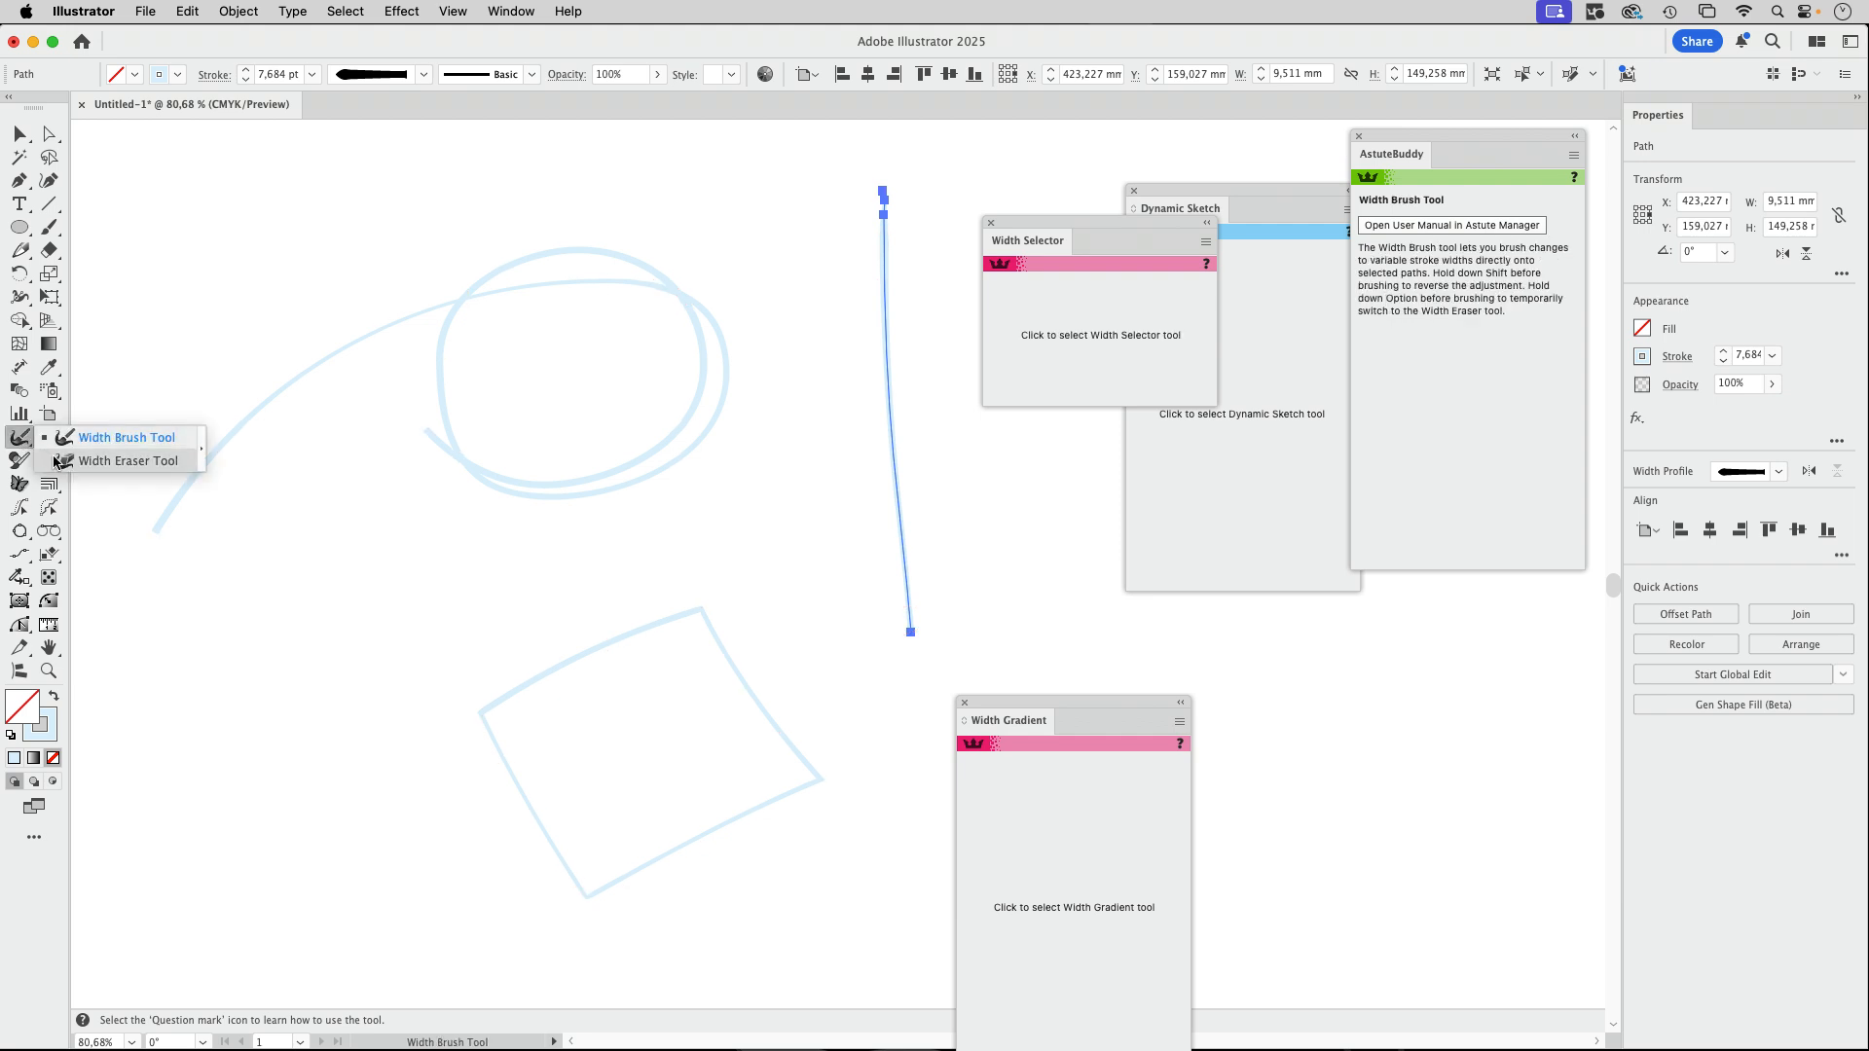
pyautogui.click(60, 463)
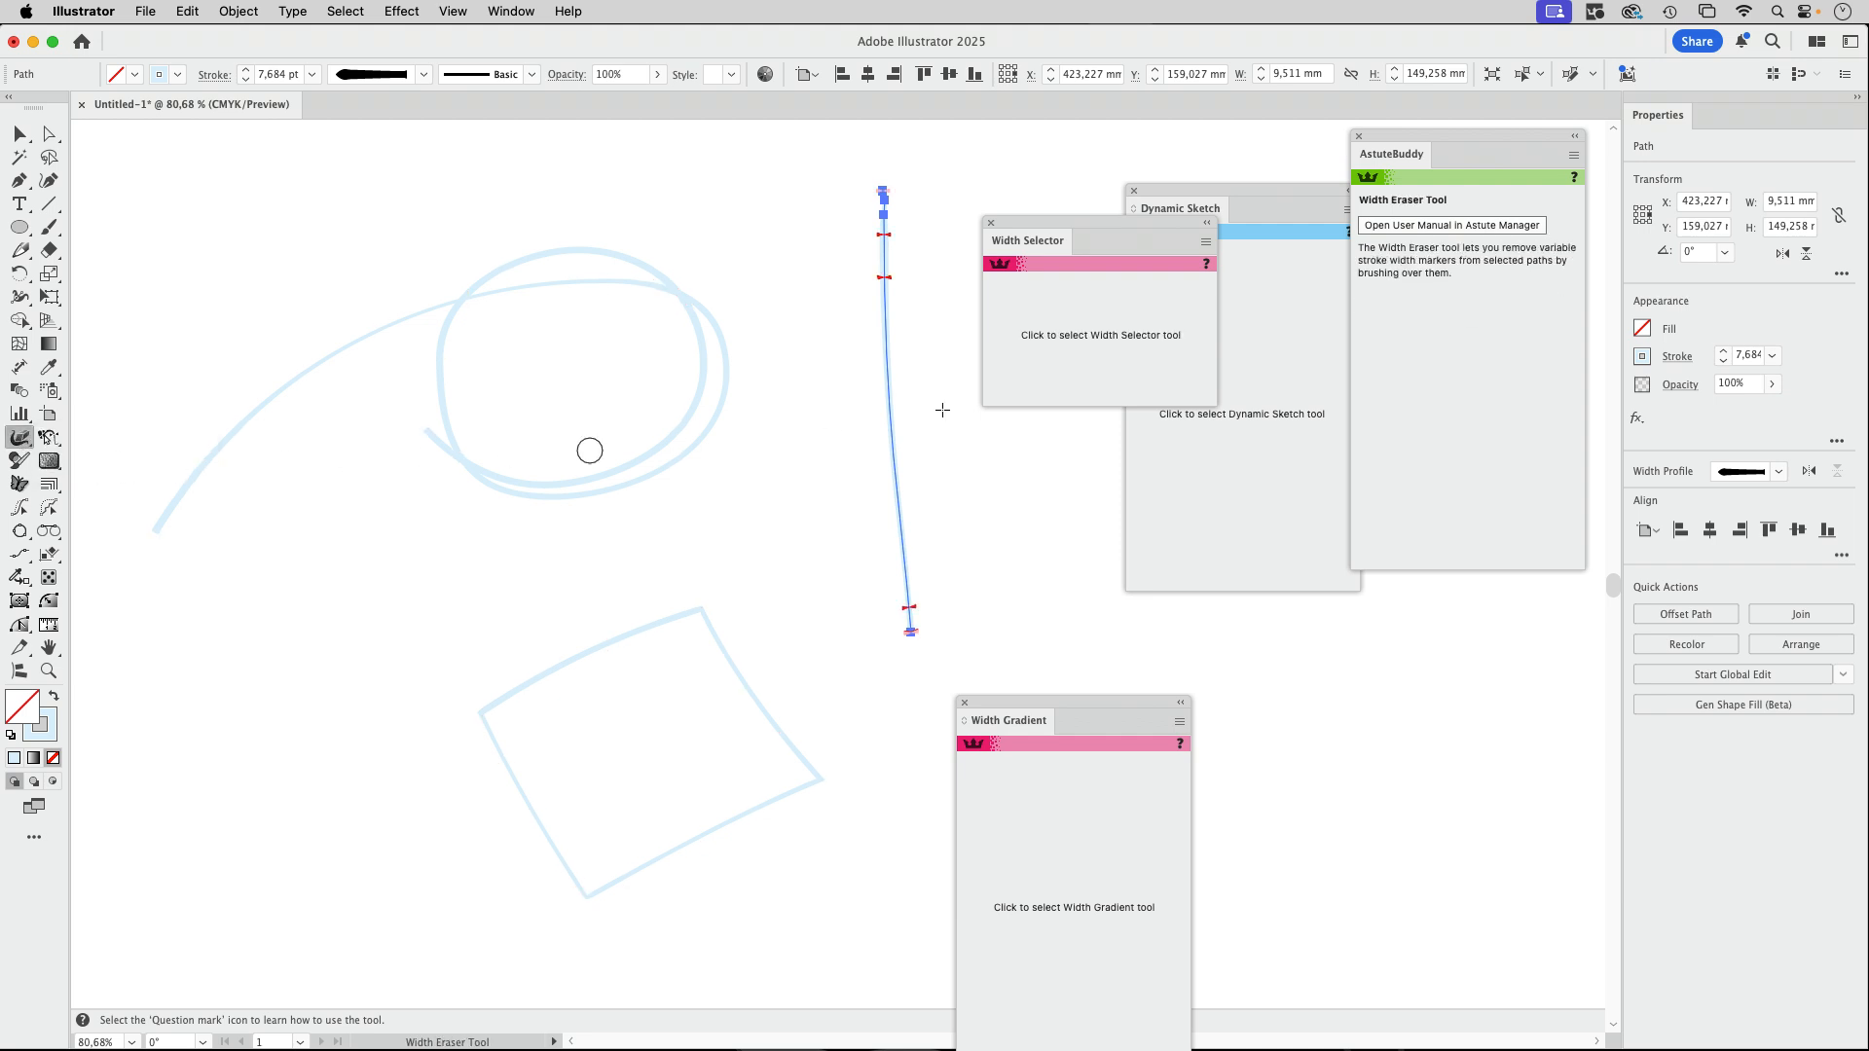
pyautogui.moveTo(877, 171); pyautogui.dragTo(913, 373)
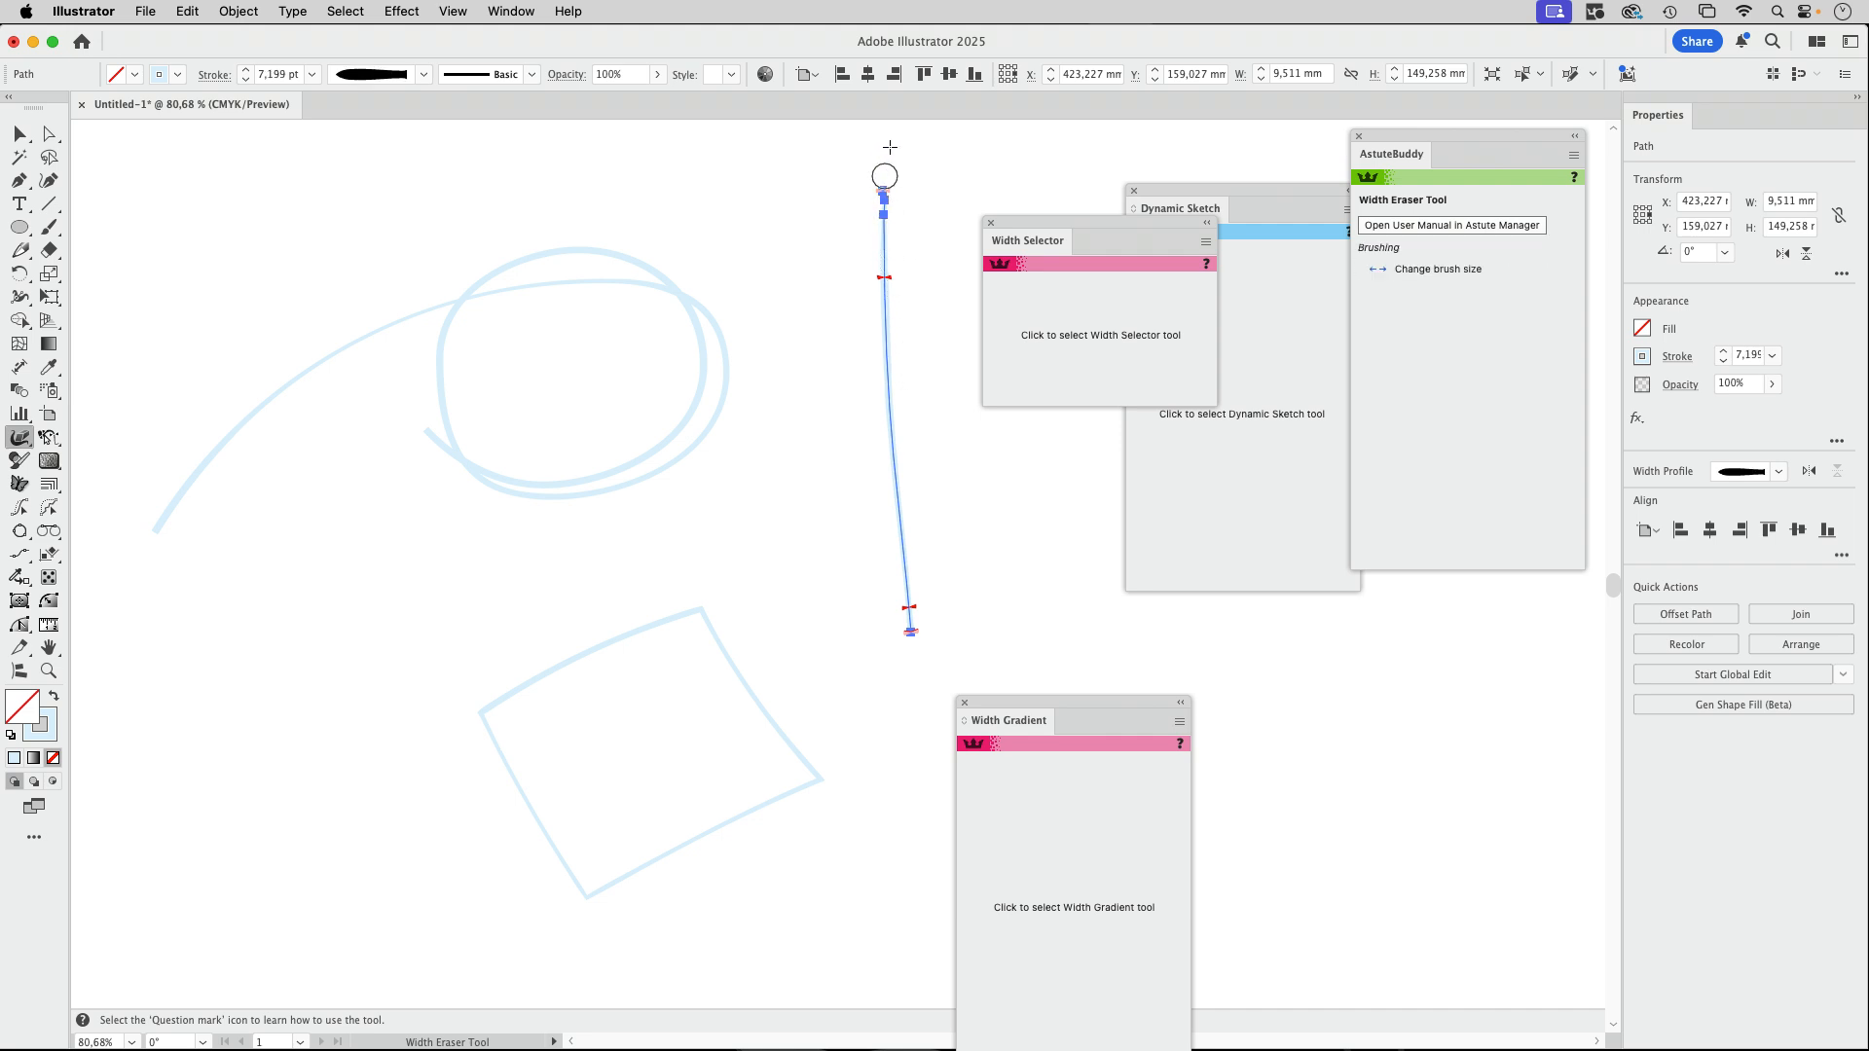
pyautogui.moveTo(884, 179); pyautogui.dragTo(878, 321)
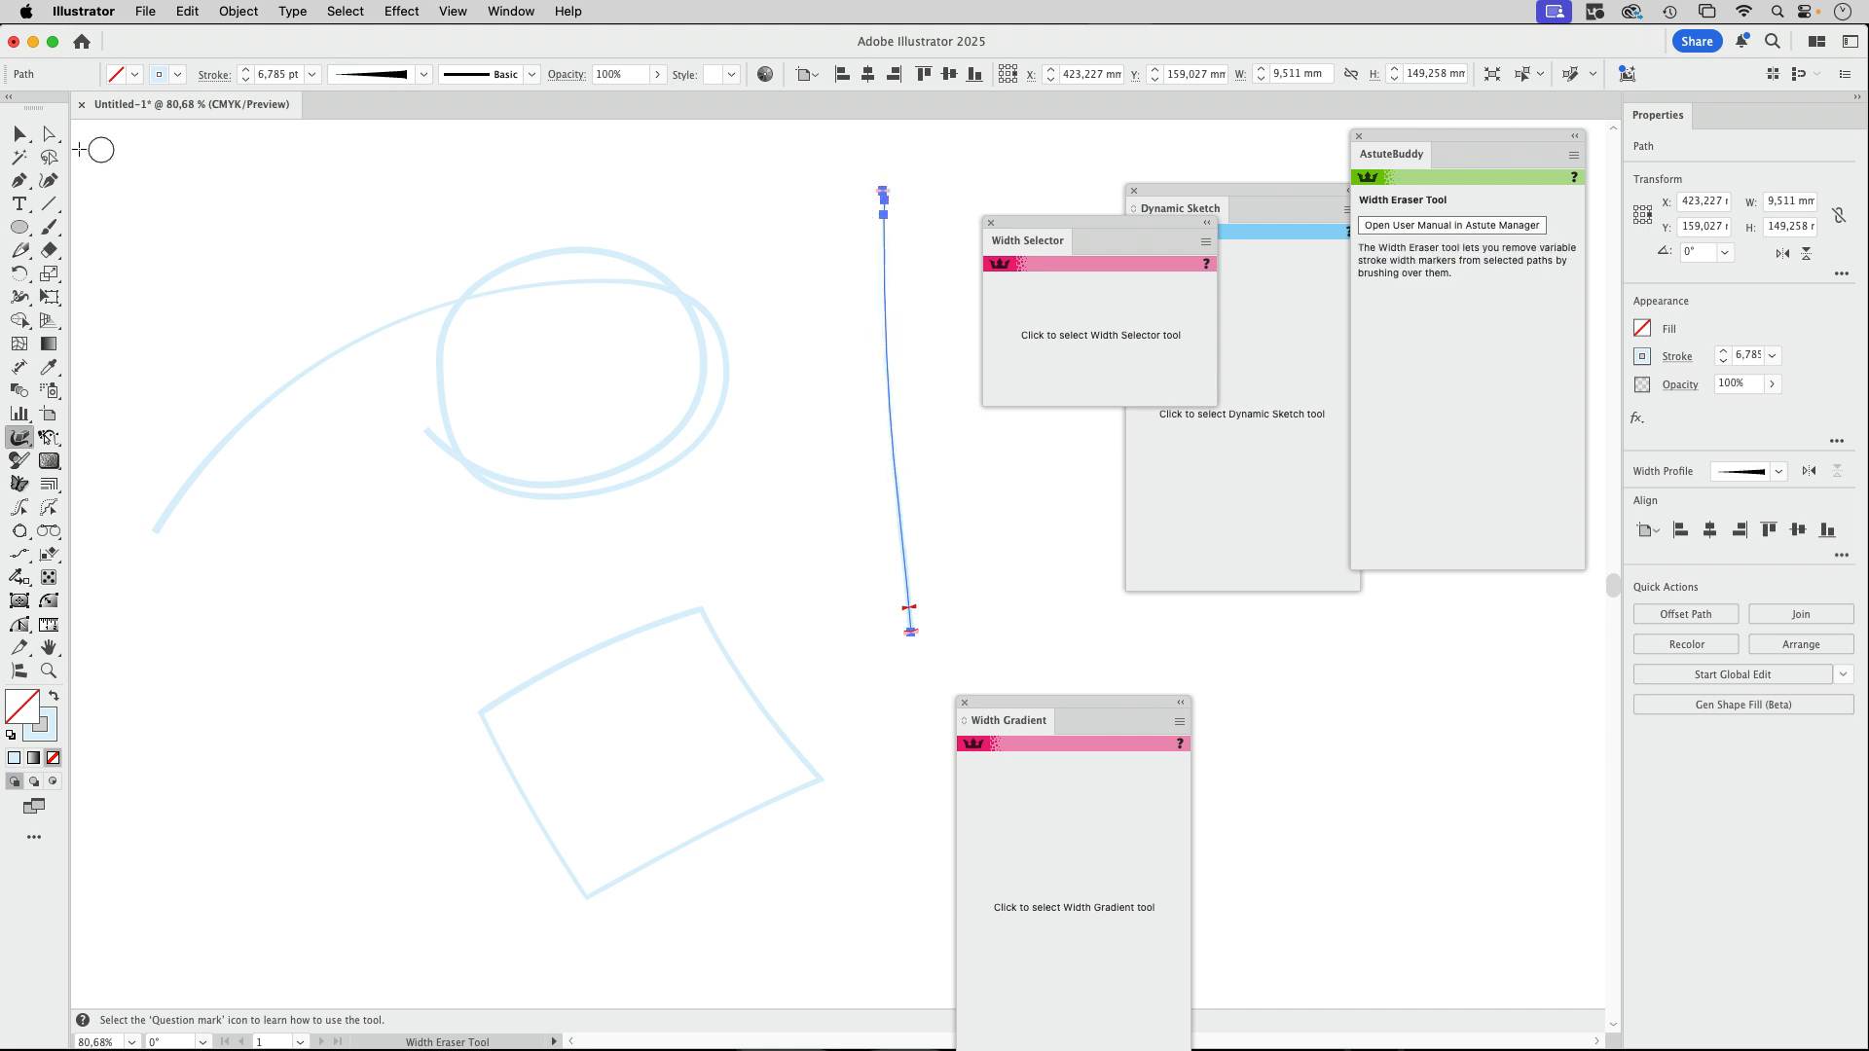
# Delete the looping curve, the four-sided shape and the near-vertical line.
pyautogui.click(20, 133)
pyautogui.moveTo(364, 208)
pyautogui.mouseDown()
pyautogui.moveTo(780, 765)
pyautogui.moveTo(815, 861)
pyautogui.mouseUp()
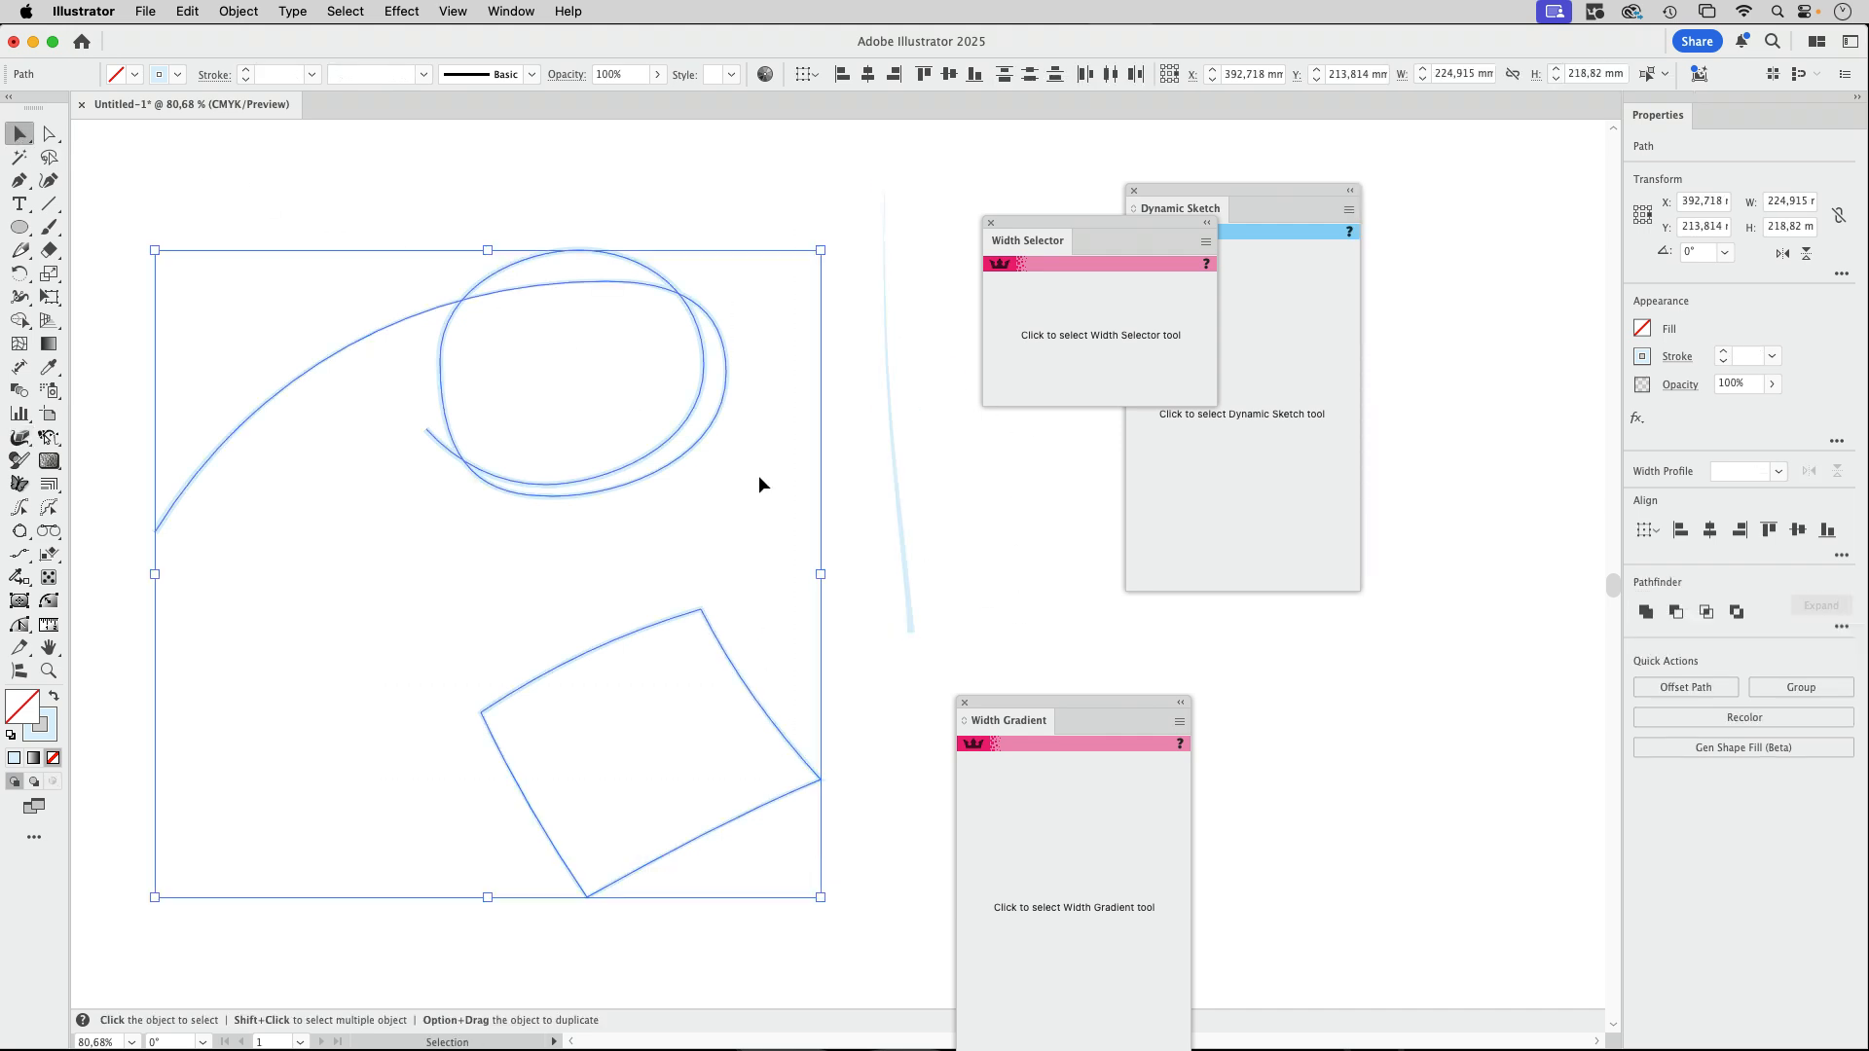
pyautogui.press('Delete')
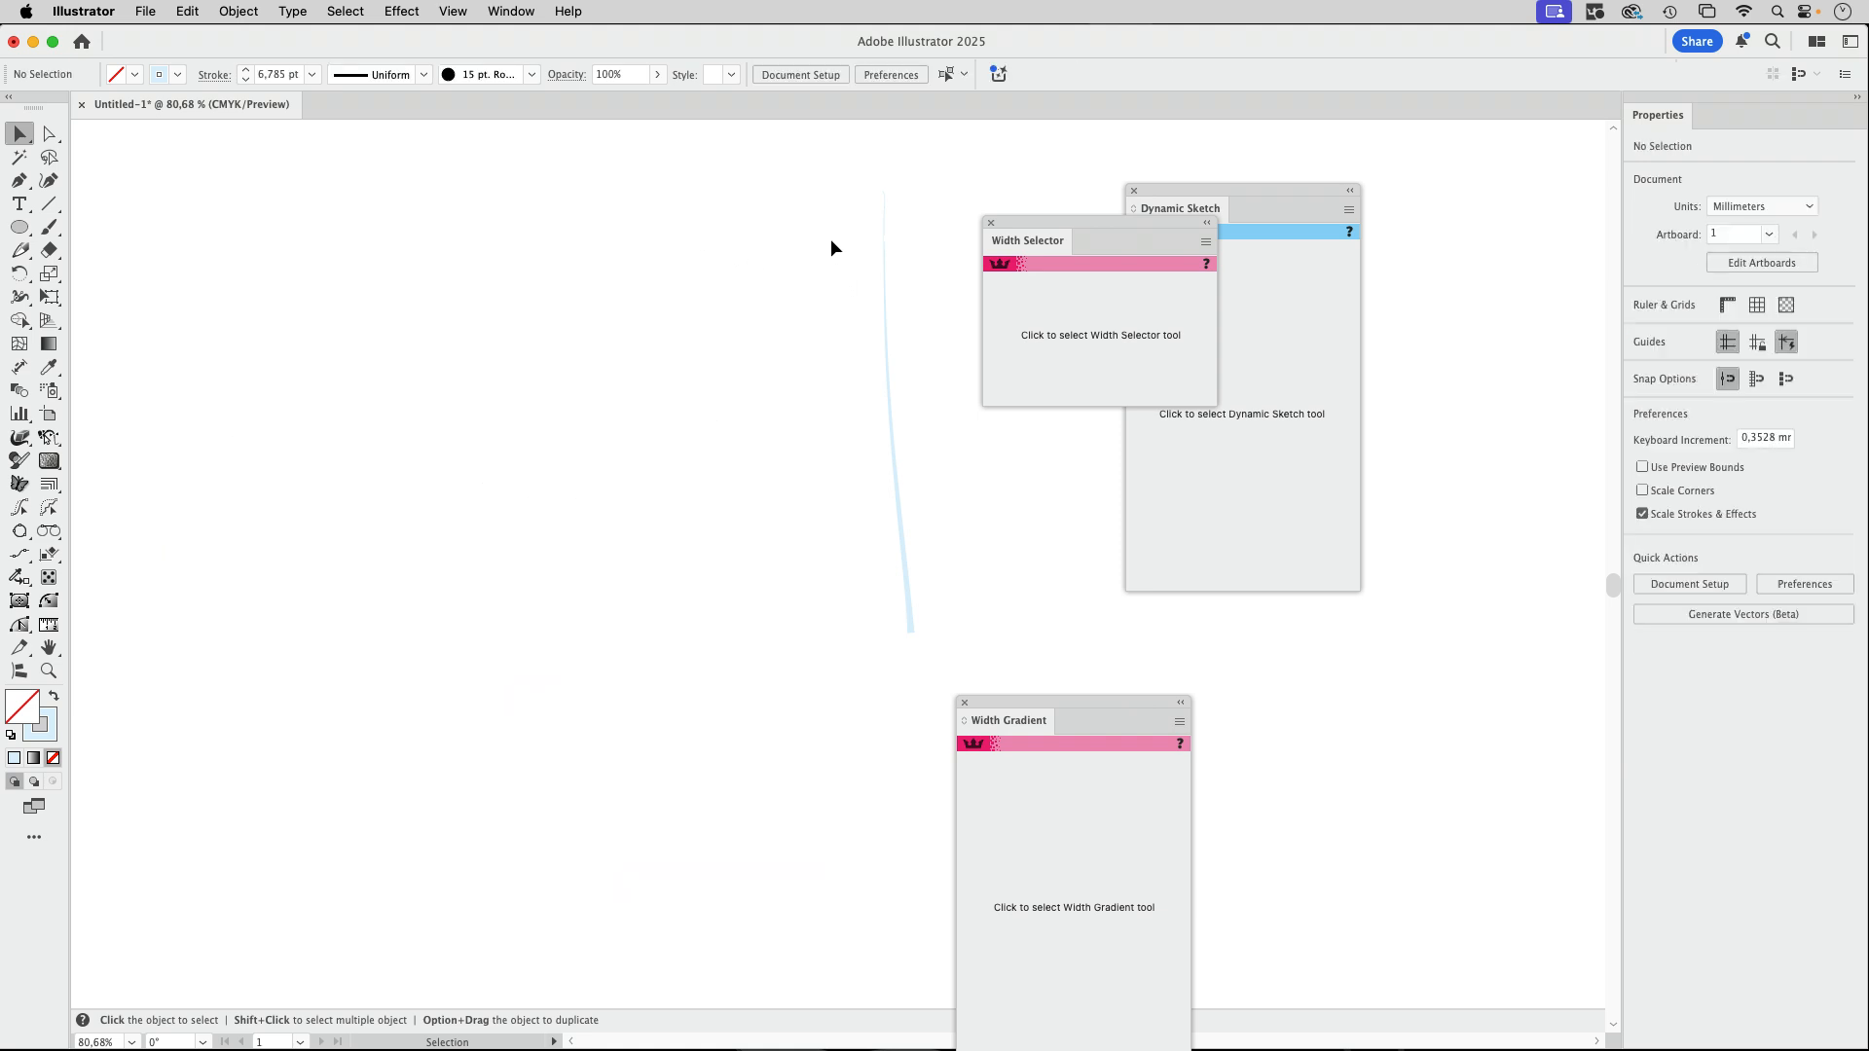
pyautogui.moveTo(818, 220); pyautogui.dragTo(999, 662)
pyautogui.press('Delete')
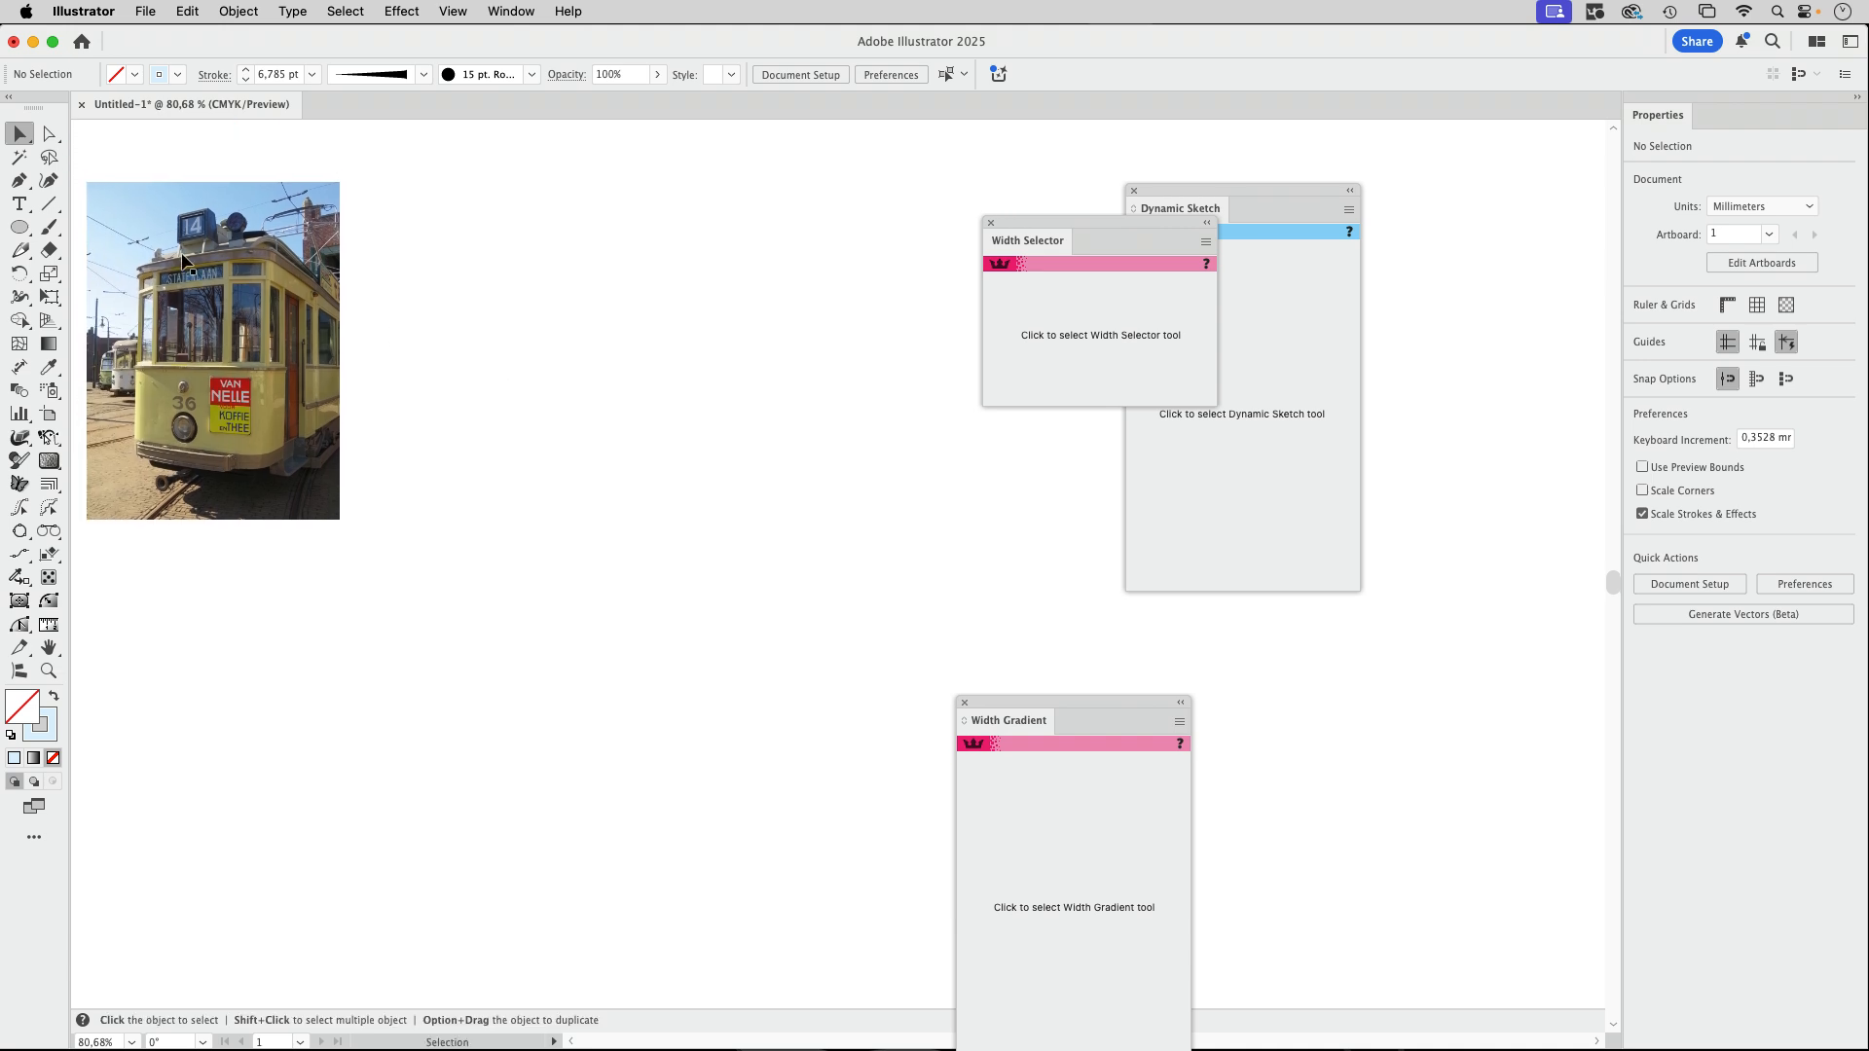
# Draw a small circle about 4.6 mm wide beside the tram photo and give its stroke the Uniform width profile.
pyautogui.click(20, 226)
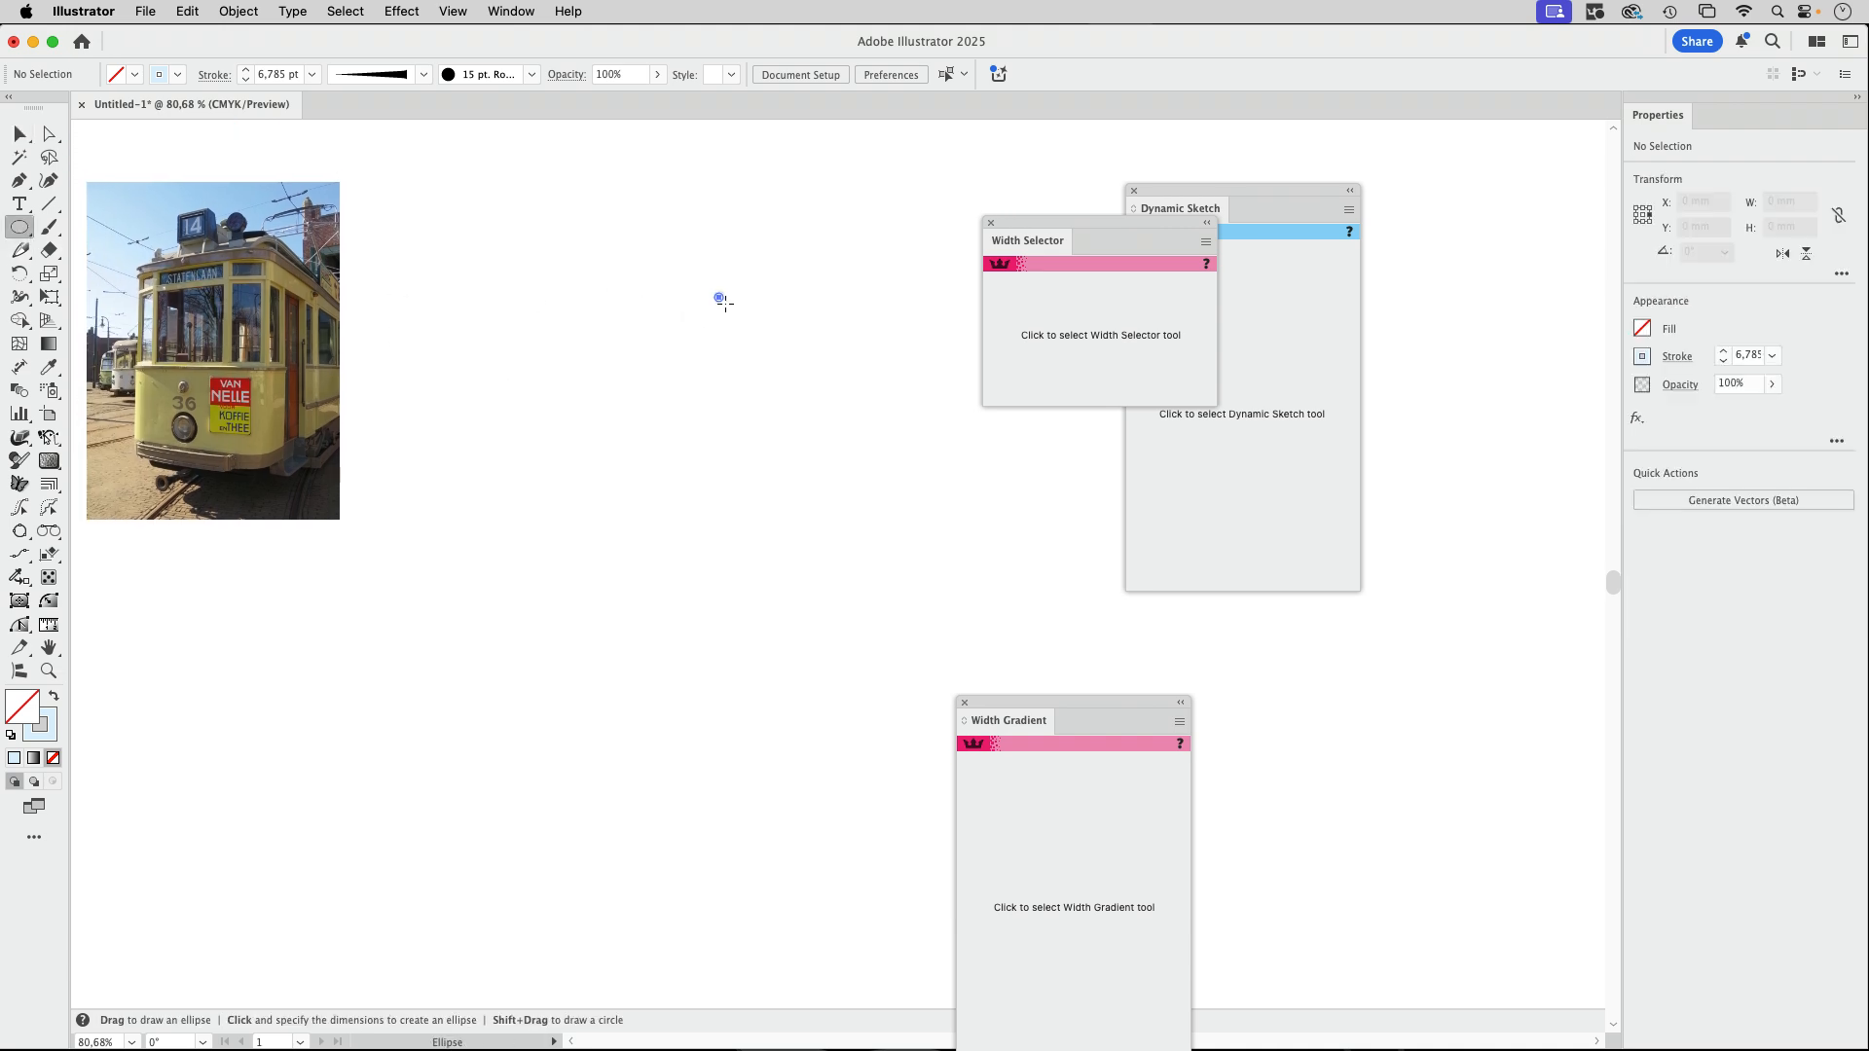
pyautogui.moveTo(722, 300); pyautogui.dragTo(728, 305)
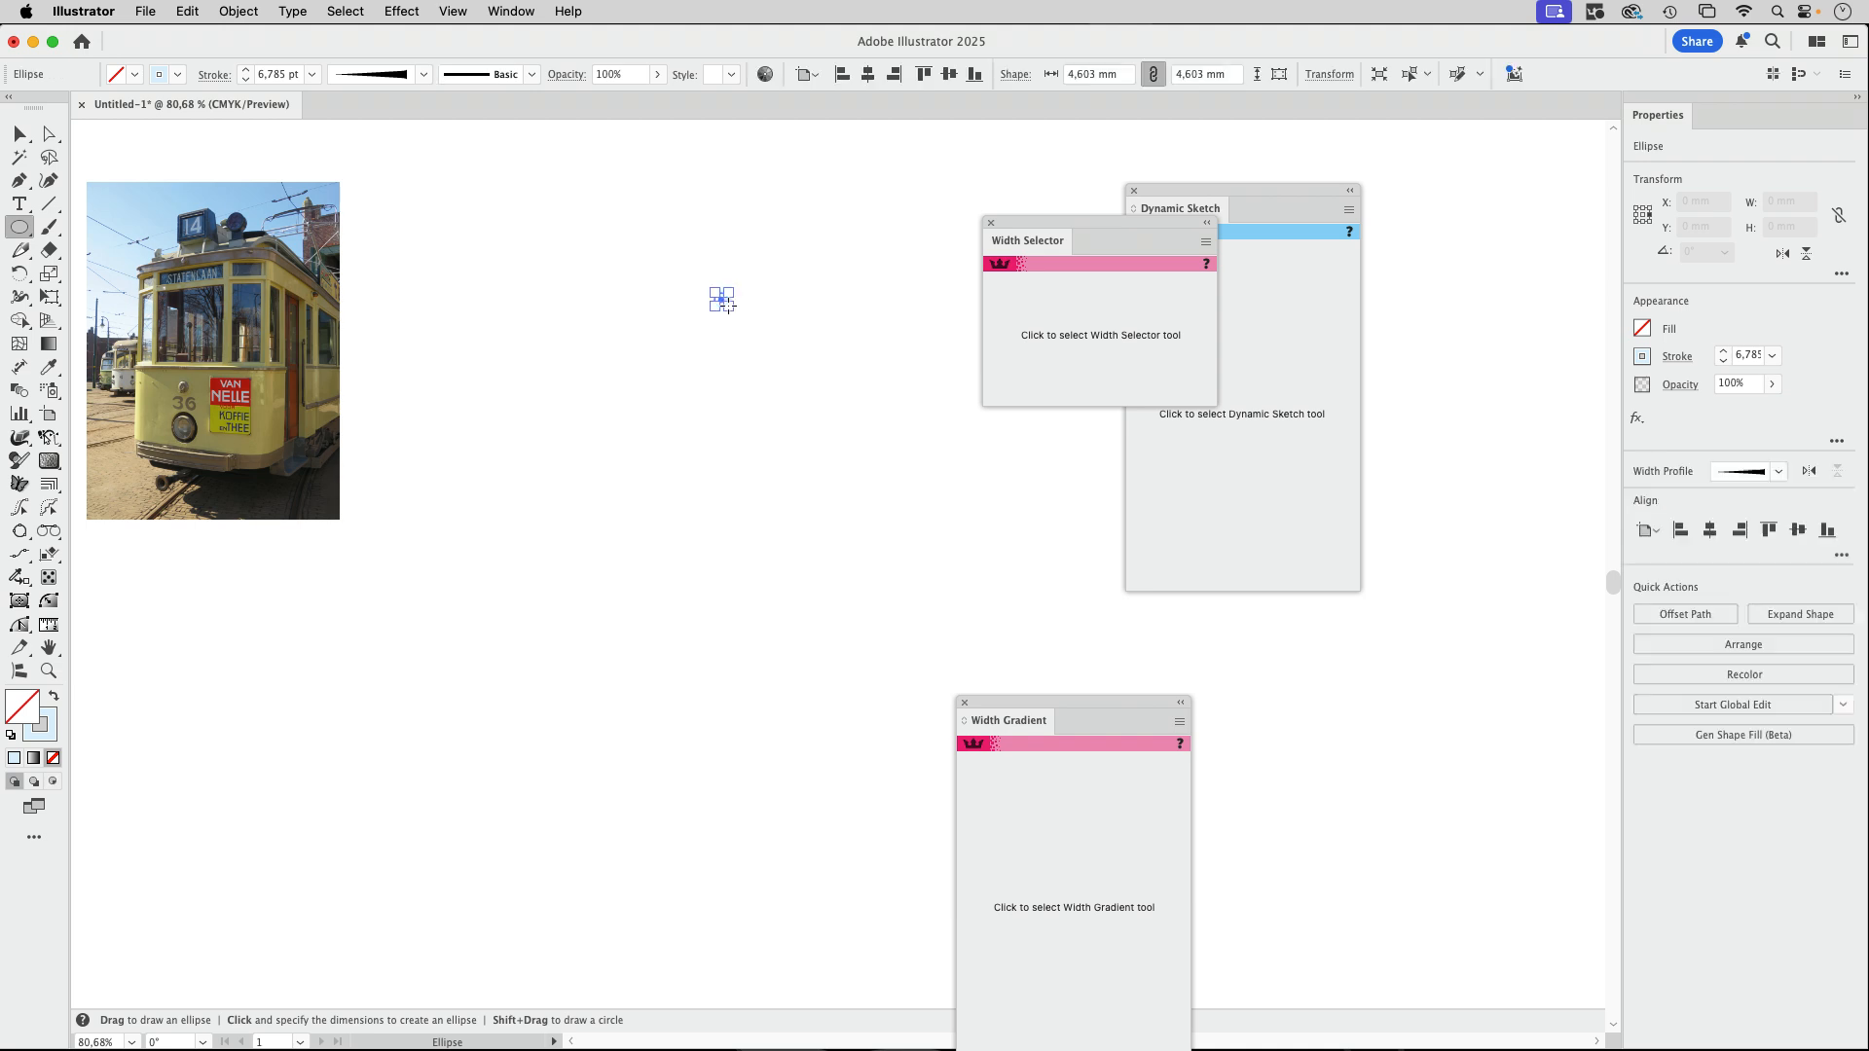
pyautogui.click(423, 74)
pyautogui.click(399, 107)
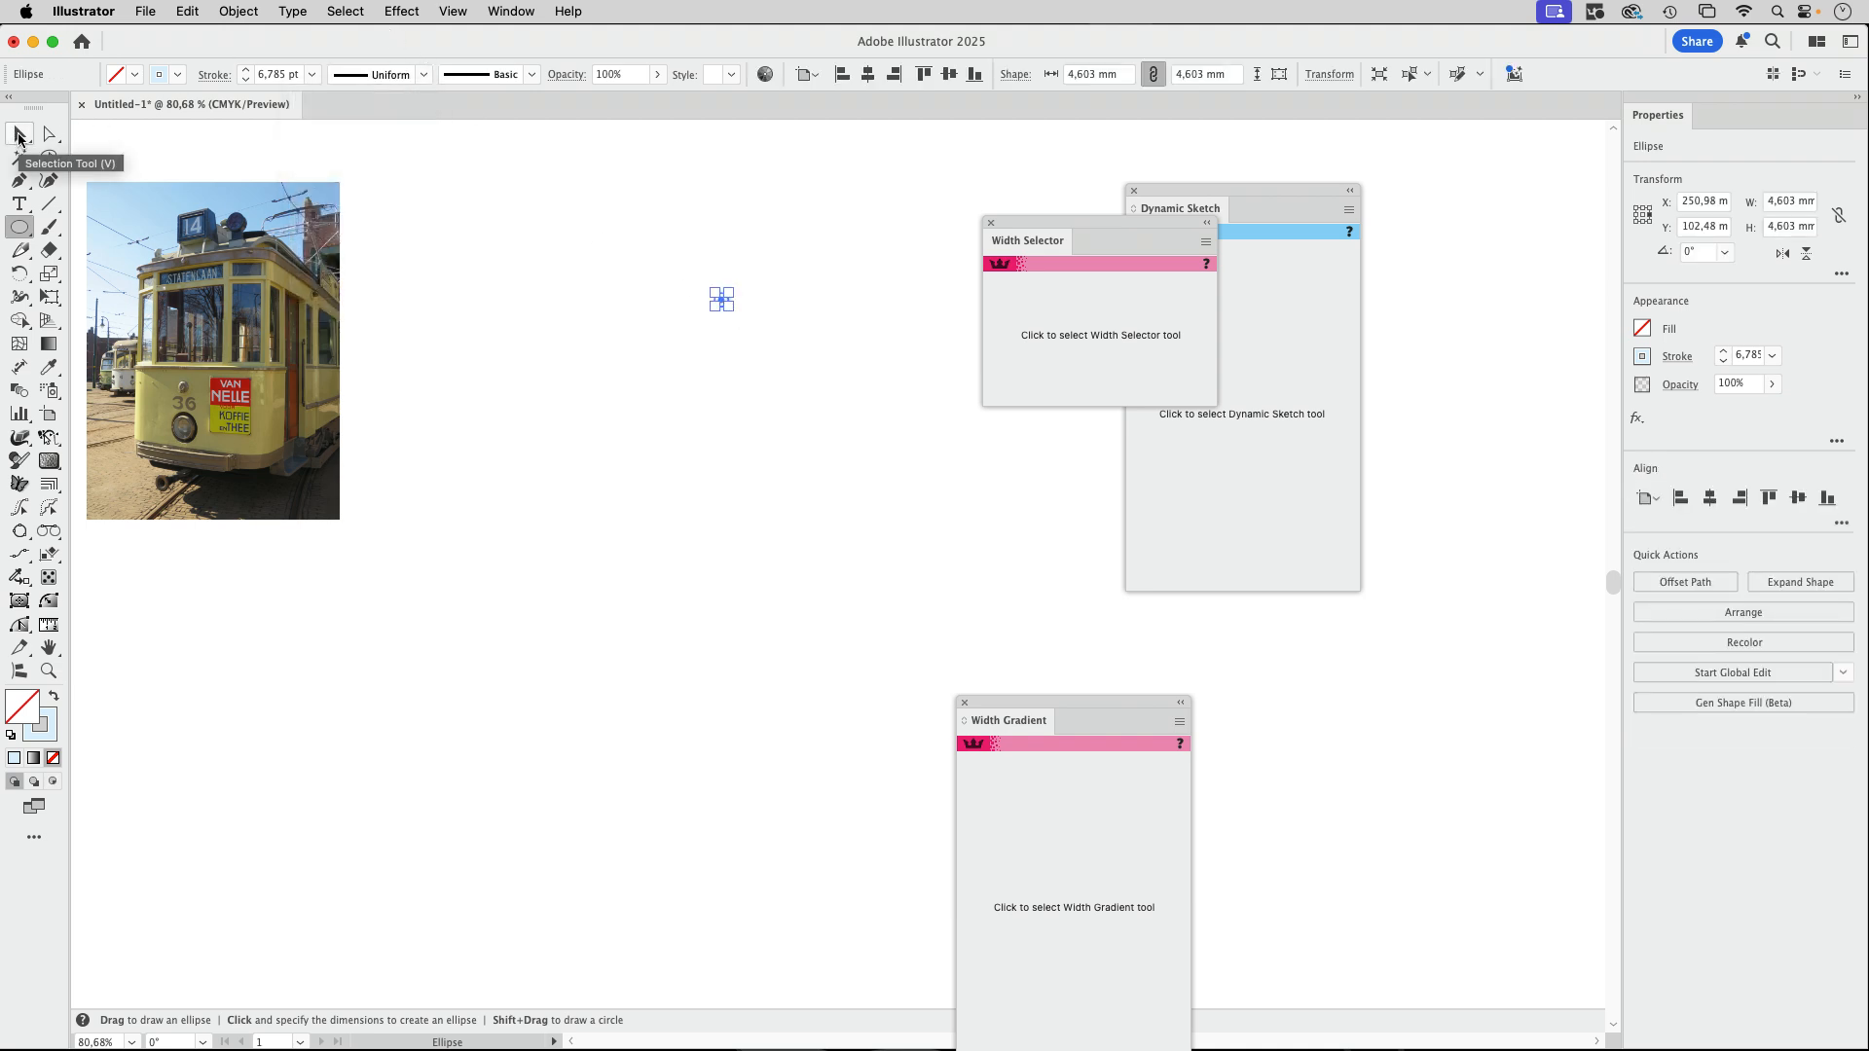
pyautogui.click(19, 136)
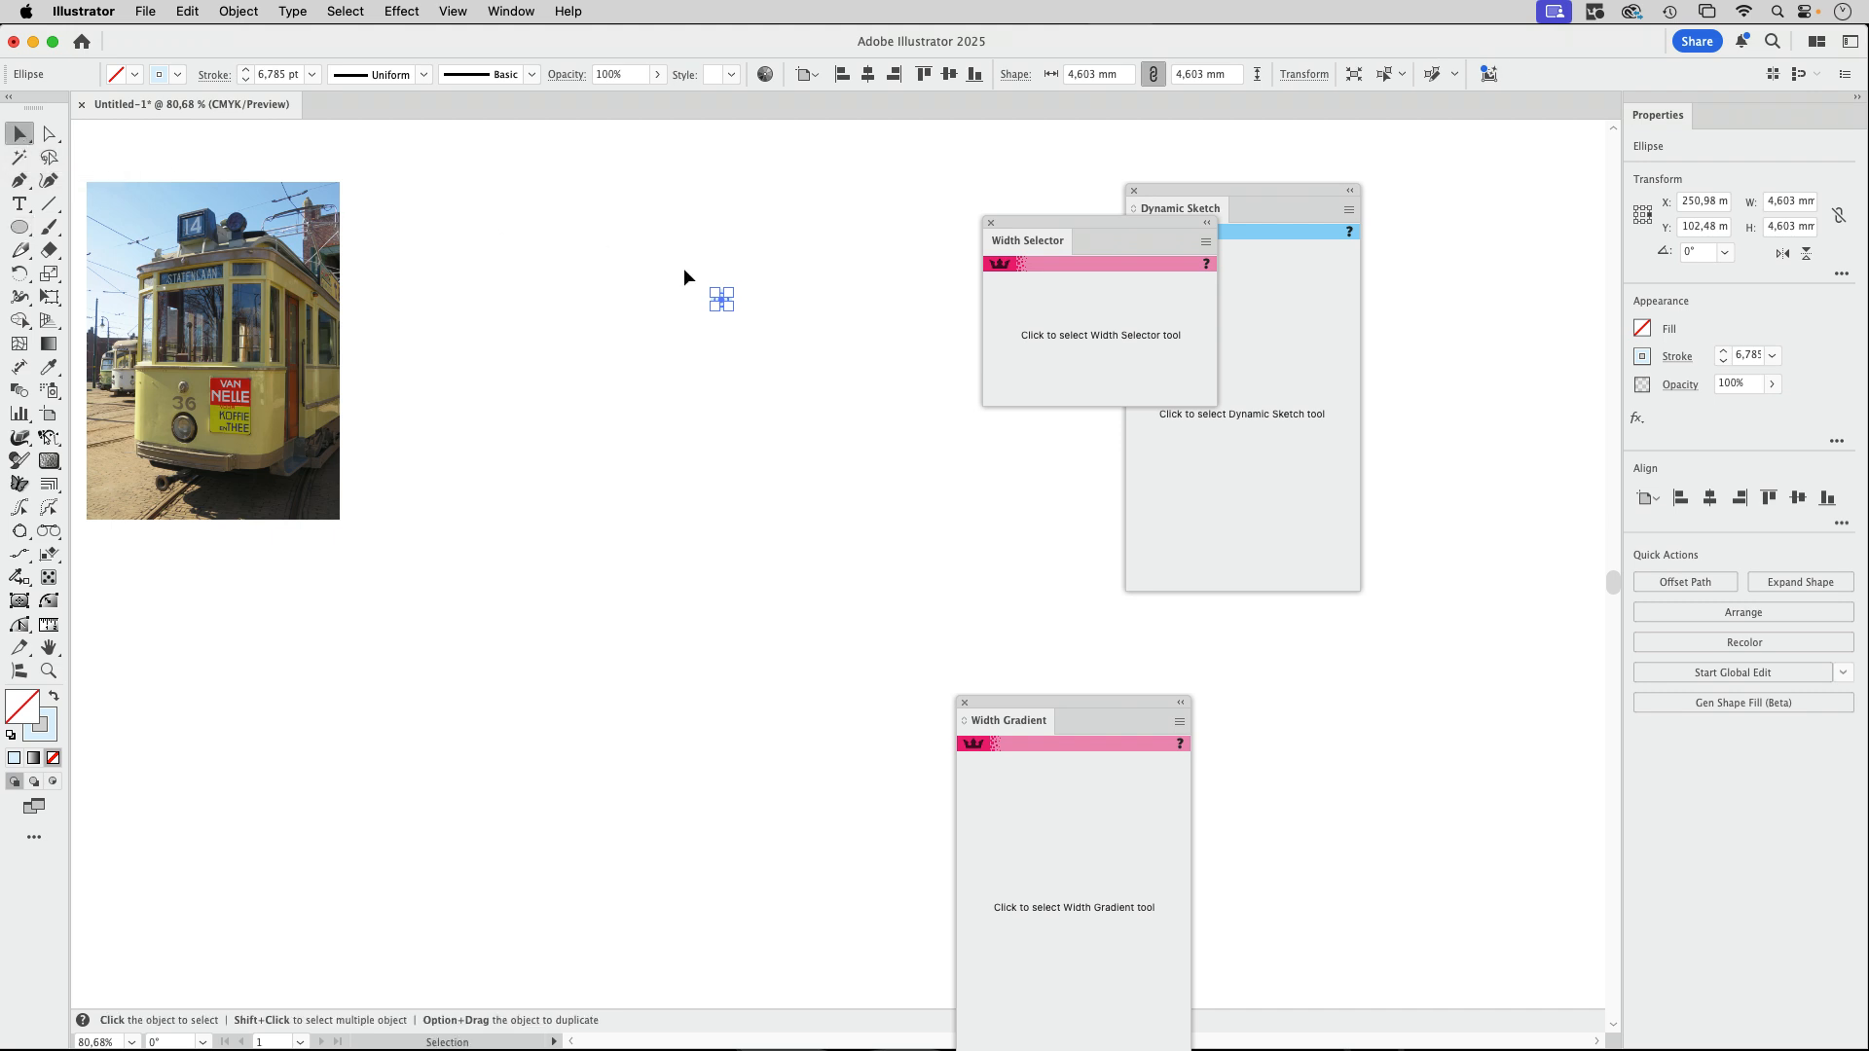
# Offset the small circle outward with the AG Offset tool in 54 steps over a total distance of about 95.6 mm, and close its panel.
pyautogui.click(50, 485)
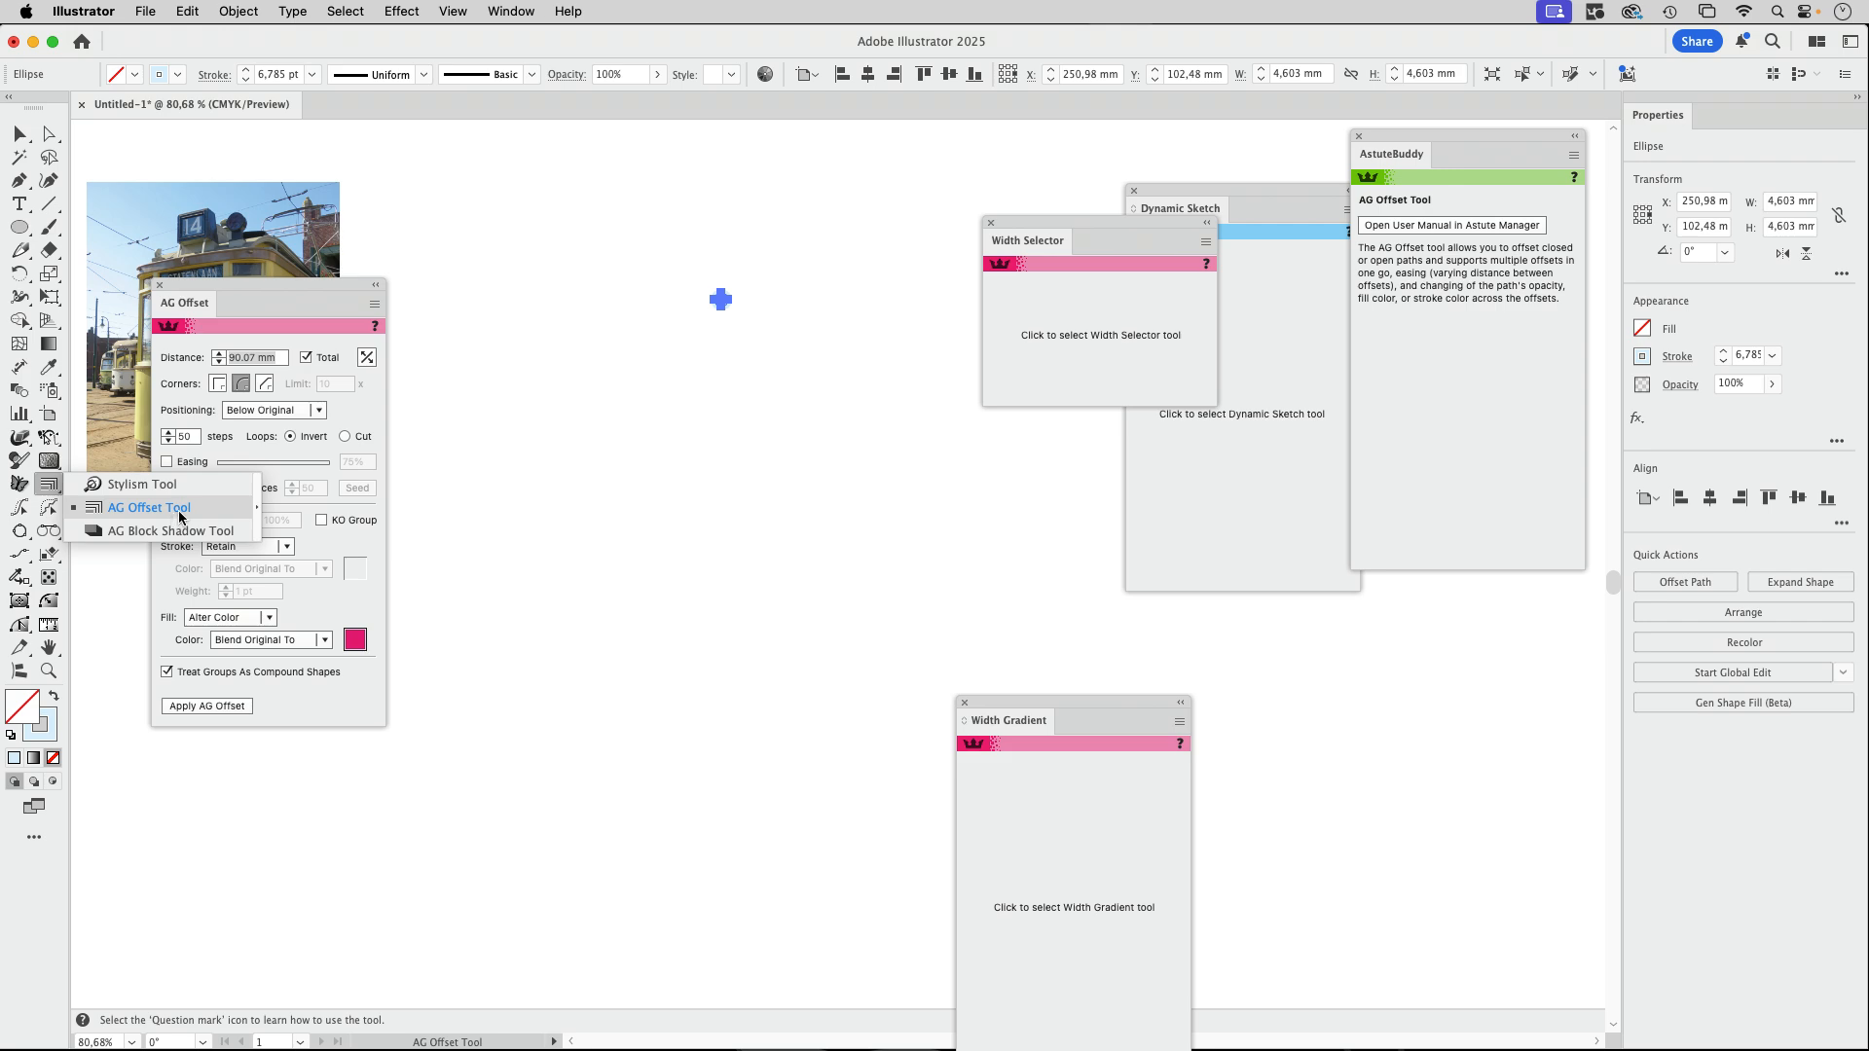
pyautogui.click(180, 517)
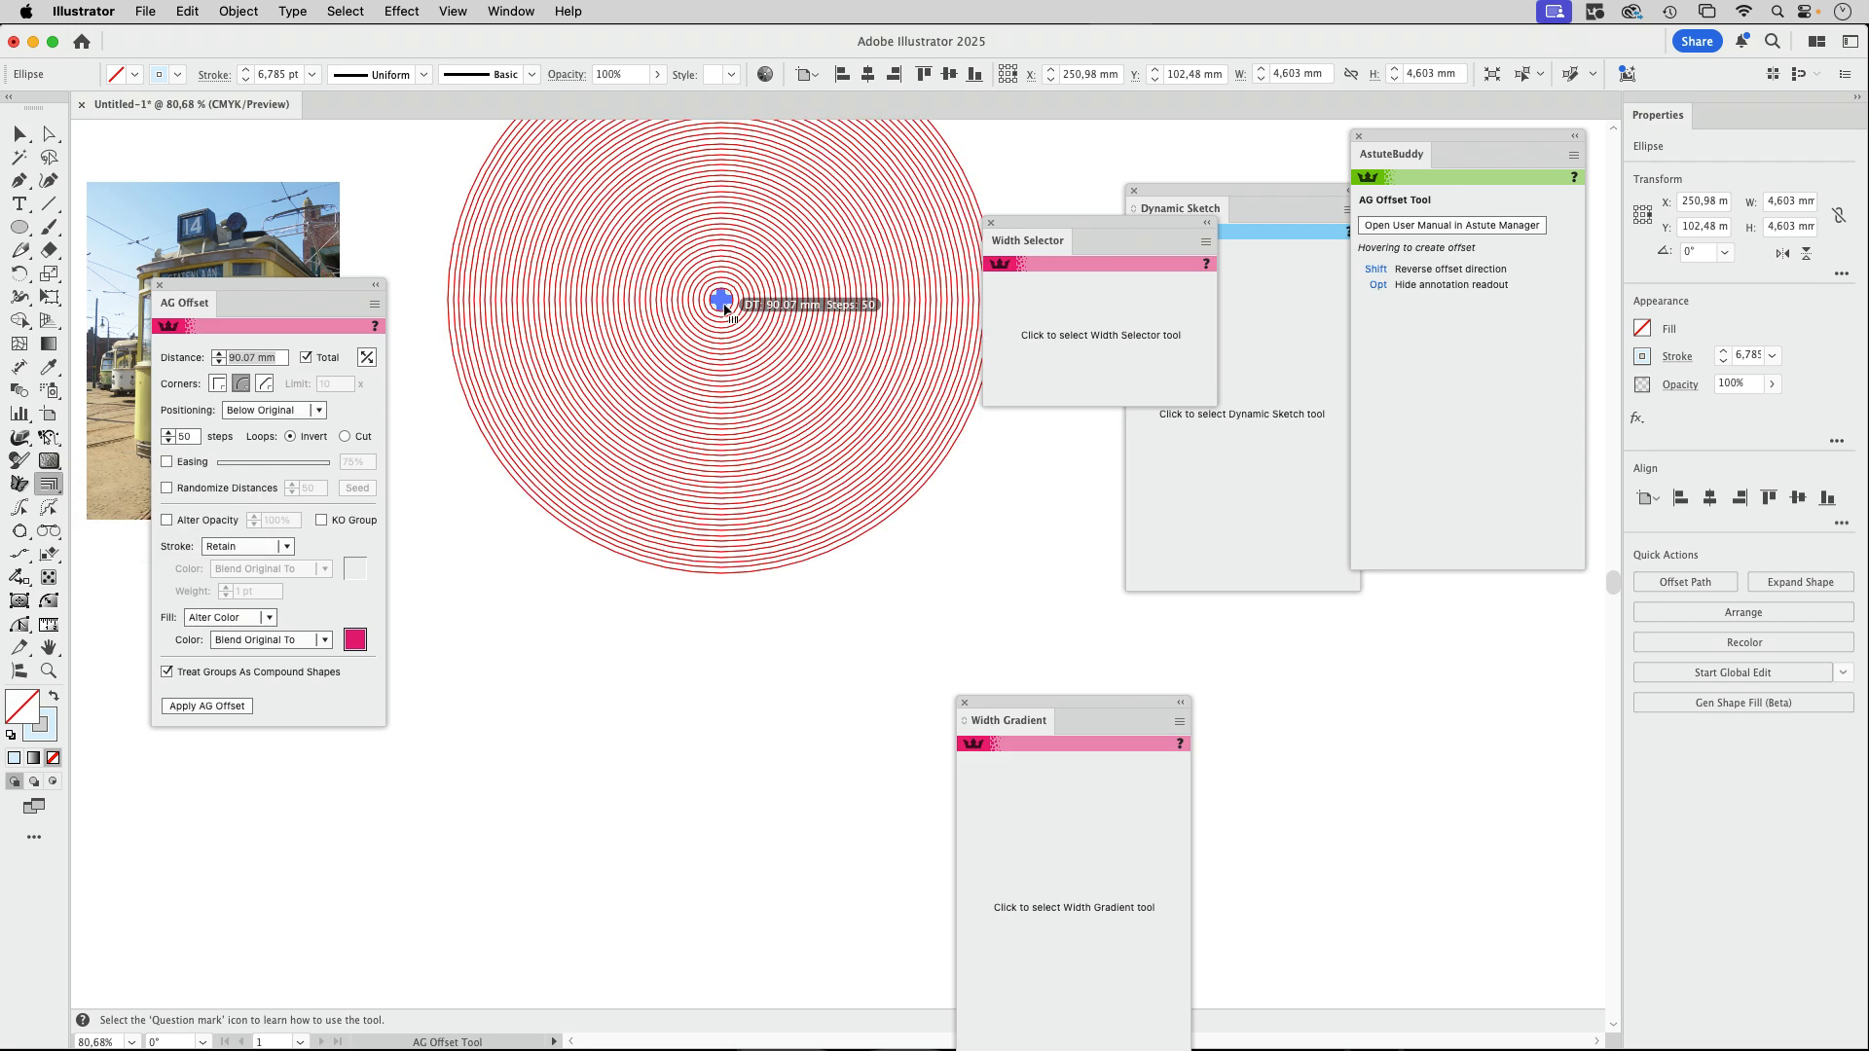
pyautogui.moveTo(720, 301); pyautogui.dragTo(905, 532)
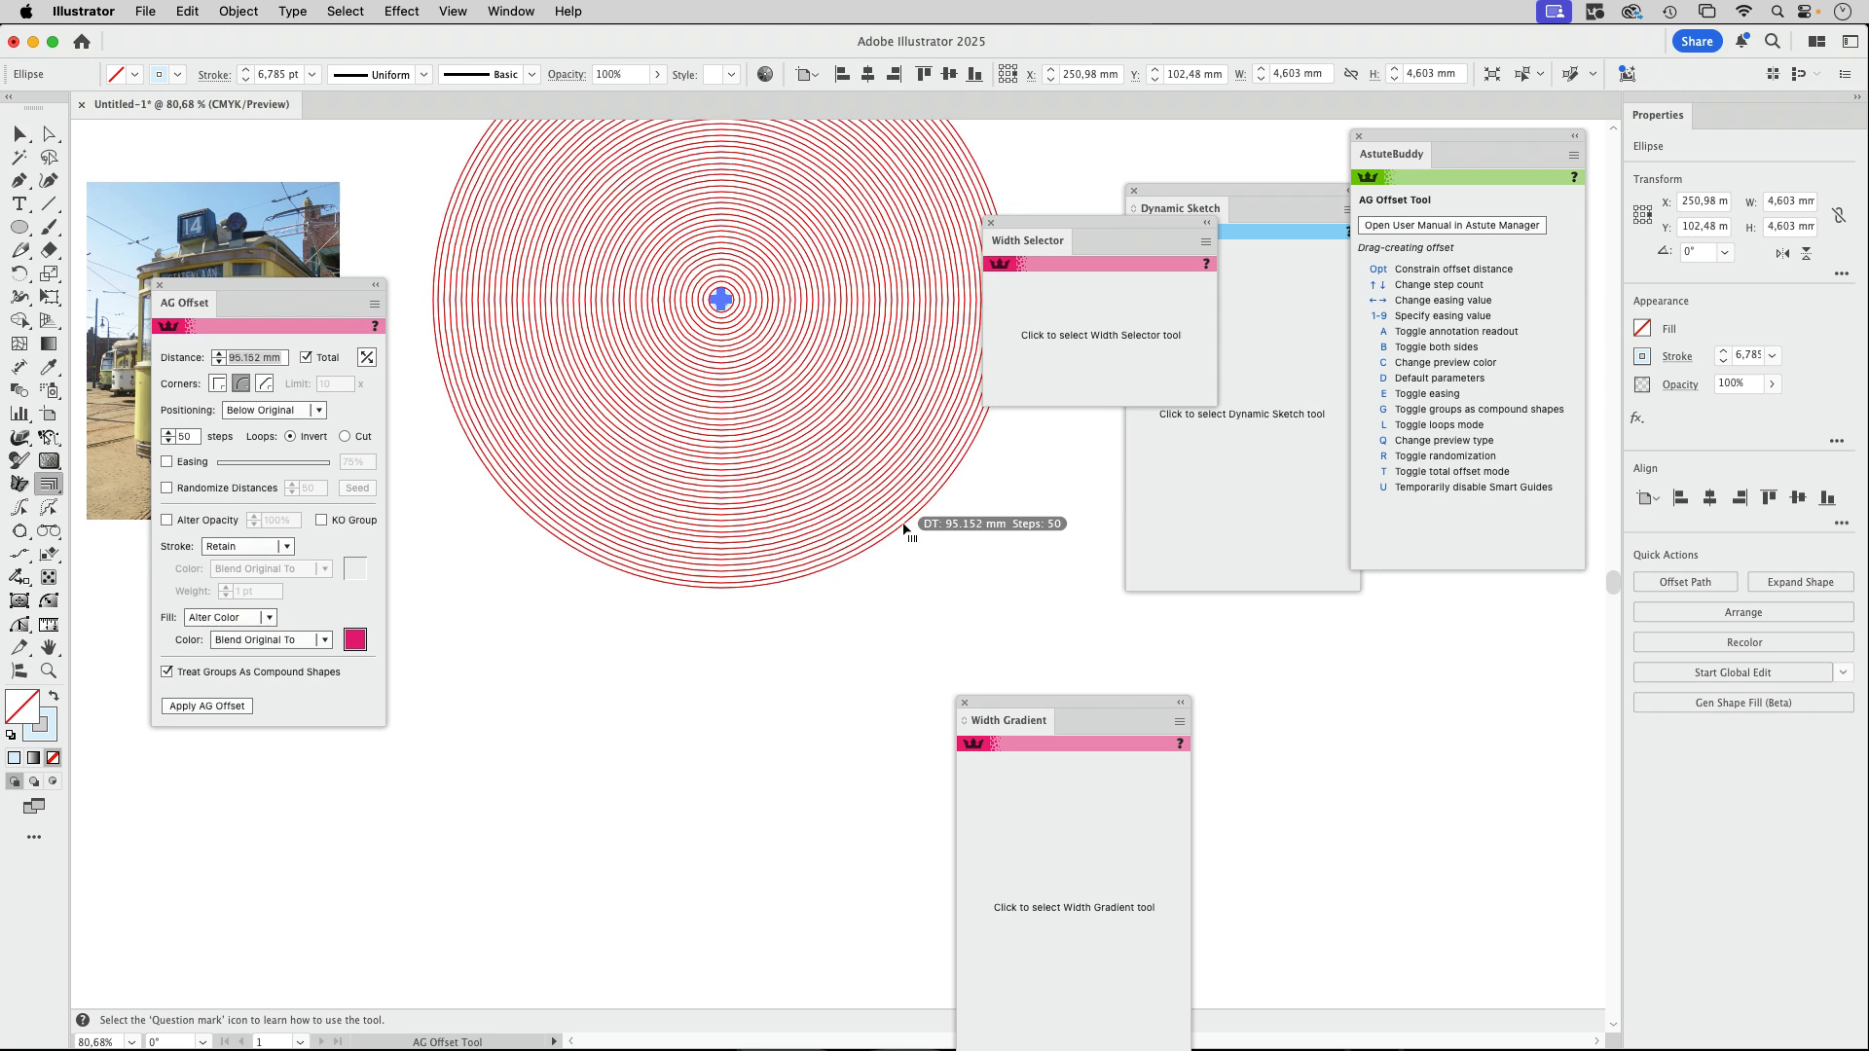
pyautogui.press('Up')
pyautogui.press('Up')
pyautogui.press('Up')
pyautogui.press('Up')
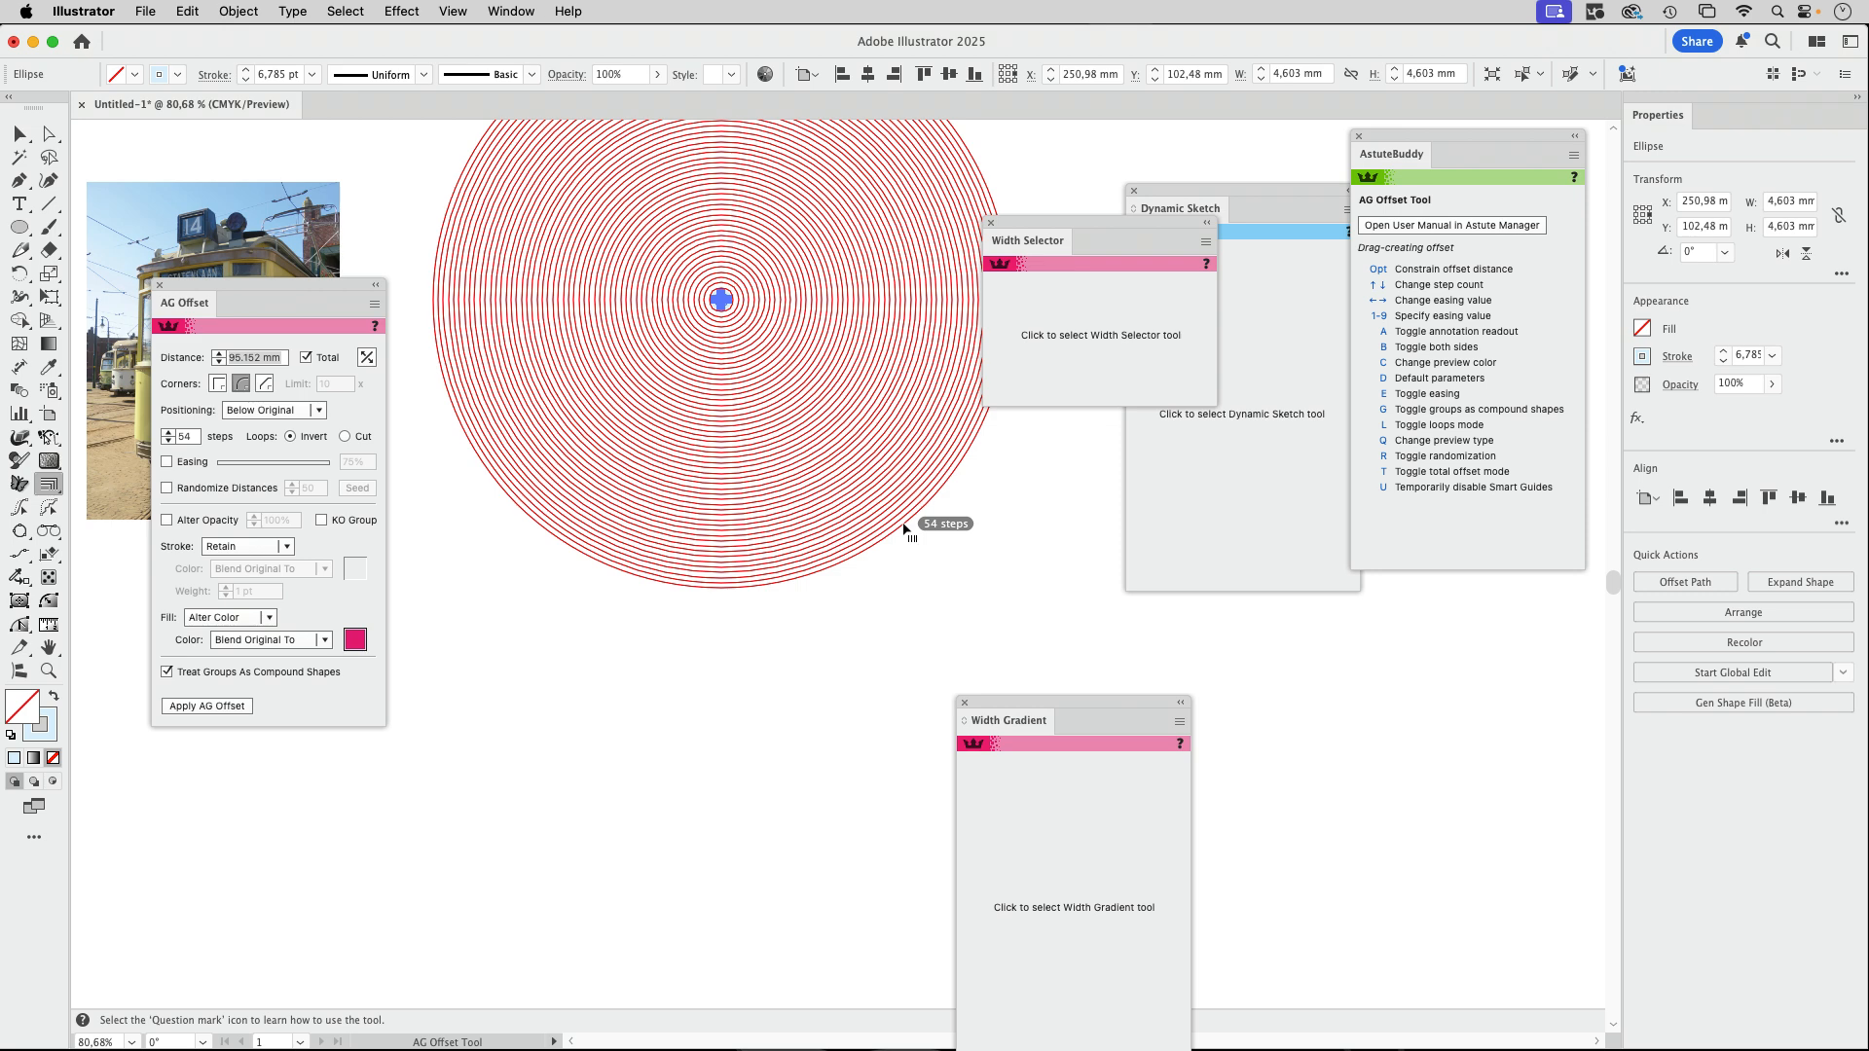
pyautogui.moveTo(905, 526); pyautogui.dragTo(912, 521)
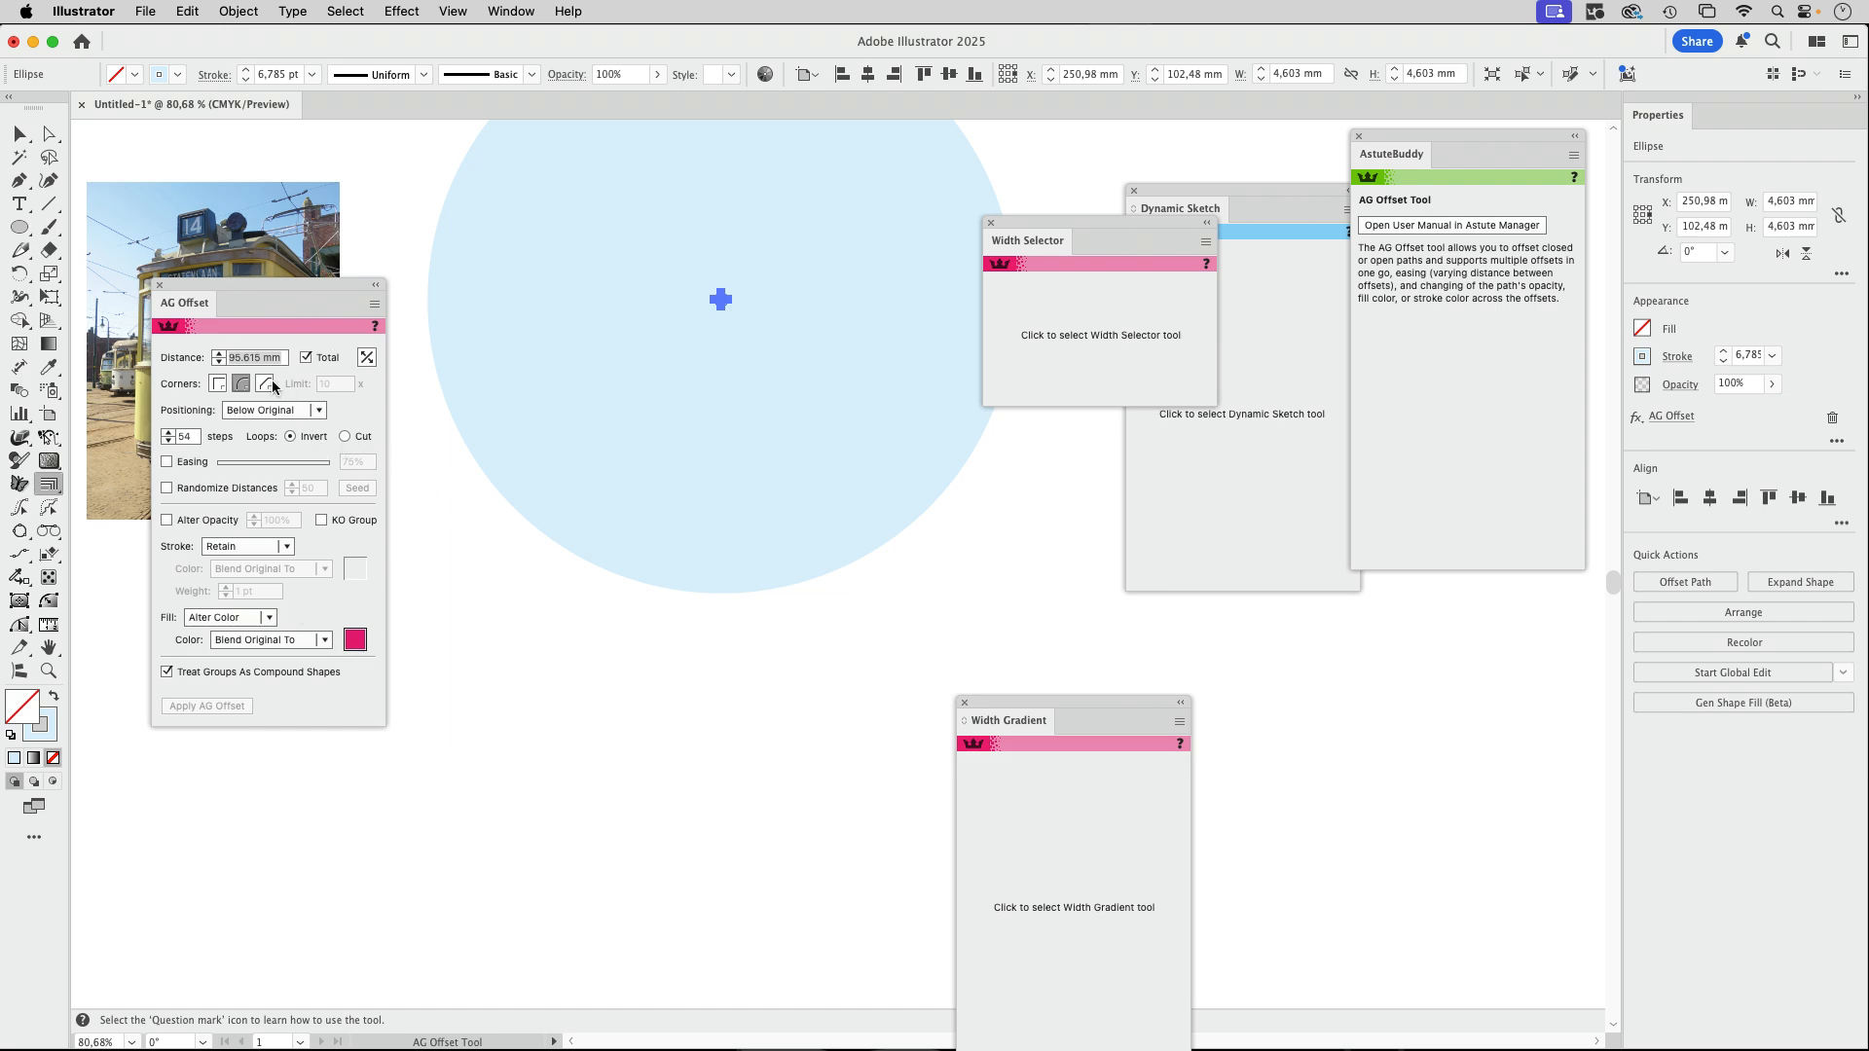
pyautogui.click(159, 285)
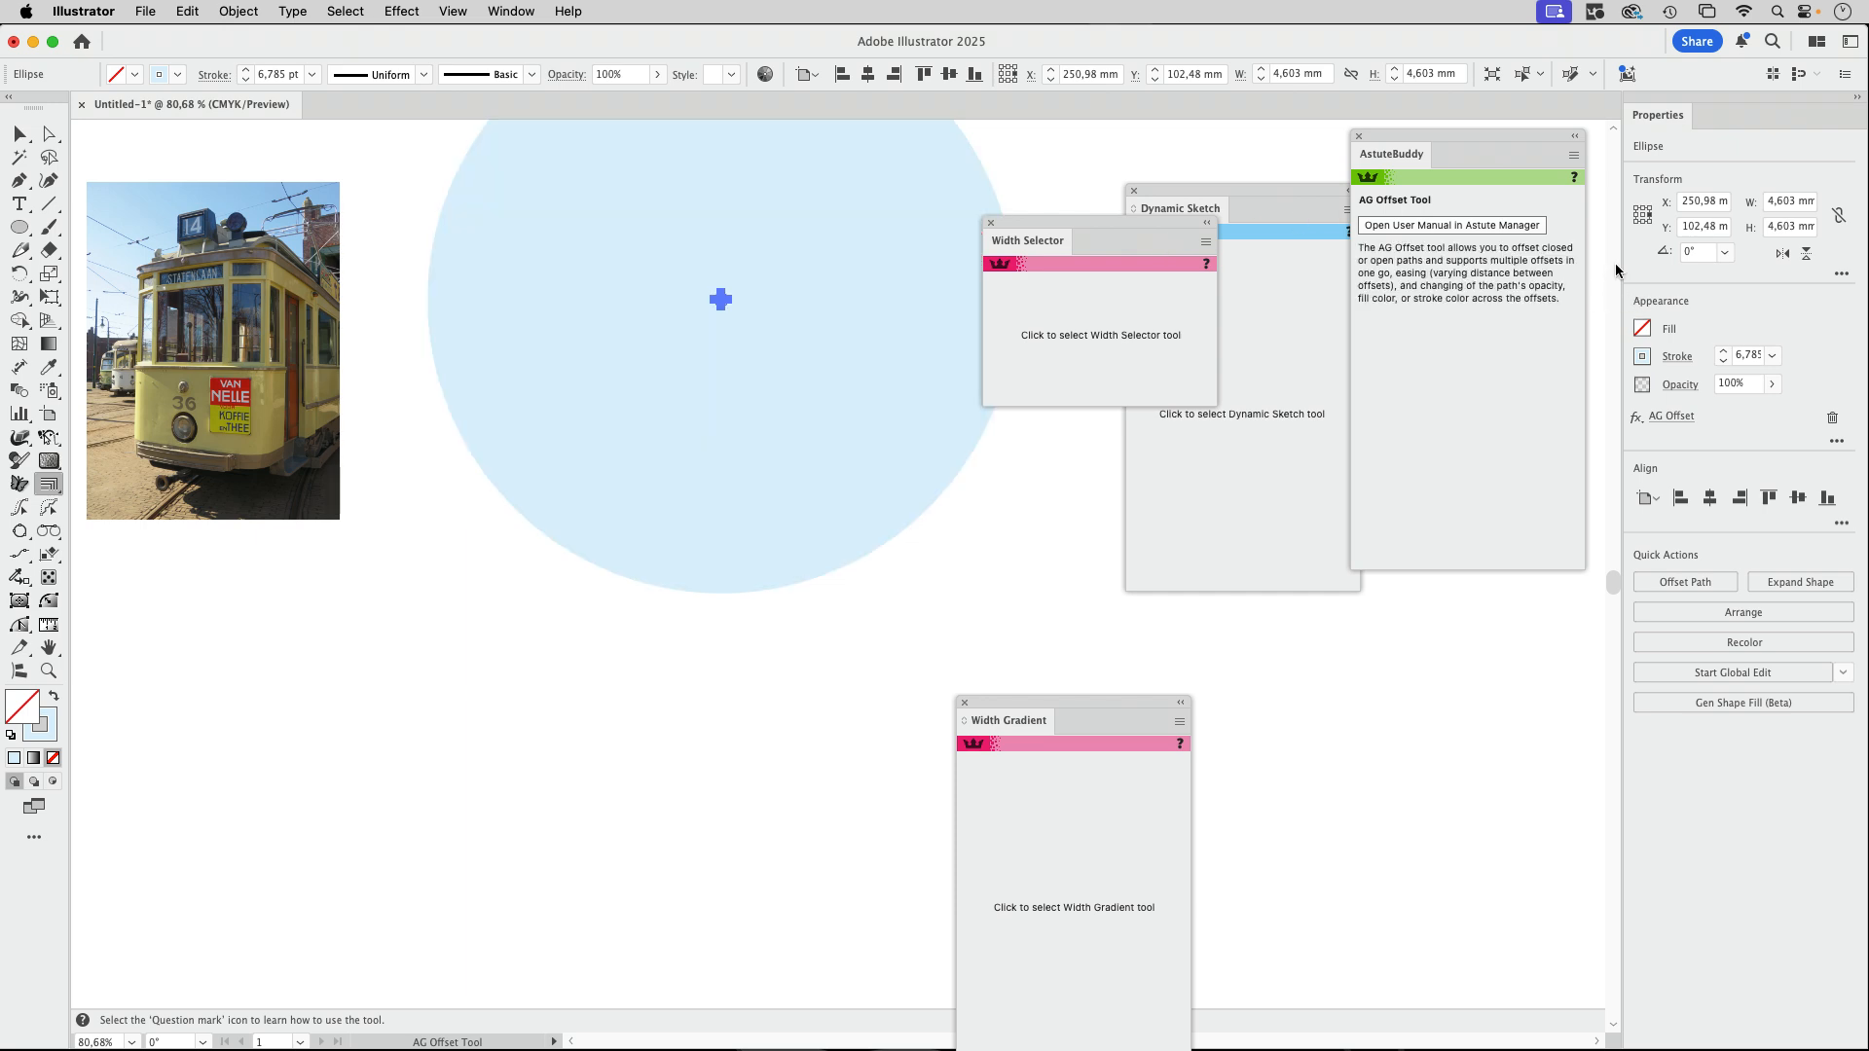
# Open the Appearance panel, set the offset circle's stroke weight to 1 pt, and move the panel clear of the rings.
pyautogui.click(514, 14)
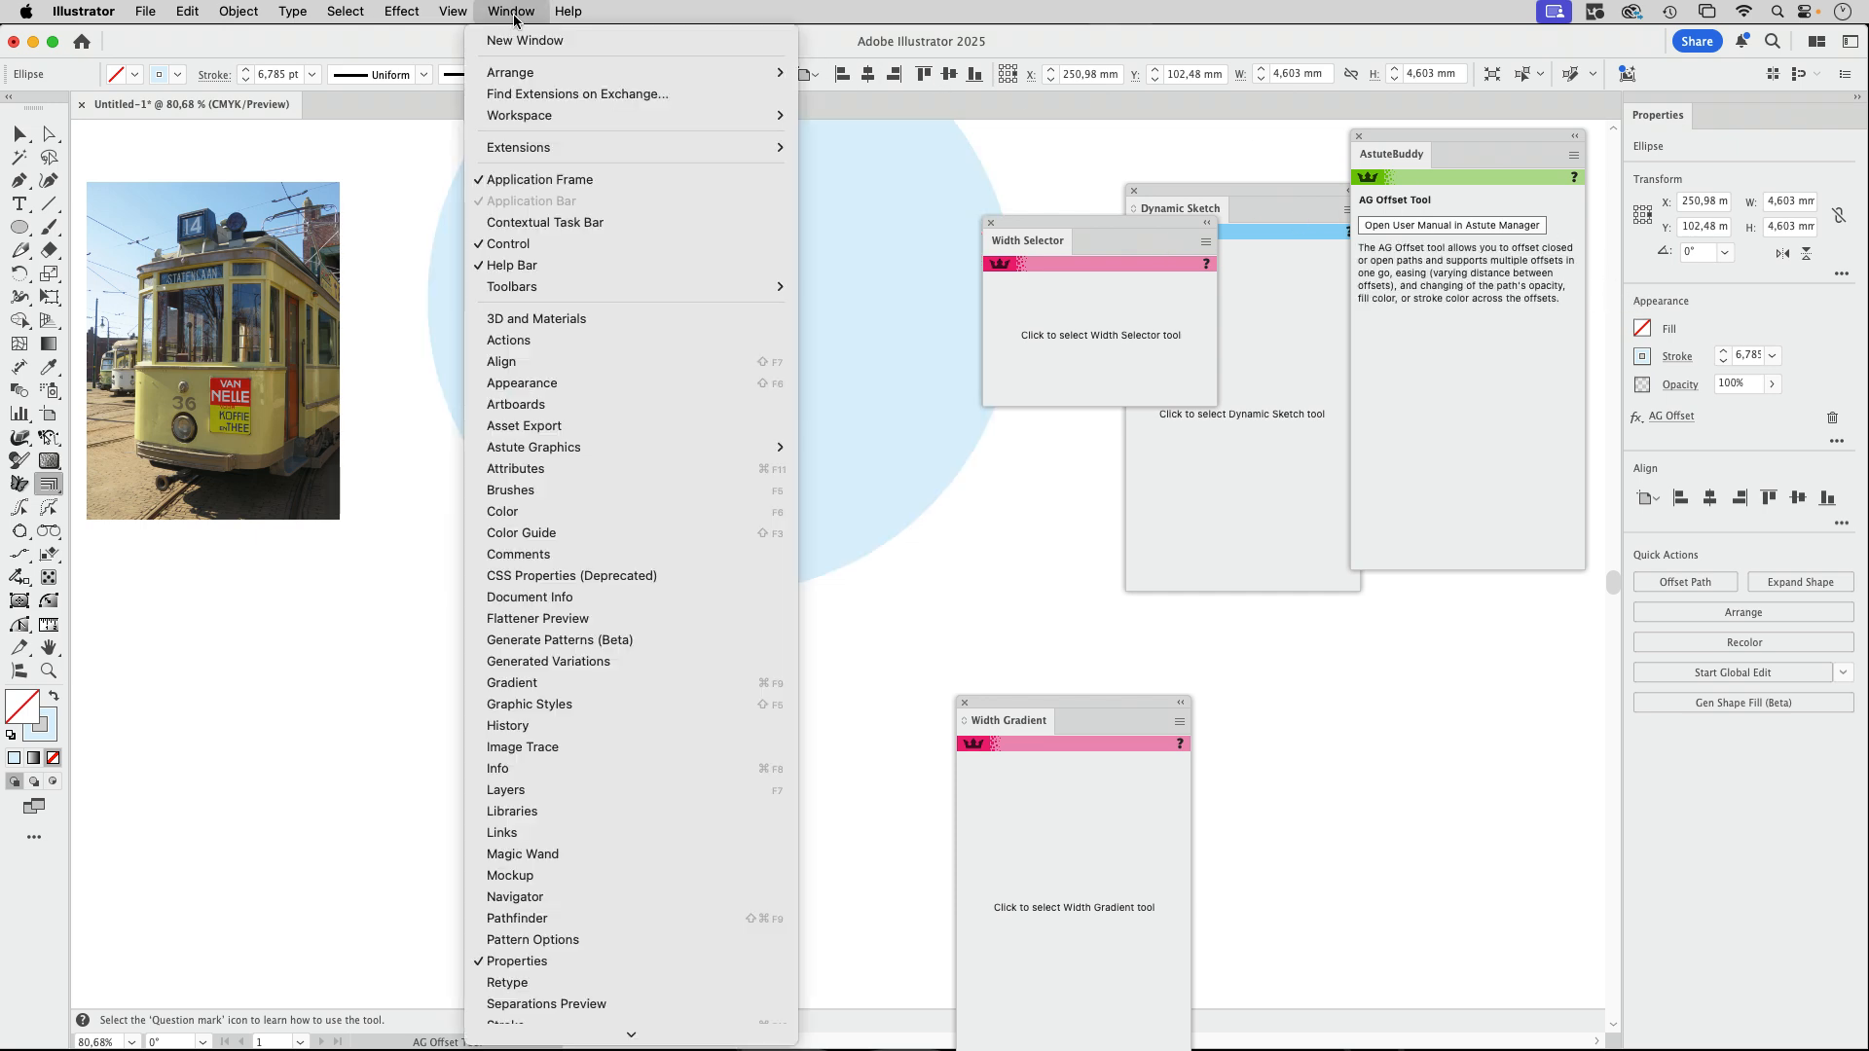
pyautogui.click(546, 382)
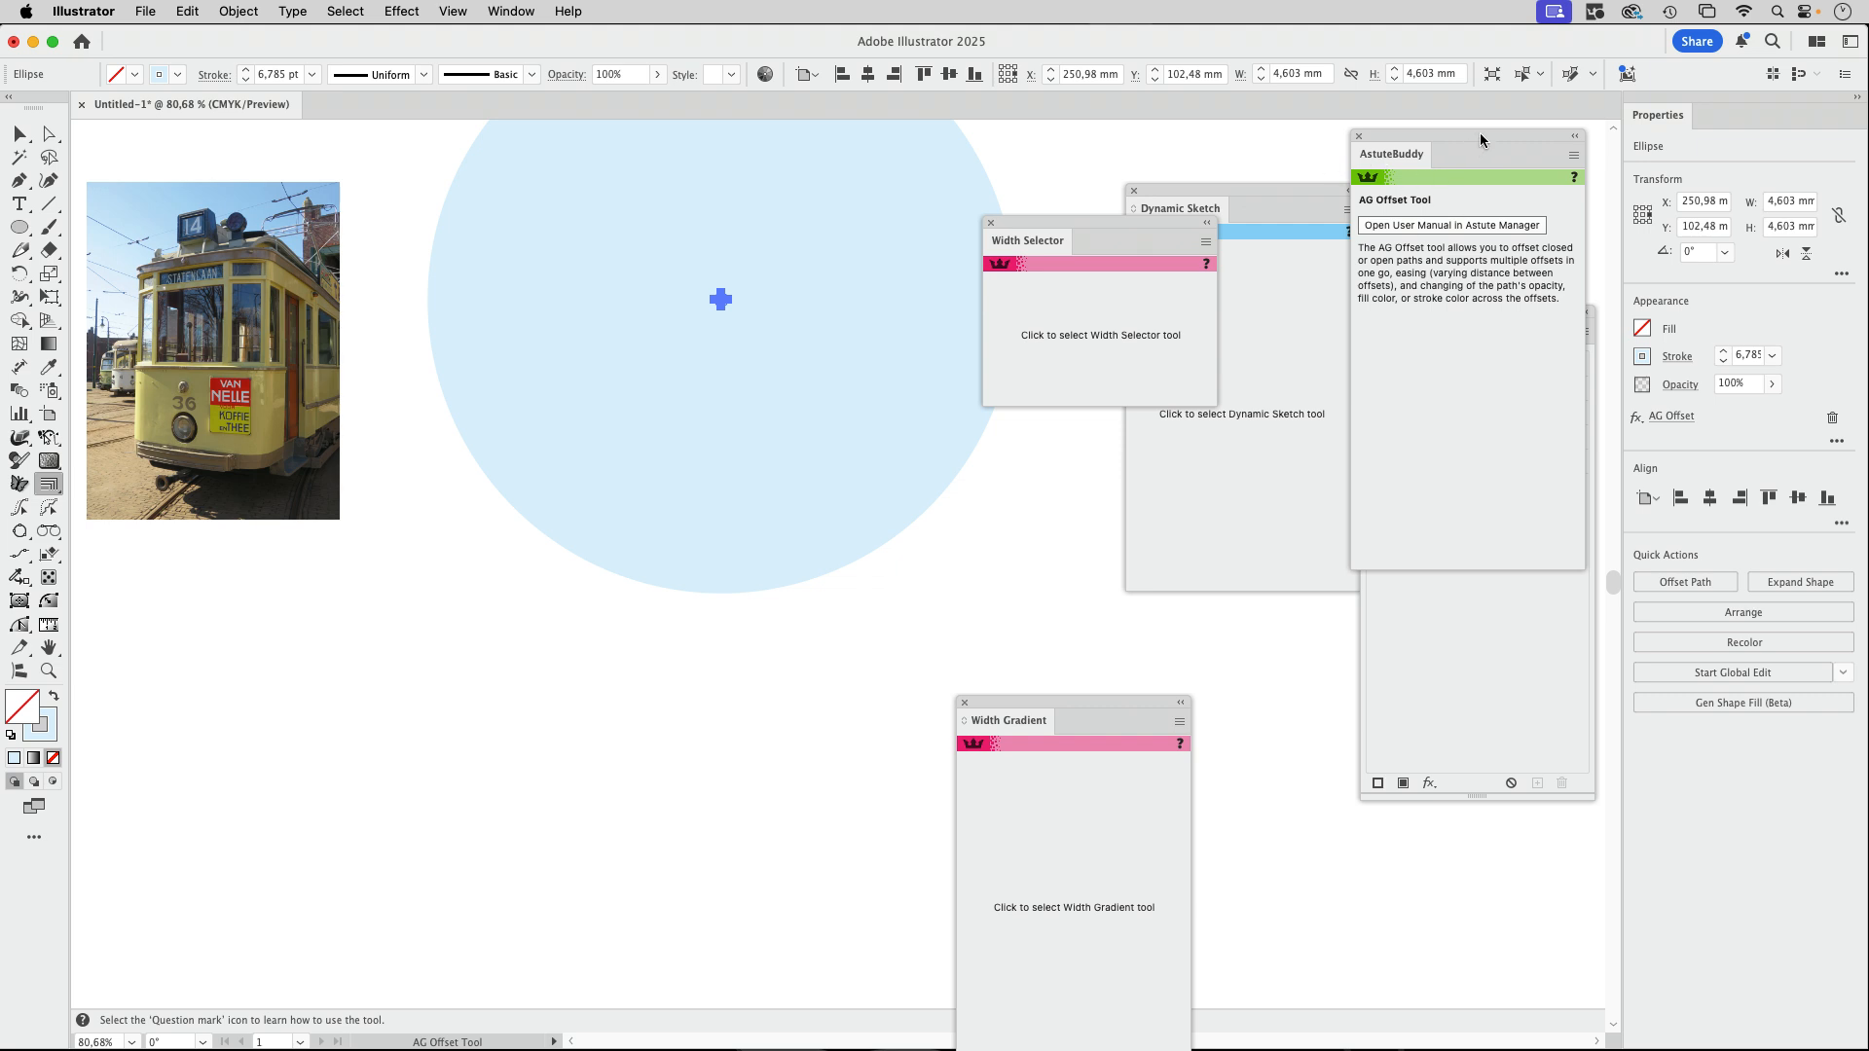
pyautogui.moveTo(1480, 132); pyautogui.dragTo(1333, 121)
pyautogui.moveTo(1505, 310); pyautogui.dragTo(983, 320)
pyautogui.moveTo(813, 304); pyautogui.dragTo(727, 281)
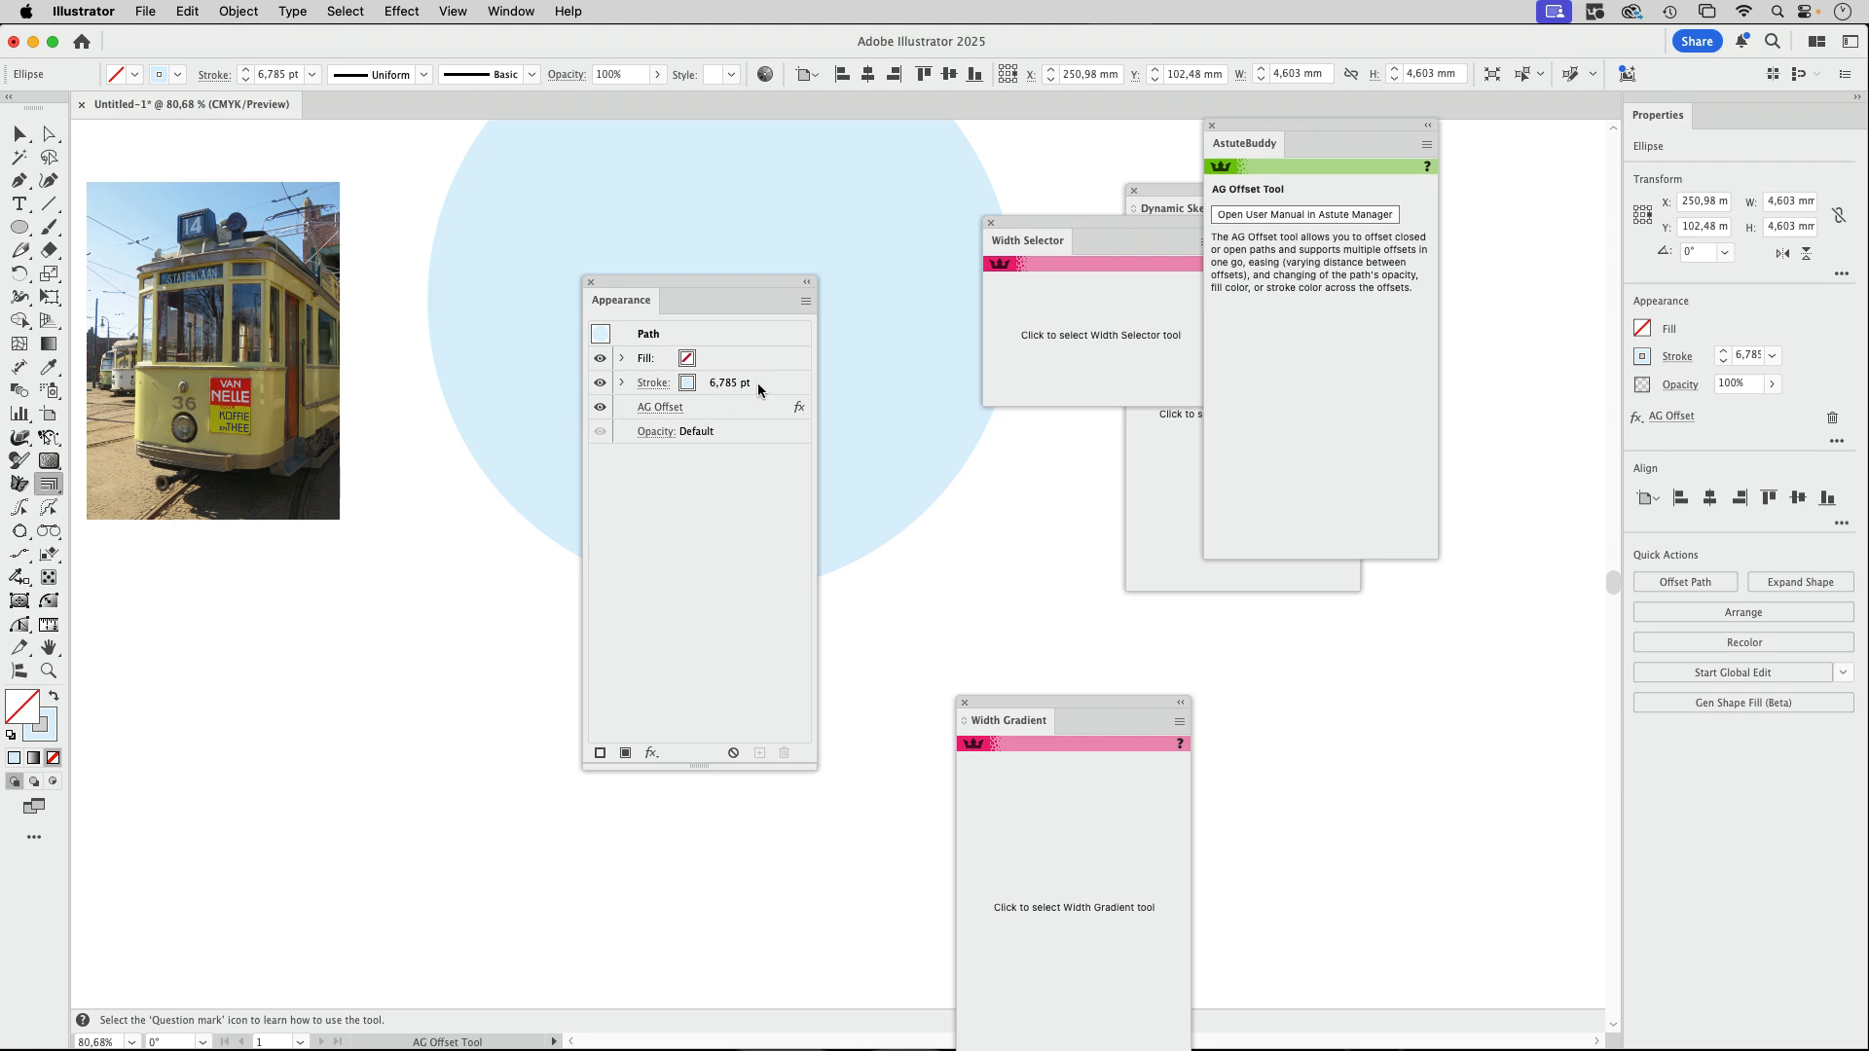
pyautogui.click(759, 389)
pyautogui.click(780, 384)
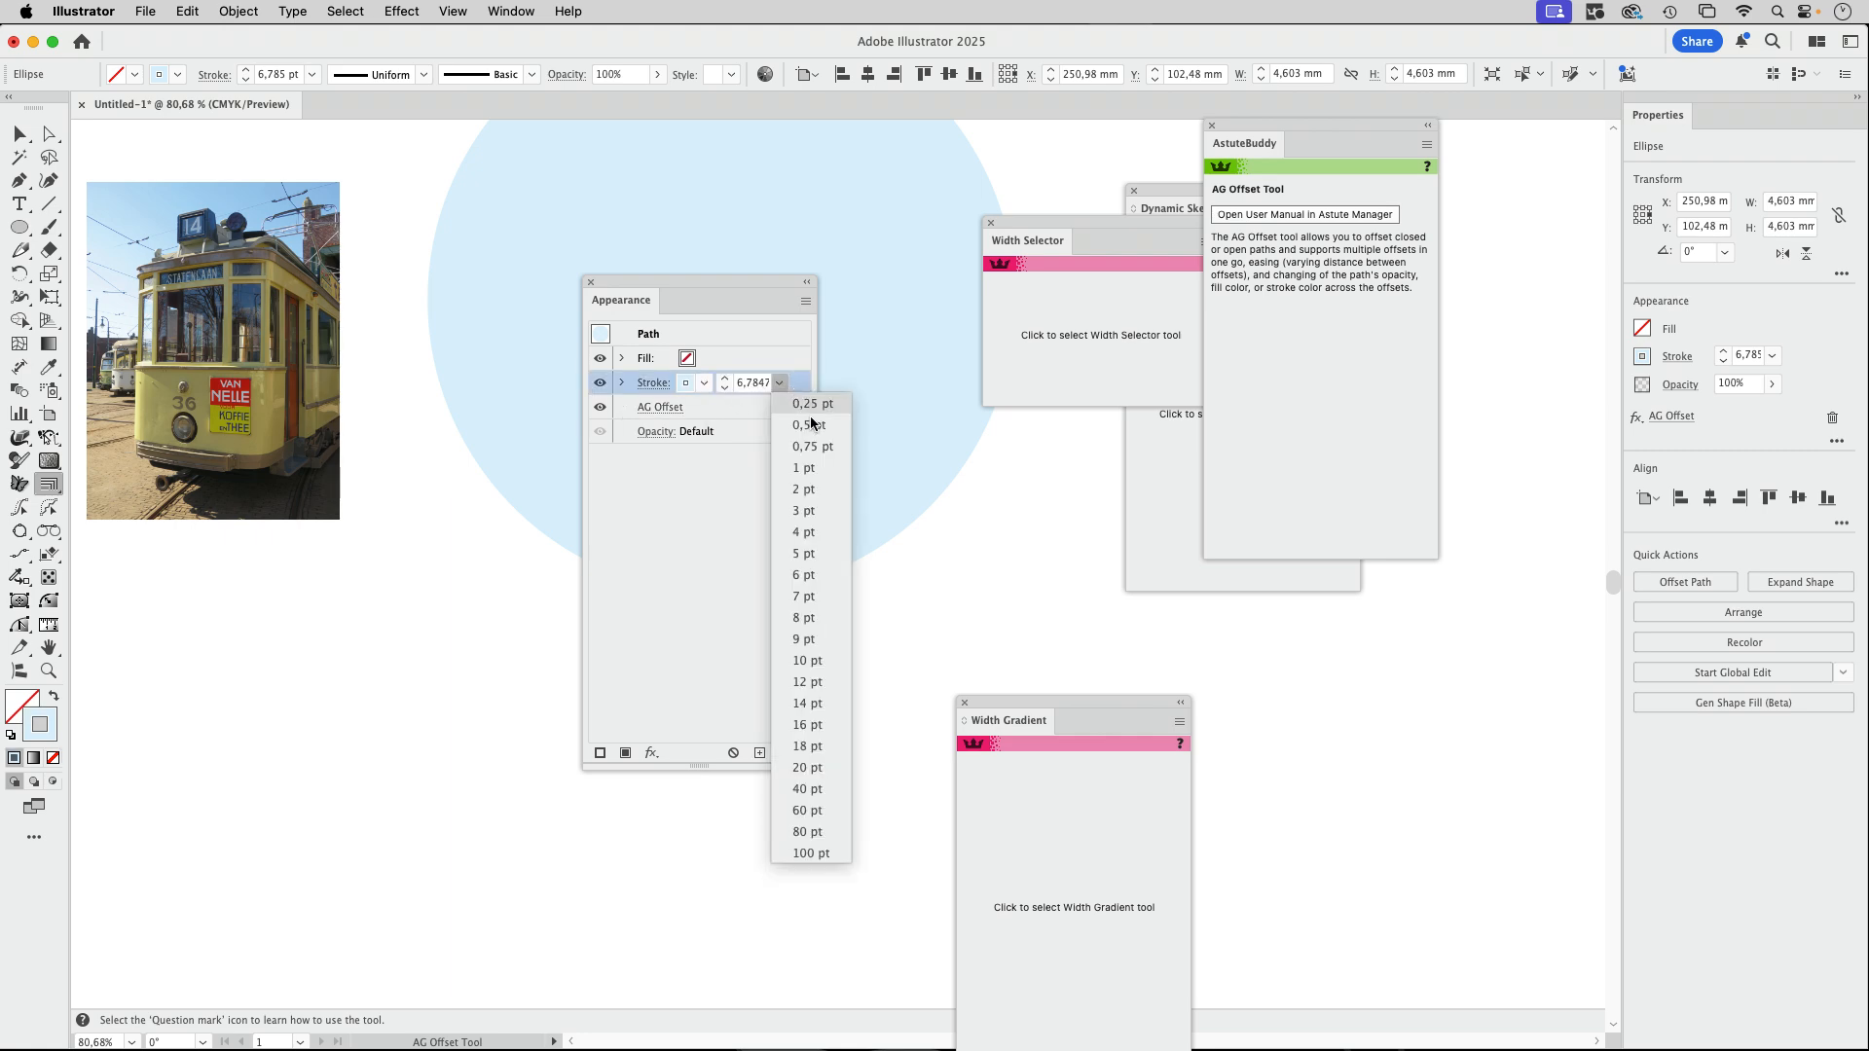
pyautogui.click(804, 467)
pyautogui.moveTo(740, 279); pyautogui.dragTo(466, 419)
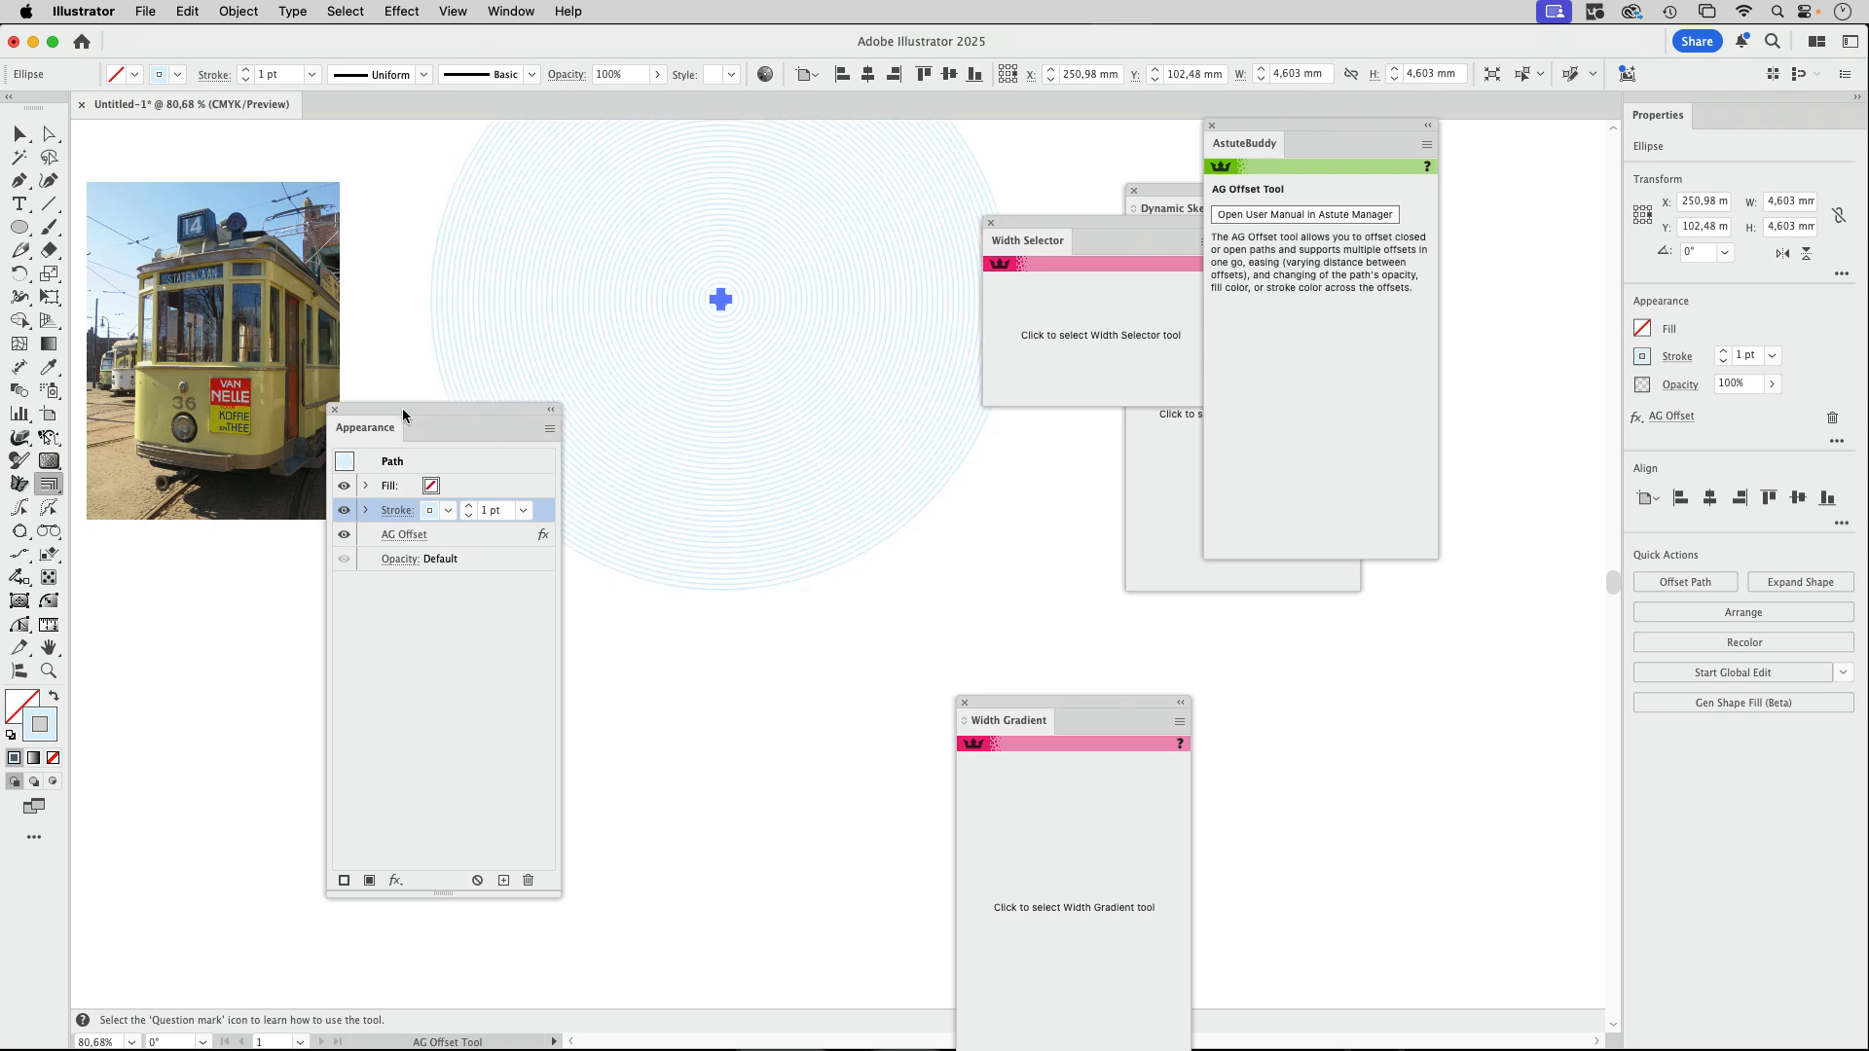
pyautogui.moveTo(403, 416); pyautogui.dragTo(1496, 216)
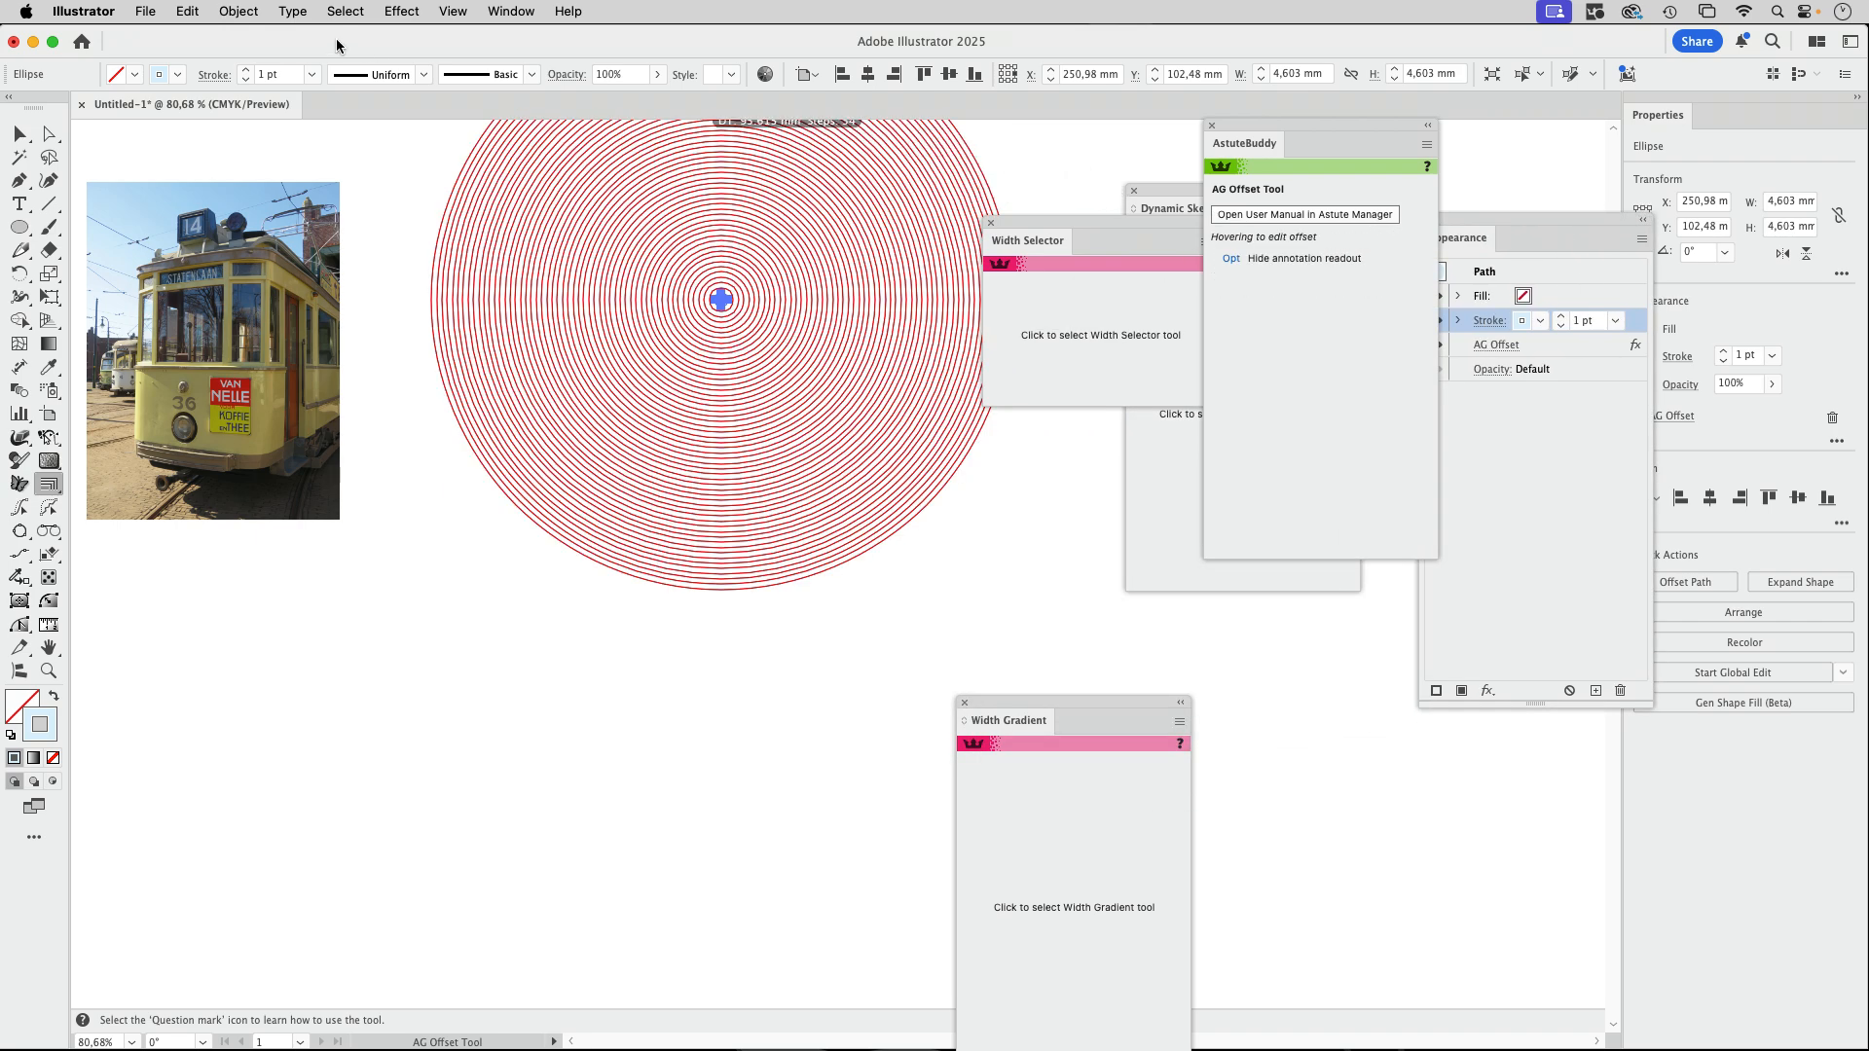
# Expand the appearance of the offset circle into a group of separate concentric rings.
pyautogui.click(232, 12)
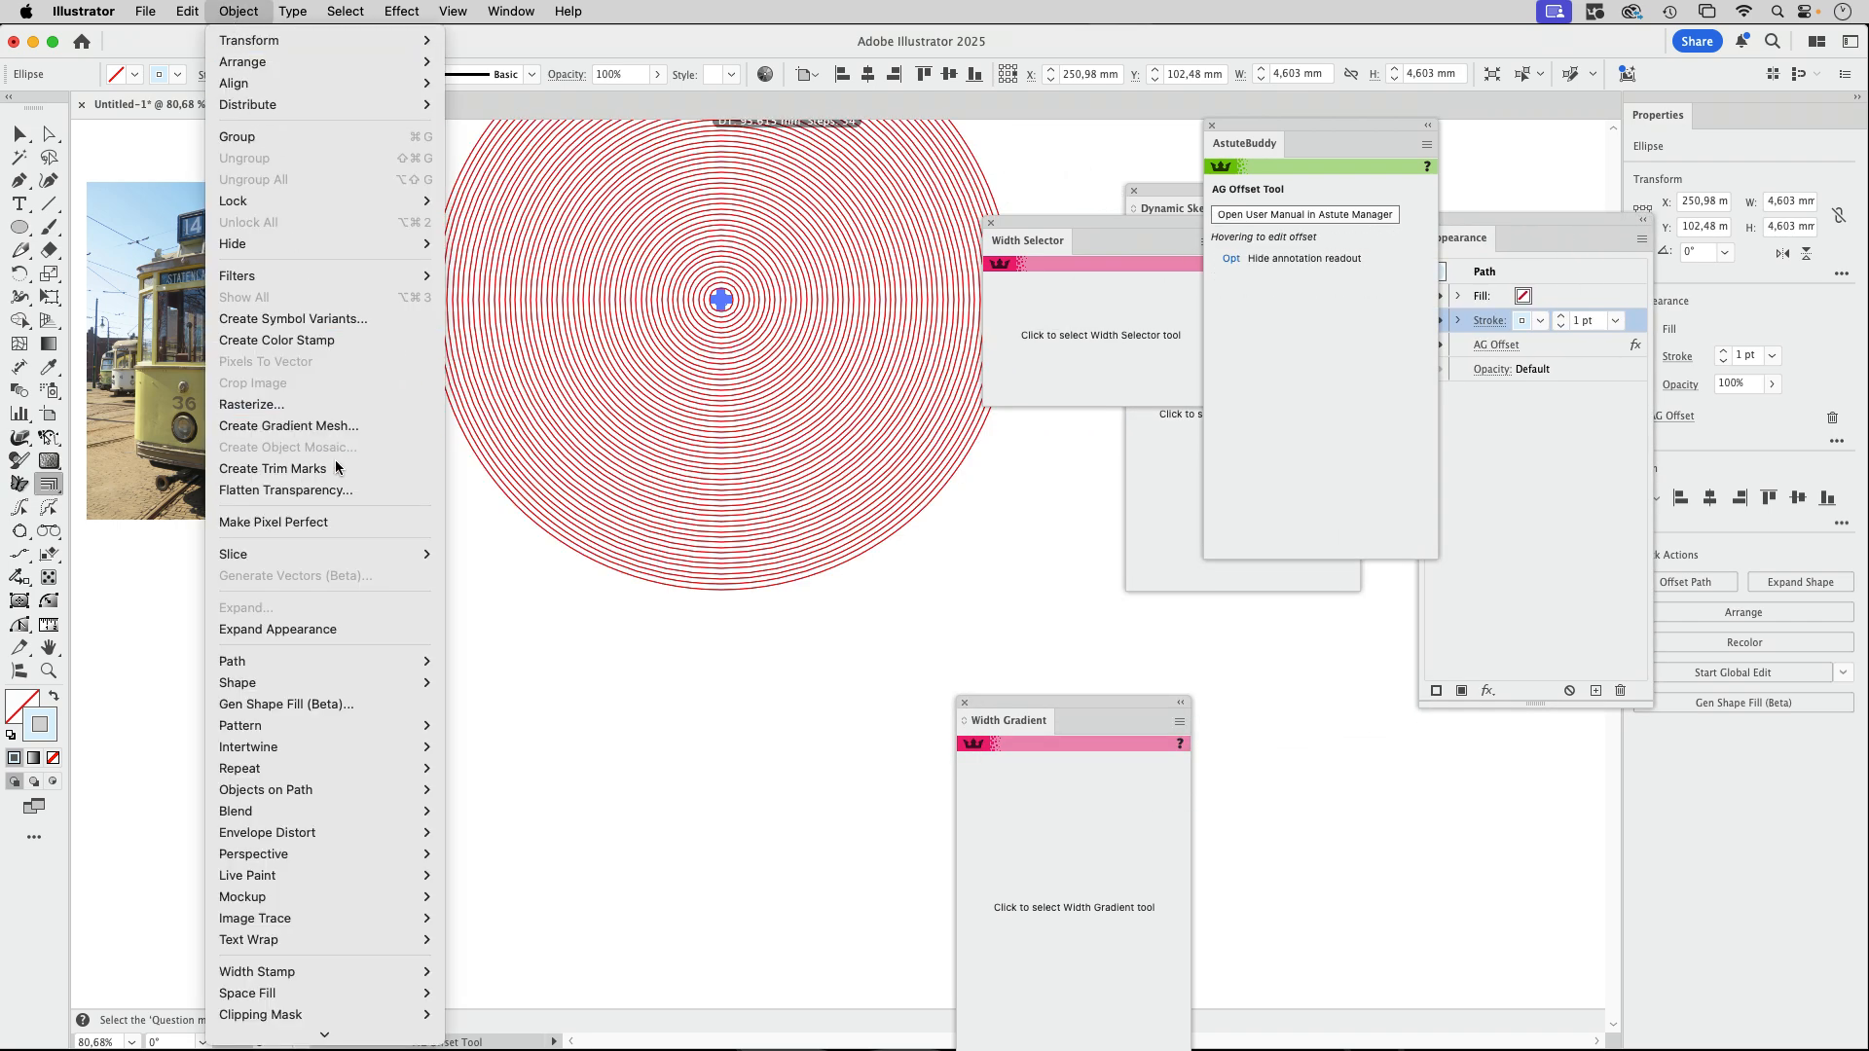
pyautogui.click(317, 629)
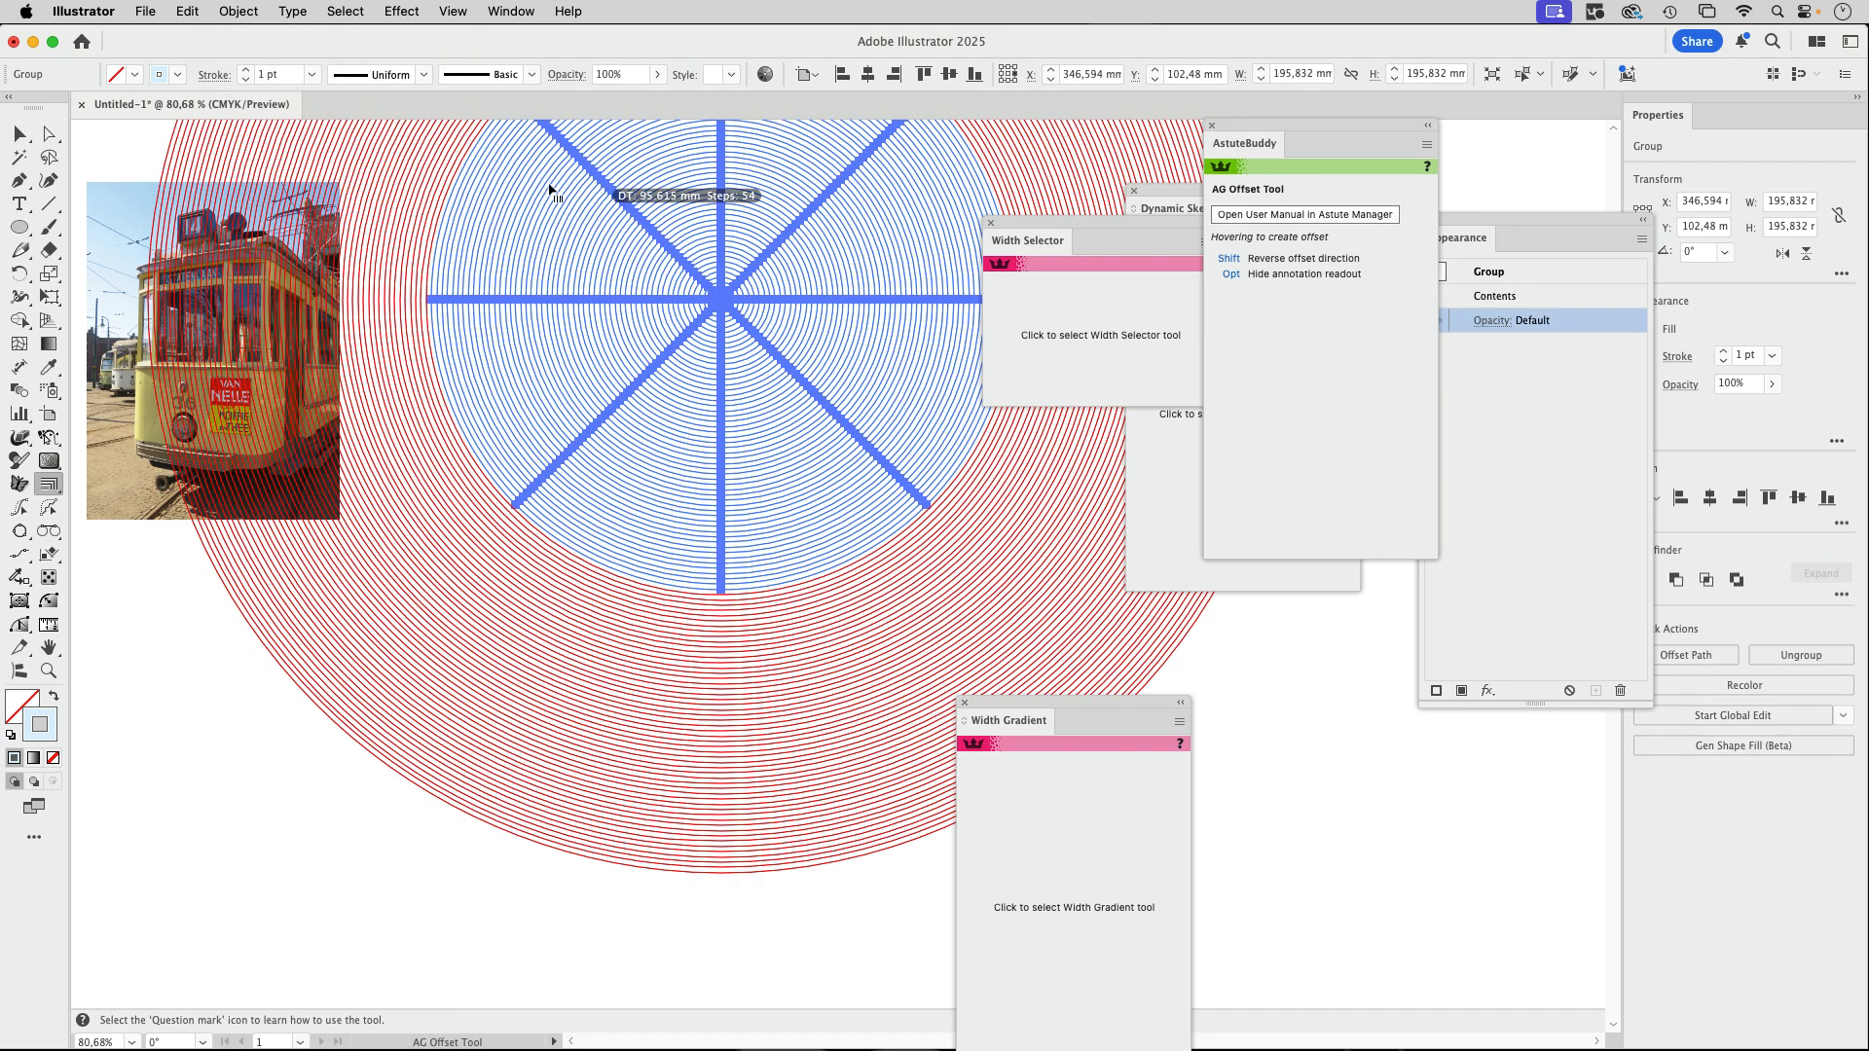
pyautogui.click(25, 142)
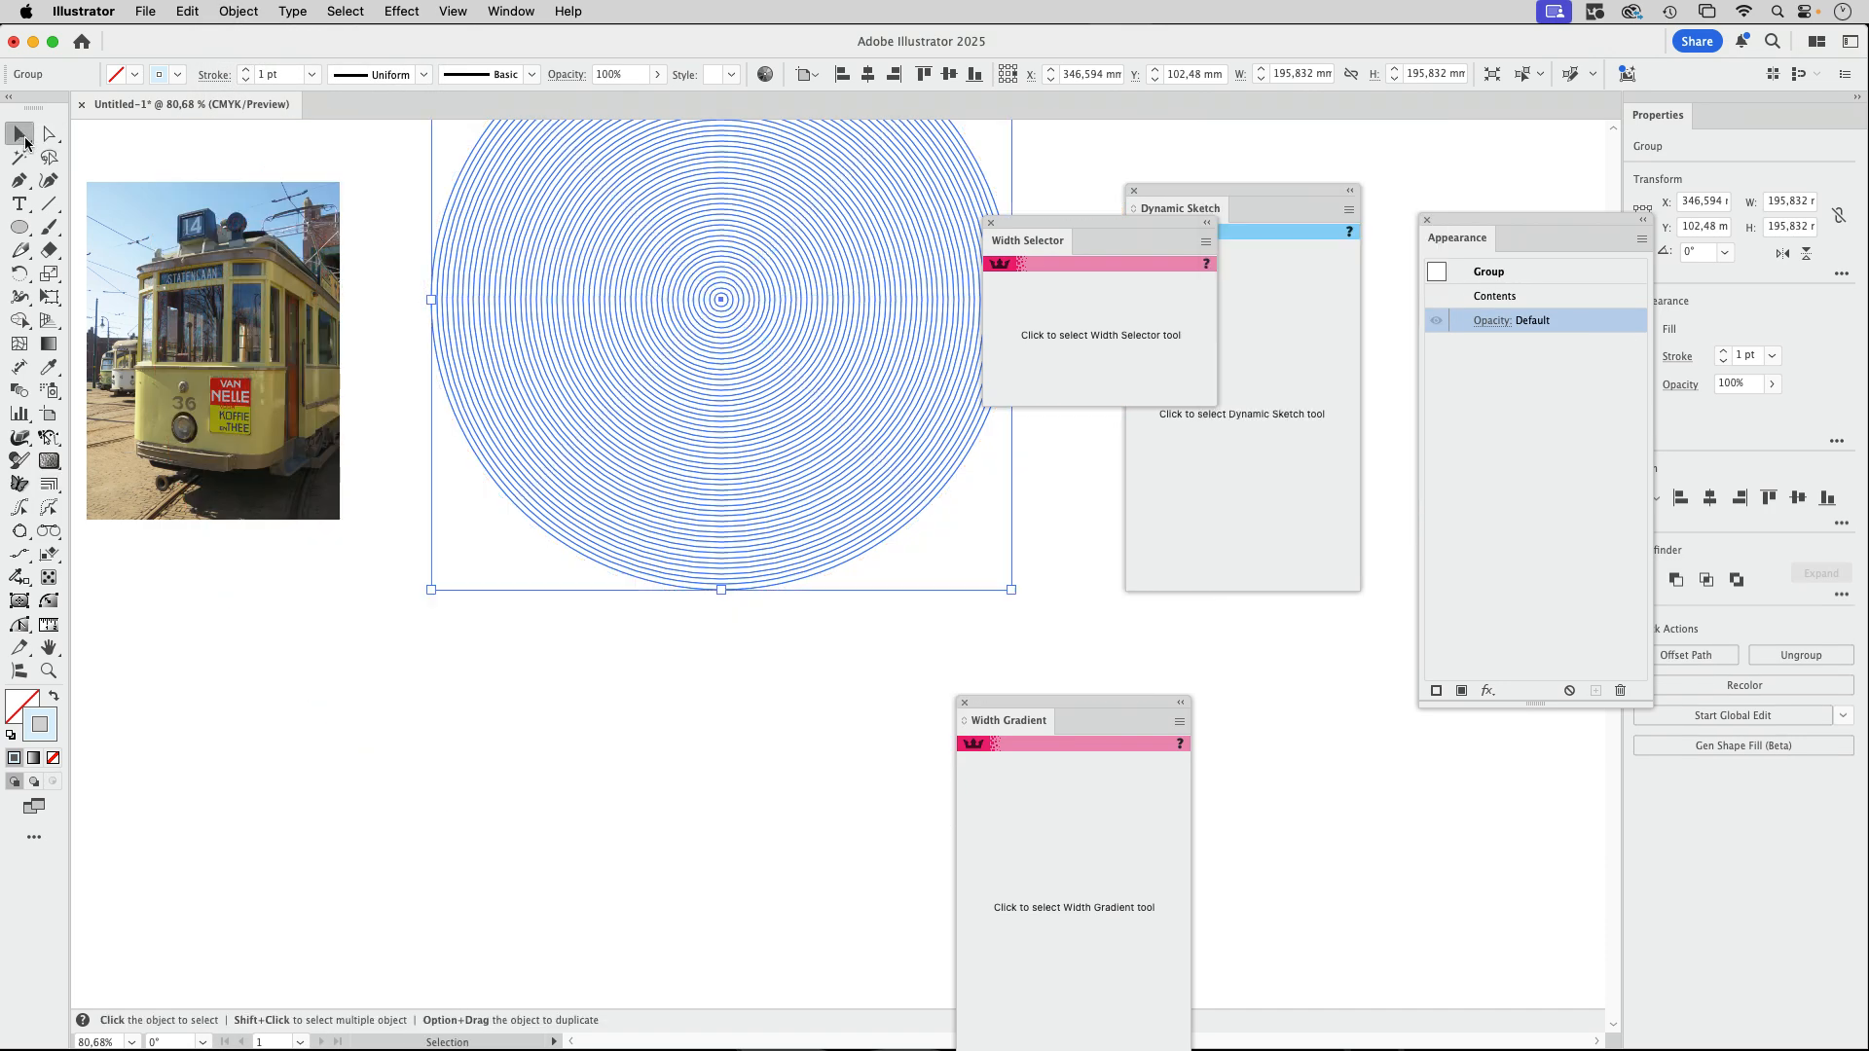
# Deepen the cyan of the ring group's stroke, and place one copy over the tram photo and the other in the open area beside it.
pyautogui.scroll(3, 711, 321)
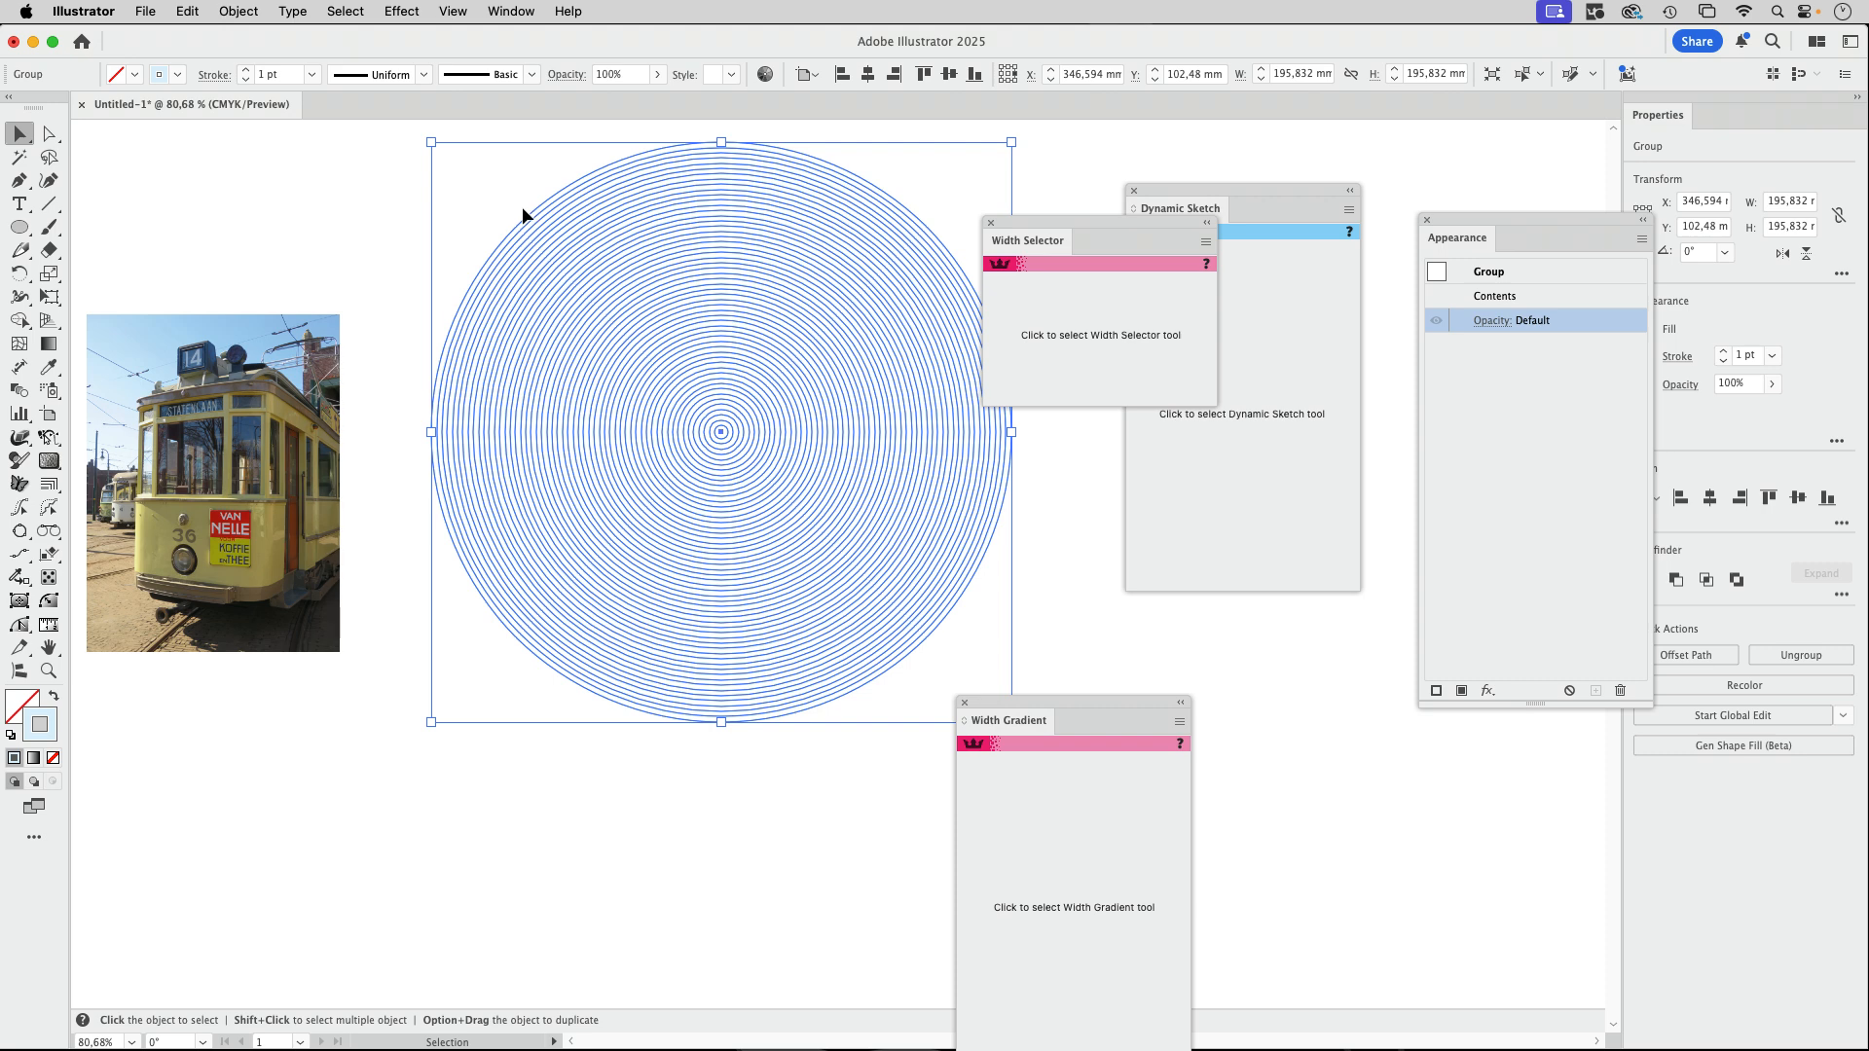
pyautogui.click(178, 74)
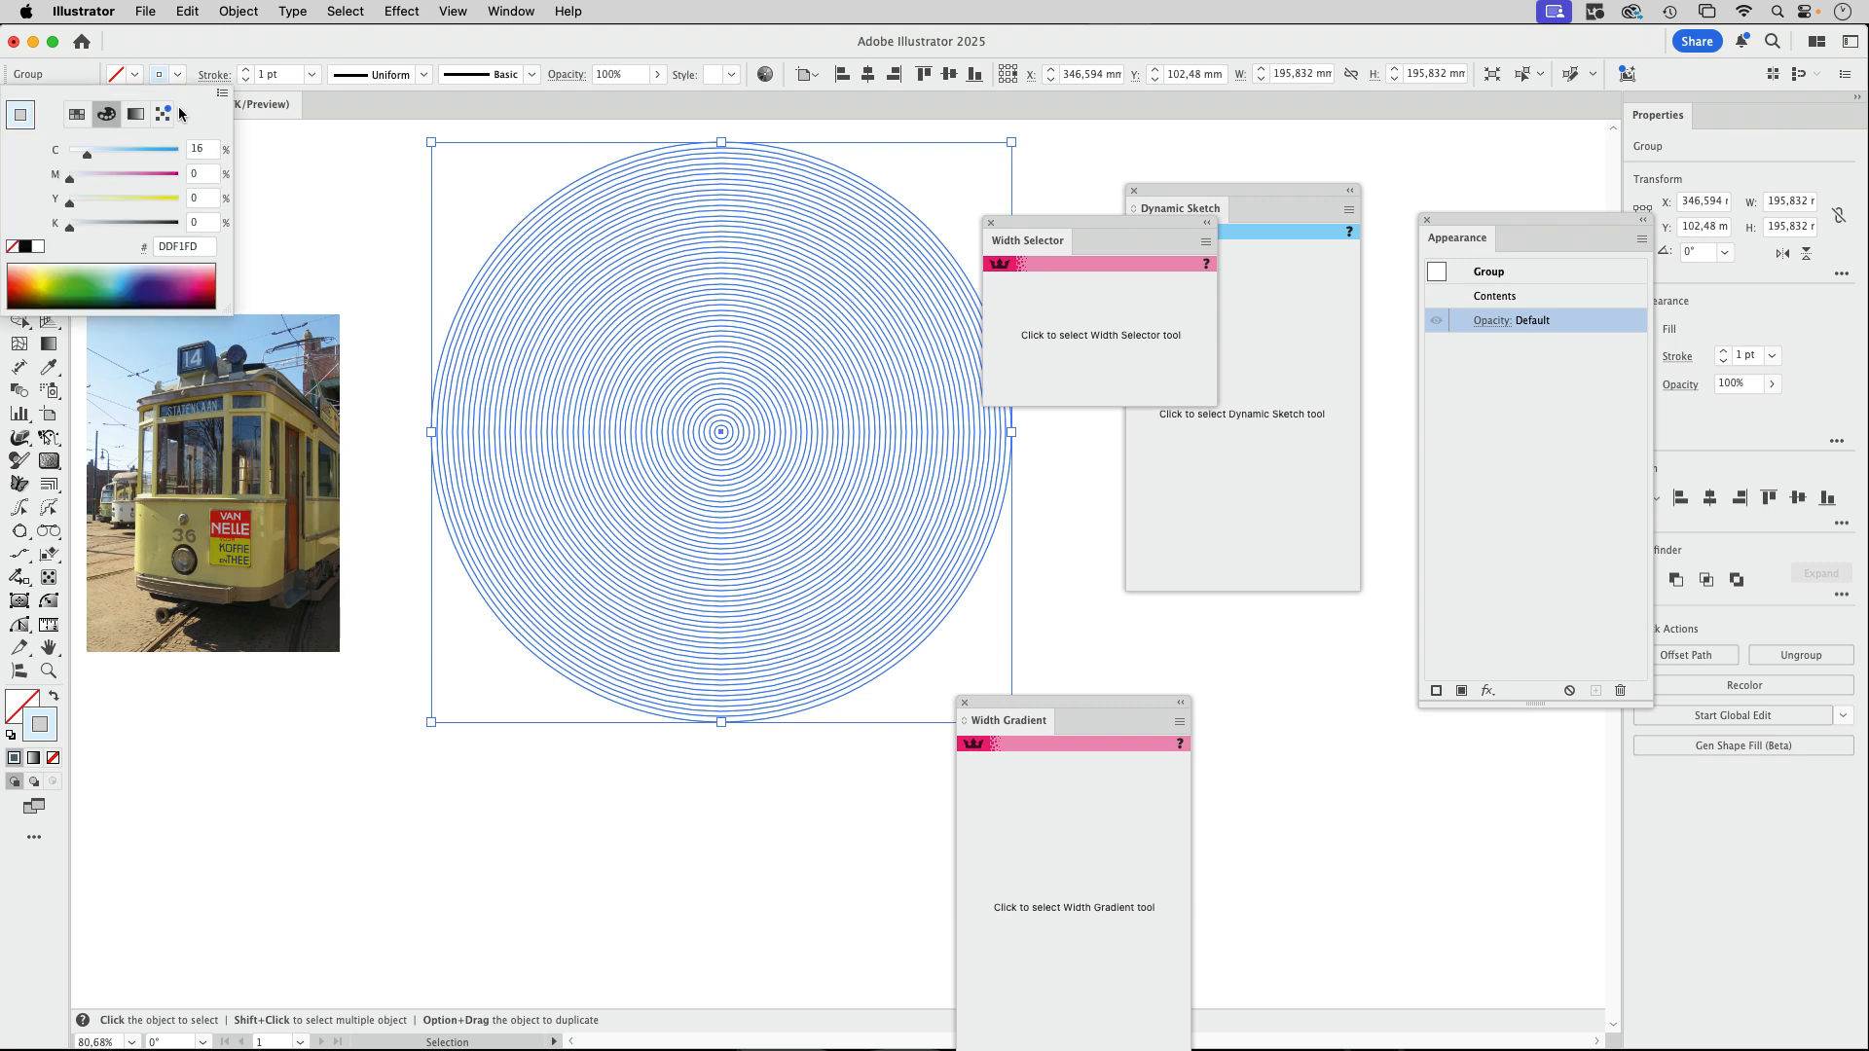
pyautogui.moveTo(91, 155); pyautogui.dragTo(151, 152)
pyautogui.moveTo(850, 440); pyautogui.dragTo(300, 440)
pyautogui.moveTo(654, 287); pyautogui.dragTo(760, 355)
# Move the Width Gradient and Width Selector panels clear of the rings and close the Dynamic Sketch and Appearance panels.
pyautogui.moveTo(1022, 703); pyautogui.dragTo(1358, 681)
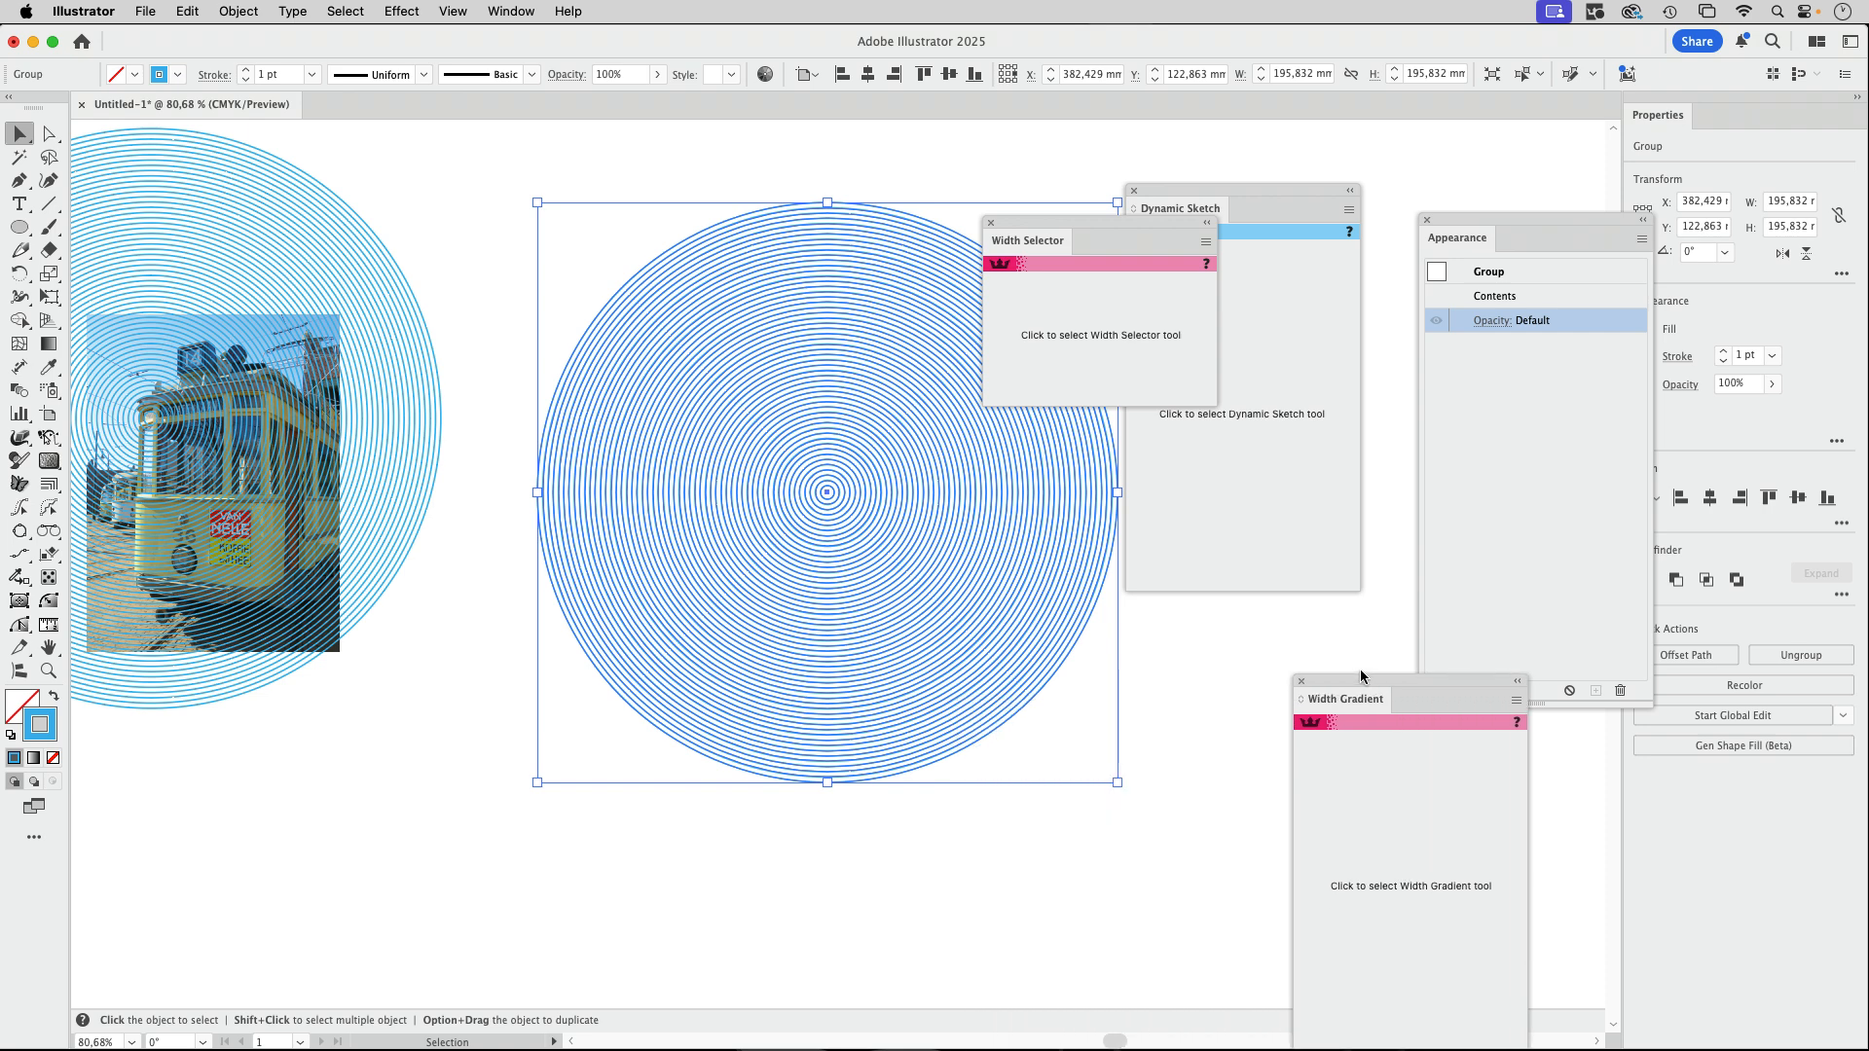
pyautogui.moveTo(1064, 229); pyautogui.dragTo(1407, 134)
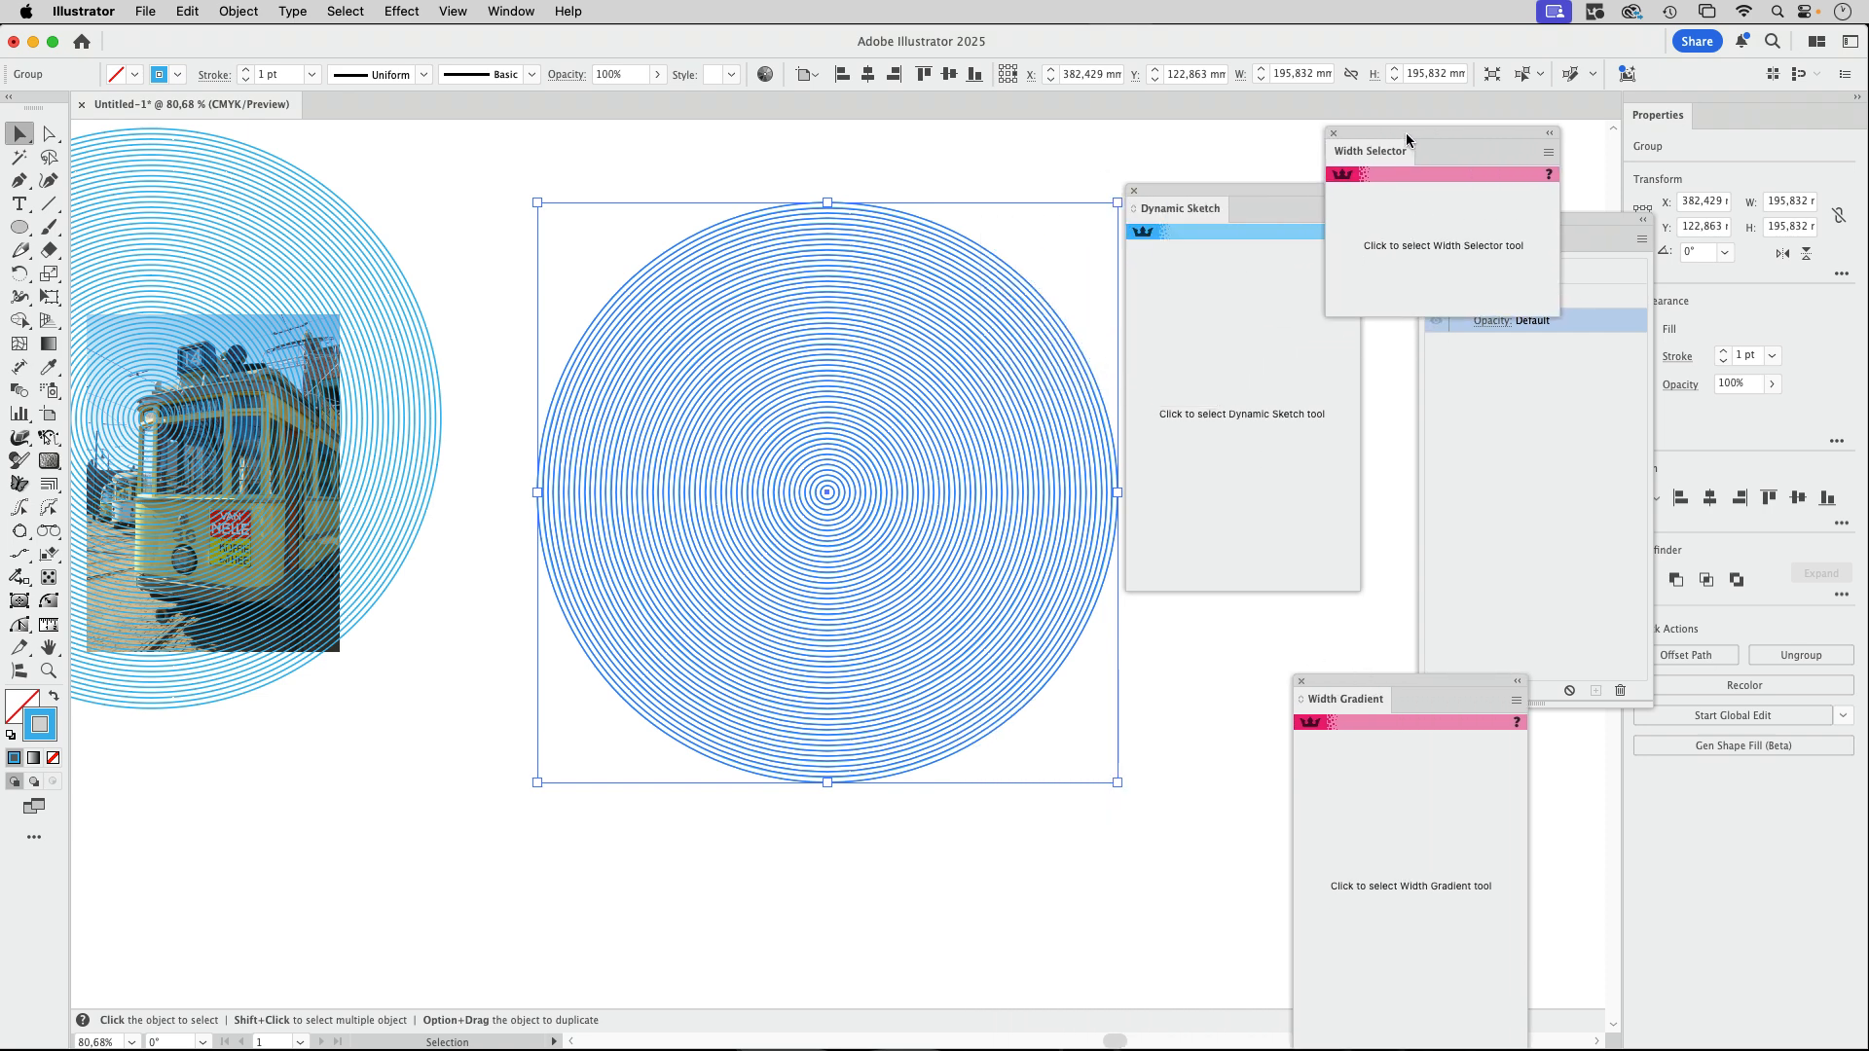
pyautogui.click(1135, 193)
pyautogui.moveTo(1597, 223)
pyautogui.mouseDown()
pyautogui.moveTo(1581, 368)
pyautogui.moveTo(1599, 325)
pyautogui.mouseUp()
pyautogui.click(1424, 342)
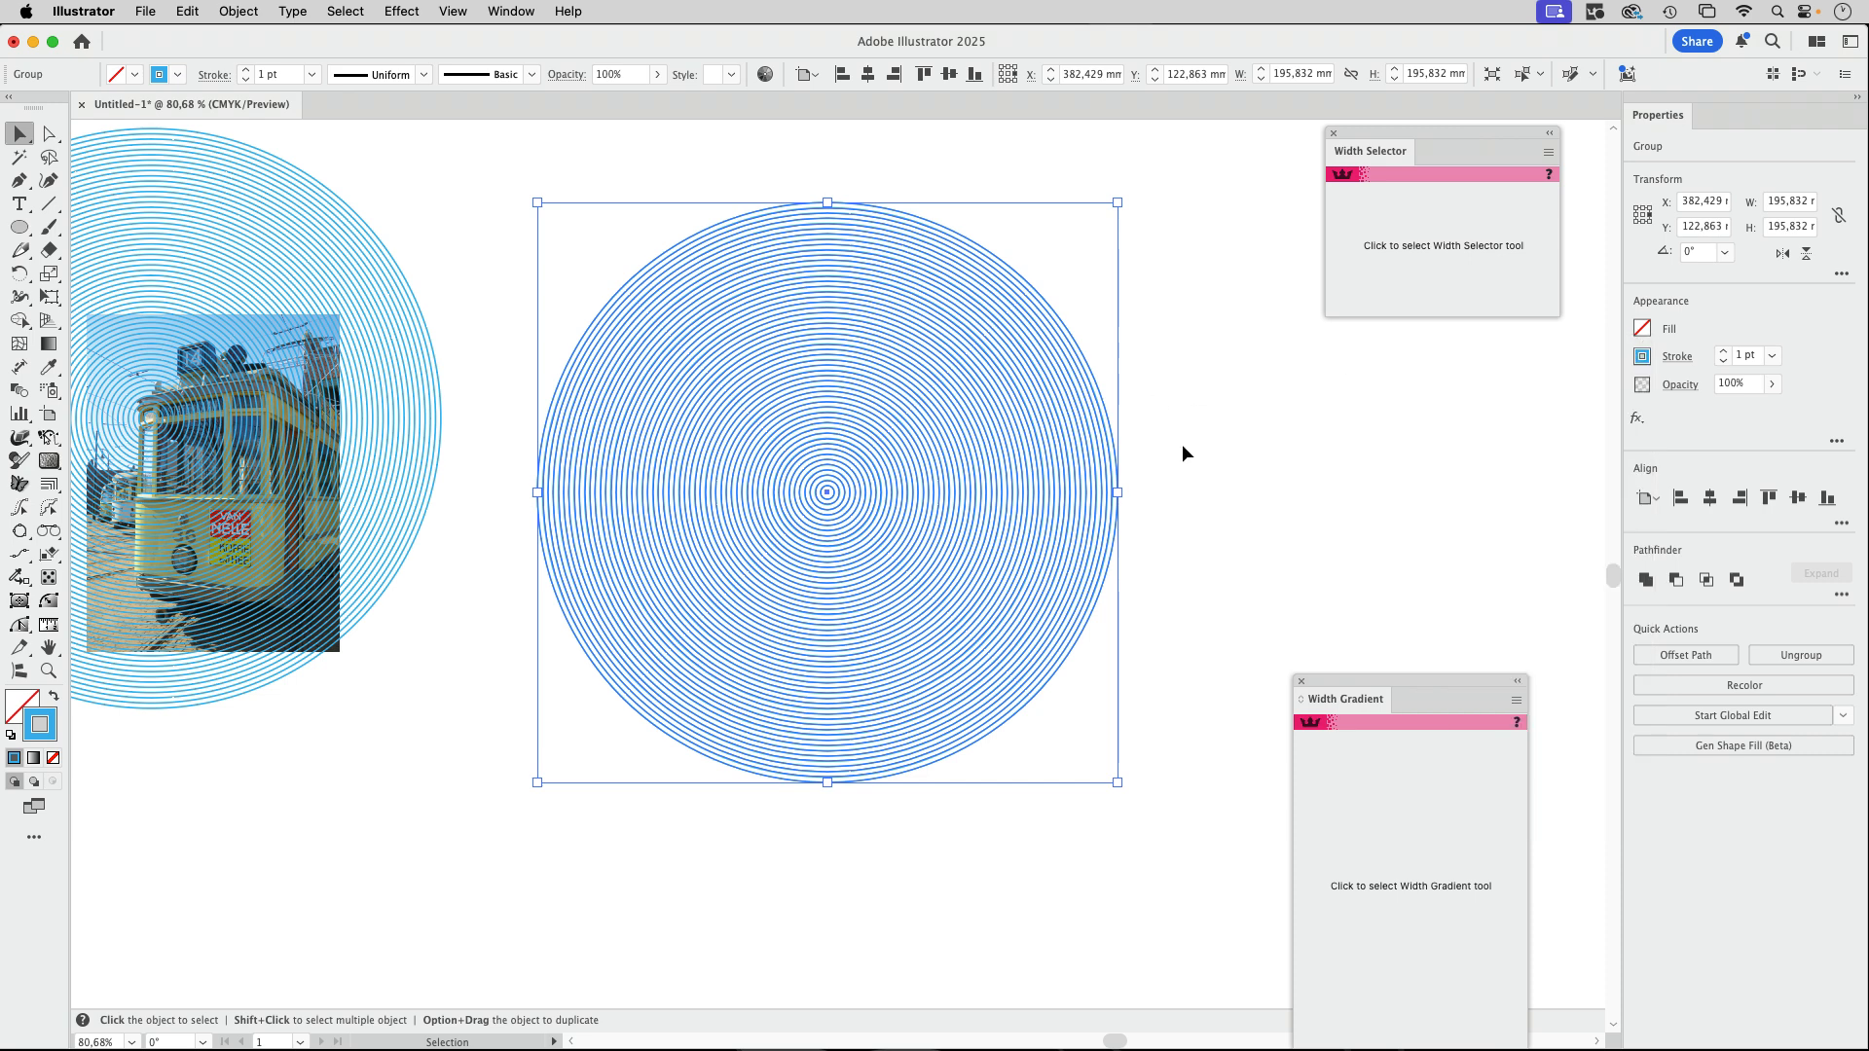
# Apply a linear 1 pt to 5 pt width gradient diagonally across the separate ring group from its upper-left edge past the centre, then deselect it.
pyautogui.click(52, 439)
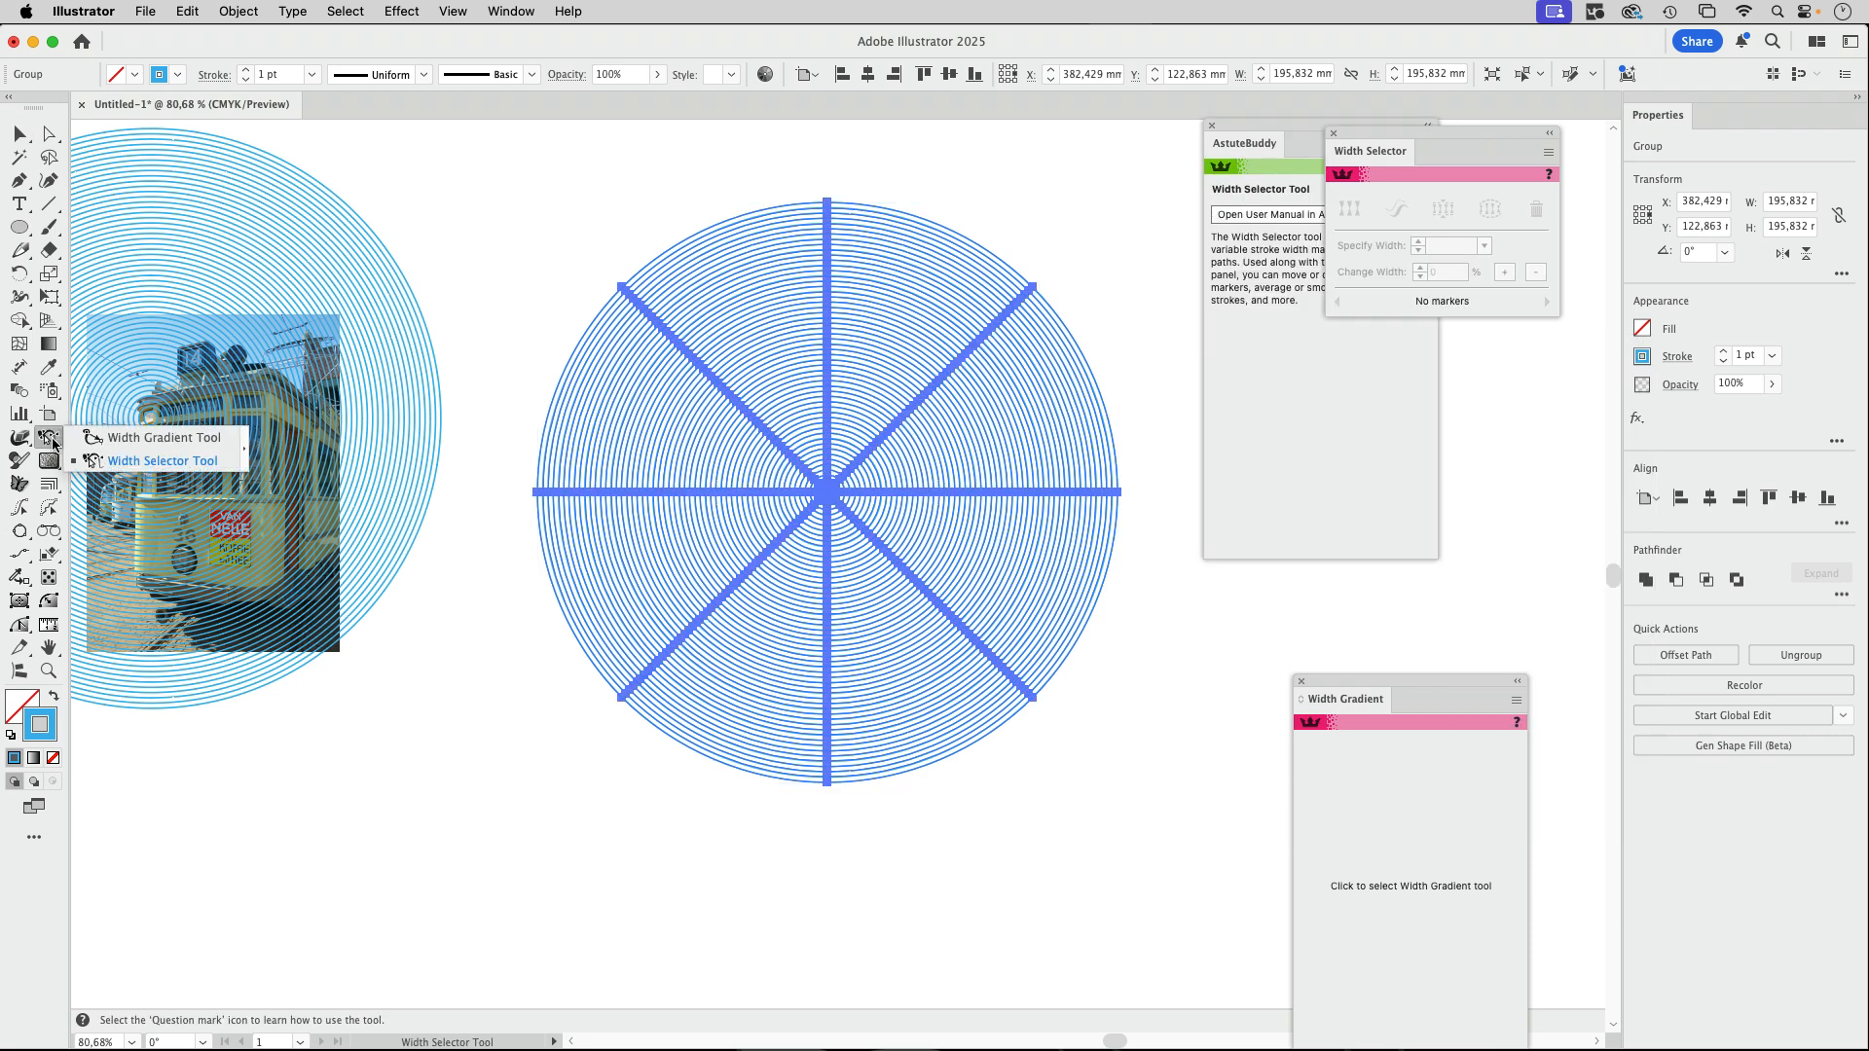
pyautogui.click(132, 440)
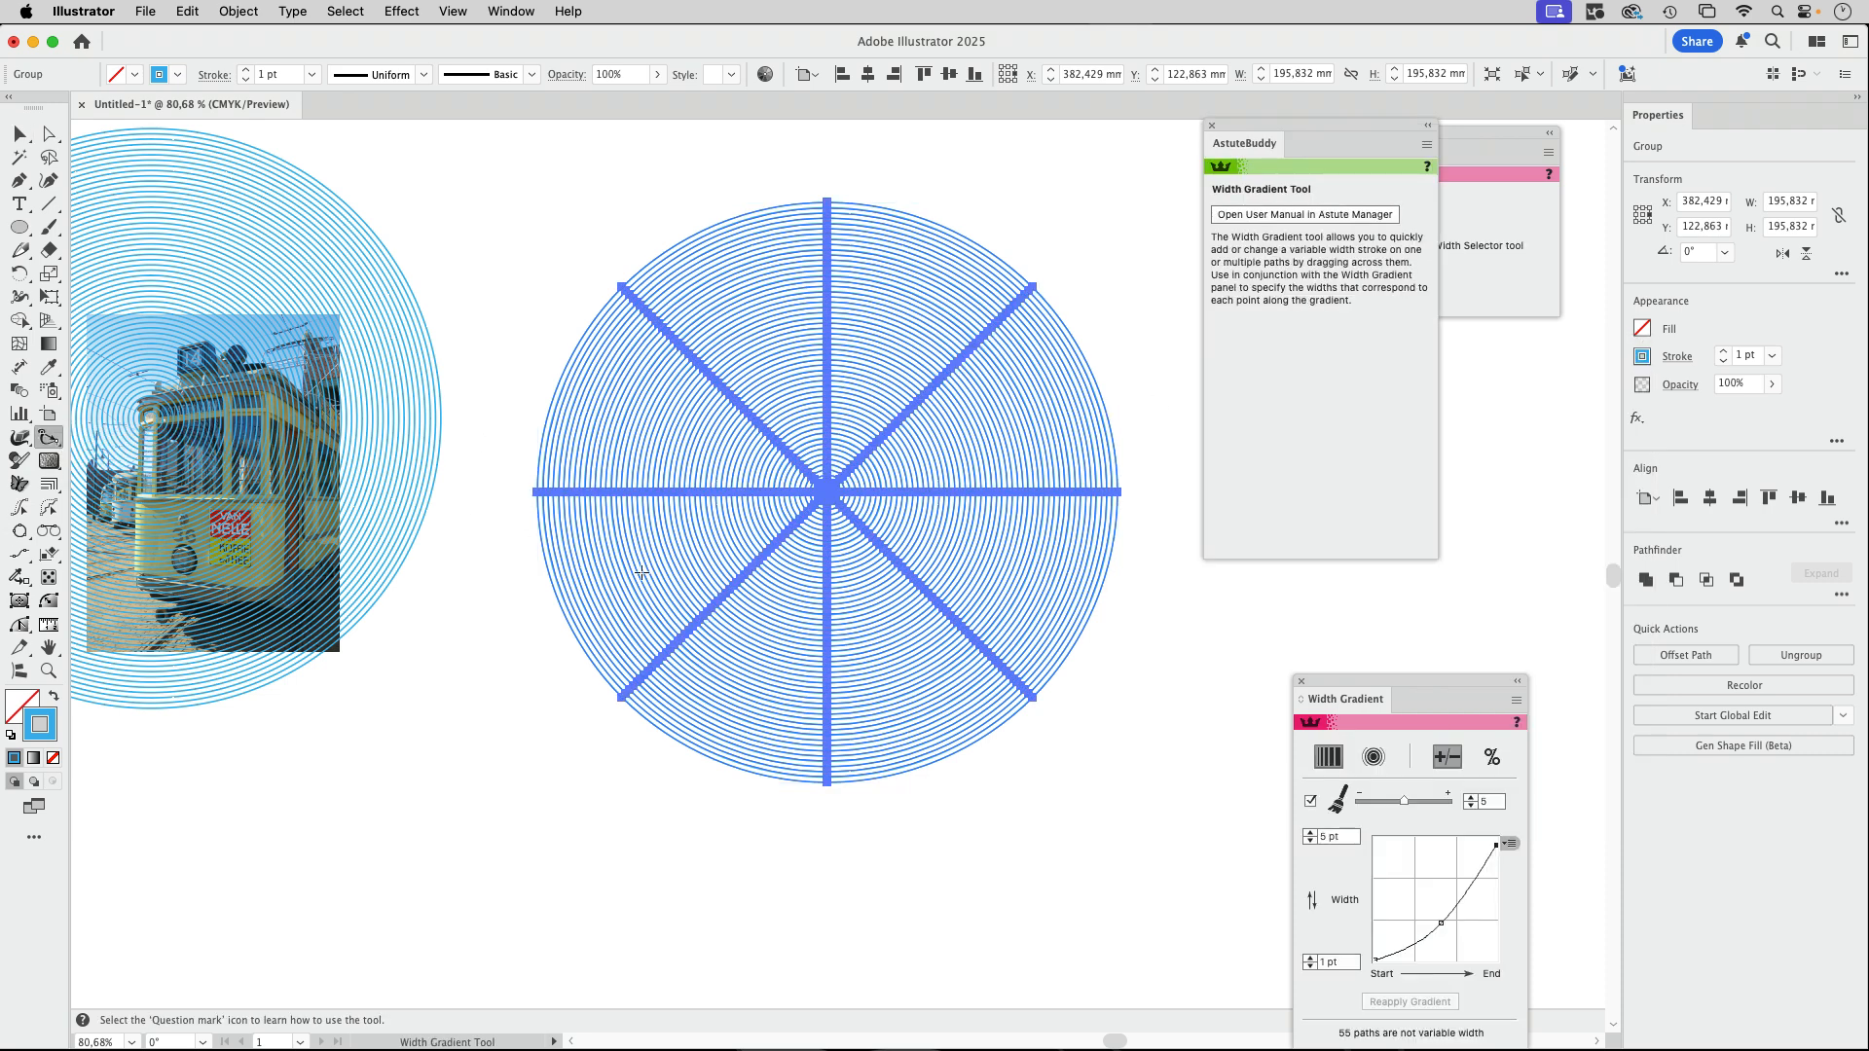
pyautogui.moveTo(1408, 693); pyautogui.dragTo(1229, 371)
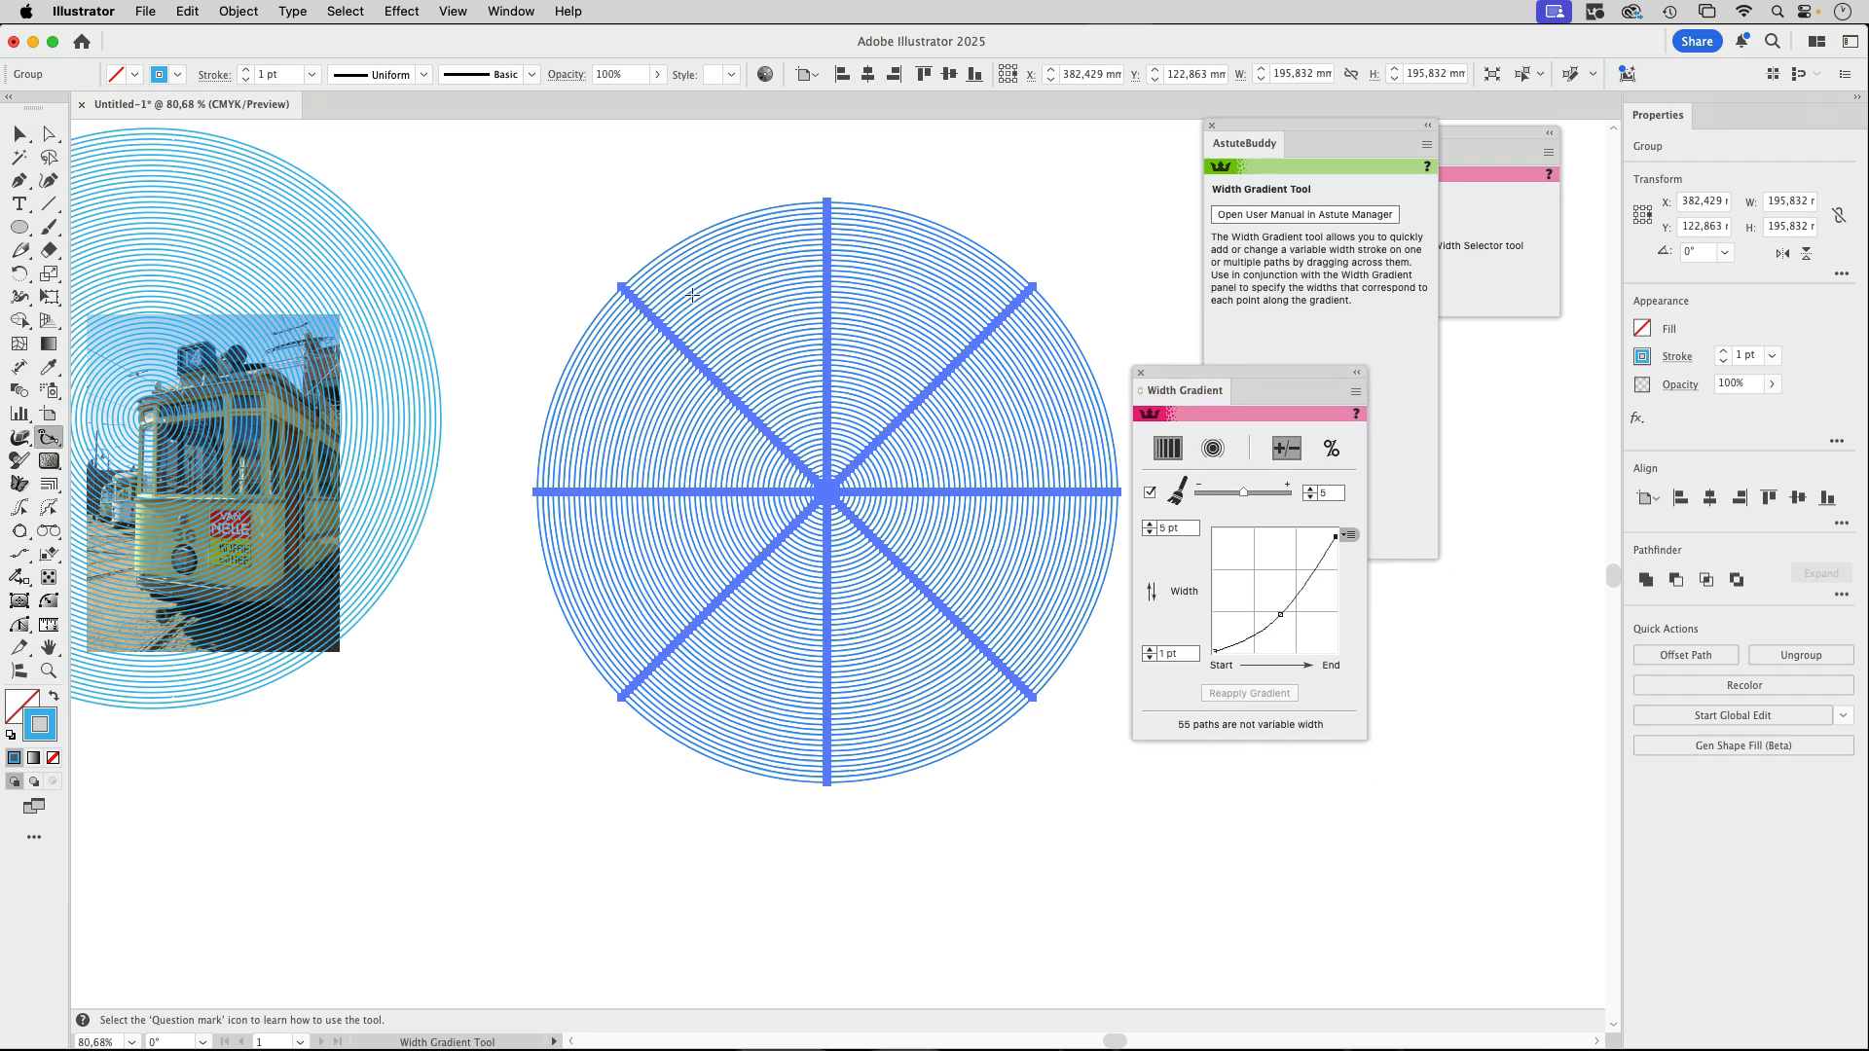
pyautogui.moveTo(661, 257)
pyautogui.mouseDown()
pyautogui.moveTo(725, 326)
pyautogui.moveTo(948, 463)
pyautogui.moveTo(876, 438)
pyautogui.moveTo(923, 482)
pyautogui.mouseUp()
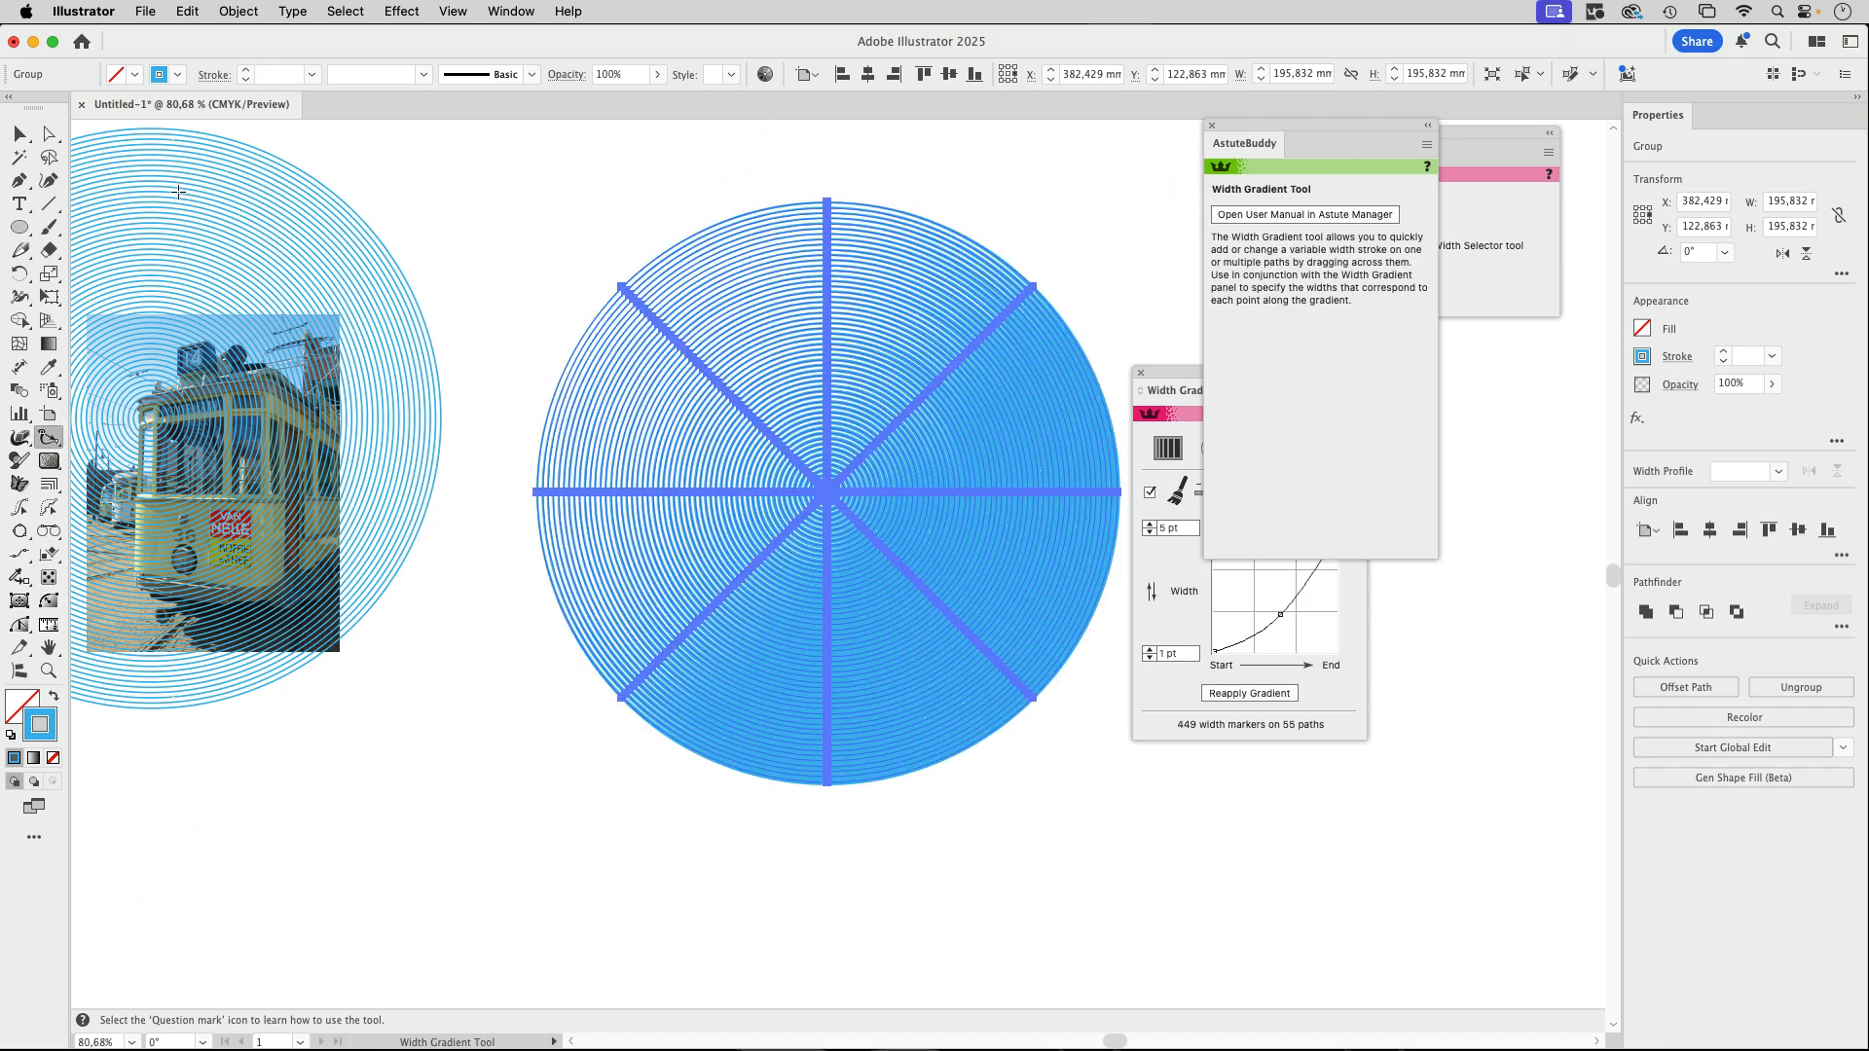
pyautogui.click(20, 135)
pyautogui.click(534, 194)
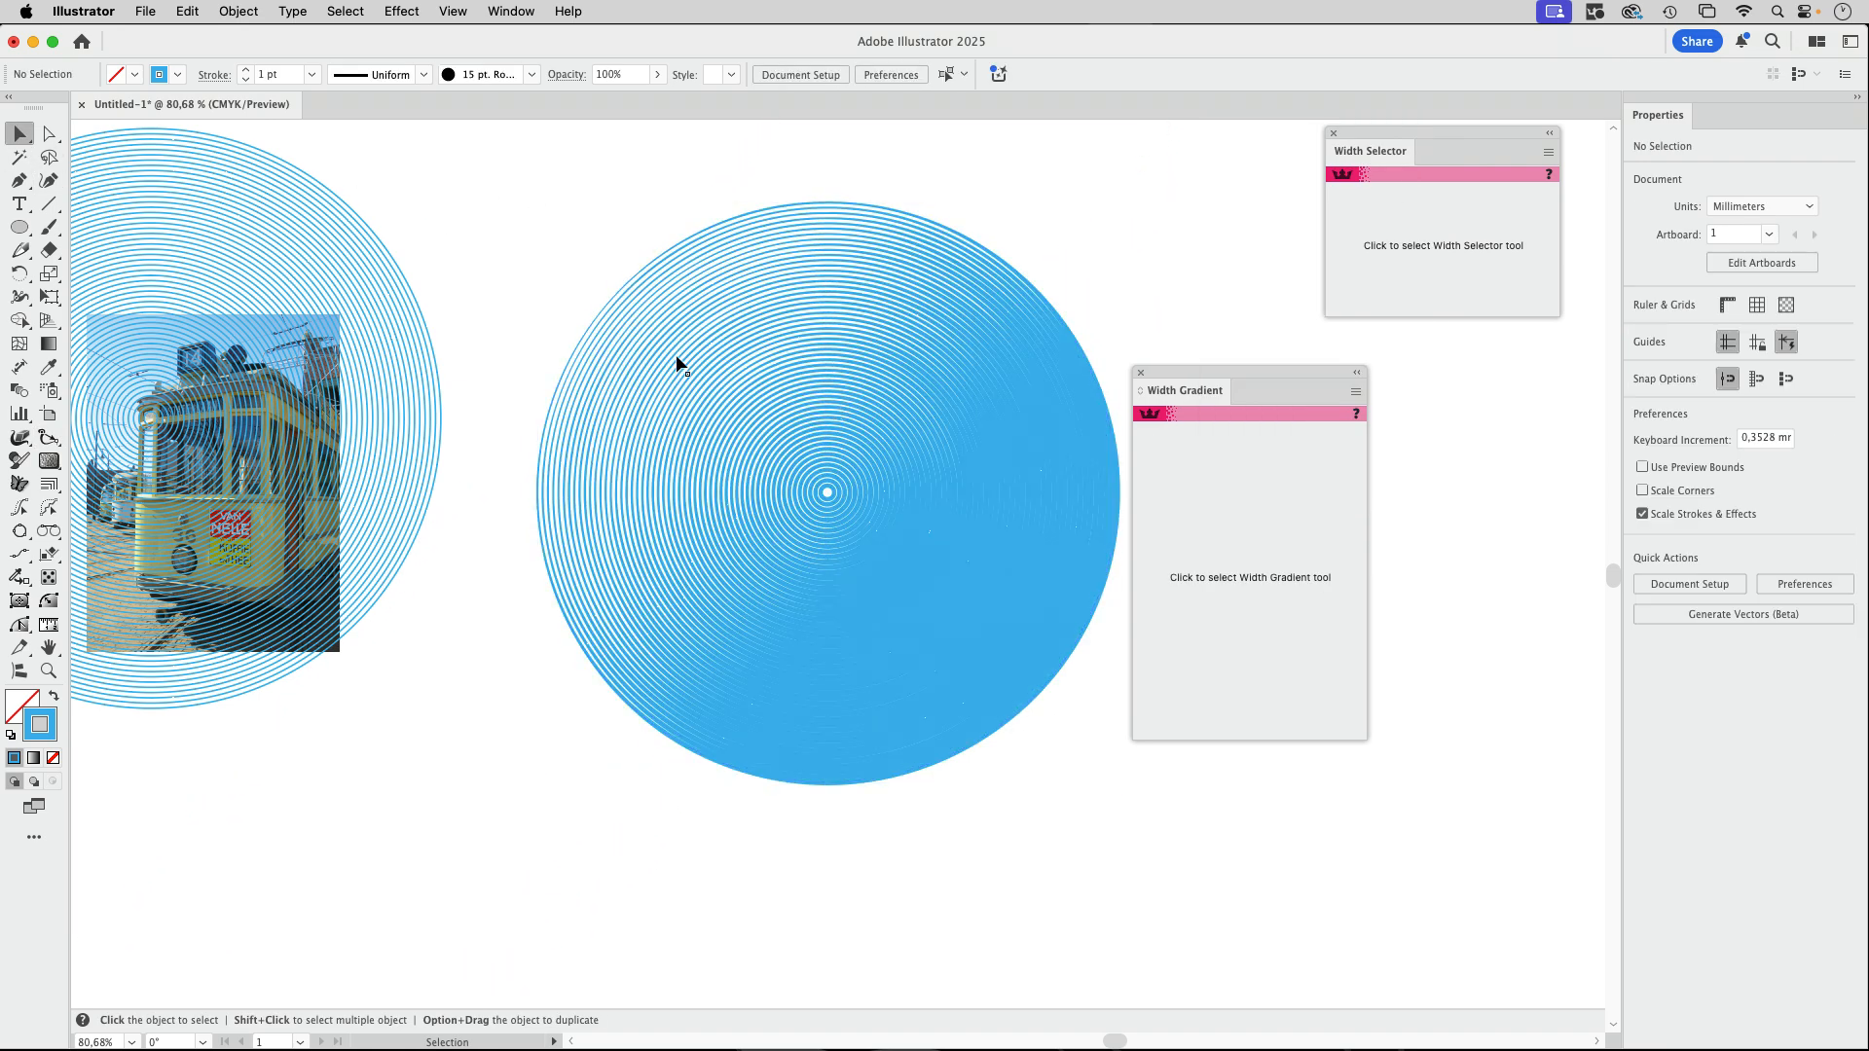
# Load the saved M graph for the ring group's width gradient and reapply the gradient.
pyautogui.click(942, 450)
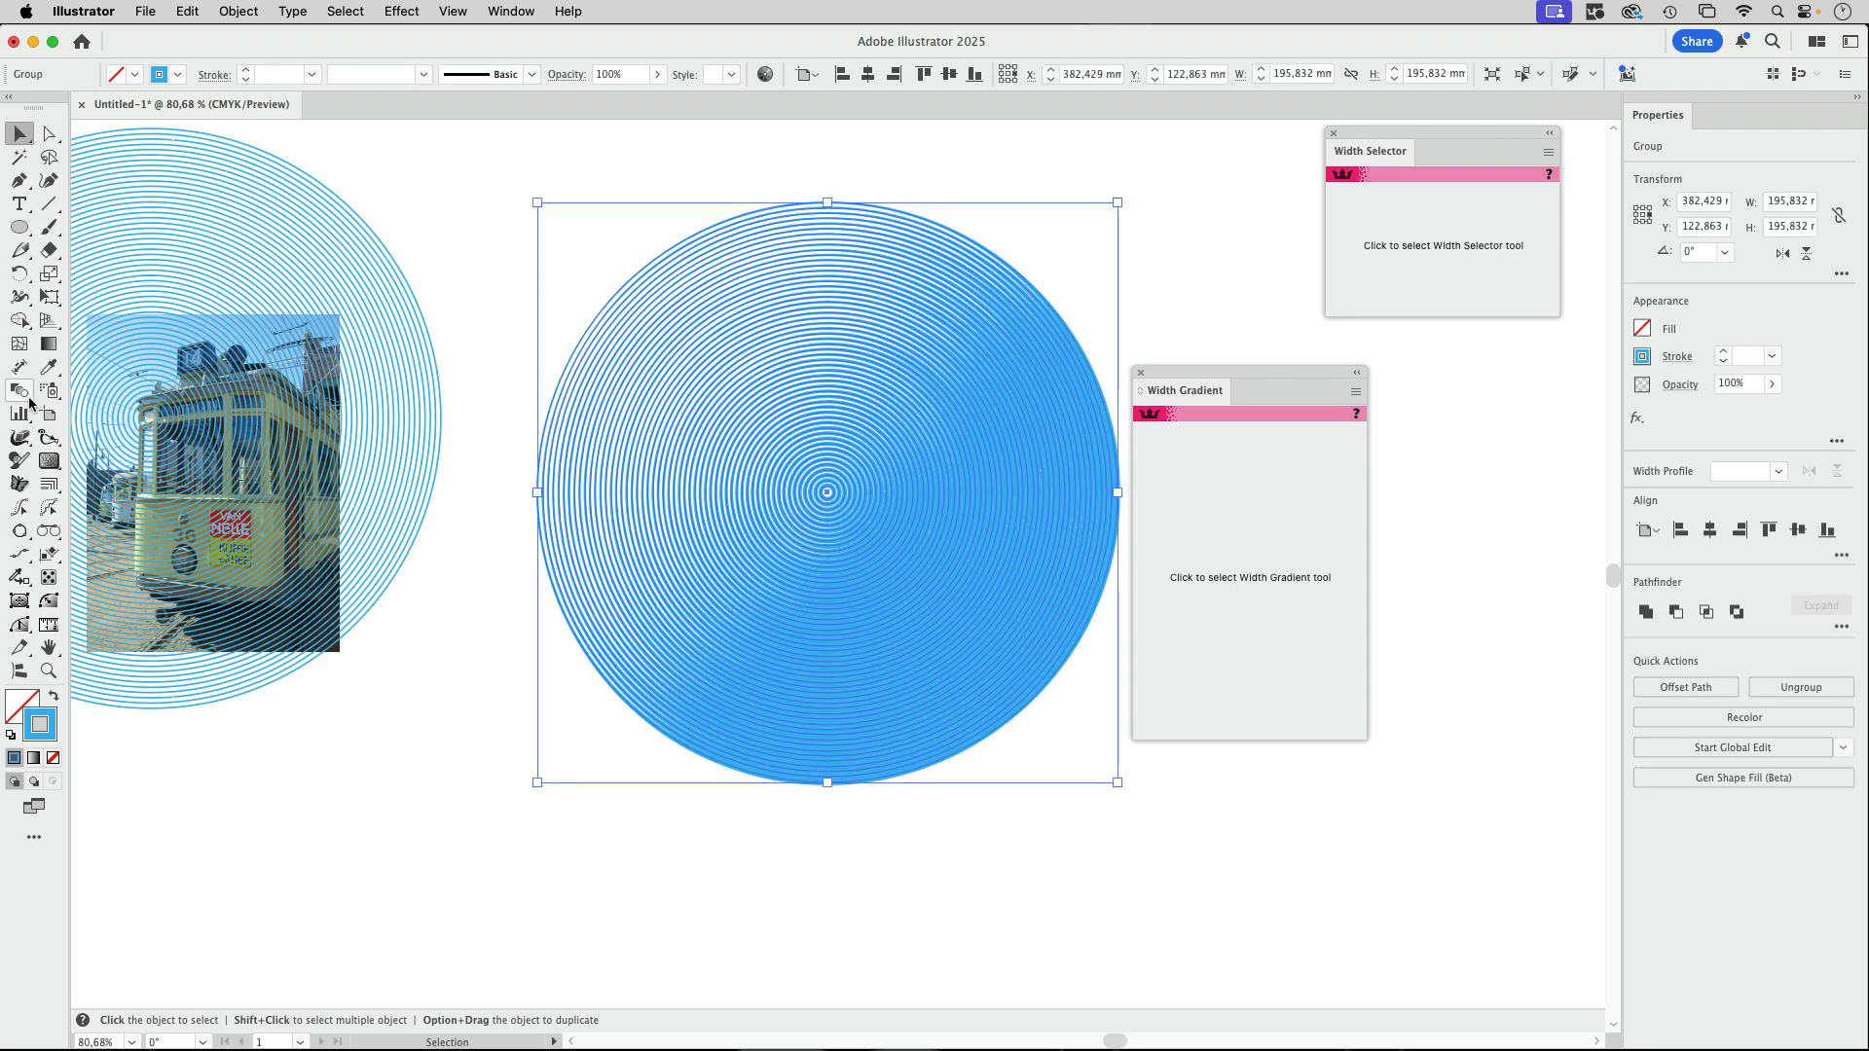
pyautogui.click(48, 439)
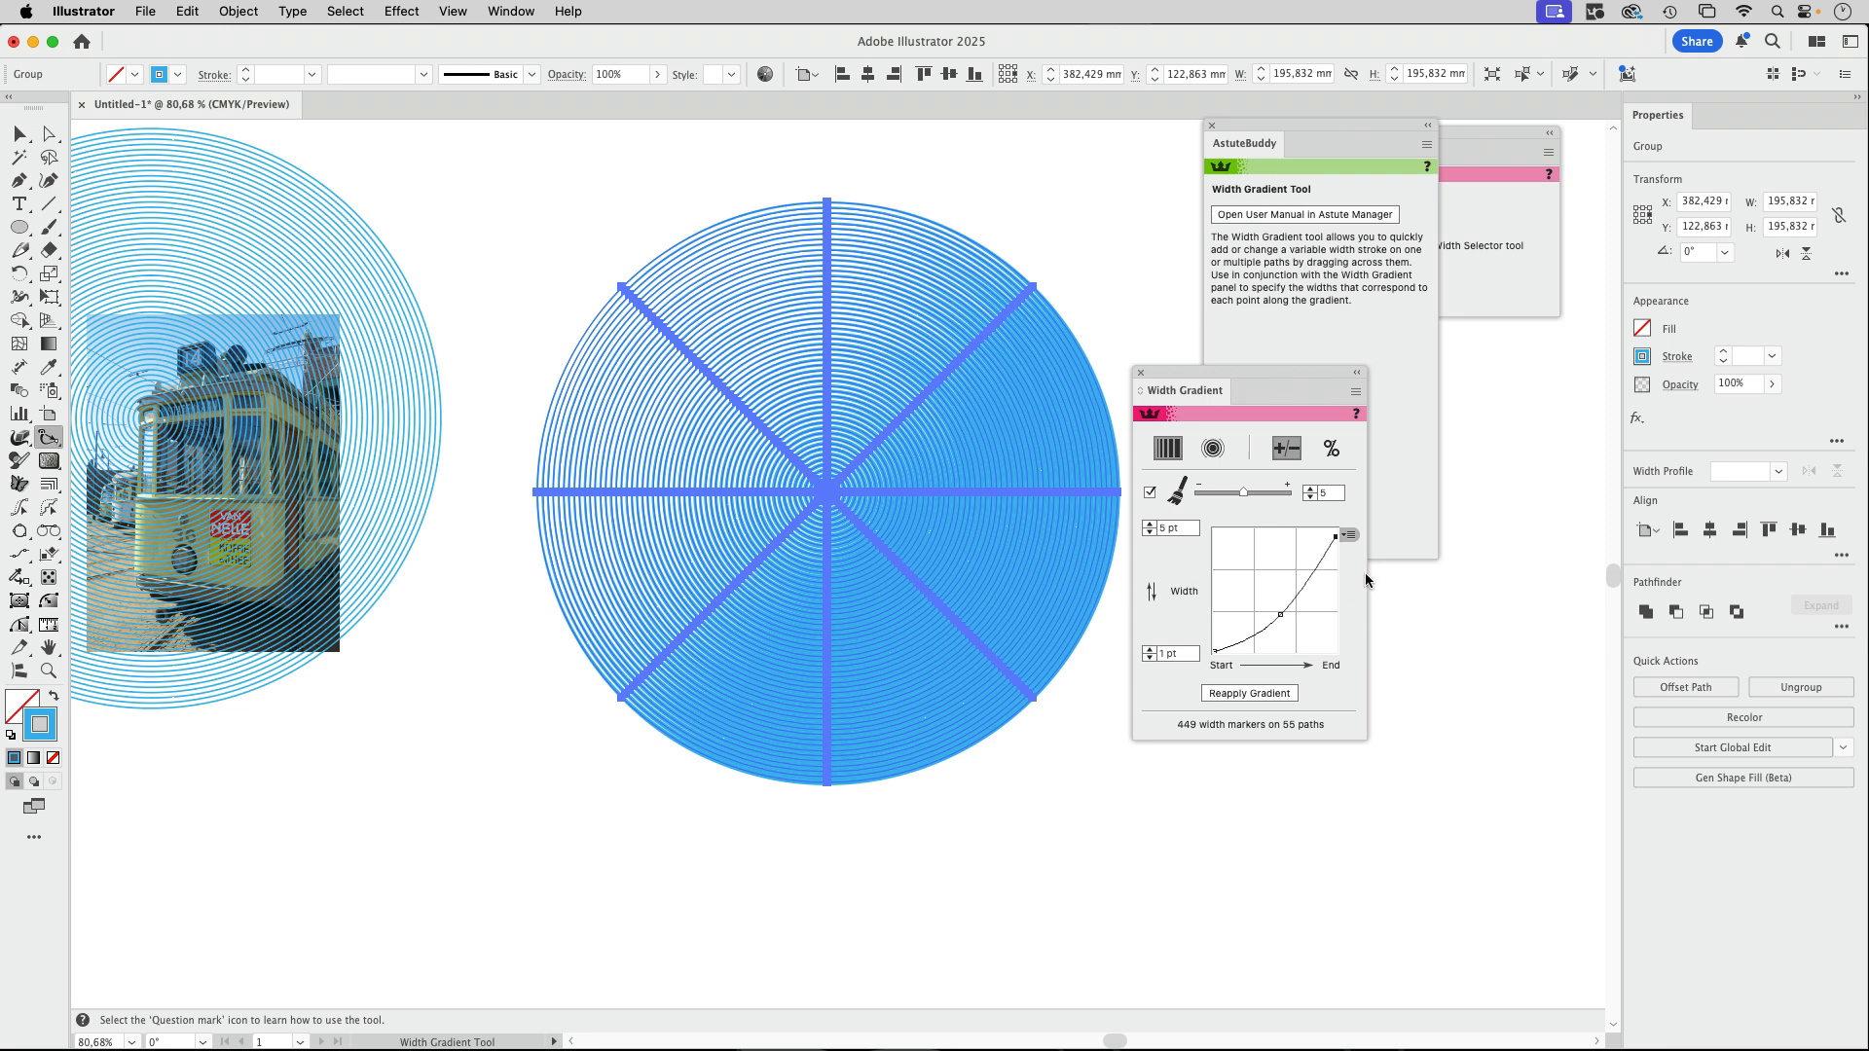
pyautogui.click(1348, 534)
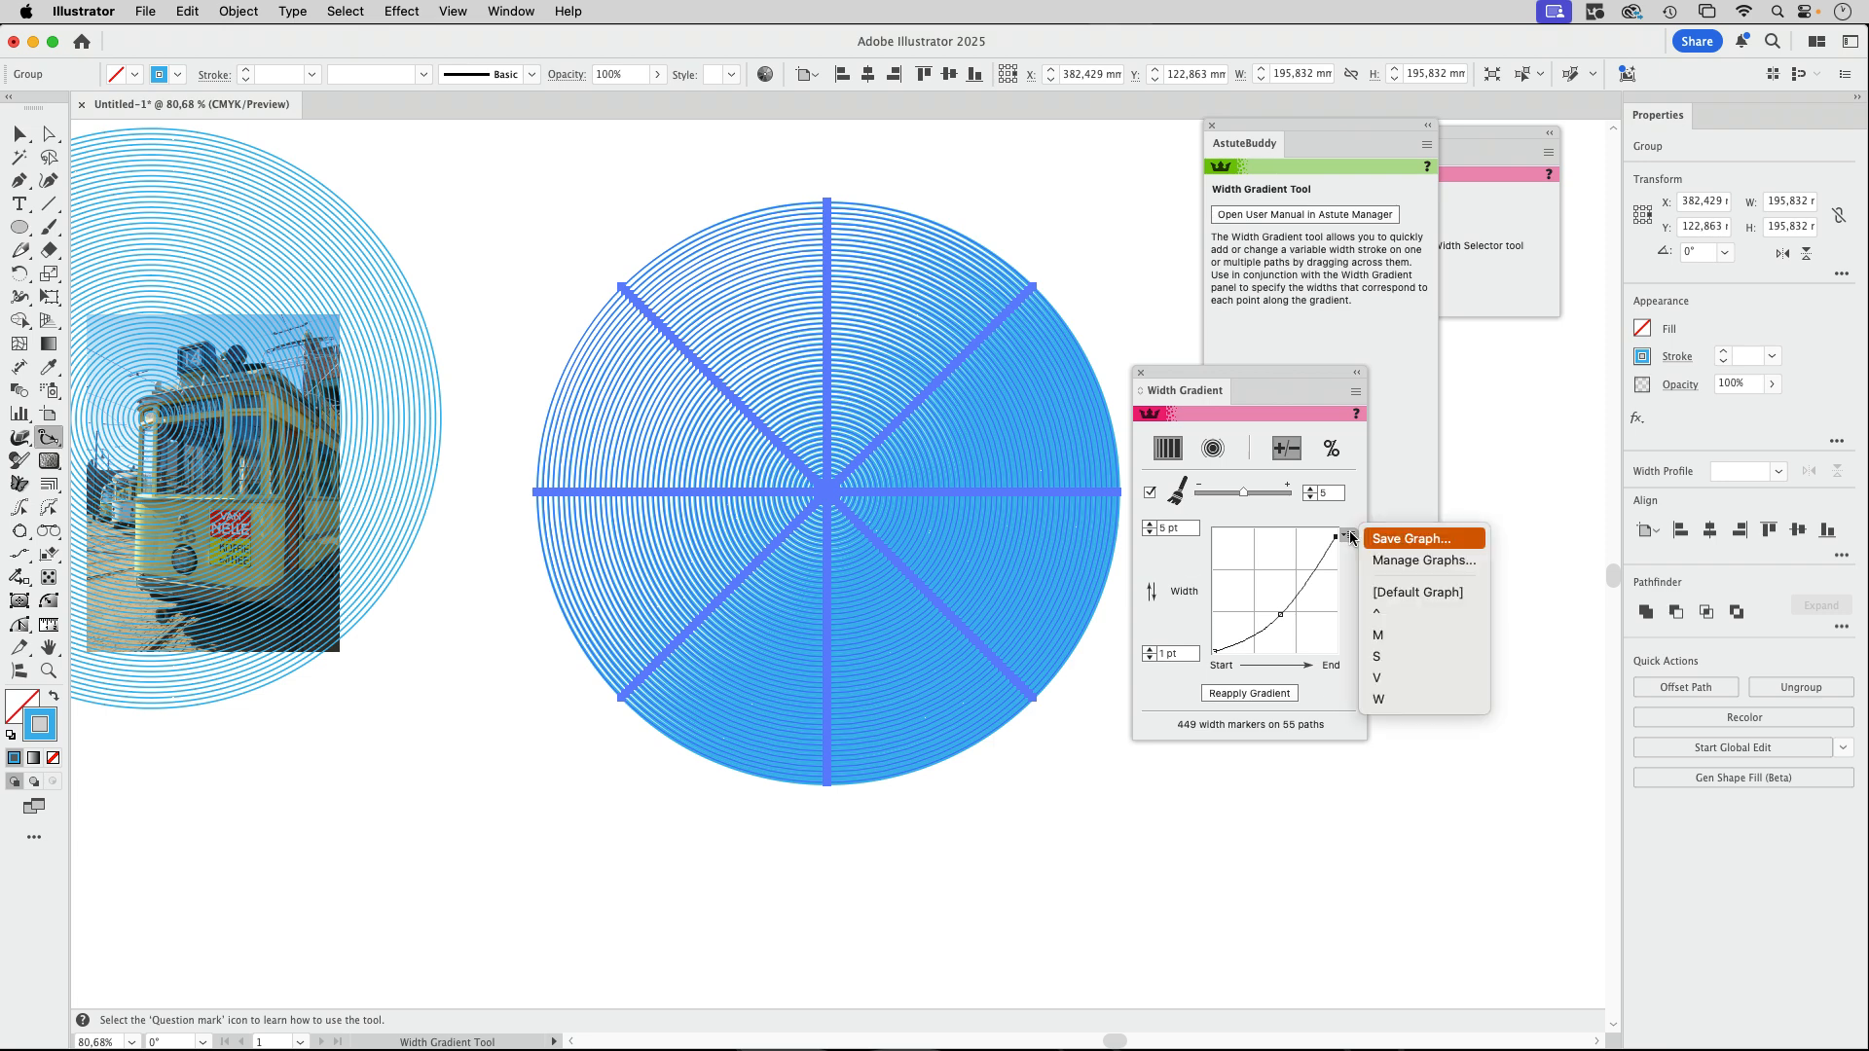
pyautogui.click(1386, 639)
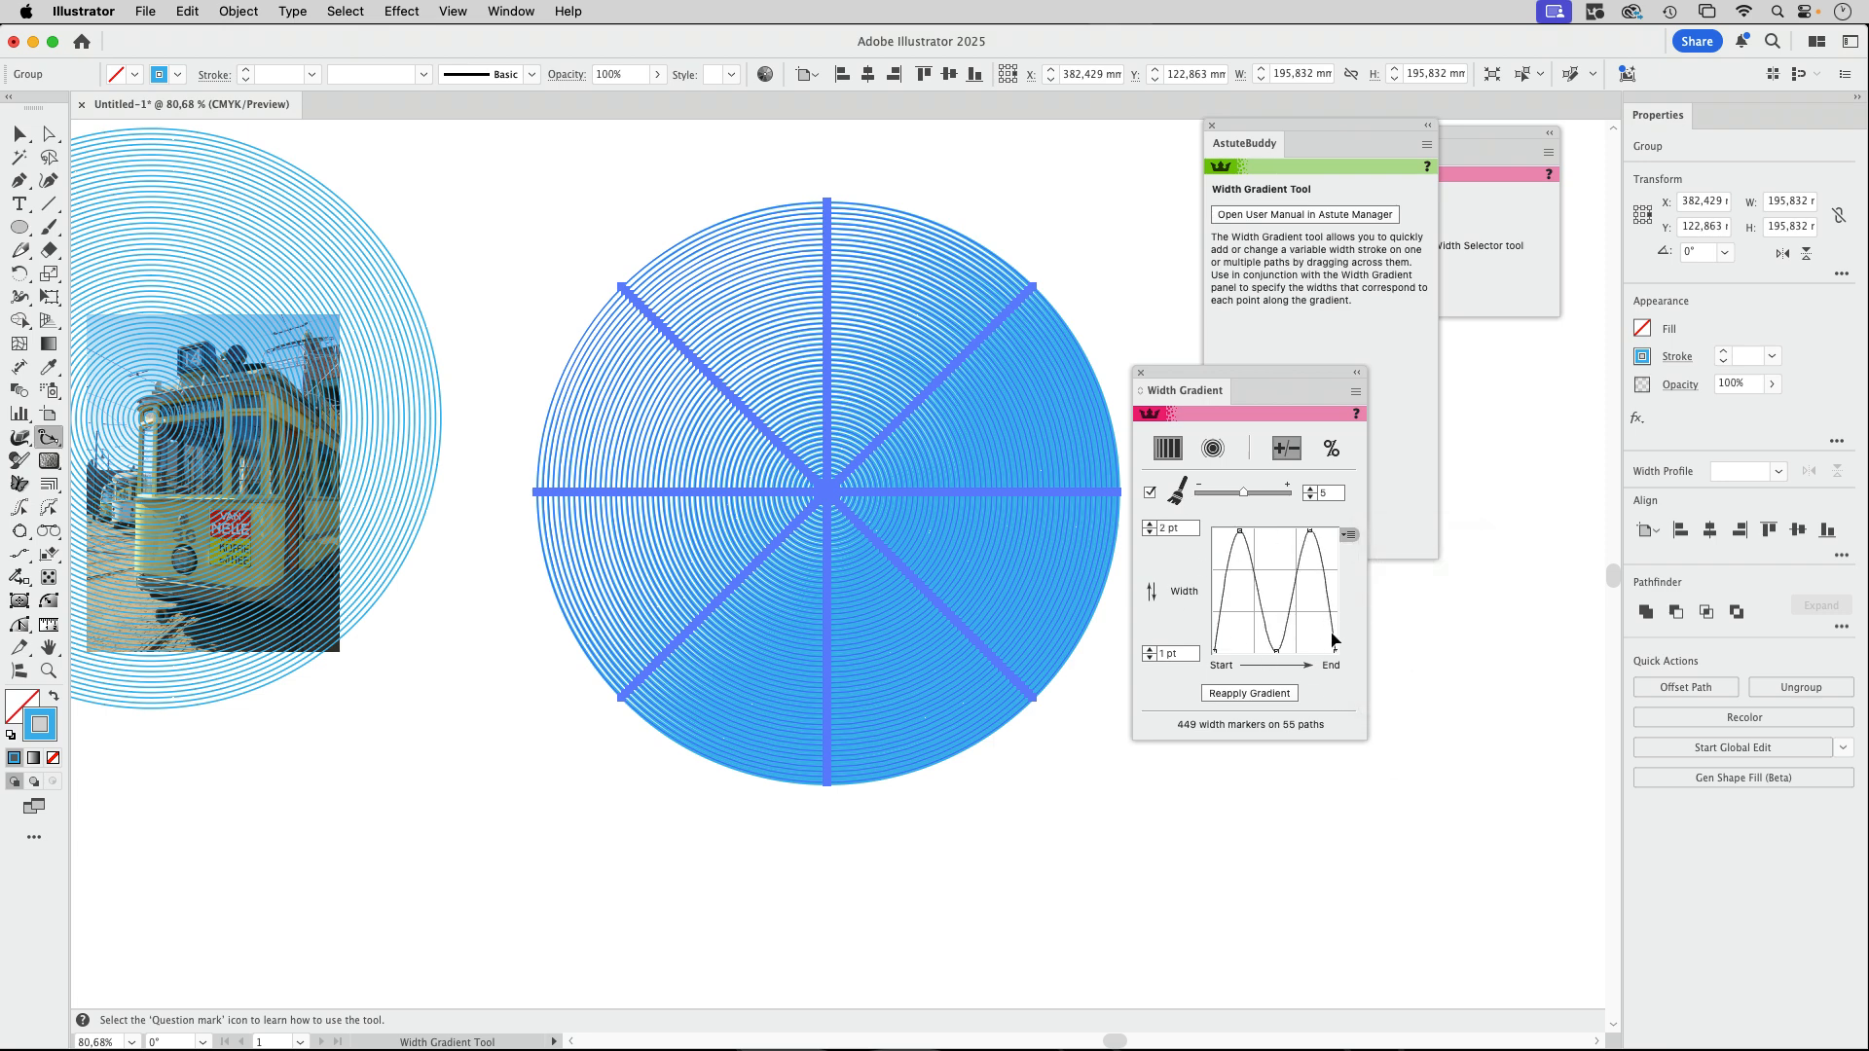
pyautogui.click(1257, 695)
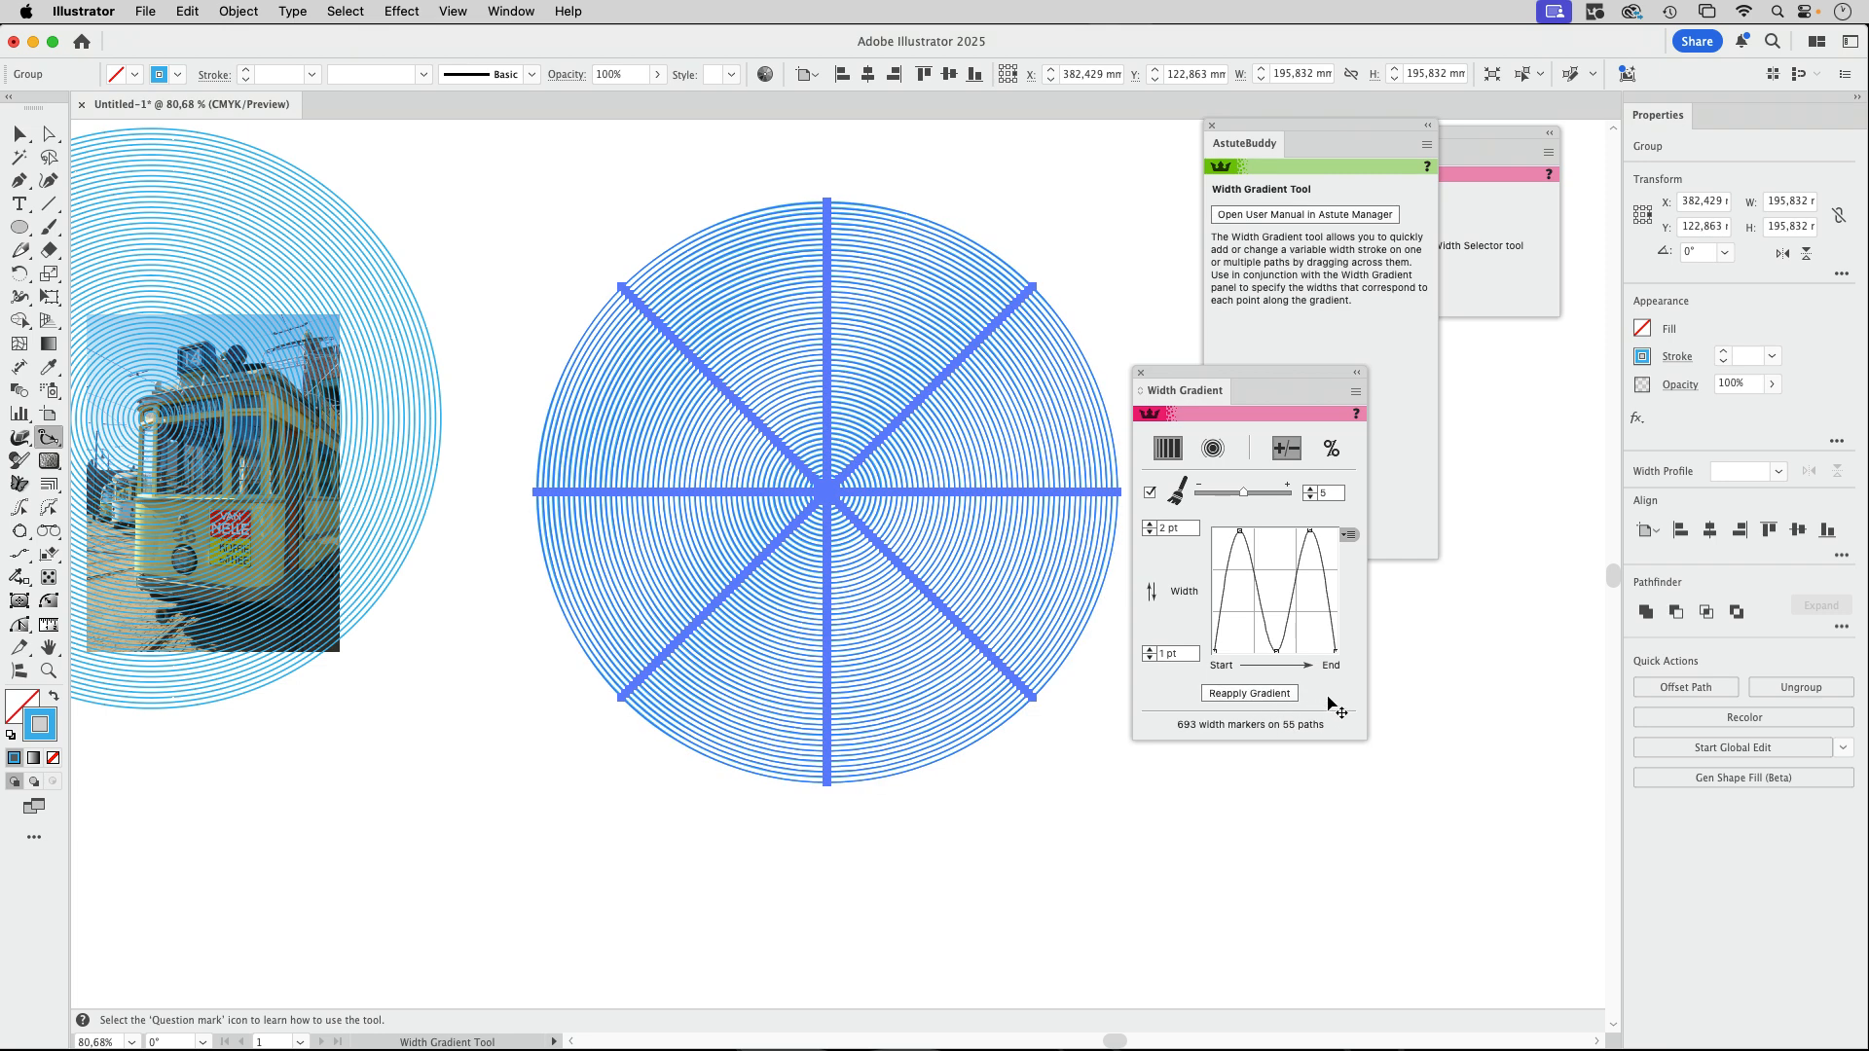
# Raise the width gradient's maximum width to 14 pt, reapply it to the rings, and move the Width Gradient panel clear of them.
pyautogui.click(1151, 524)
pyautogui.click(1151, 524)
pyautogui.click(1151, 524)
pyautogui.click(1151, 524)
pyautogui.click(1151, 523)
pyautogui.click(1150, 523)
pyautogui.click(1151, 524)
pyautogui.click(1151, 524)
pyautogui.click(1254, 697)
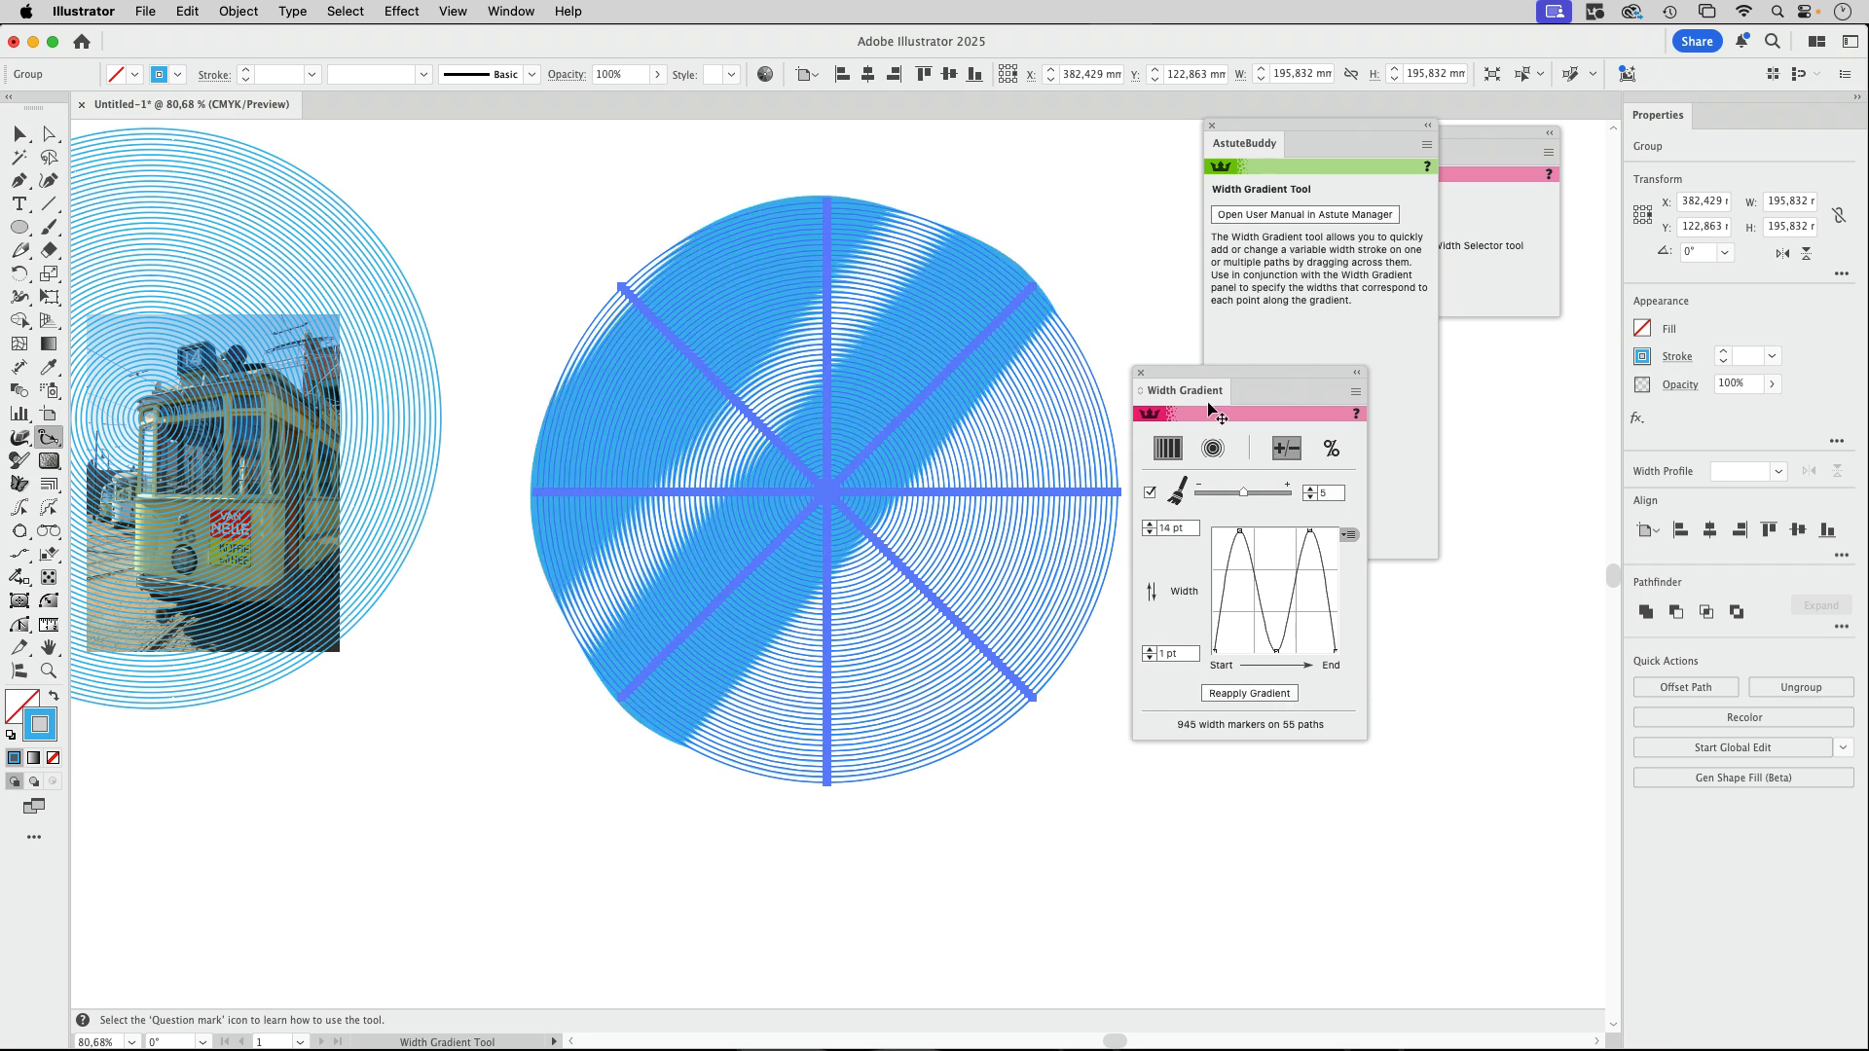
pyautogui.moveTo(1184, 379); pyautogui.dragTo(1393, 612)
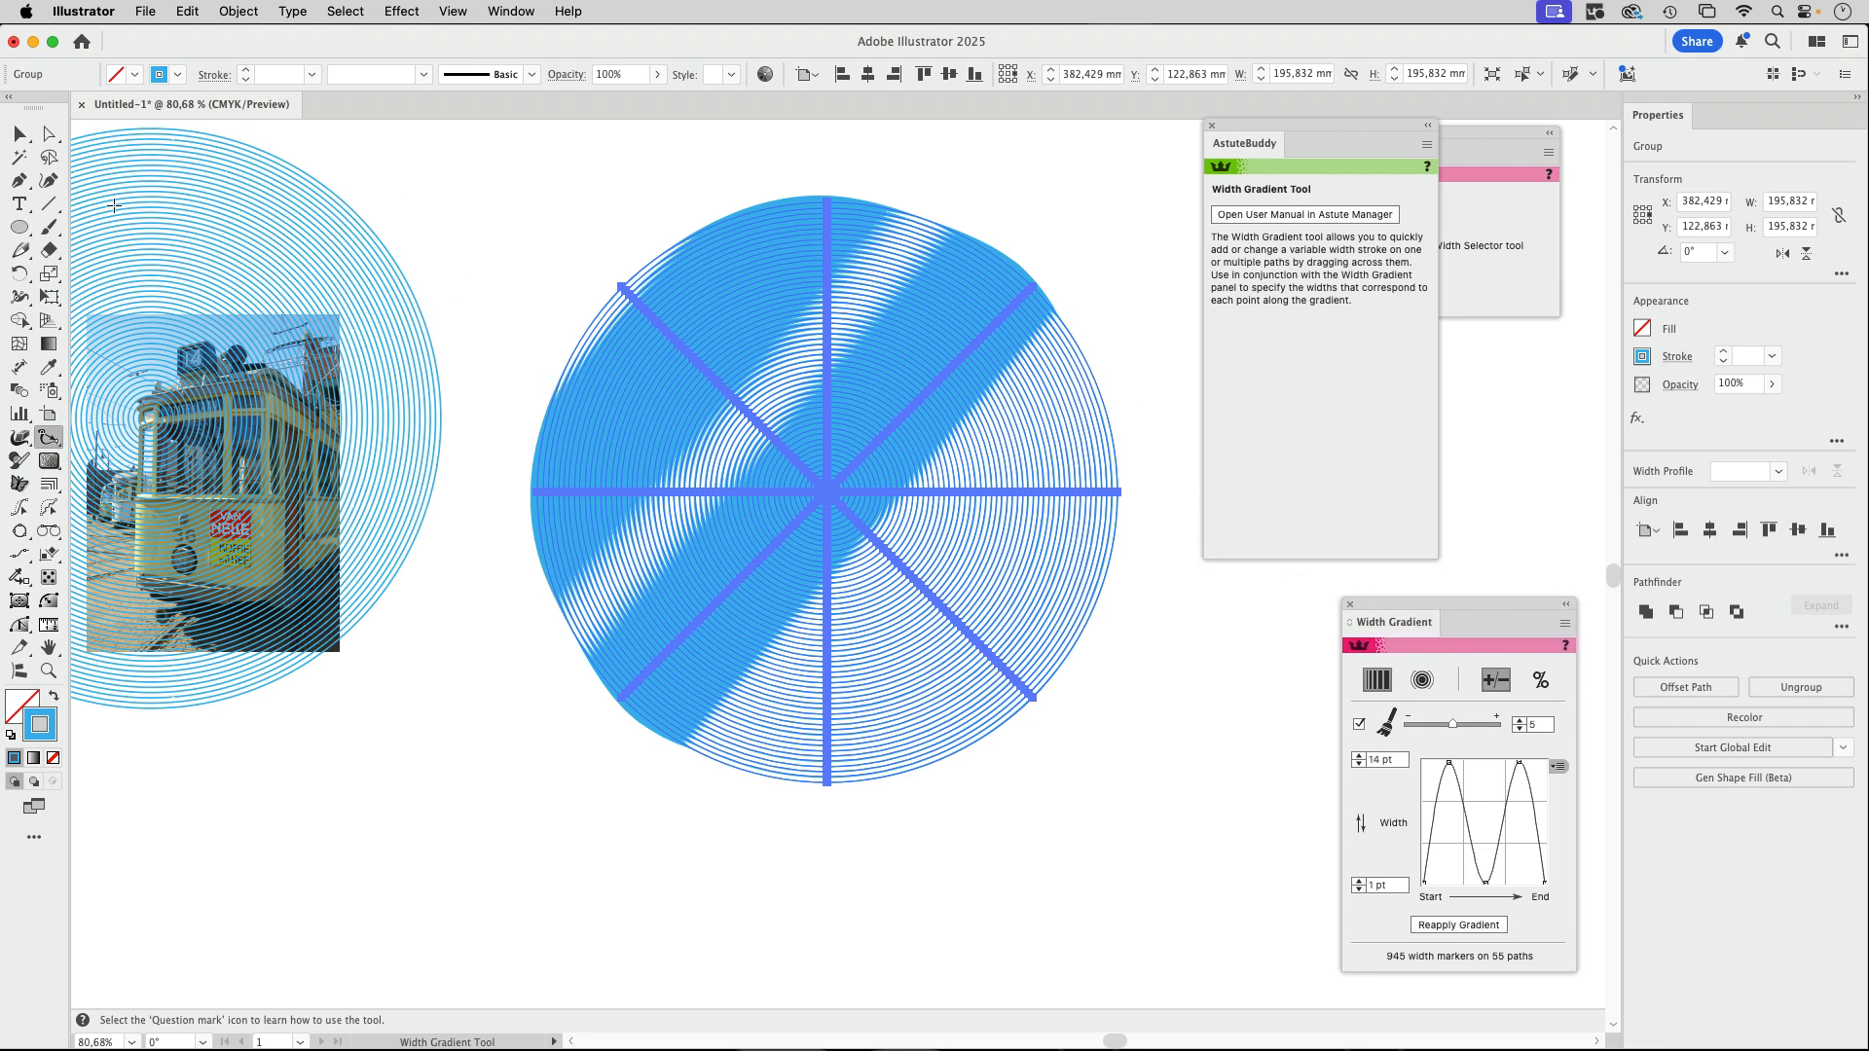
# Select the ring group together with the tram photo and make a Width Stamp with the top object.
pyautogui.press('v')
pyautogui.click(458, 229)
pyautogui.moveTo(607, 370); pyautogui.dragTo(1017, 426)
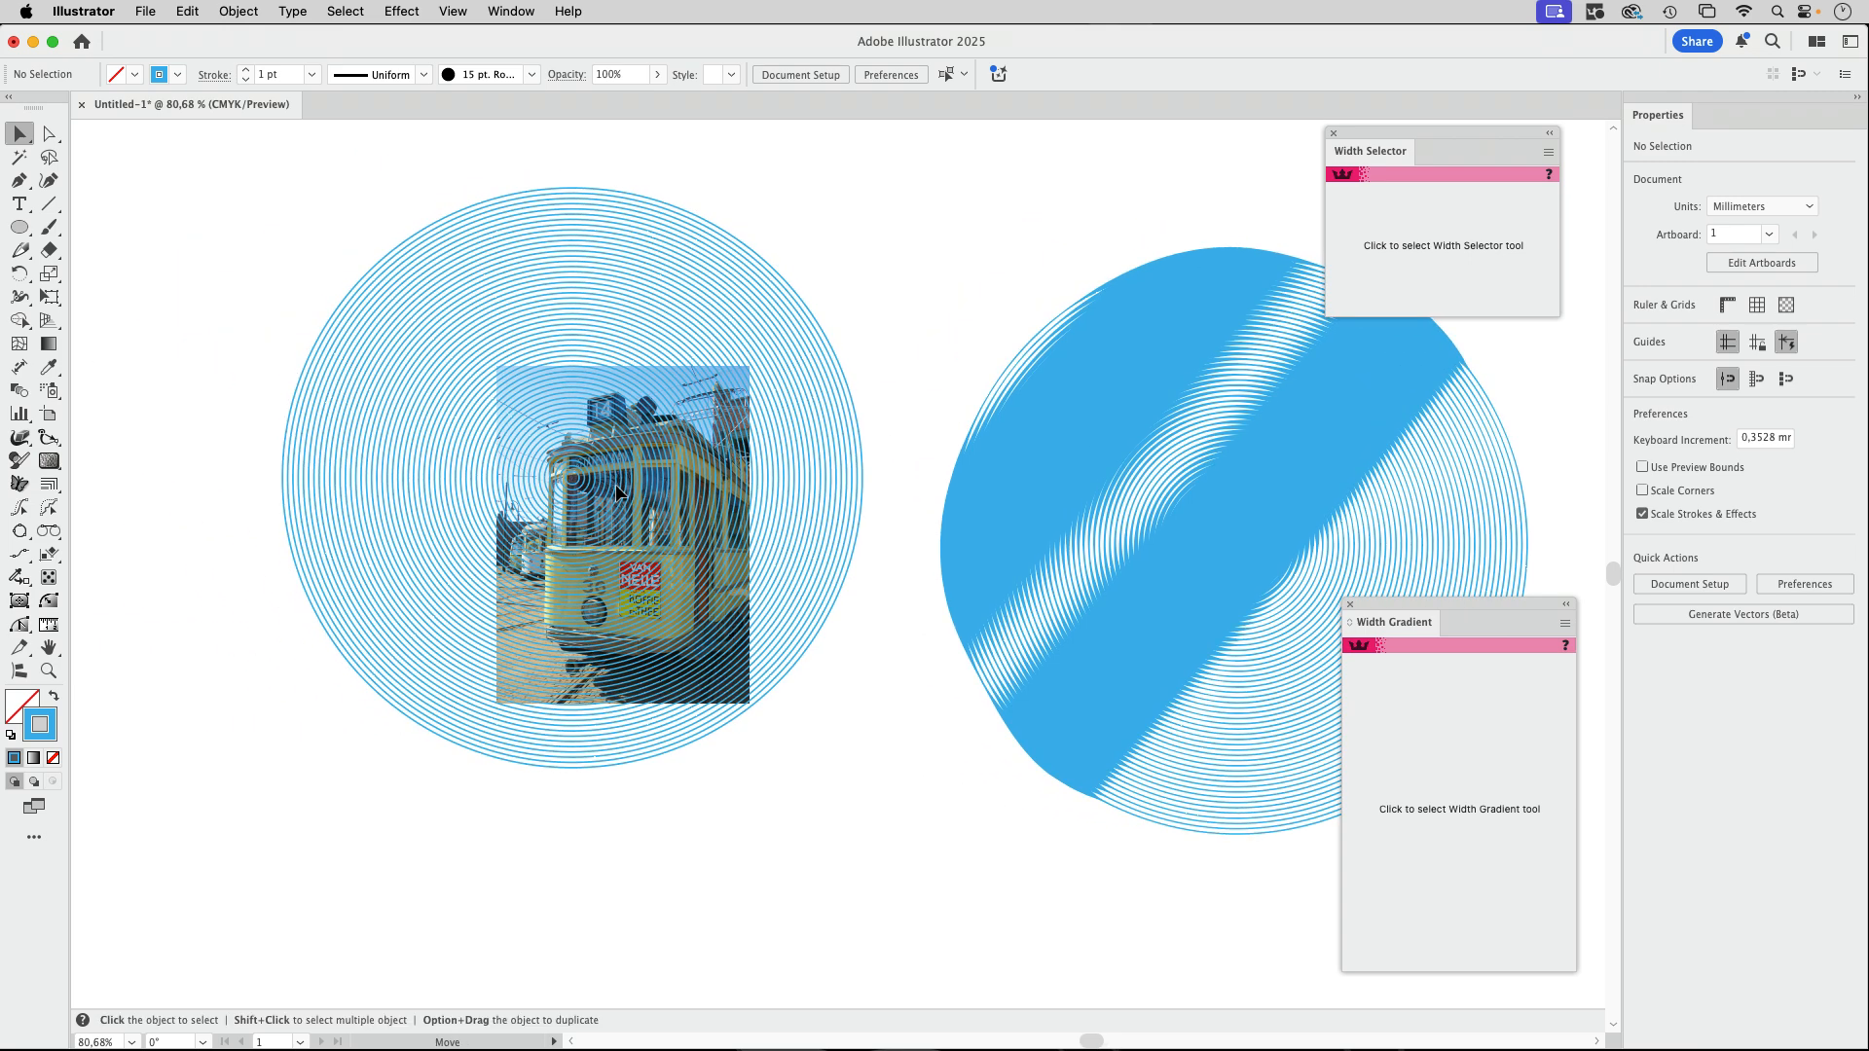
pyautogui.click(615, 485)
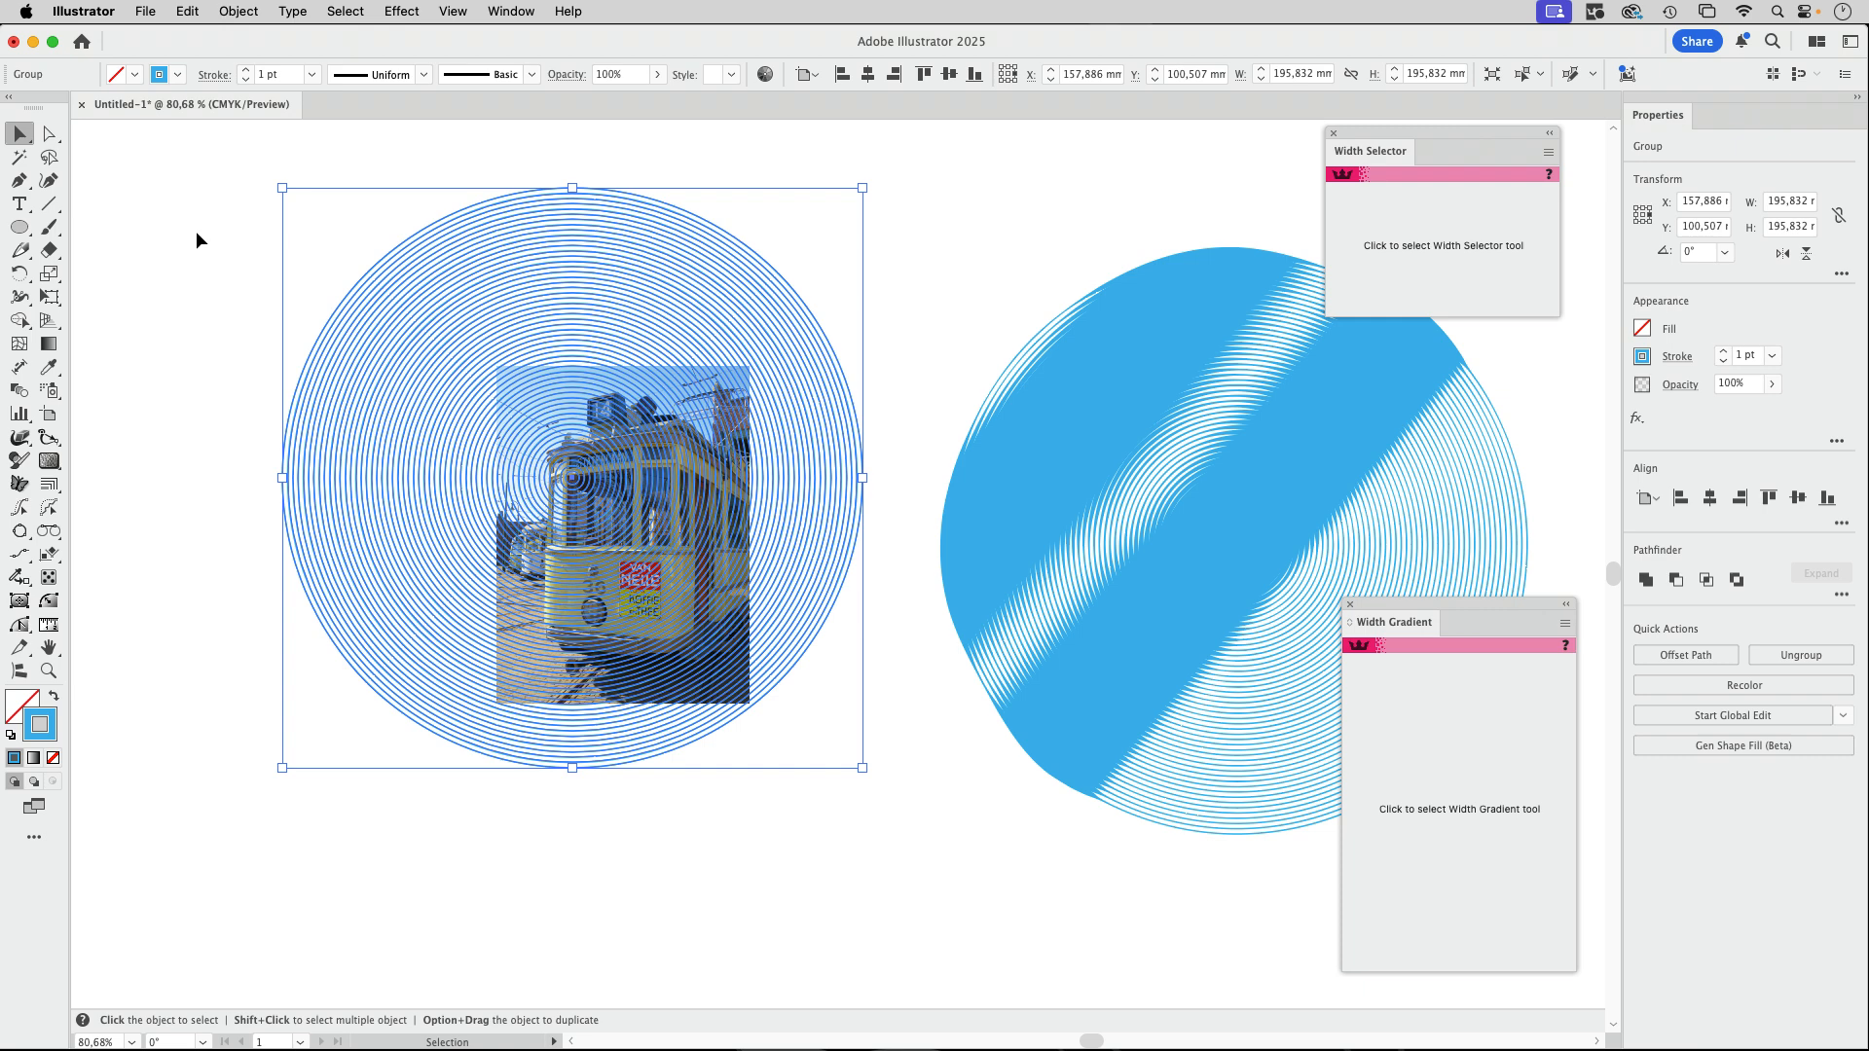
pyautogui.moveTo(199, 226); pyautogui.dragTo(859, 703)
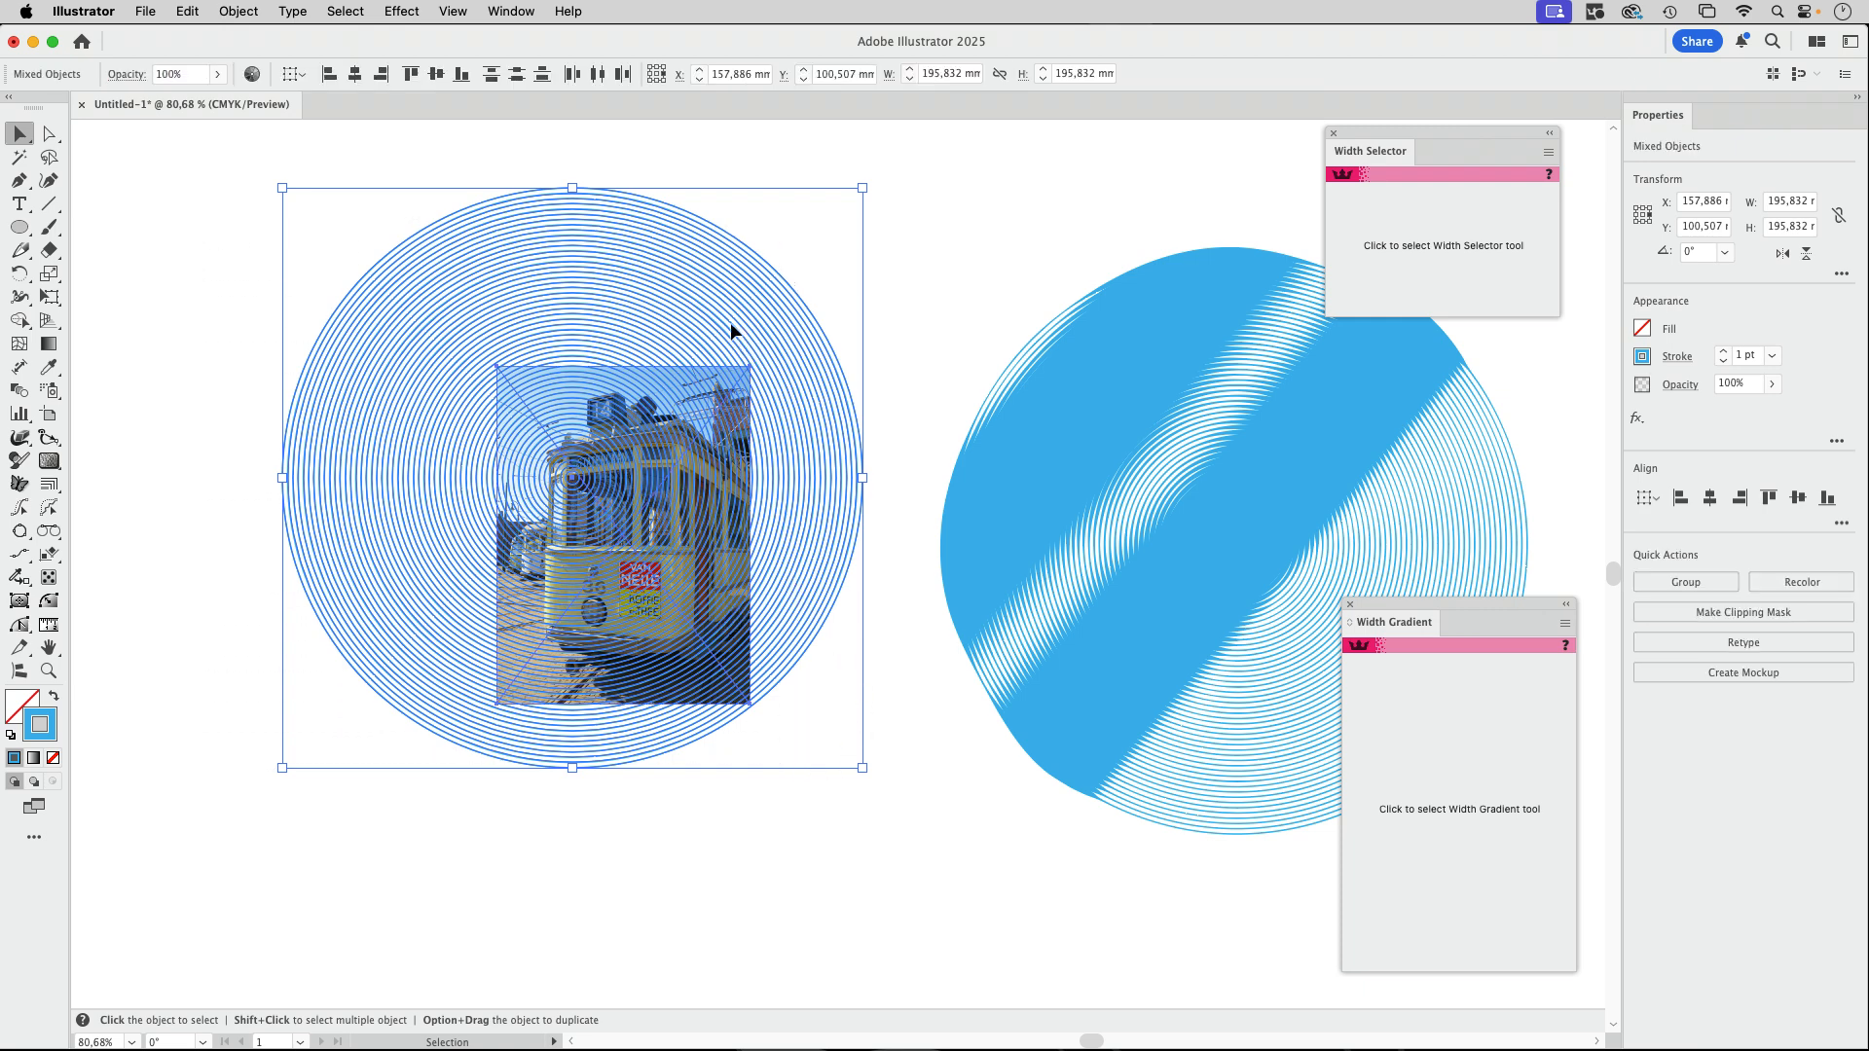
pyautogui.click(240, 12)
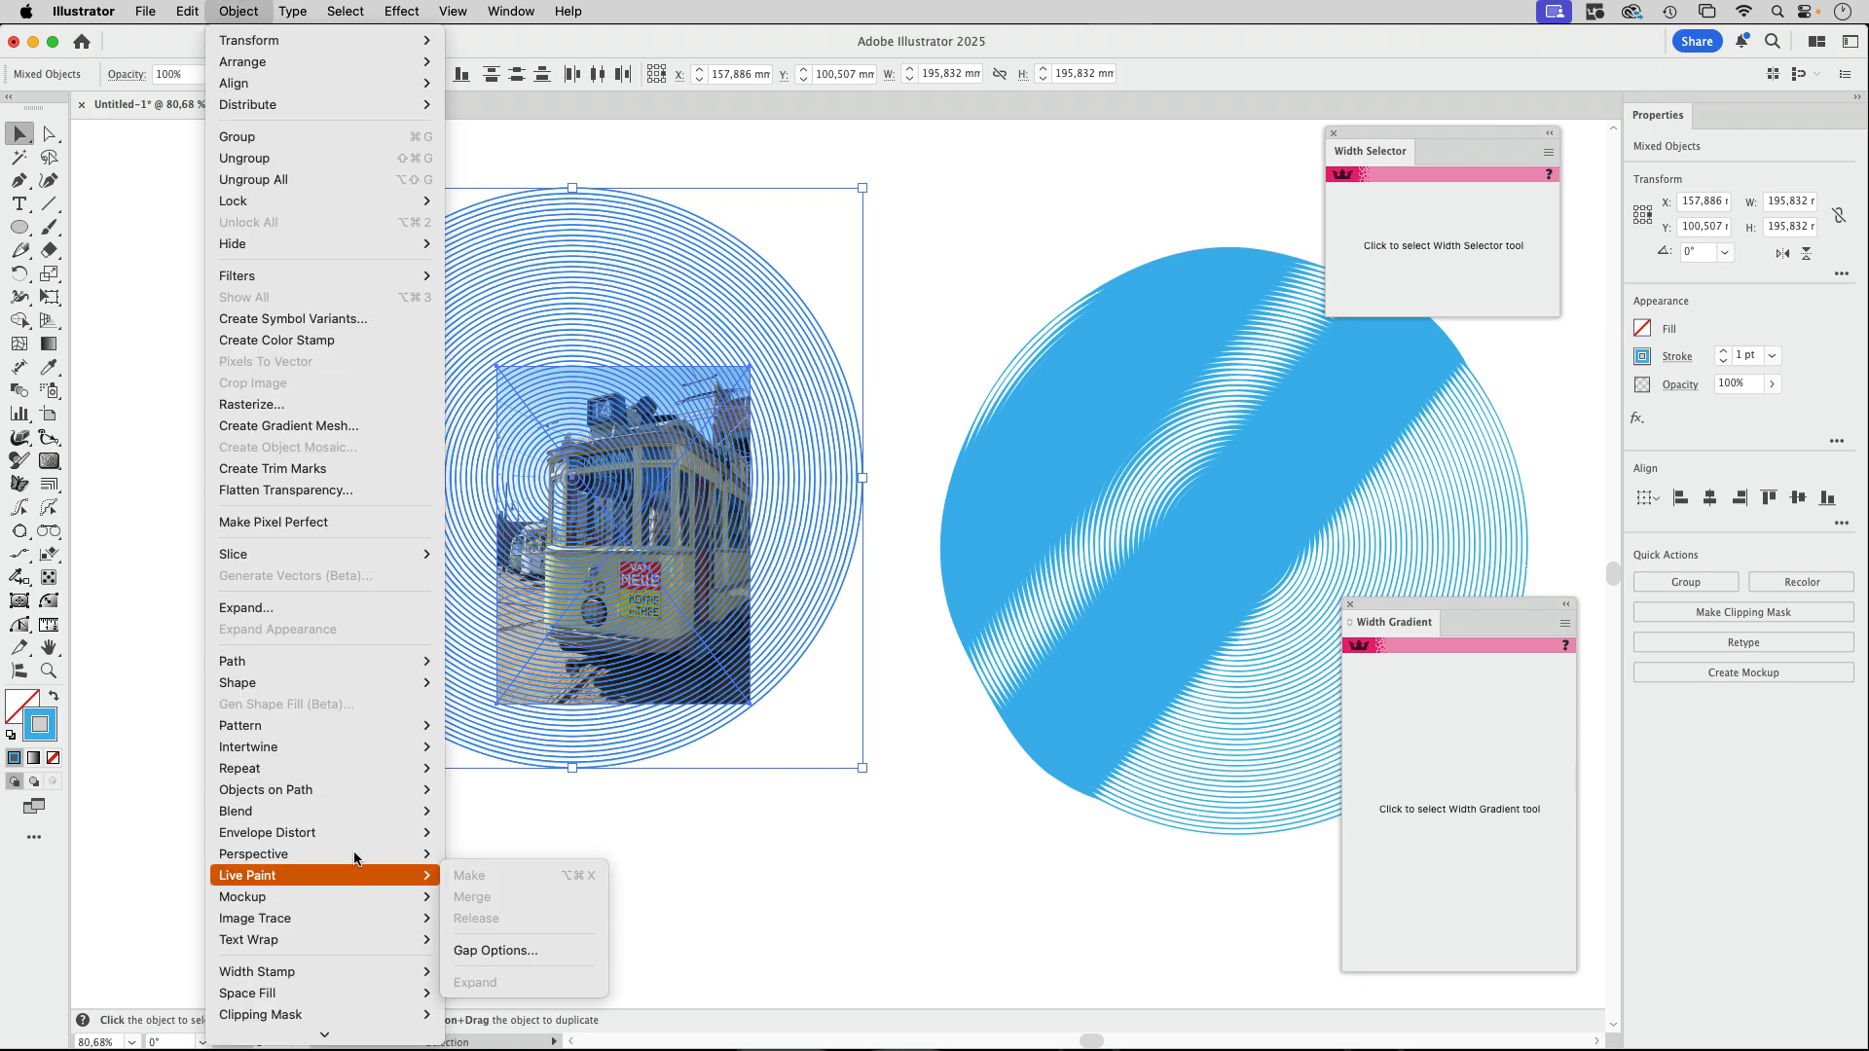
pyautogui.moveTo(319, 972)
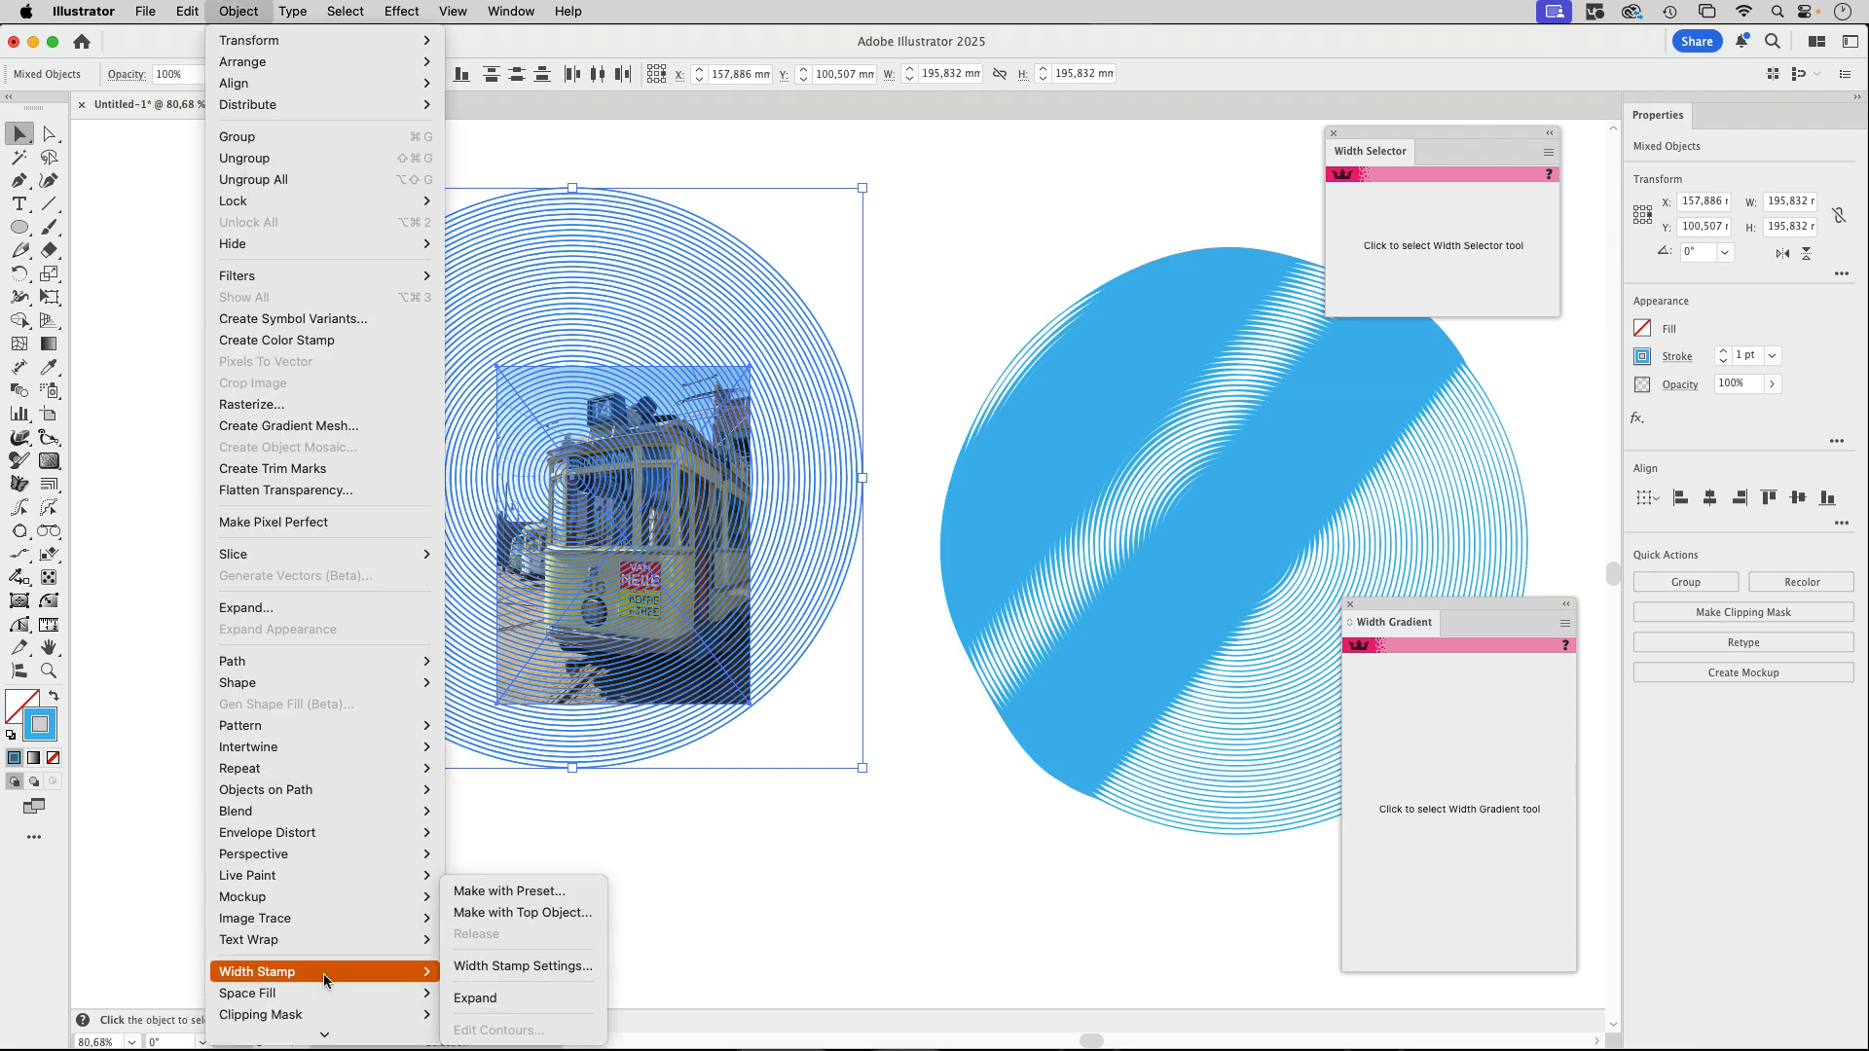
pyautogui.click(571, 913)
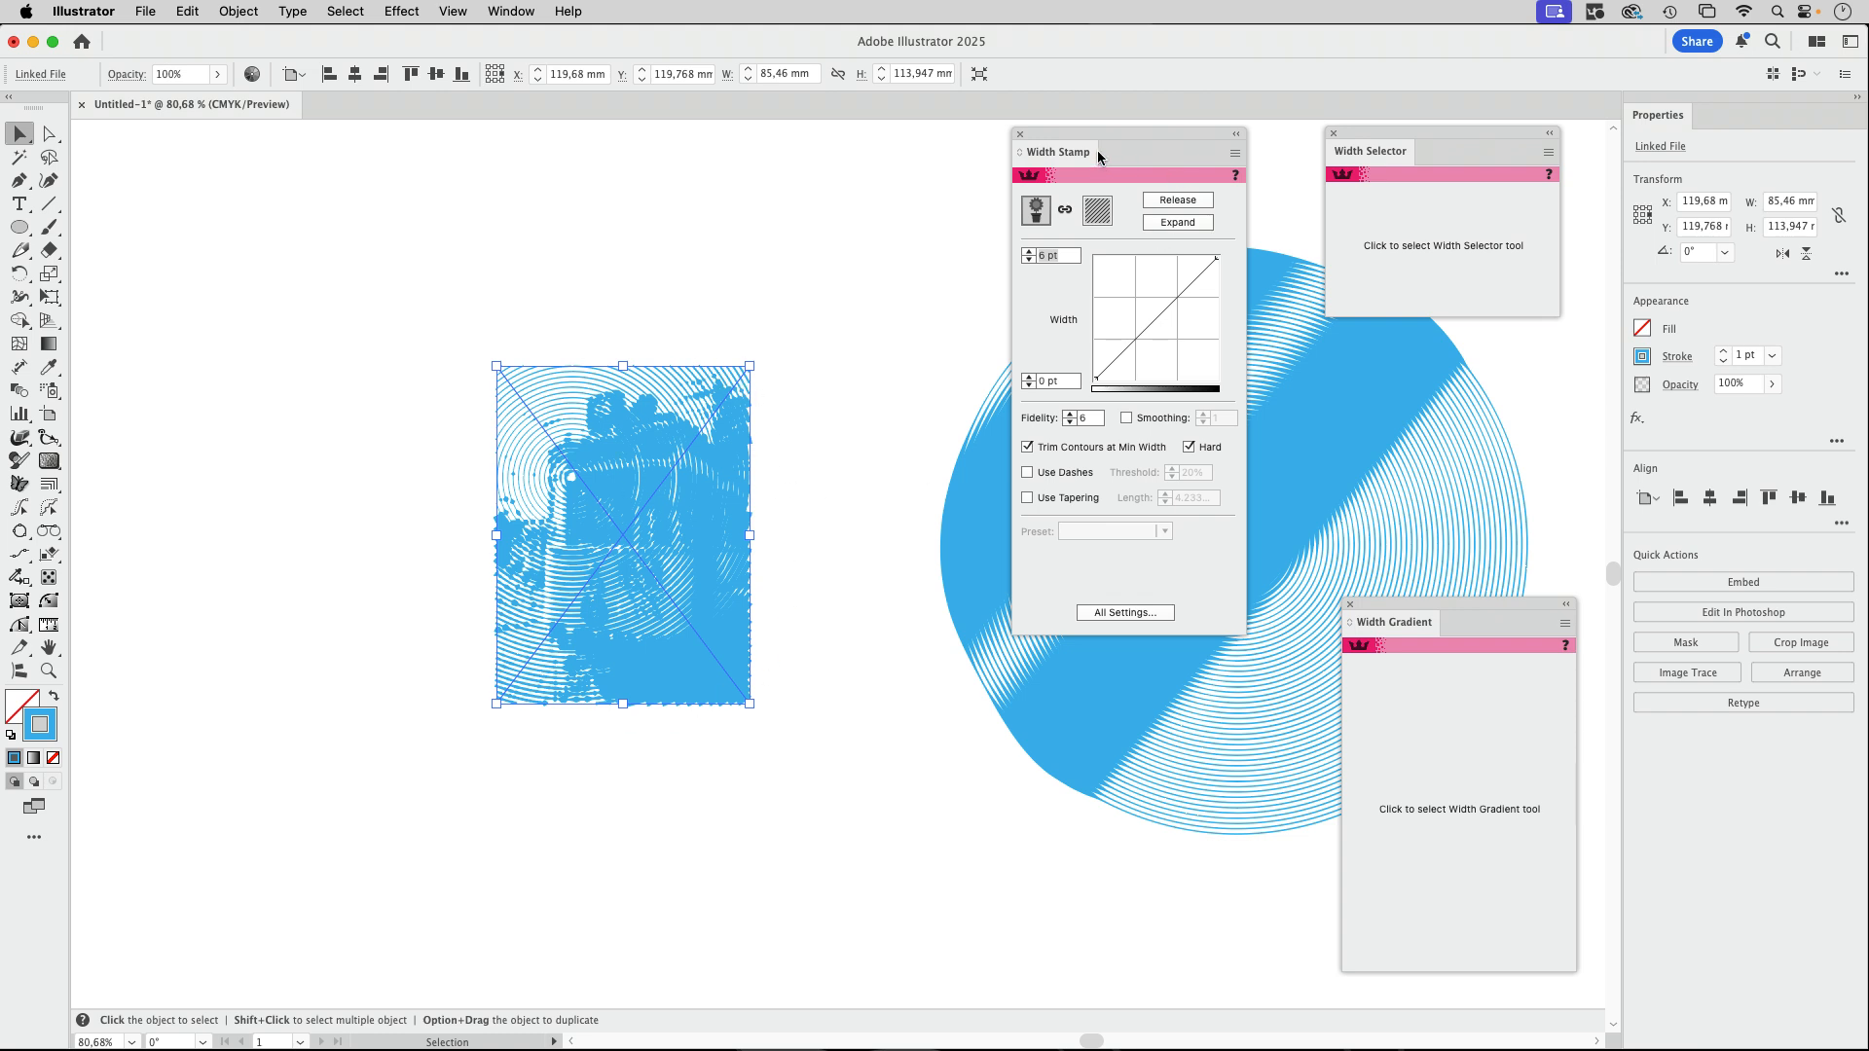
# Place the Width Stamp panel beside the stamped tram artwork and bend the stamp's width curve slightly below the diagonal.
pyautogui.moveTo(1098, 155); pyautogui.dragTo(893, 310)
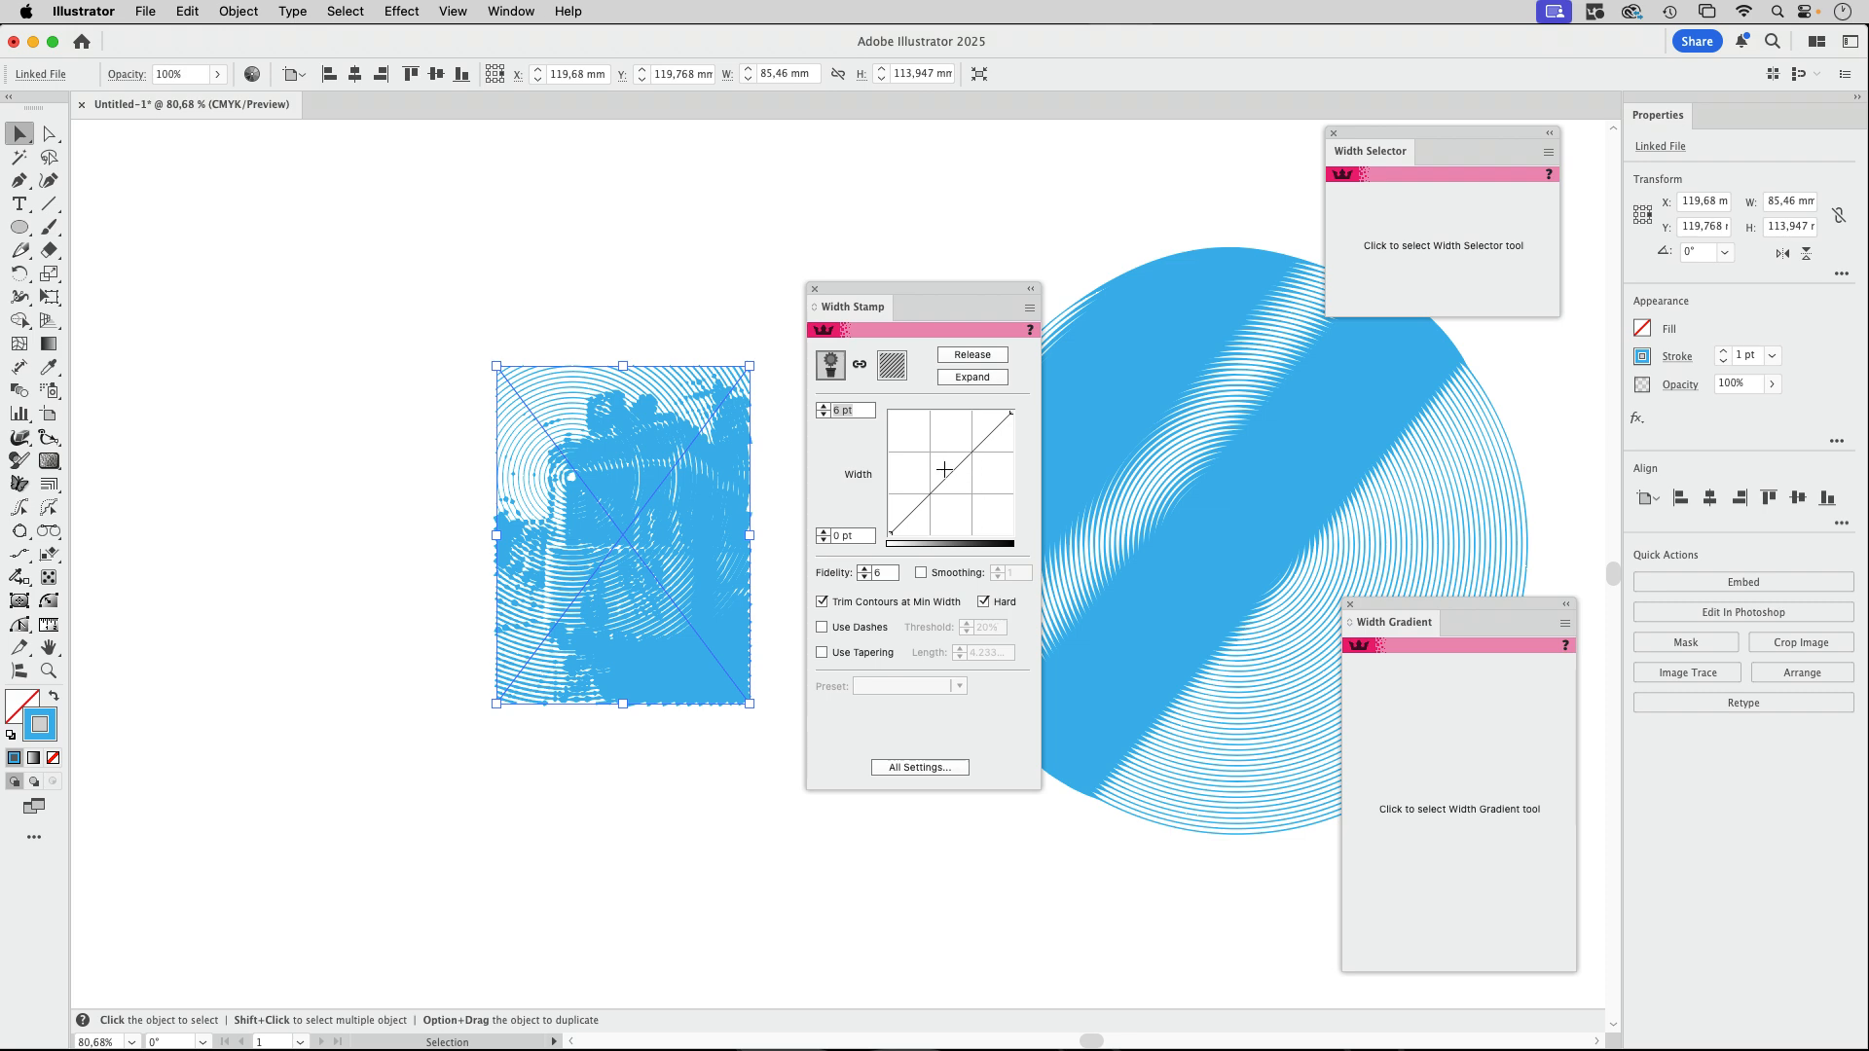
pyautogui.click(771, 574)
pyautogui.moveTo(671, 544); pyautogui.dragTo(867, 576)
pyautogui.moveTo(897, 247); pyautogui.dragTo(1106, 277)
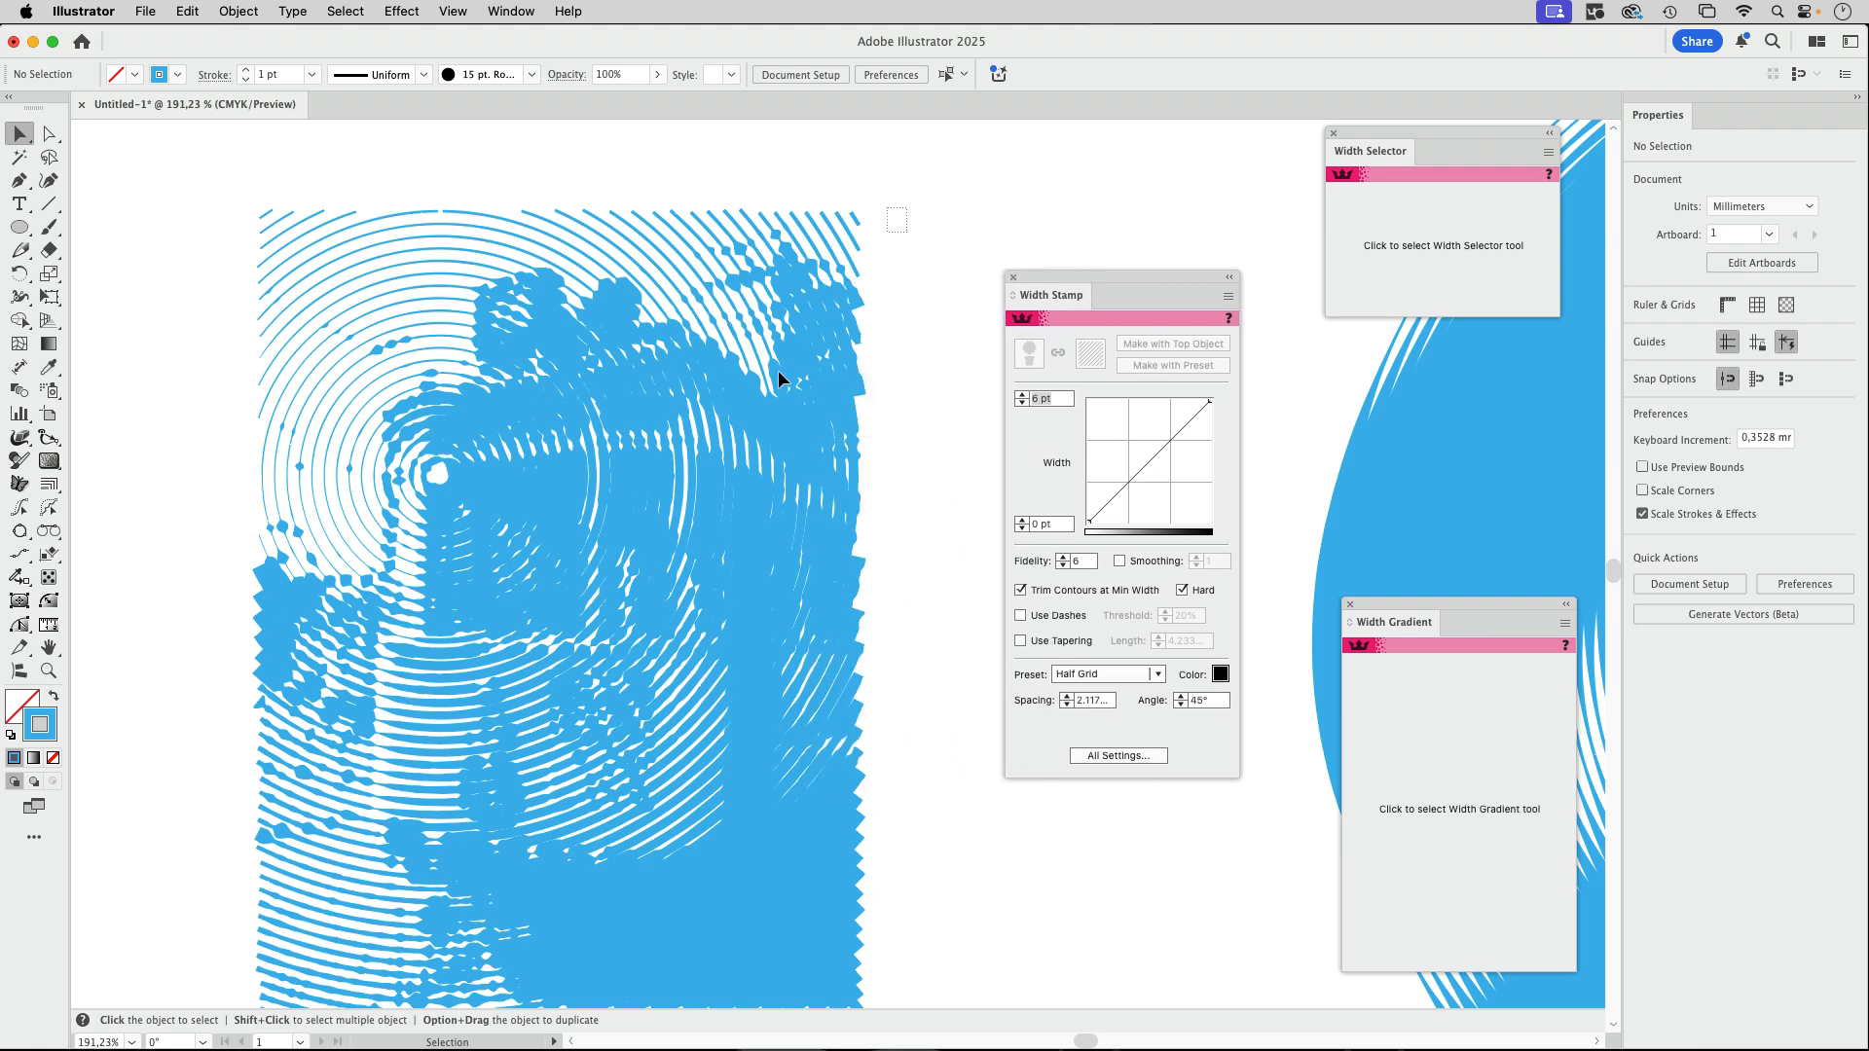
pyautogui.moveTo(778, 378); pyautogui.dragTo(177, 966)
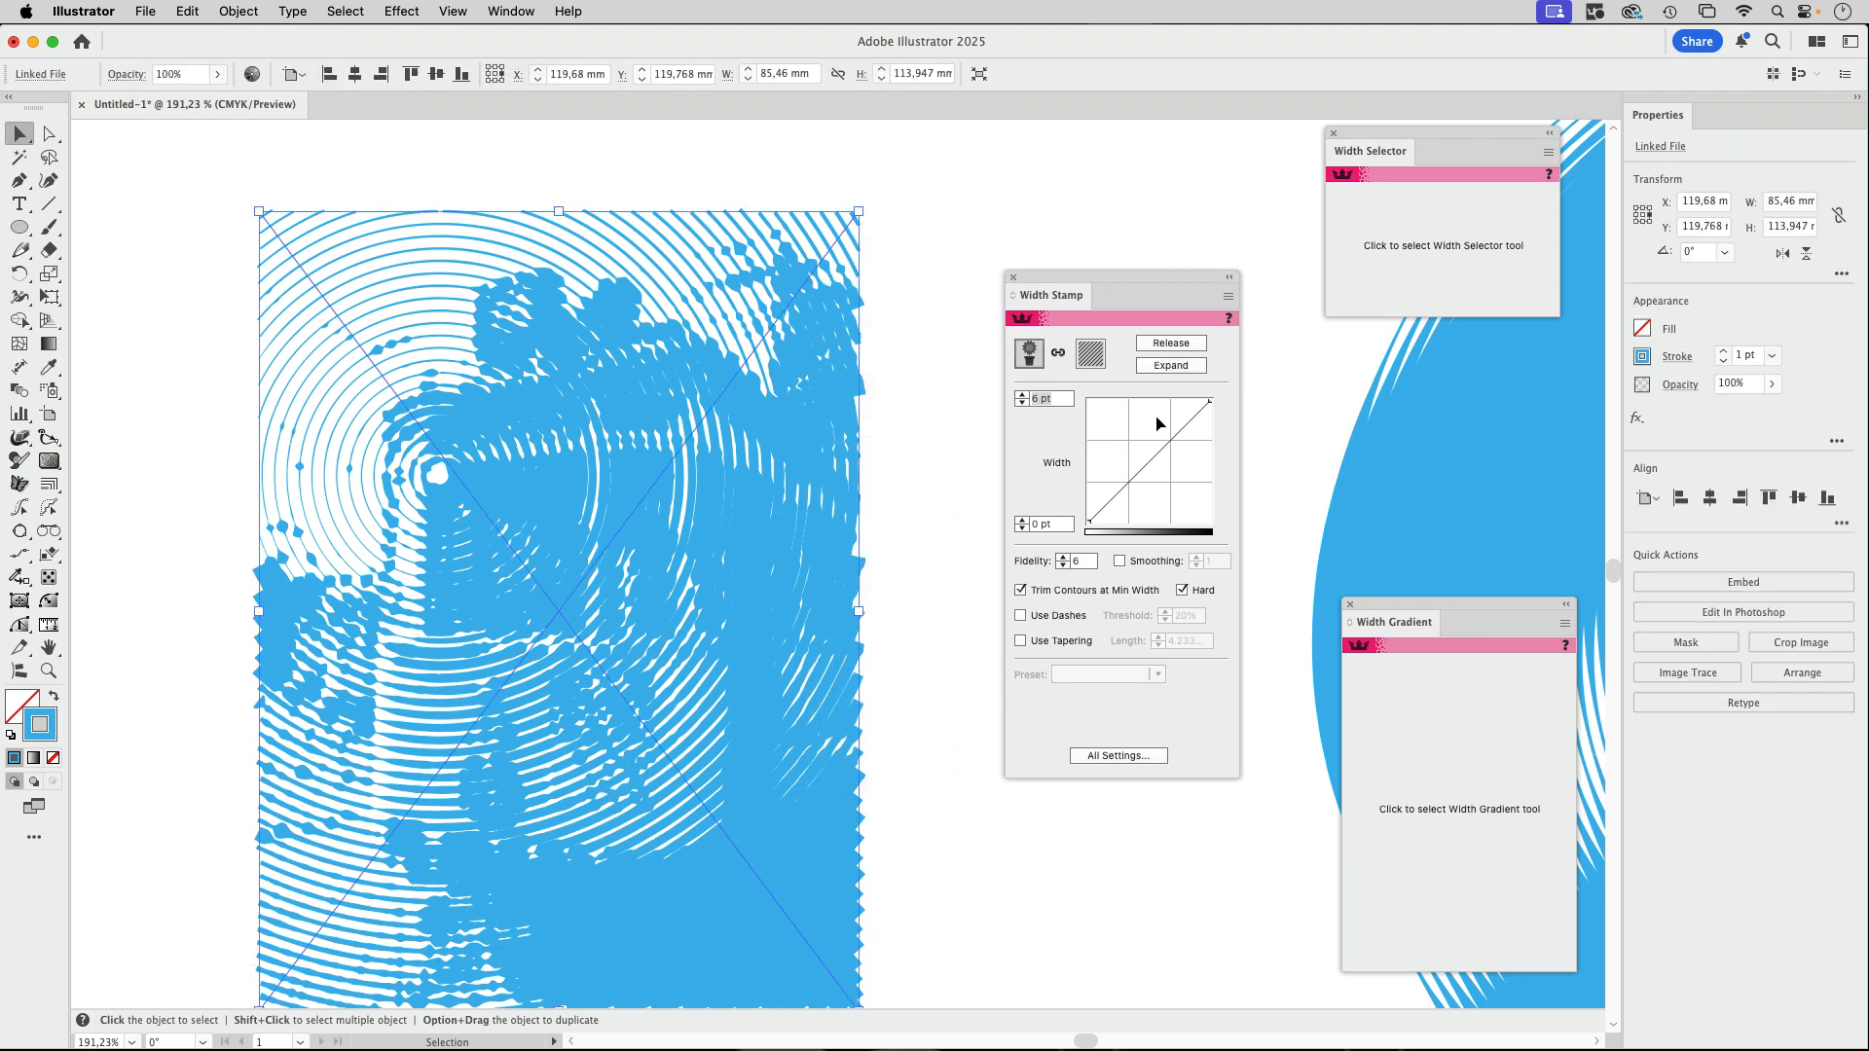
pyautogui.moveTo(1170, 440)
pyautogui.mouseDown()
pyautogui.moveTo(1188, 429)
pyautogui.moveTo(1182, 445)
pyautogui.mouseUp()
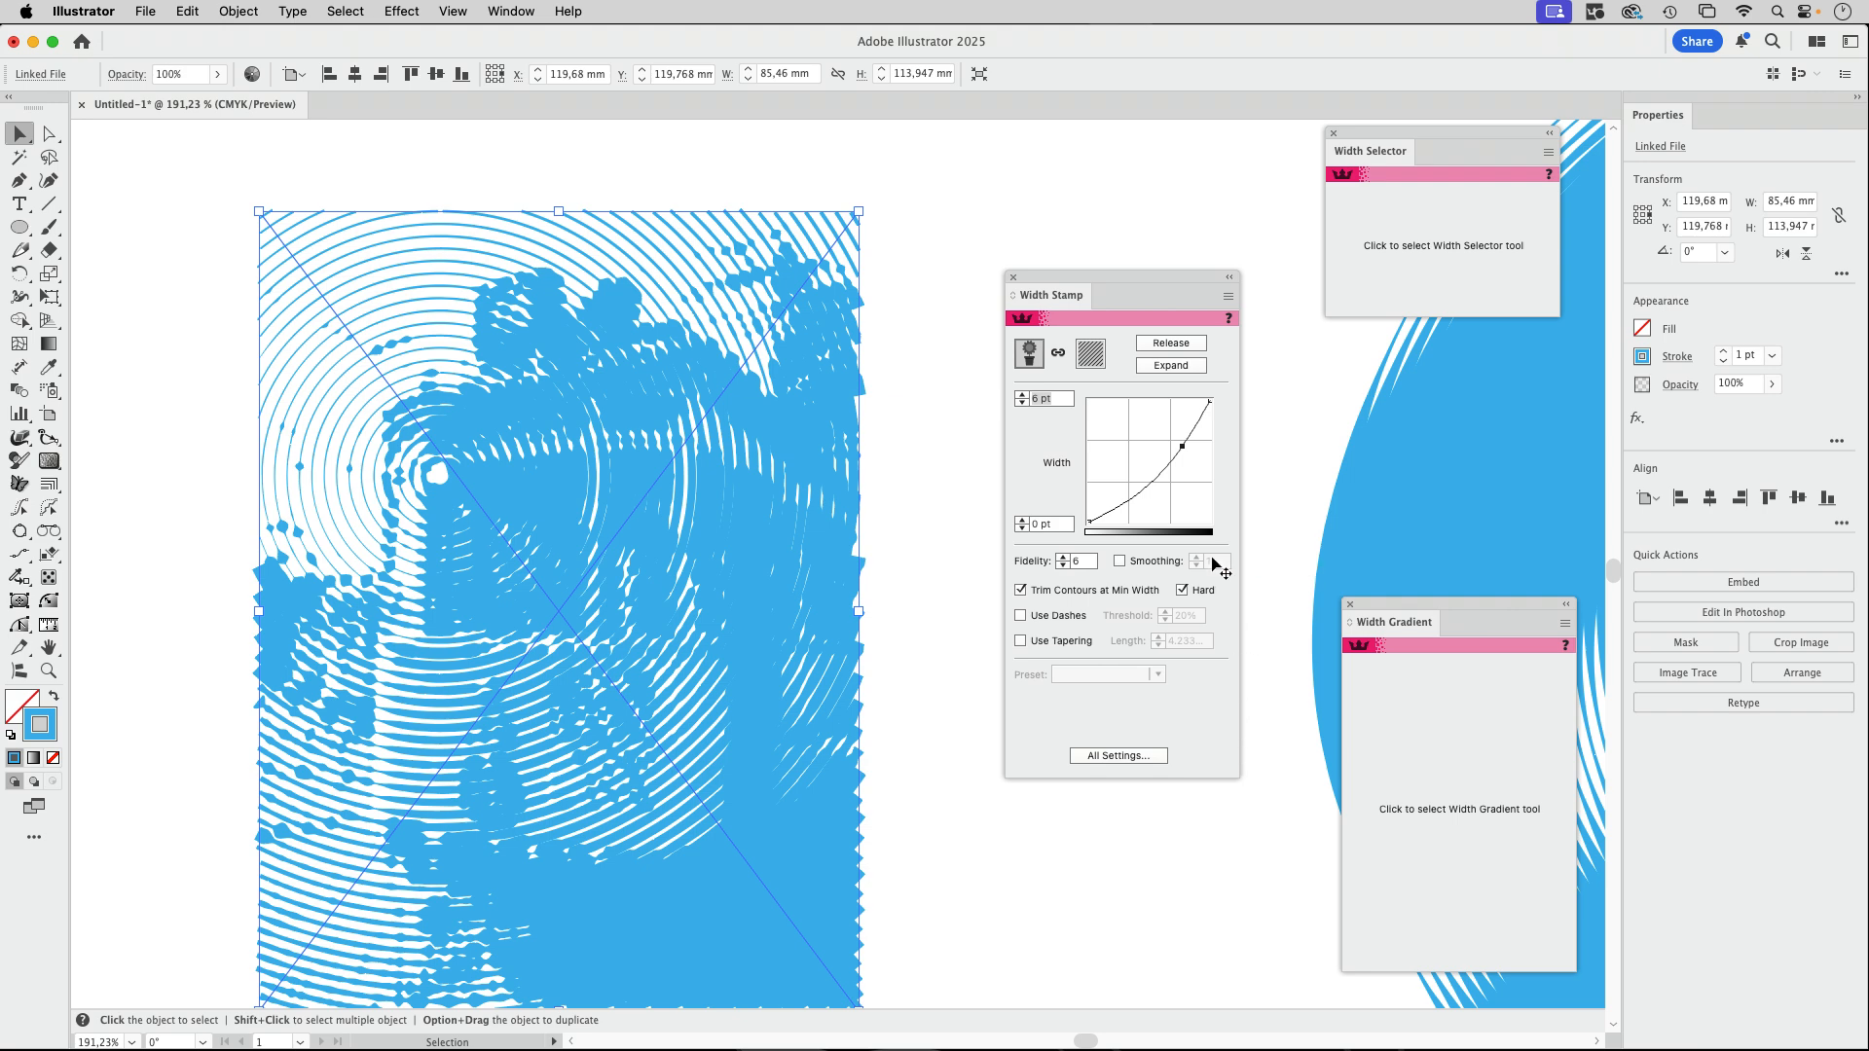